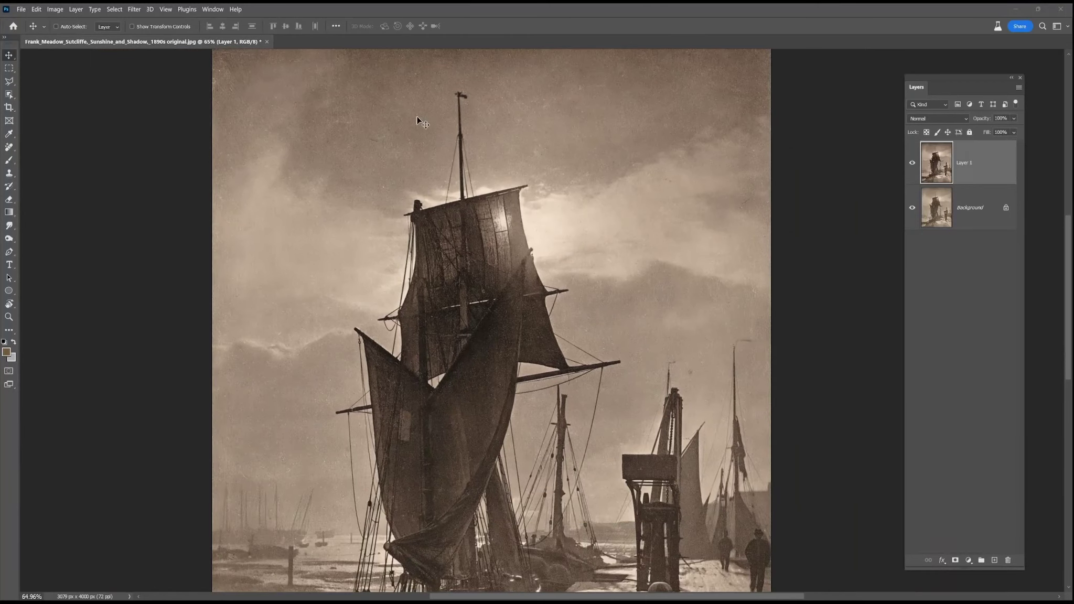
# Step: Add a Hue/Saturation adjustment layer and desaturate the sepia ship photo to black and white
pyautogui.click(970, 561)
pyautogui.click(987, 480)
pyautogui.moveTo(681, 278); pyautogui.dragTo(572, 274)
pyautogui.click(837, 174)
# Step: Add a Curves adjustment layer, moving the black point slightly inward and the white point to input 245
pyautogui.click(969, 560)
pyautogui.click(987, 430)
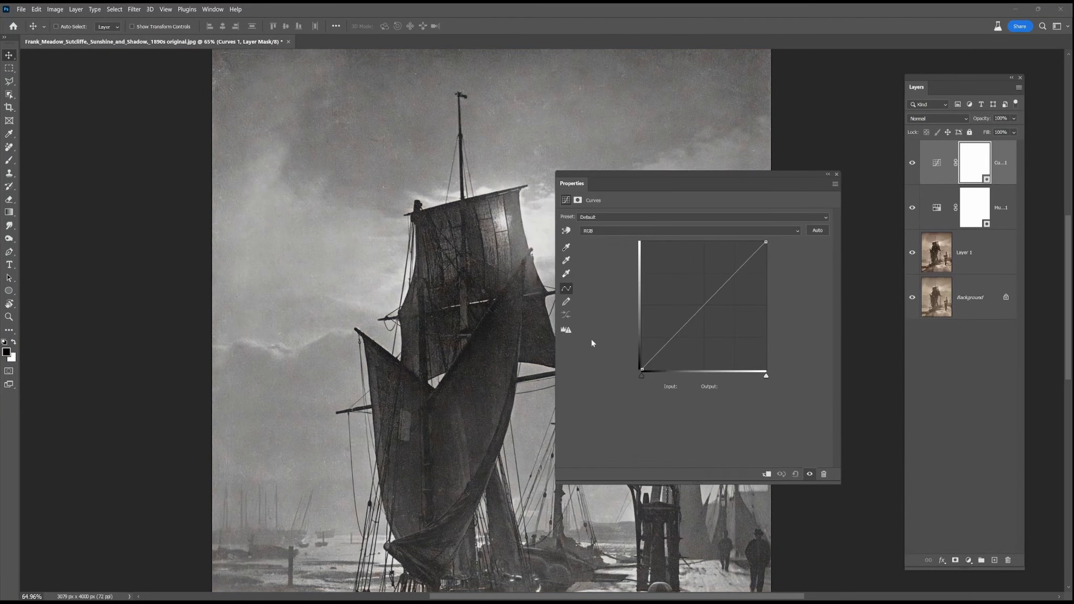
pyautogui.scroll(-2, 538, 385)
pyautogui.moveTo(642, 370); pyautogui.dragTo(651, 371)
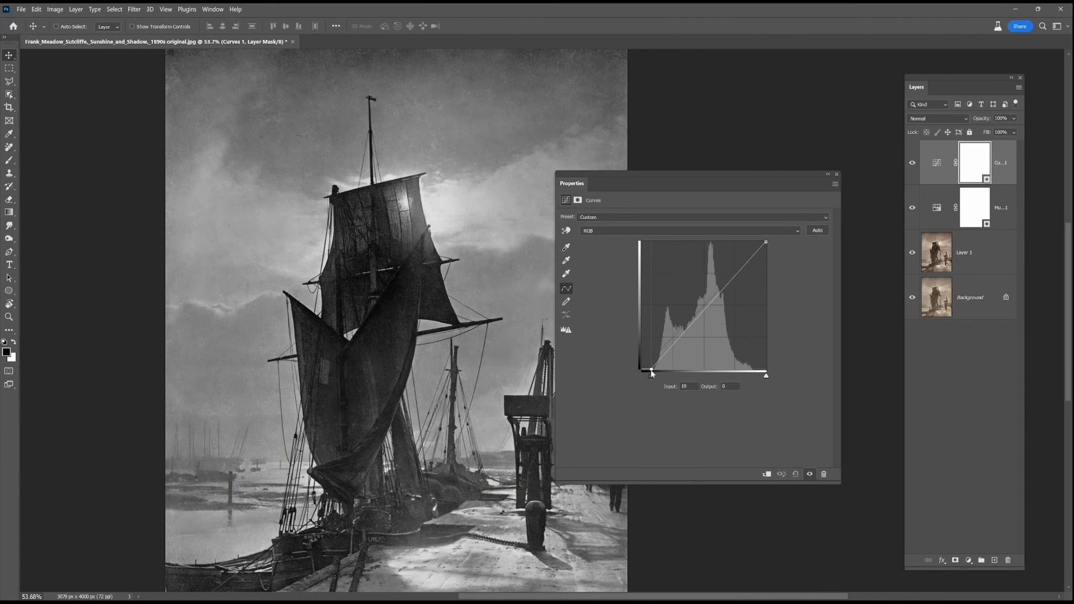
pyautogui.moveTo(766, 376); pyautogui.dragTo(760, 377)
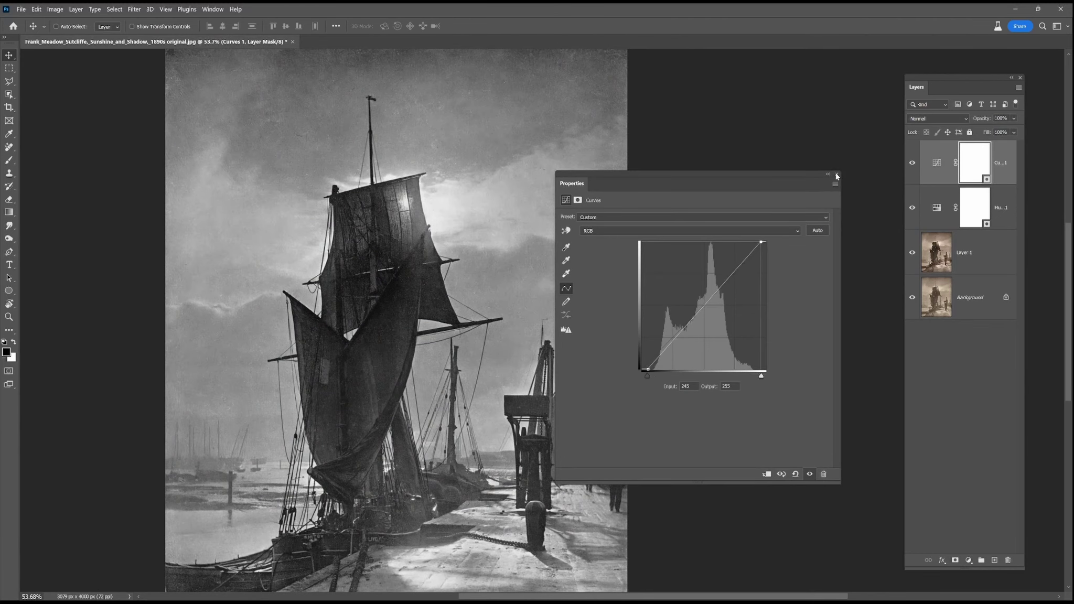
pyautogui.click(837, 174)
pyautogui.scroll(-2, 741, 291)
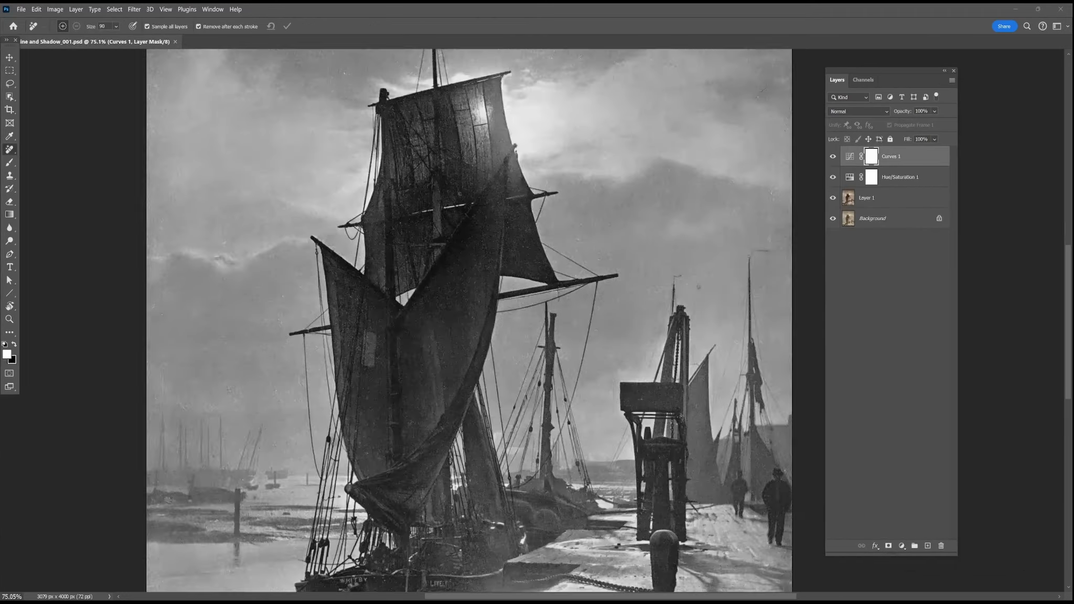
# Step: Duplicate the whole layer stack and merge the copies into one layer above the adjustment layers
pyautogui.scroll(2, 519, 275)
pyautogui.keyDown('shift'); pyautogui.click(899, 225); pyautogui.keyUp('shift')
pyautogui.moveTo(899, 223); pyautogui.dragTo(928, 546)
pyautogui.rightClick(895, 175)
pyautogui.click(930, 483)
pyautogui.moveTo(752, 440); pyautogui.dragTo(506, 242)
# Step: Open Neural Filters on the merged copy and enable the Photo Restoration filter
pyautogui.click(134, 9)
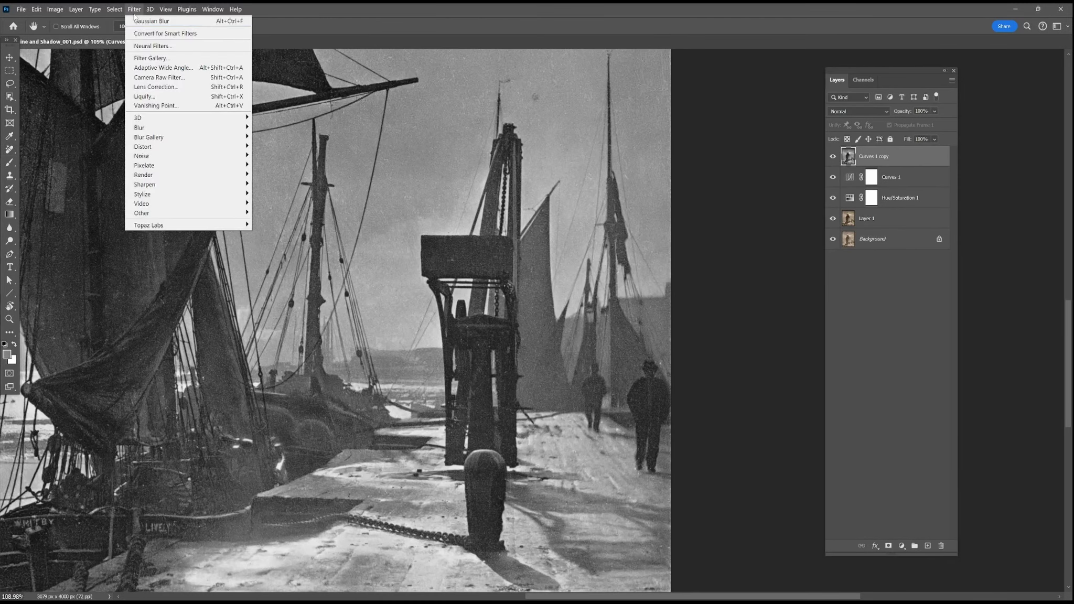
pyautogui.click(157, 45)
pyautogui.click(866, 424)
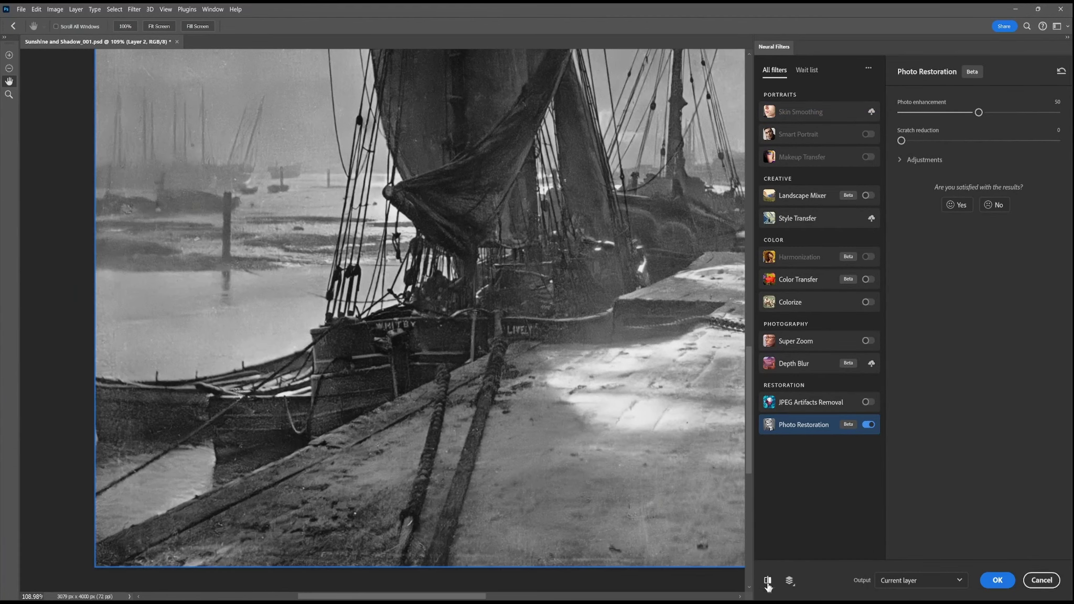
# Step: Compare the photo before and after Photo Restoration in the quay, sky and harbour areas
pyautogui.click(768, 581)
pyautogui.click(768, 582)
pyautogui.moveTo(461, 236); pyautogui.dragTo(407, 499)
pyautogui.click(769, 581)
pyautogui.click(769, 581)
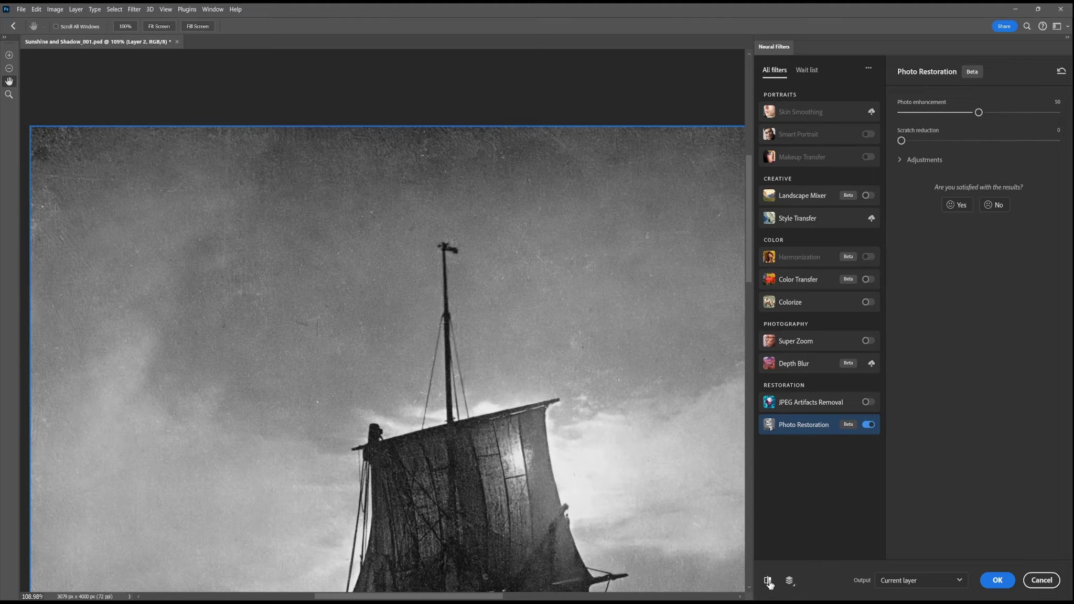
pyautogui.moveTo(652, 511); pyautogui.dragTo(550, 276)
pyautogui.click(769, 580)
pyautogui.click(769, 580)
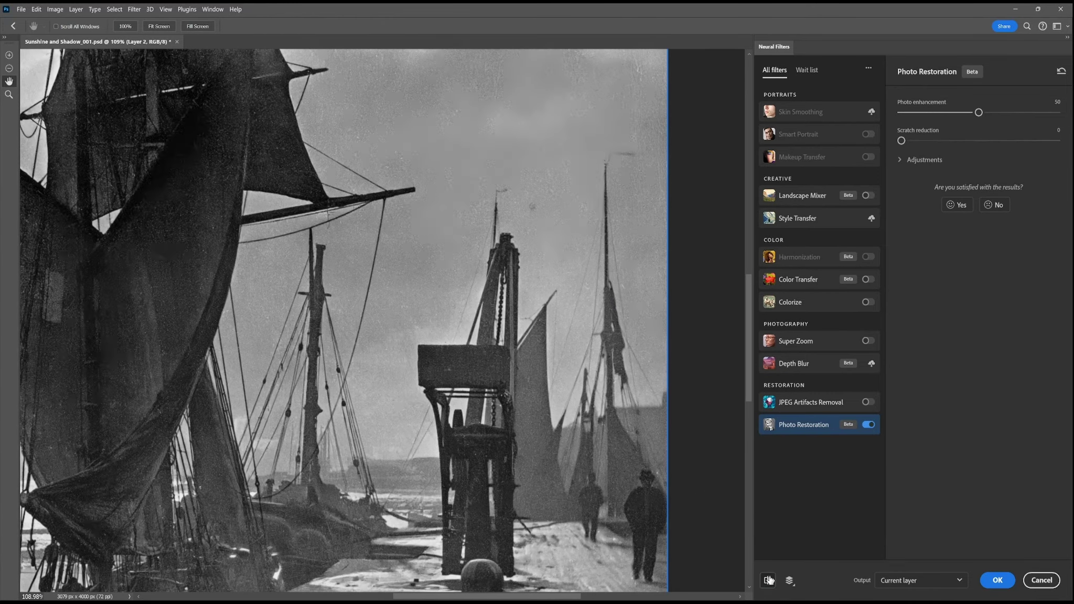
pyautogui.hotkey('ctrl', '0')
# Step: Output the Photo Restoration result to a new layer and apply the filter
pyautogui.click(915, 580)
pyautogui.click(913, 542)
pyautogui.click(999, 584)
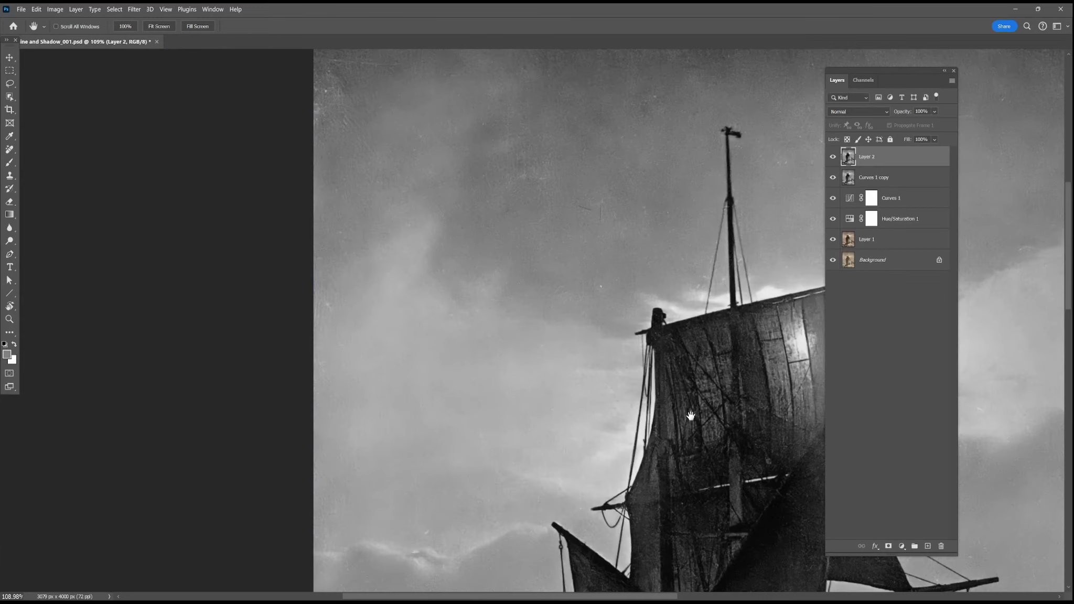
# Step: Compare the restored image with the sepia version by switching layer visibility, ending with all layers shown
pyautogui.moveTo(658, 327); pyautogui.dragTo(397, 236)
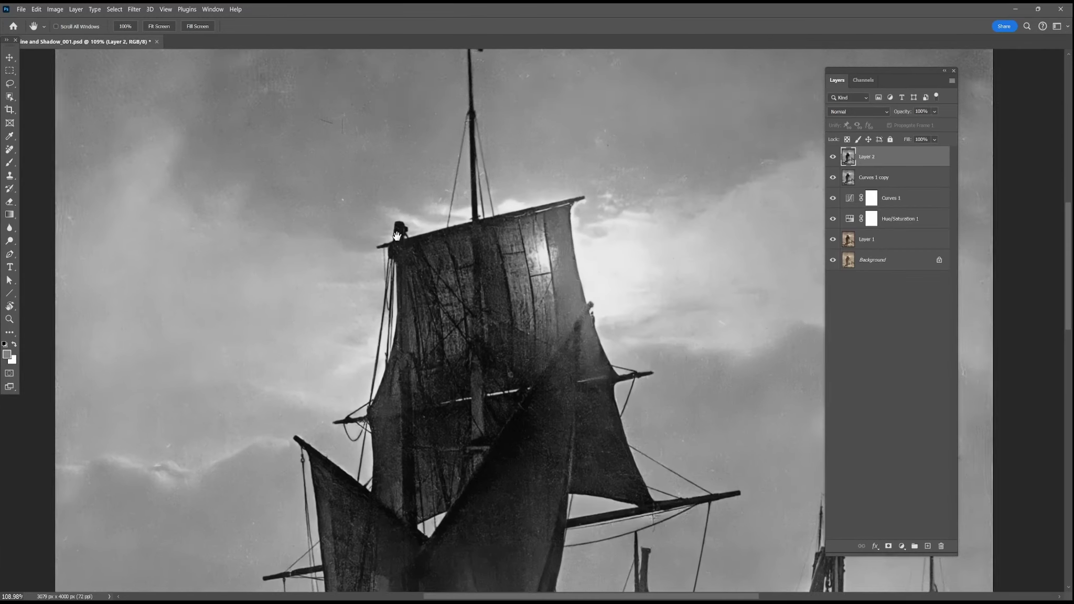
pyautogui.click(832, 240)
pyautogui.moveTo(410, 180); pyautogui.dragTo(576, 362)
pyautogui.moveTo(833, 219); pyautogui.dragTo(833, 156)
pyautogui.moveTo(655, 169); pyautogui.dragTo(651, 311)
# Step: Create a new empty layer and paint out blemishes at the sky's right edge with the Remove tool
pyautogui.hotkey('ctrl', 'shift', 'alt', 'n')
pyautogui.click(10, 149)
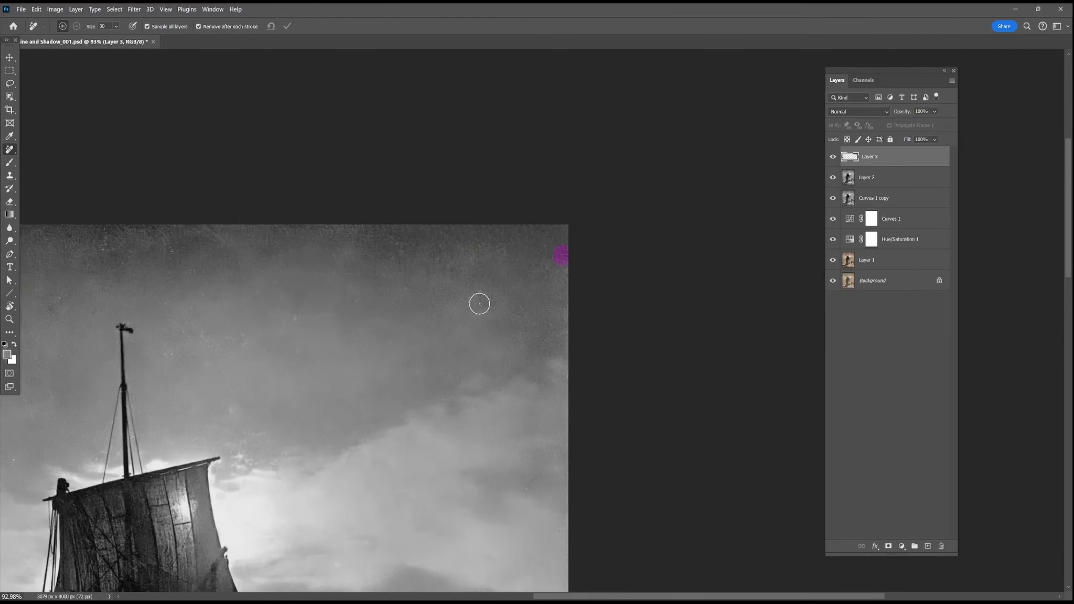
pyautogui.scroll(4, 177, 350)
pyautogui.moveTo(368, 498); pyautogui.dragTo(409, 79)
pyautogui.moveTo(750, 323); pyautogui.dragTo(750, 356)
pyautogui.moveTo(403, 293); pyautogui.dragTo(434, 53)
# Step: Reduce the Remove tool's brush size to 25 and paint out the spot beside the right-hand mast
pyautogui.press('[')
pyautogui.press('[')
pyautogui.press('[')
pyautogui.press('[')
pyautogui.press('[')
pyautogui.press('[')
pyautogui.press('[')
pyautogui.press('[')
pyautogui.moveTo(721, 326); pyautogui.dragTo(719, 340)
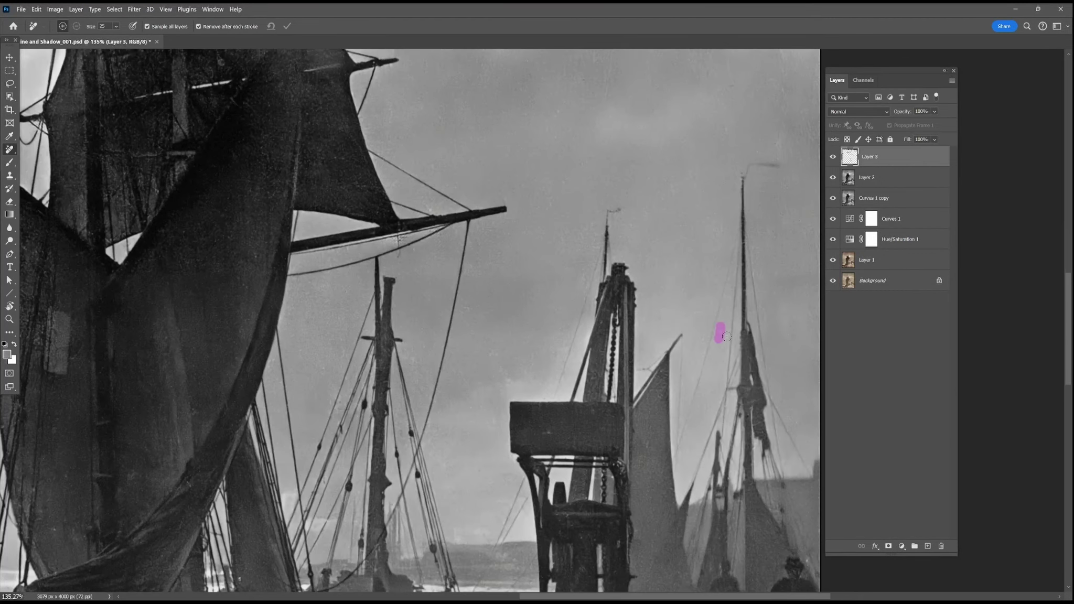
# Step: Remove specks and scratches around the ropes and on the quay surface in the foreground
pyautogui.moveTo(247, 585); pyautogui.dragTo(362, 297)
pyautogui.moveTo(482, 514); pyautogui.dragTo(367, 88)
pyautogui.click(593, 347)
pyautogui.moveTo(92, 352); pyautogui.dragTo(603, 444)
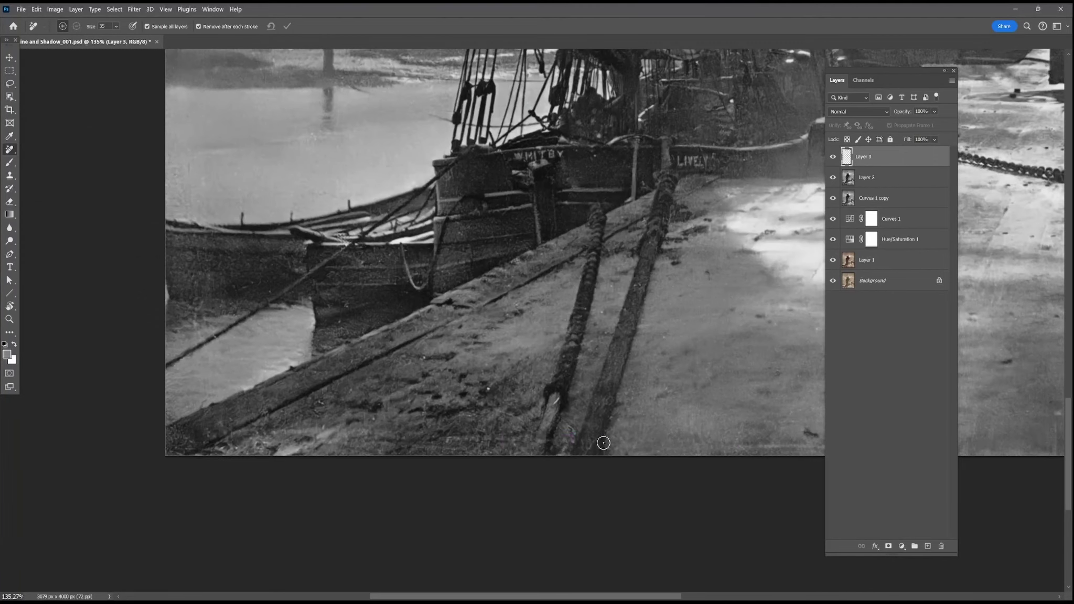
pyautogui.moveTo(504, 417); pyautogui.dragTo(271, 430)
pyautogui.click(377, 301)
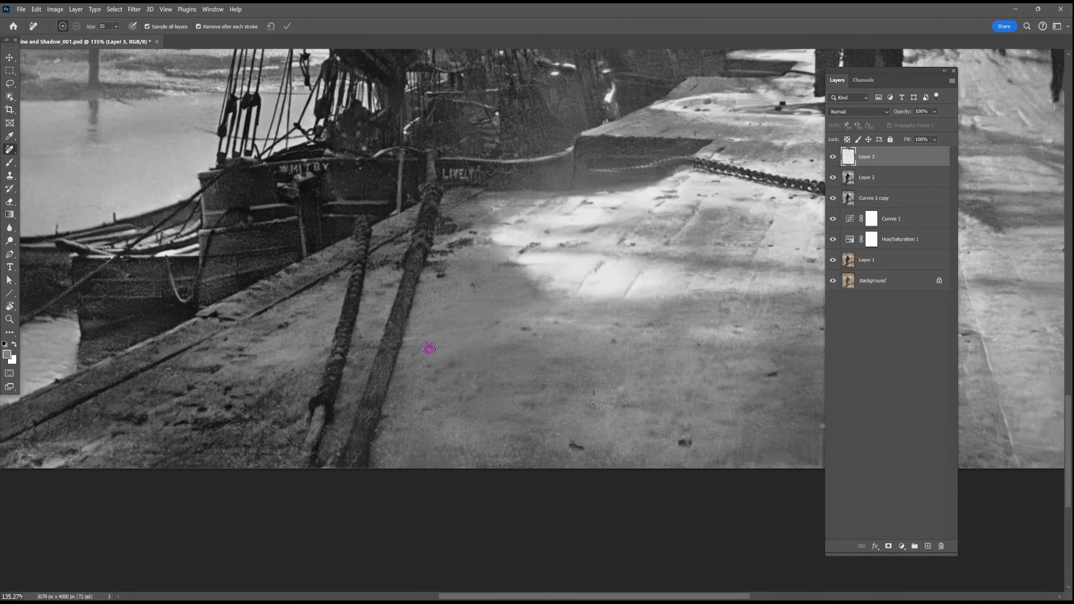
# Step: Enlarge the Remove brush and clean up blemishes on the shoreline and water along the photo's left edge
pyautogui.moveTo(429, 157); pyautogui.dragTo(702, 484)
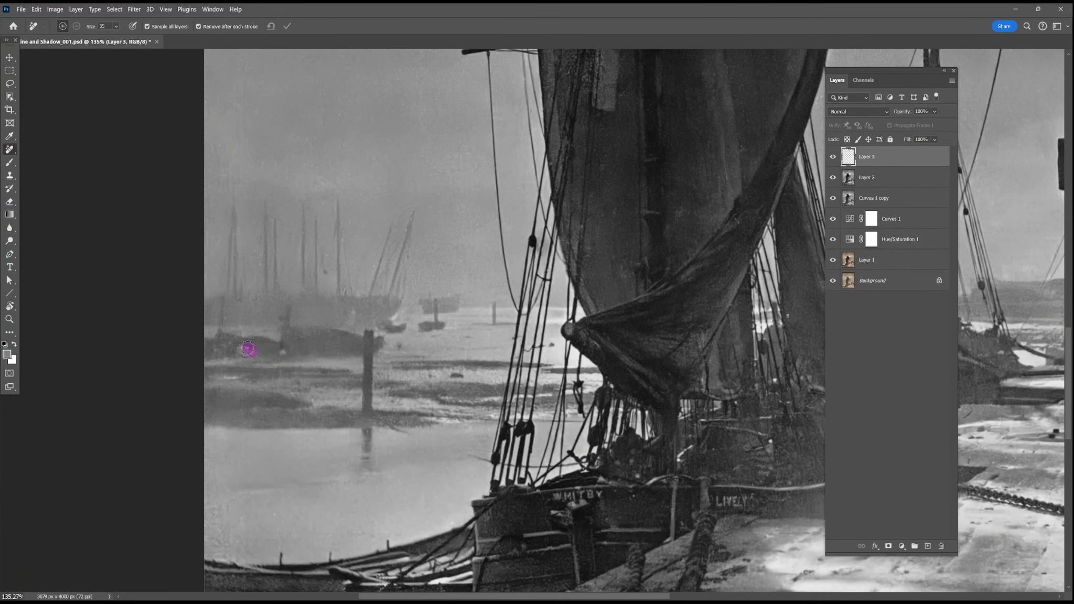
pyautogui.press(']')
pyautogui.press(']')
pyautogui.press(']')
pyautogui.press(']')
pyautogui.press(']')
pyautogui.moveTo(229, 468); pyautogui.dragTo(219, 546)
# Step: Paint out the damage in the sky along the photo's left edge with the Remove tool
pyautogui.moveTo(419, 157); pyautogui.dragTo(457, 403)
pyautogui.moveTo(385, 133); pyautogui.dragTo(376, 370)
pyautogui.moveTo(284, 269); pyautogui.dragTo(249, 373)
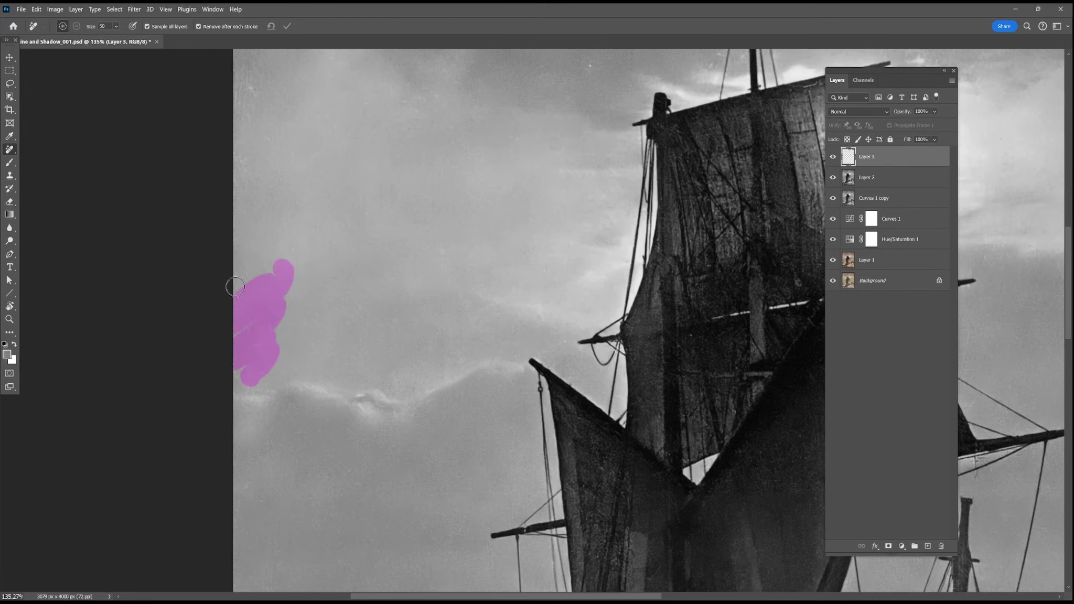
pyautogui.moveTo(514, 336); pyautogui.dragTo(490, 525)
pyautogui.scroll(6, 489, 116)
# Step: Merge the retouching layer with the restored layer and patch the damaged areas along the sky's upper edge
pyautogui.rightClick(886, 180)
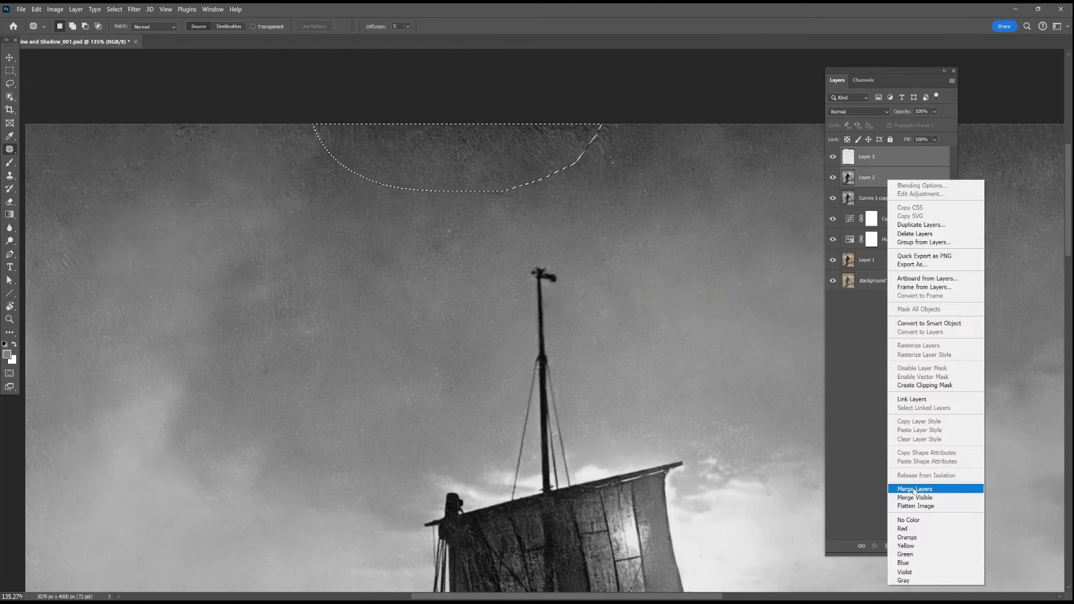
pyautogui.click(915, 492)
pyautogui.moveTo(619, 157); pyautogui.dragTo(552, 165)
pyautogui.hotkey('ctrl', 'd')
pyautogui.moveTo(228, 125); pyautogui.dragTo(223, 168)
pyautogui.scroll(-5, 300, 301)
pyautogui.moveTo(625, 208)
pyautogui.mouseDown()
pyautogui.moveTo(753, 223)
pyautogui.moveTo(690, 230)
pyautogui.mouseUp()
pyautogui.hotkey('ctrl', 'd')
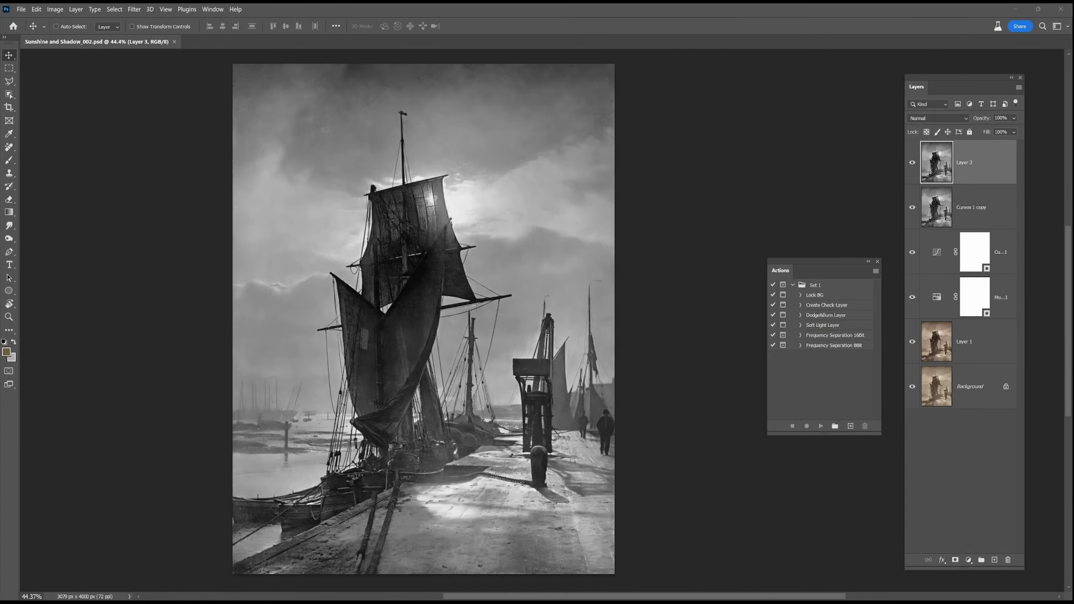
# Step: Place the pale sunset sky image above the black-and-white photo and enlarge it to cover the sky
pyautogui.moveTo(682, 105); pyautogui.dragTo(202, 472)
pyautogui.moveTo(388, 410); pyautogui.dragTo(493, 257)
pyautogui.scroll(-6, 492, 258)
pyautogui.moveTo(520, 207); pyautogui.dragTo(772, 84)
pyautogui.moveTo(643, 252); pyautogui.dragTo(501, 339)
# Step: Blend the sunset image in Color mode at 78% opacity and align its sun with the bright sky behind the sails
pyautogui.click(937, 118)
pyautogui.click(916, 387)
pyautogui.scroll(3, 510, 329)
pyautogui.moveTo(771, 483); pyautogui.dragTo(702, 413)
pyautogui.moveTo(600, 348); pyautogui.dragTo(637, 354)
pyautogui.click(936, 120)
pyautogui.click(929, 128)
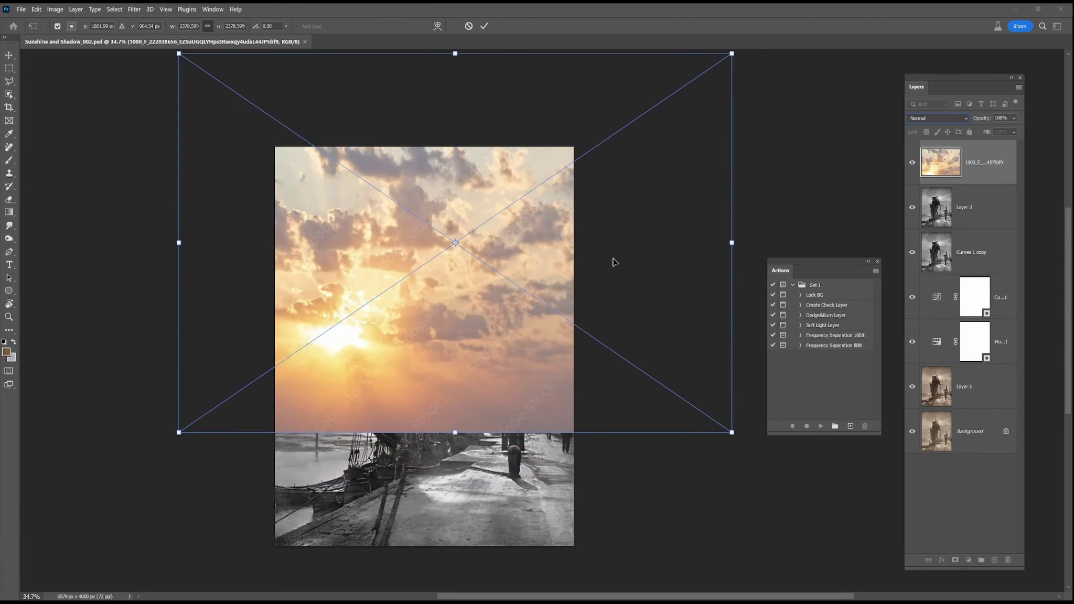
pyautogui.moveTo(342, 335); pyautogui.dragTo(456, 253)
pyautogui.click(936, 118)
pyautogui.click(916, 387)
pyautogui.moveTo(608, 283); pyautogui.dragTo(581, 306)
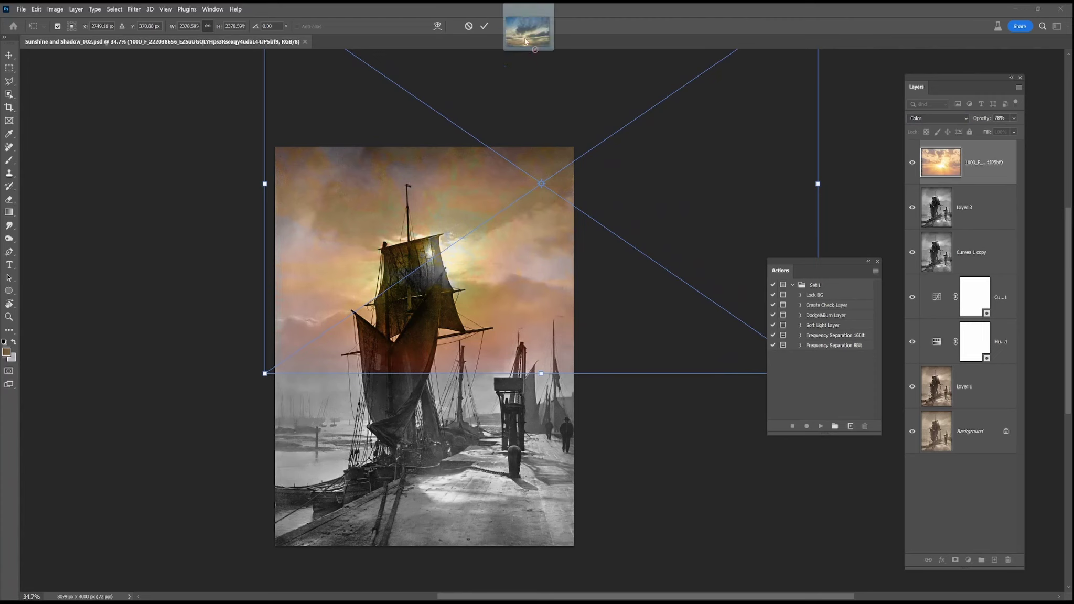
pyautogui.click(484, 26)
# Step: Place the blue-and-gold cloudy sky image as a second color source and enlarge it over the photo's sky
pyautogui.hotkey('ctrl', 't')
pyautogui.moveTo(413, 339); pyautogui.dragTo(65, 121)
pyautogui.moveTo(368, 254); pyautogui.dragTo(526, 349)
pyautogui.moveTo(422, 366); pyautogui.dragTo(439, 160)
pyautogui.moveTo(264, 360); pyautogui.dragTo(47, 508)
pyautogui.moveTo(210, 367); pyautogui.dragTo(316, 314)
# Step: Set the blue sky image to Color blending and stretch its lower edge down to the ship's hull
pyautogui.click(936, 118)
pyautogui.click(924, 387)
pyautogui.moveTo(603, 392); pyautogui.dragTo(607, 360)
pyautogui.moveTo(447, 430); pyautogui.dragTo(441, 462)
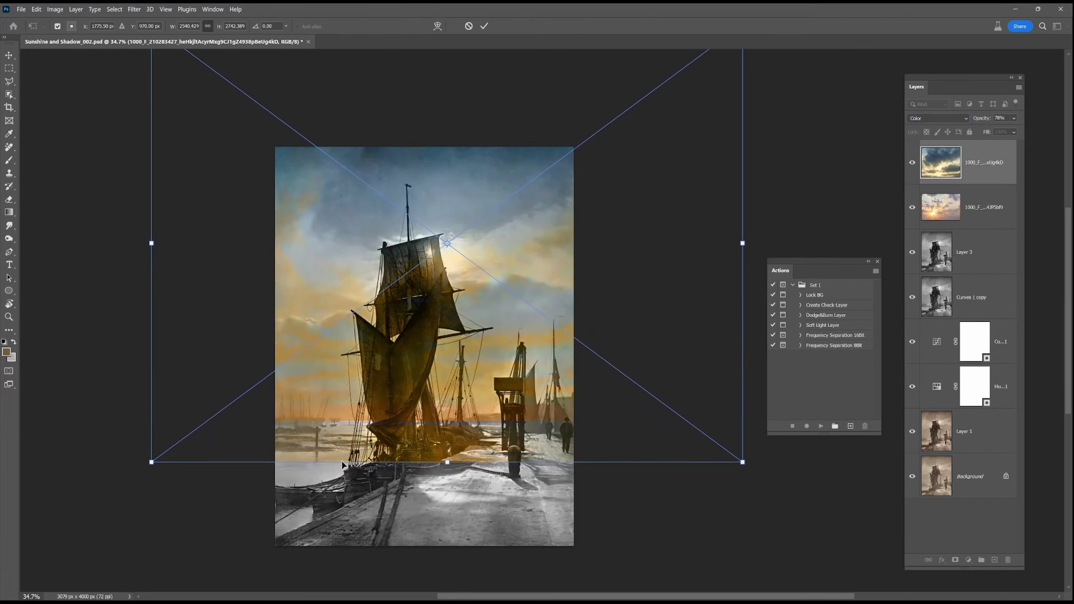
# Step: Move the blue sky layer below the sunset layer and set the sunset layer's opacity to about 83%
pyautogui.moveTo(984, 180); pyautogui.dragTo(979, 221)
pyautogui.click(984, 162)
pyautogui.click(1014, 119)
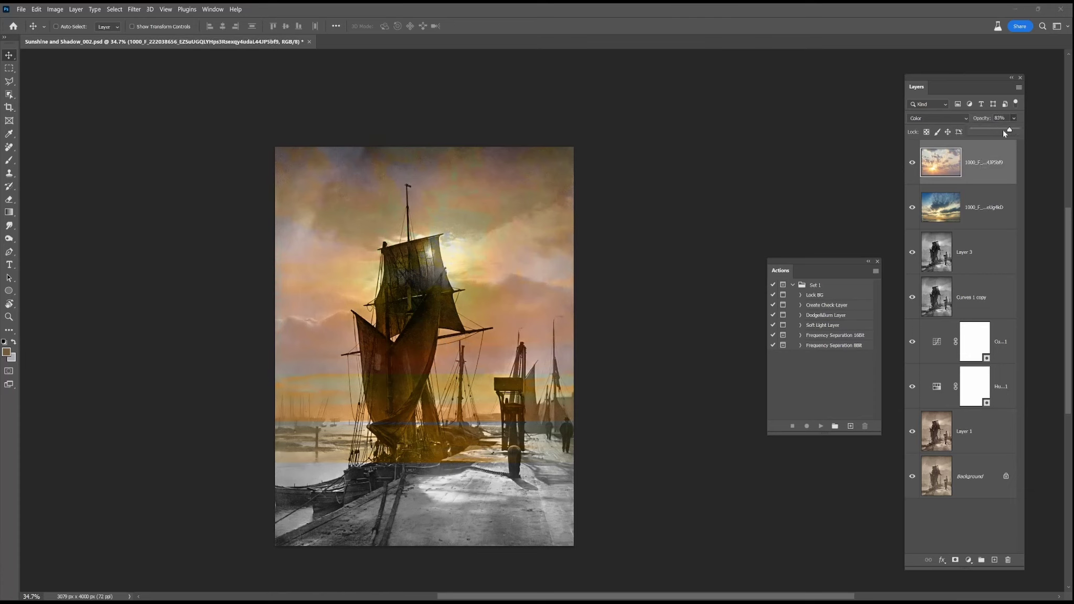
pyautogui.click(738, 338)
# Step: Show the blue sky layer in Normal mode and copy its strip of sea to a new layer
pyautogui.click(971, 208)
pyautogui.click(937, 118)
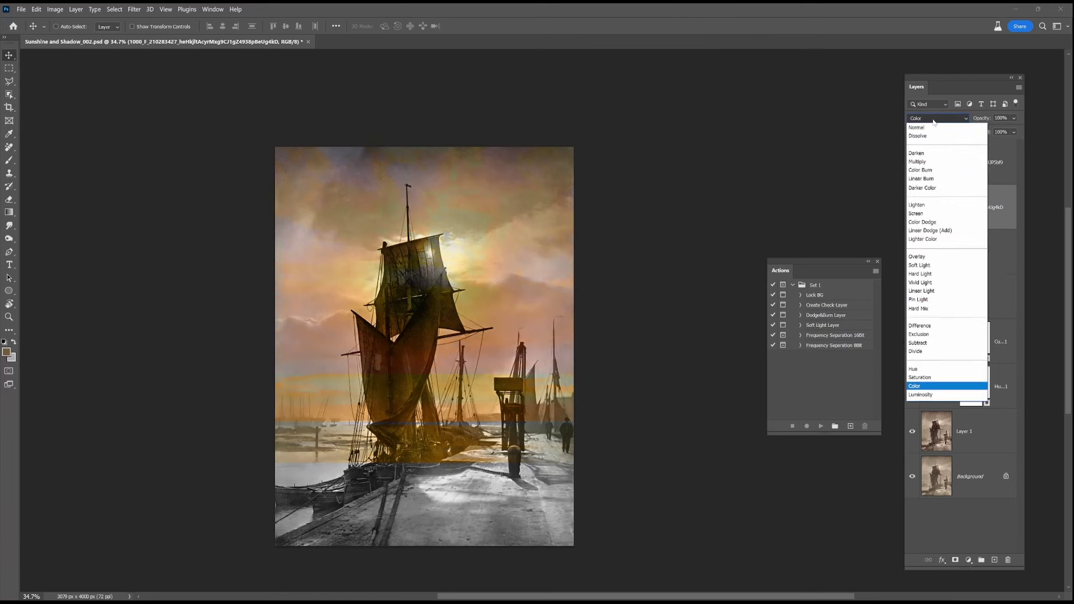
pyautogui.click(924, 126)
pyautogui.press('m')
pyautogui.moveTo(271, 421); pyautogui.dragTo(576, 463)
pyautogui.hotkey('ctrl', 'j')
# Step: Move the copied sea strip down over the quay and stretch it taller with Free Transform
pyautogui.hotkey('ctrl', 't')
pyautogui.moveTo(425, 458); pyautogui.dragTo(407, 534)
pyautogui.moveTo(425, 422); pyautogui.dragTo(425, 413)
pyautogui.press('Return')
# Step: Move the sea strip below the blue sky layer and set both layers to Color blending
pyautogui.moveTo(968, 209); pyautogui.dragTo(964, 267)
pyautogui.click(938, 118)
pyautogui.click(939, 386)
pyautogui.click(939, 207)
pyautogui.click(938, 118)
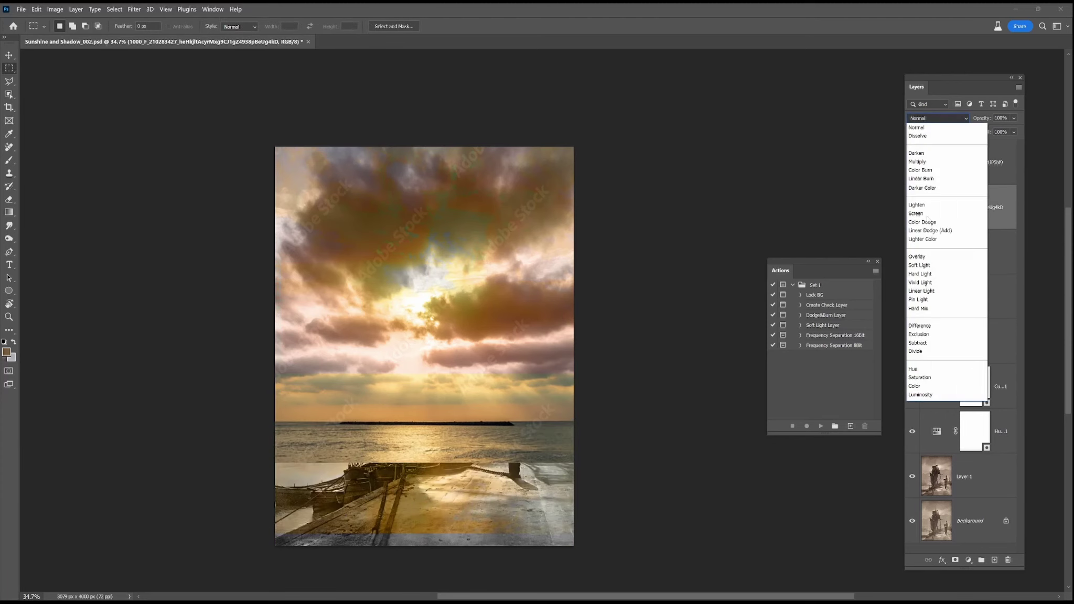
pyautogui.click(939, 386)
pyautogui.scroll(2, 648, 433)
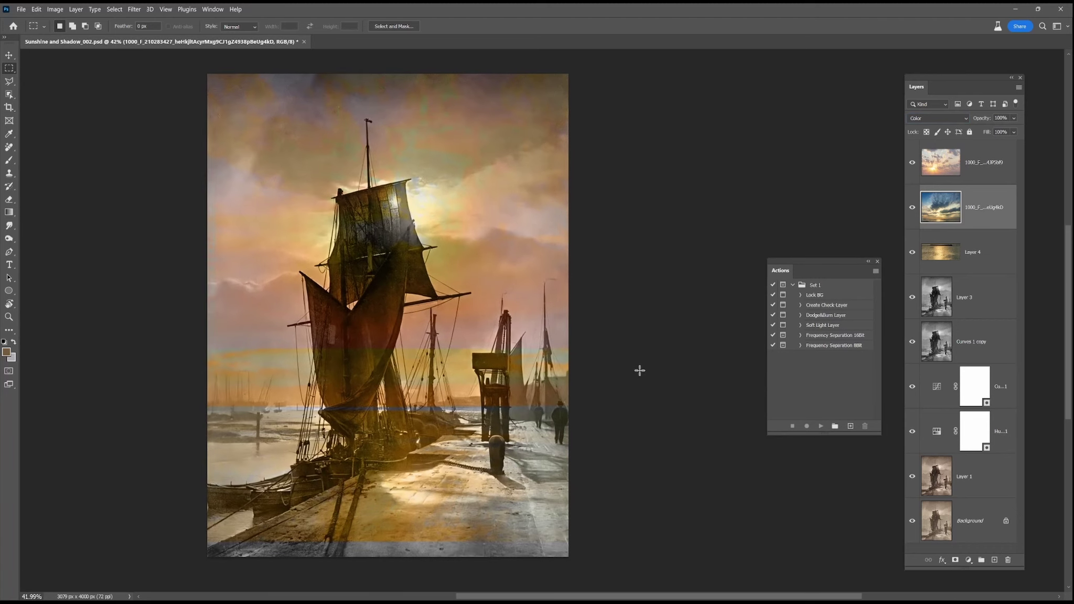
# Step: Slightly adjust the blue sky layer with Free Transform
pyautogui.click(912, 208)
pyautogui.press('v')
pyautogui.hotkey('ctrl', 't')
pyautogui.moveTo(417, 456); pyautogui.dragTo(418, 455)
pyautogui.press('Return')
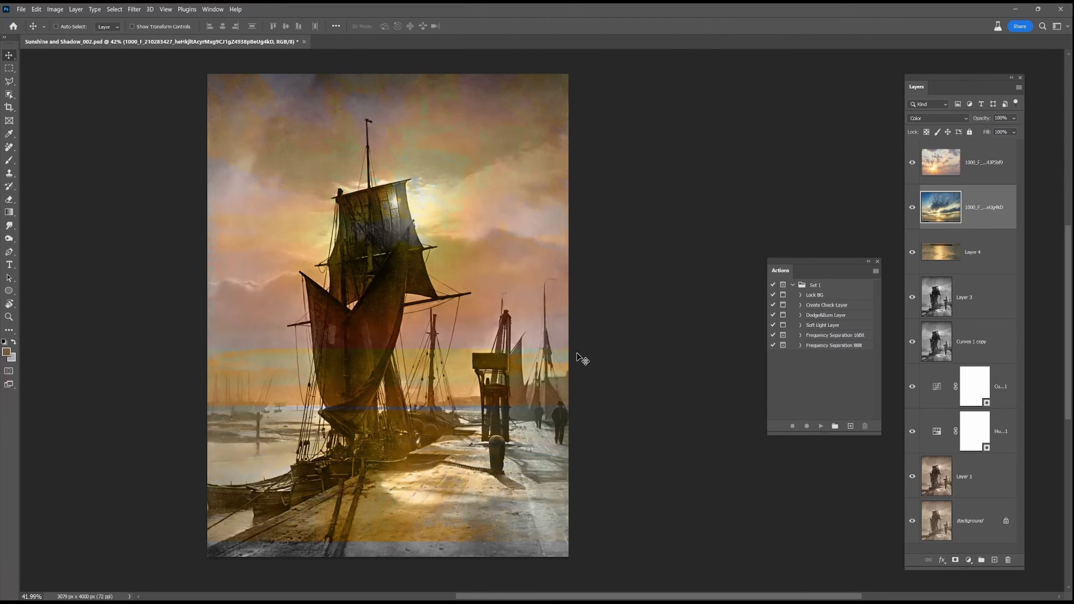
# Step: Place the image of the square-rigged ship against a dark sunset above all layers and enlarge it across the canvas
pyautogui.click(990, 180)
pyautogui.moveTo(459, 268); pyautogui.dragTo(768, 68)
pyautogui.moveTo(673, 167); pyautogui.dragTo(480, 234)
pyautogui.press('Return')
# Step: Place the small asa image above the other layers and enlarge it over the composition
pyautogui.moveTo(497, 122); pyautogui.dragTo(378, 299)
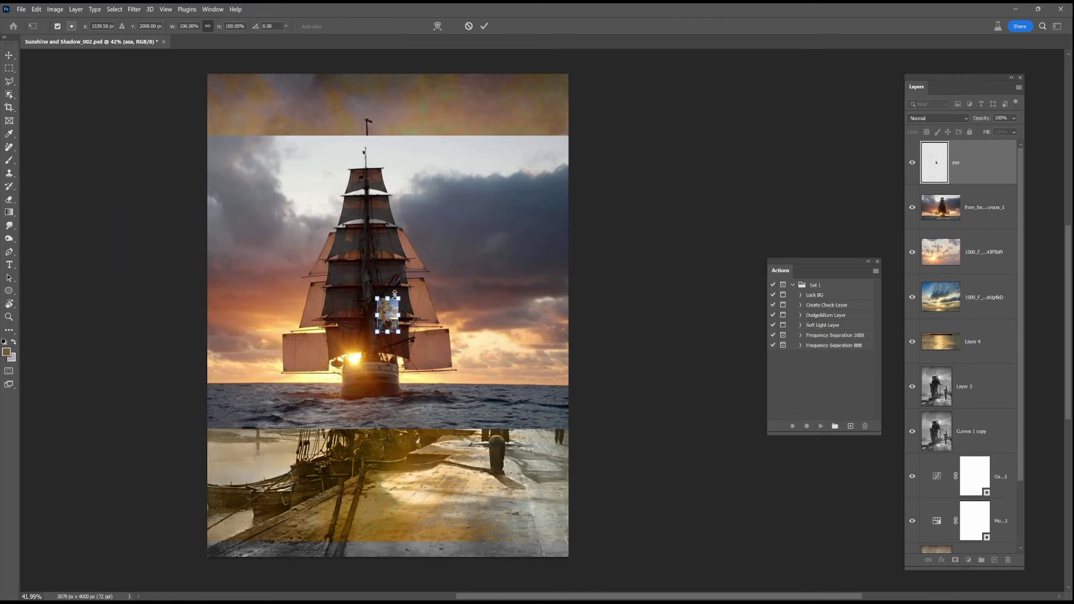
pyautogui.press('Return')
pyautogui.moveTo(404, 362); pyautogui.dragTo(383, 328)
pyautogui.moveTo(459, 210); pyautogui.dragTo(579, 44)
# Step: Place the glowing sailboat stock image and the two-masted ship picture as further color references, enlarged over the canvas
pyautogui.moveTo(478, 184); pyautogui.dragTo(339, 361)
pyautogui.moveTo(438, 200); pyautogui.dragTo(506, 98)
pyautogui.moveTo(393, 310); pyautogui.dragTo(449, 314)
pyautogui.press('Return')
pyautogui.moveTo(504, 162); pyautogui.dragTo(386, 320)
pyautogui.press('Return')
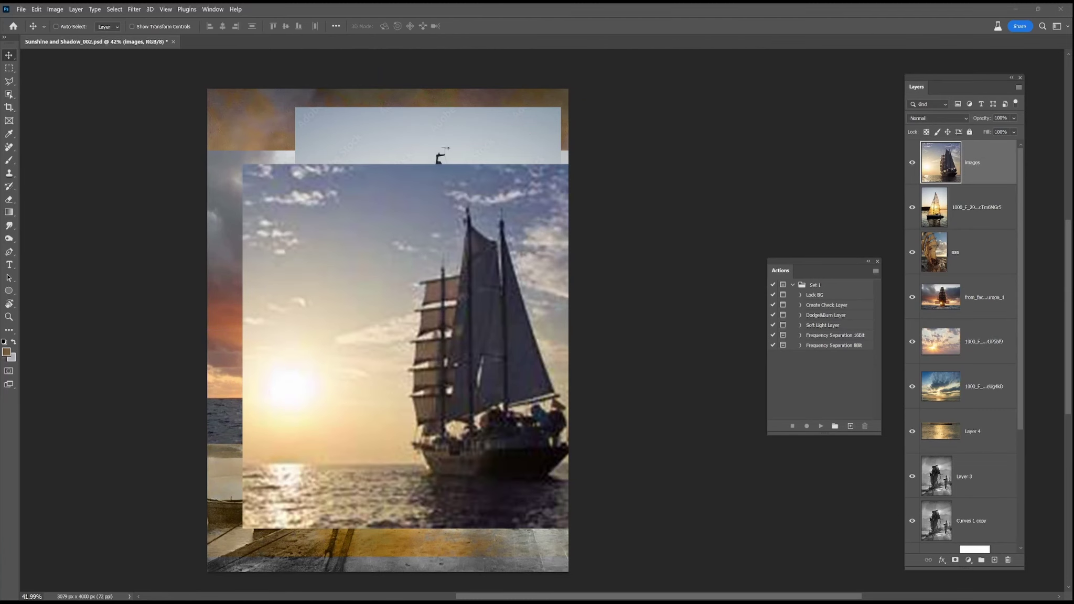
# Step: Place the majestic clipper ship image above the other layers, scale it to about 302% and position it over the canvas
pyautogui.moveTo(399, 262); pyautogui.dragTo(348, 381)
pyautogui.moveTo(481, 261); pyautogui.dragTo(651, 135)
pyautogui.moveTo(543, 209); pyautogui.dragTo(366, 372)
pyautogui.moveTo(475, 298); pyautogui.dragTo(685, 141)
pyautogui.moveTo(536, 248); pyautogui.dragTo(517, 256)
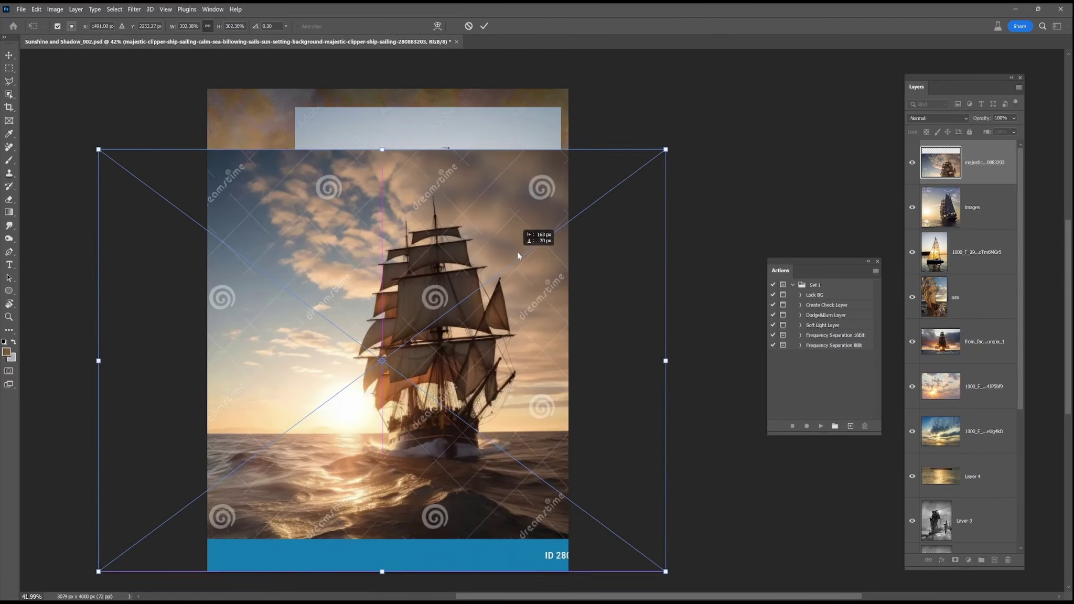
pyautogui.press('Return')
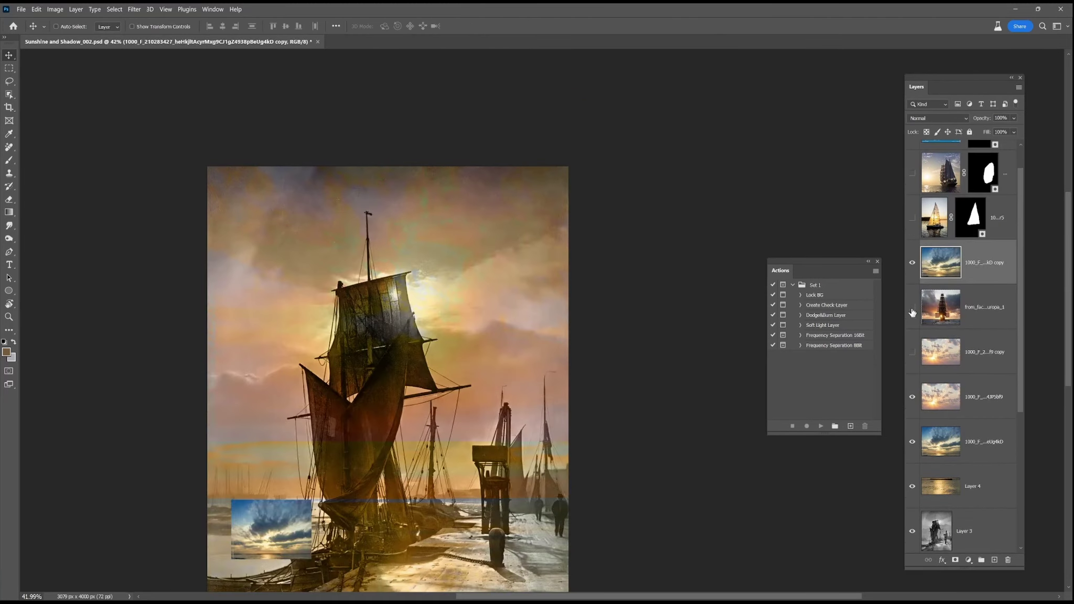
# Step: Show the hidden reference images of the sunset ship and the pale sunset sky
pyautogui.scroll(3, 452, 430)
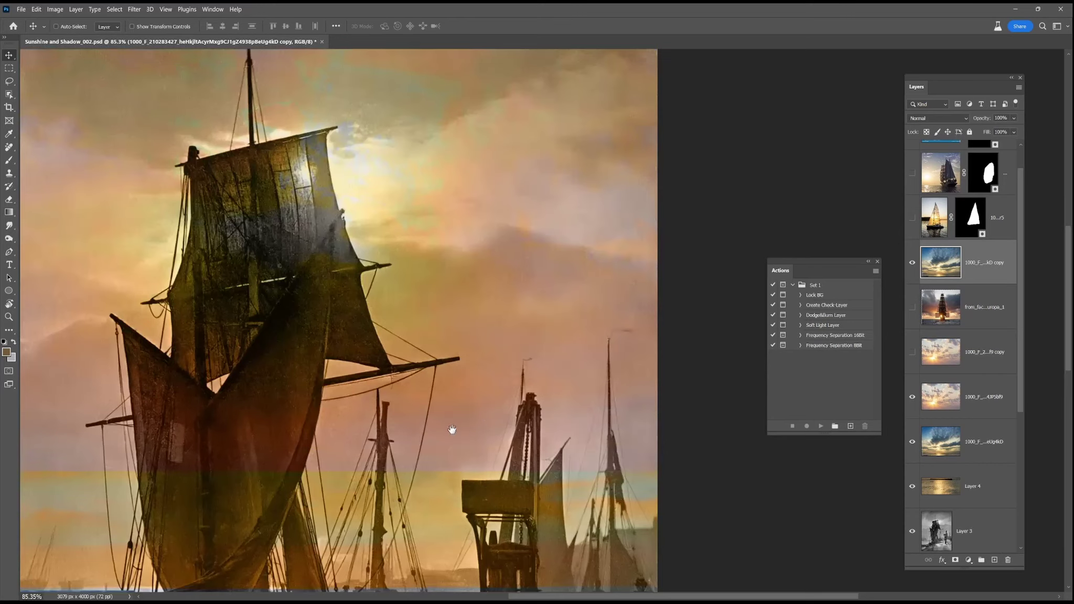
pyautogui.moveTo(452, 429); pyautogui.dragTo(605, 196)
pyautogui.click(912, 309)
pyautogui.click(912, 353)
pyautogui.scroll(-4, 597, 113)
pyautogui.moveTo(597, 113); pyautogui.dragTo(511, 267)
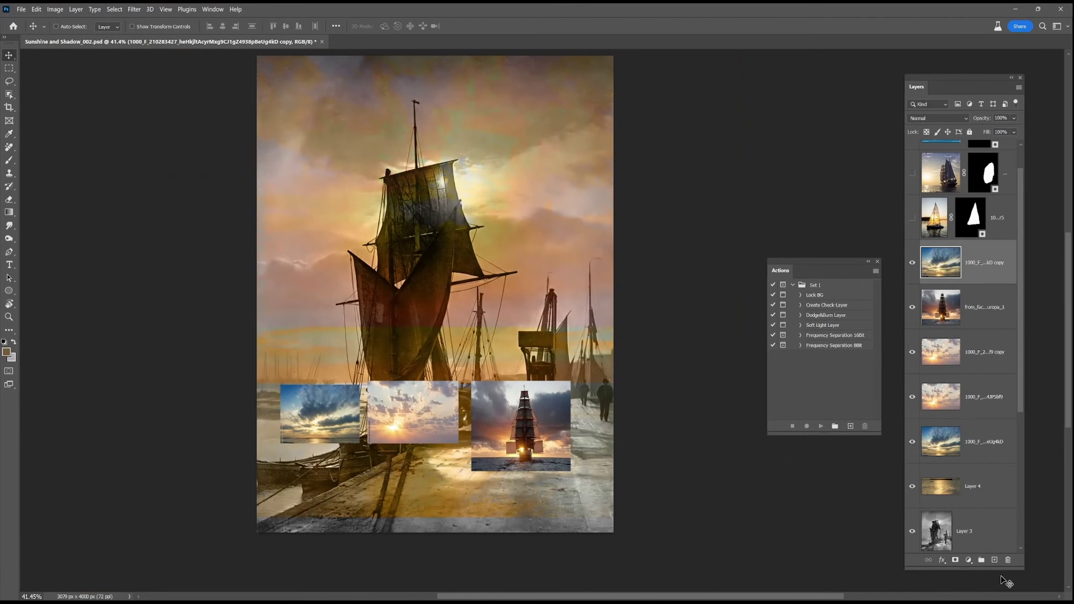
# Step: Add an empty layer in Color blend mode above the reference images
pyautogui.hotkey('ctrl', 'shift', 'alt', 'n')
pyautogui.hotkey('shift', 'alt', 'c')
pyautogui.keyDown('ctrl'); pyautogui.click(455, 405); pyautogui.keyUp('ctrl')
pyautogui.scroll(3, 432, 409)
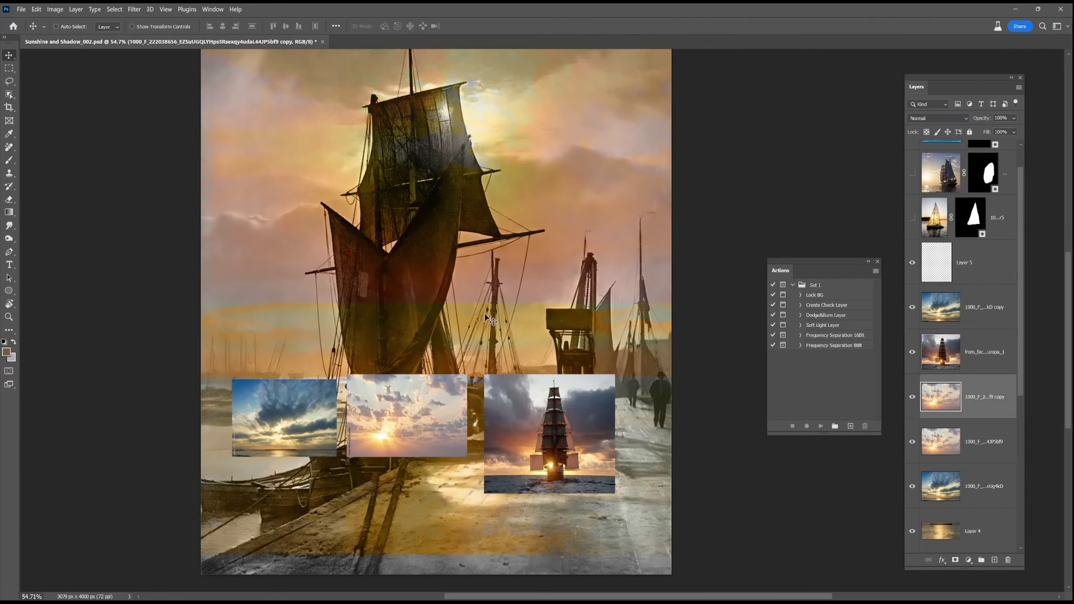
pyautogui.scroll(2, 431, 409)
# Step: Paint the middle and lower sky on the new Color layer with cream and pink tones sampled from the pale sunset reference
pyautogui.click(9, 160)
pyautogui.keyDown('alt'); pyautogui.click(404, 483); pyautogui.keyUp('alt')
pyautogui.click(518, 190)
pyautogui.click(945, 263)
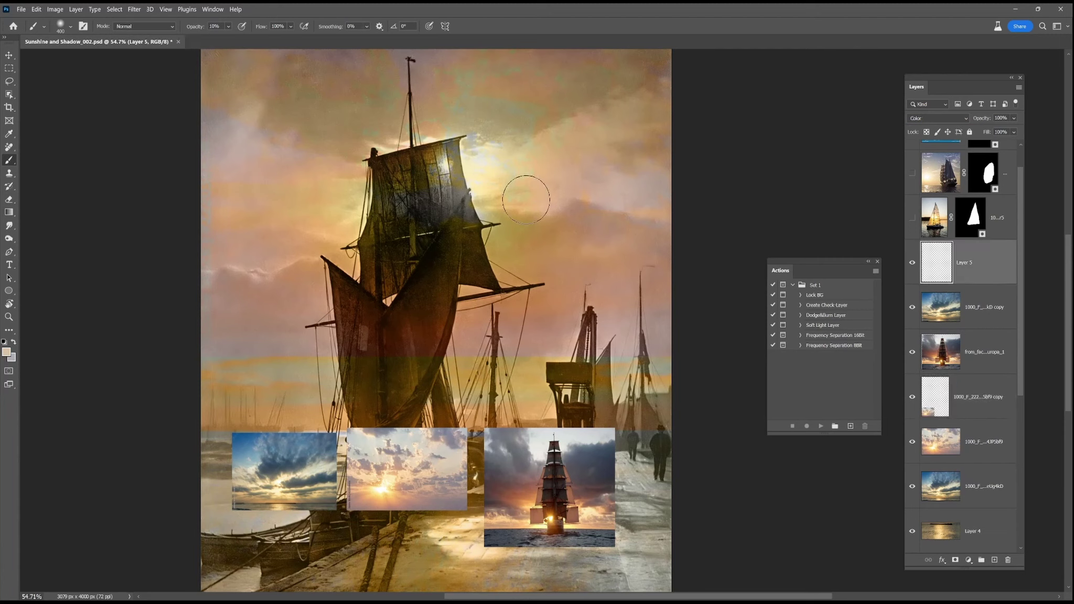
pyautogui.moveTo(525, 202); pyautogui.dragTo(300, 58)
pyautogui.moveTo(304, 206)
pyautogui.mouseDown()
pyautogui.moveTo(346, 219)
pyautogui.moveTo(594, 132)
pyautogui.moveTo(722, 195)
pyautogui.mouseUp()
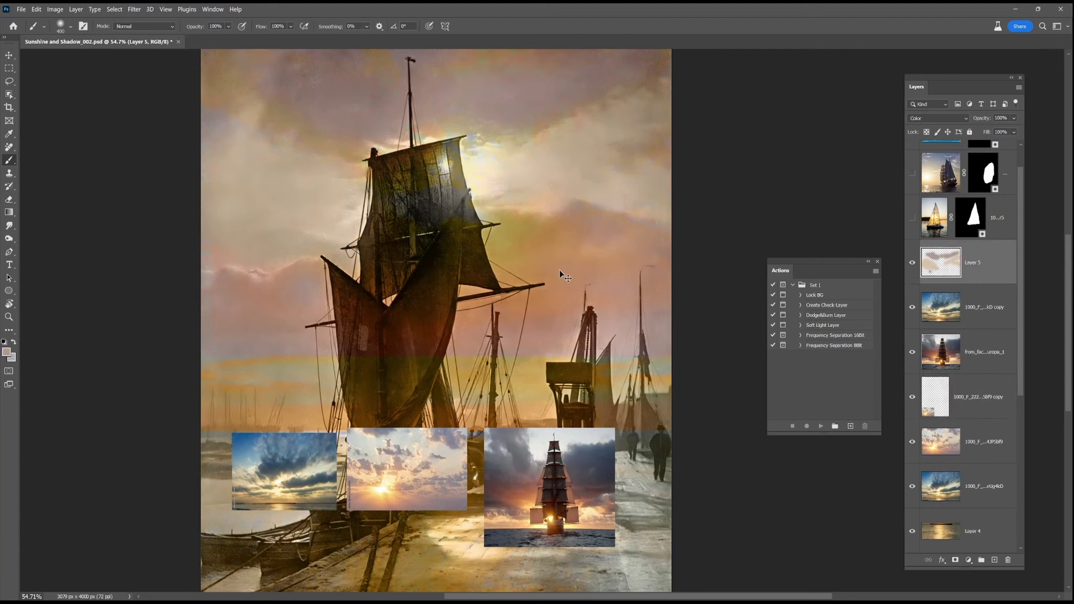
pyautogui.keyDown('alt'); pyautogui.click(458, 454); pyautogui.keyUp('alt')
pyautogui.moveTo(451, 404); pyautogui.dragTo(300, 405)
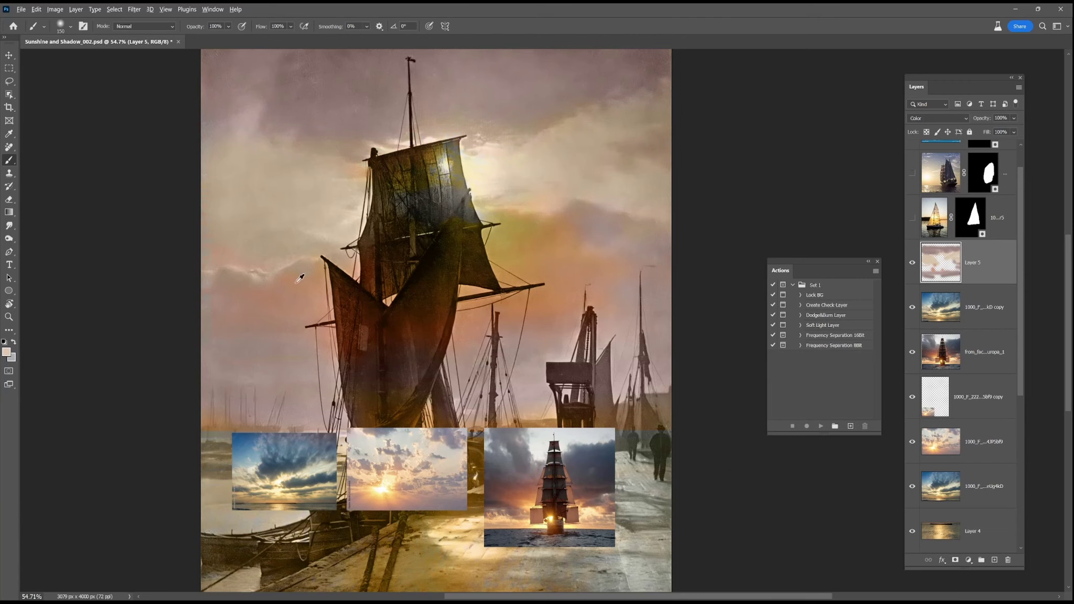
# Step: Enlarge the brush and paint the top of the sky with muted tones sampled from the reference images
pyautogui.scroll(-2, 344, 289)
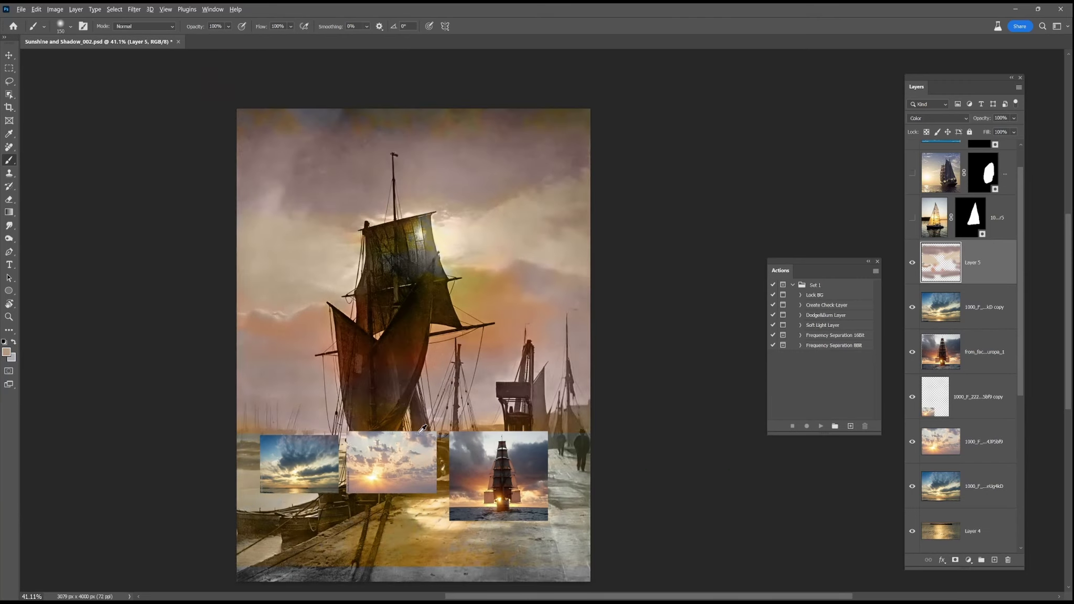
pyautogui.press(']')
pyautogui.press(']')
pyautogui.press(']')
pyautogui.press(']')
pyautogui.press(']')
pyautogui.press(']')
pyautogui.moveTo(521, 129); pyautogui.dragTo(291, 87)
pyautogui.keyDown('alt'); pyautogui.click(409, 433); pyautogui.keyUp('alt')
pyautogui.moveTo(467, 149); pyautogui.dragTo(432, 179)
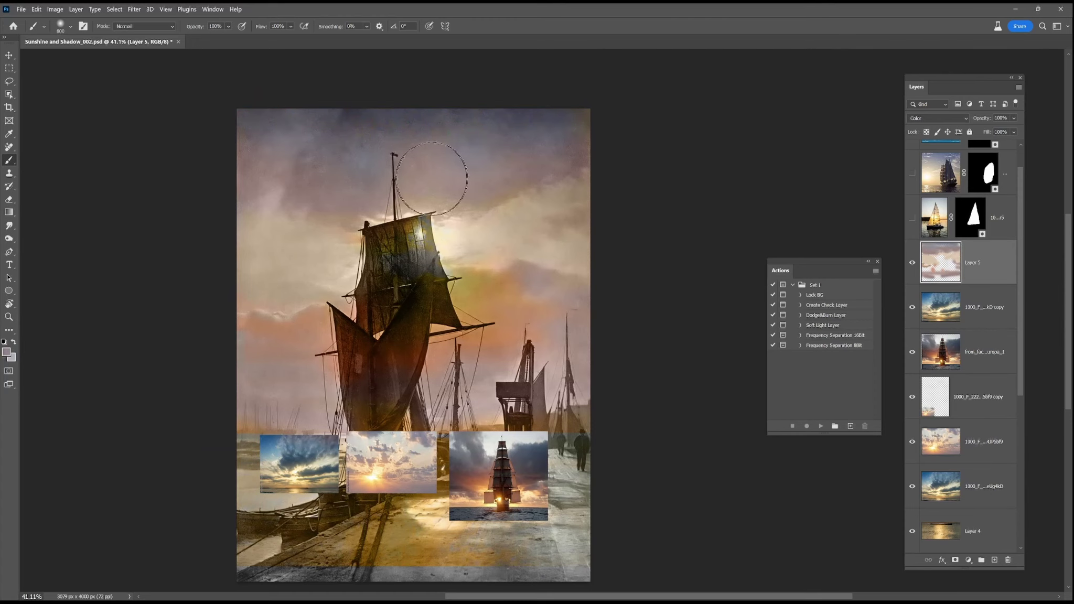
# Step: Hide the three reference thumbnails to examine the painted sky and show them again
pyautogui.click(912, 391)
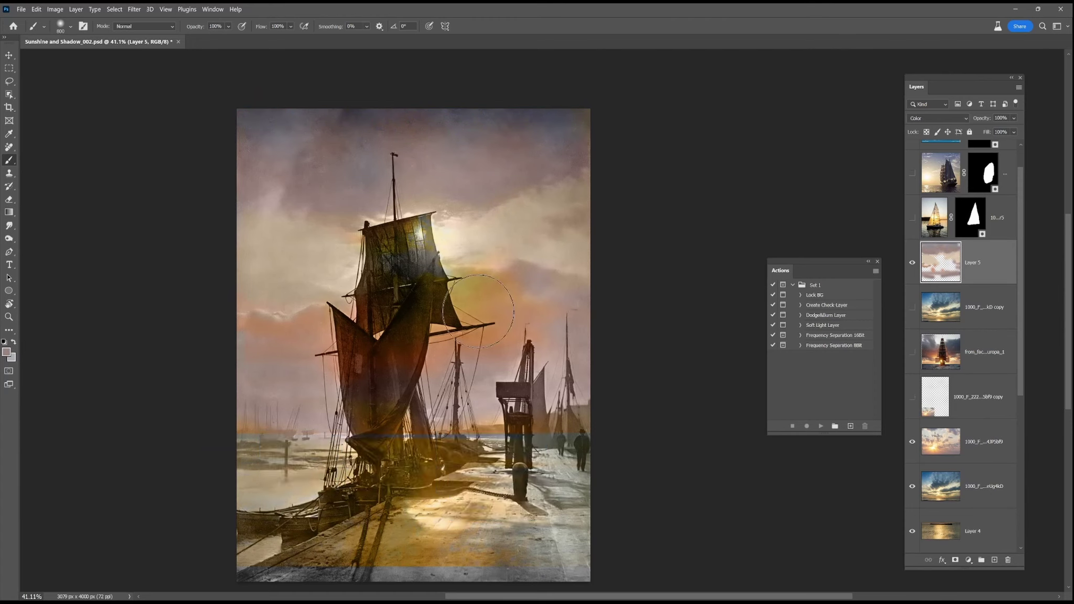
pyautogui.moveTo(911, 398); pyautogui.dragTo(915, 318)
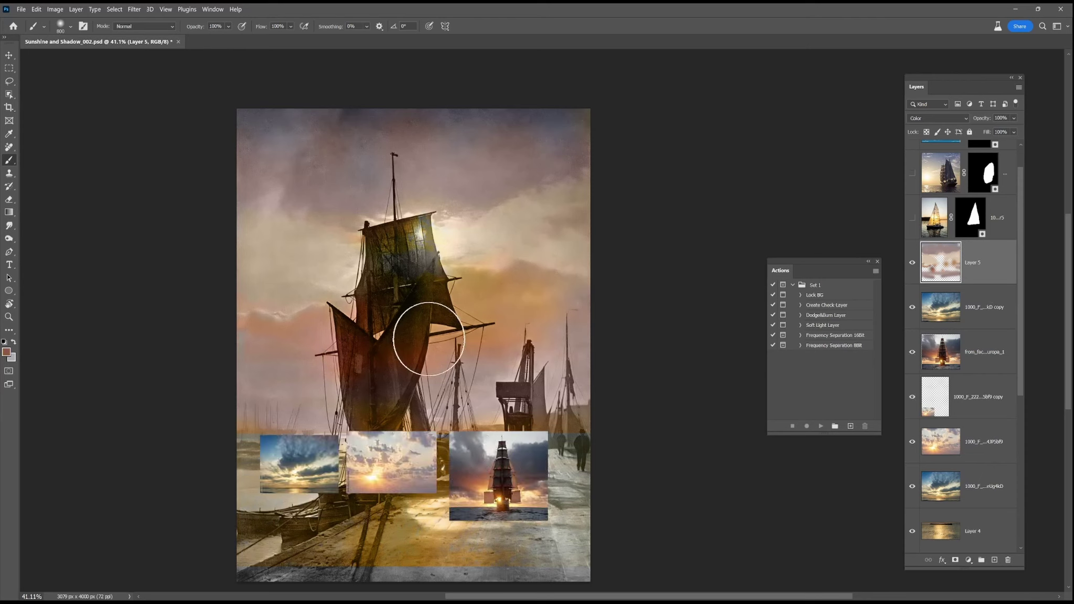
# Step: Using a smaller brush, tint the small sail deep red and the glow around the upper sail yellow
pyautogui.press('[')
pyautogui.press('[')
pyautogui.press('[')
pyautogui.press('[')
pyautogui.press('[')
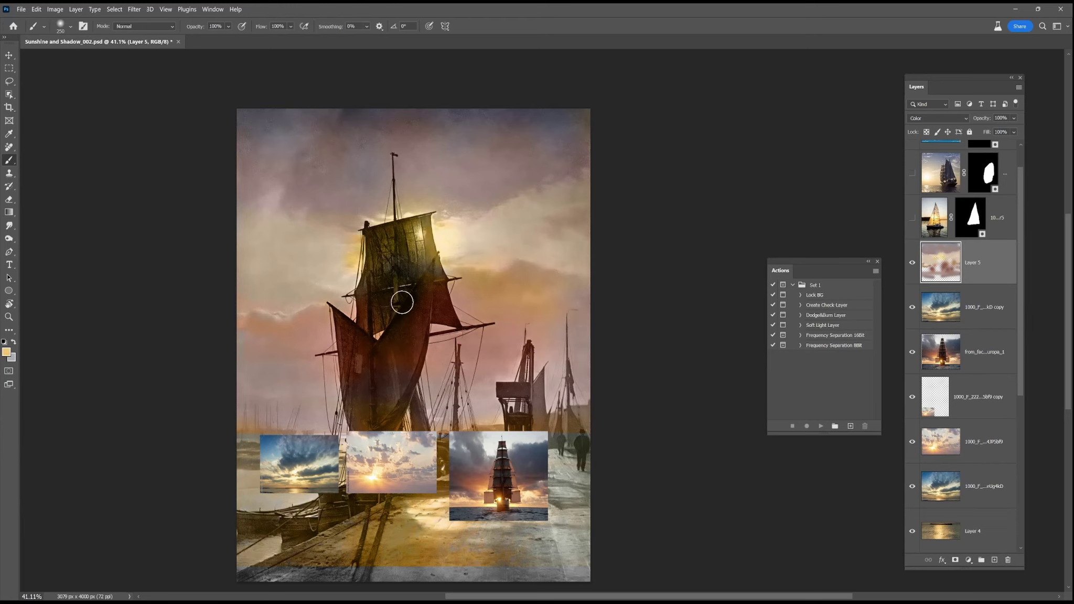
# Step: Set the brush opacity to 20%, warm the upper sky with pink tones, and check the picture without the reference thumbnails
pyautogui.press('2')
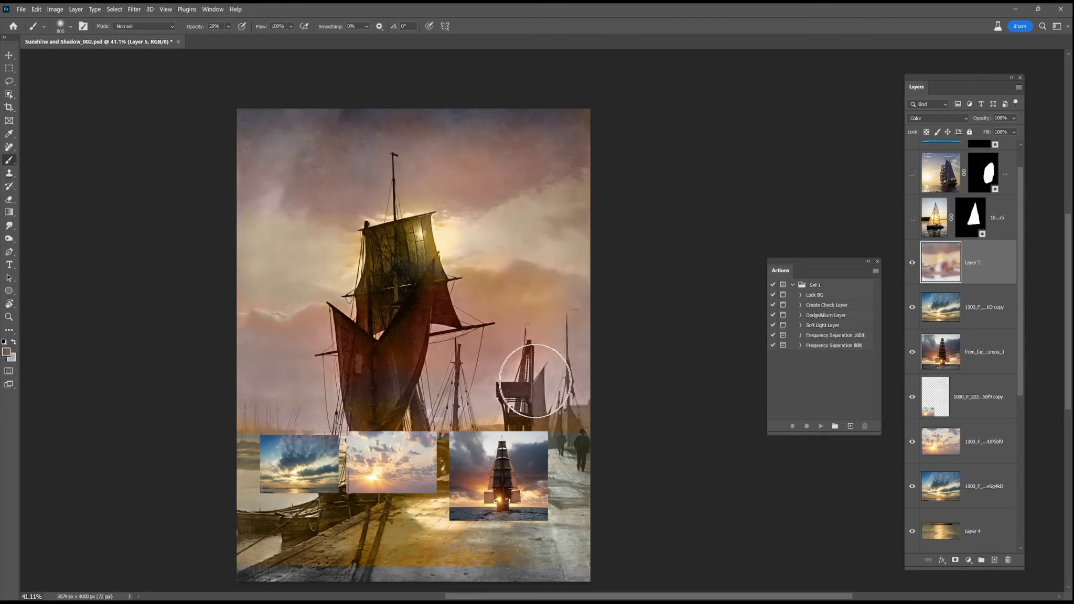
pyautogui.click(912, 397)
pyautogui.press('[')
pyautogui.press('[')
pyautogui.press('[')
pyautogui.press('[')
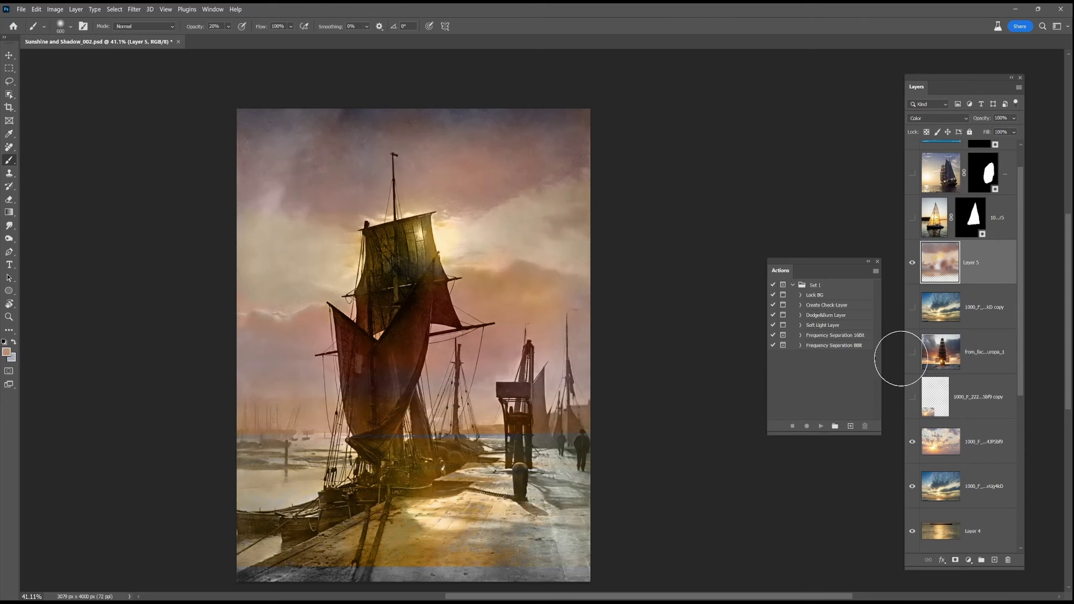
pyautogui.moveTo(913, 307); pyautogui.dragTo(912, 396)
# Step: Merge the three reference thumbnail layers into a single layer
pyautogui.click(983, 412)
pyautogui.keyDown('shift'); pyautogui.click(983, 315); pyautogui.keyUp('shift')
pyautogui.rightClick(971, 334)
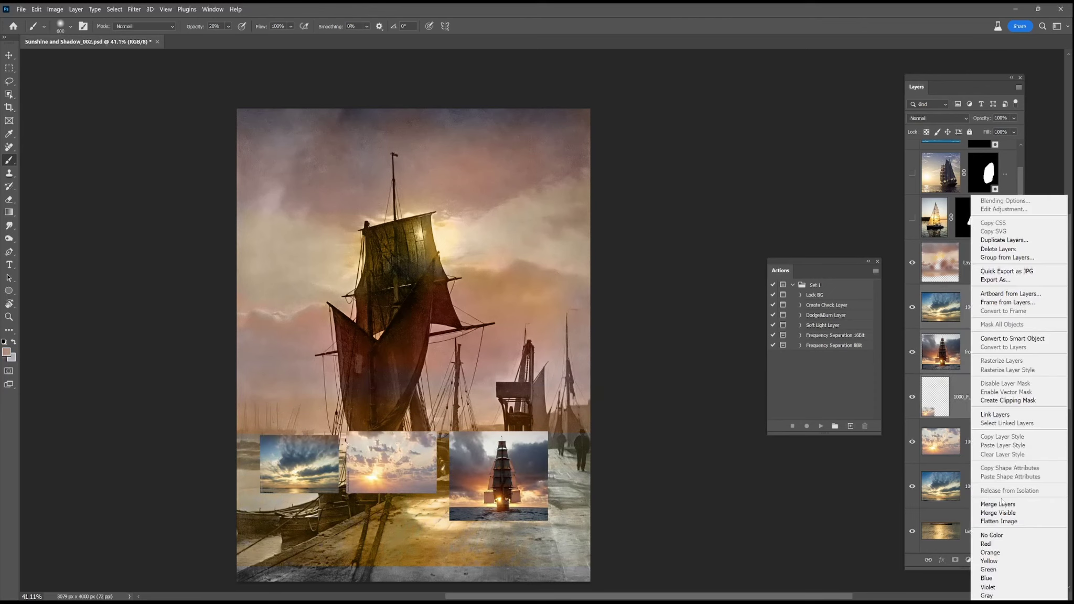
pyautogui.click(998, 504)
# Step: Clear everything outside the three thumbnails on the merged reference layer
pyautogui.press('m')
pyautogui.moveTo(253, 423); pyautogui.dragTo(565, 537)
pyautogui.click(114, 9)
pyautogui.click(153, 50)
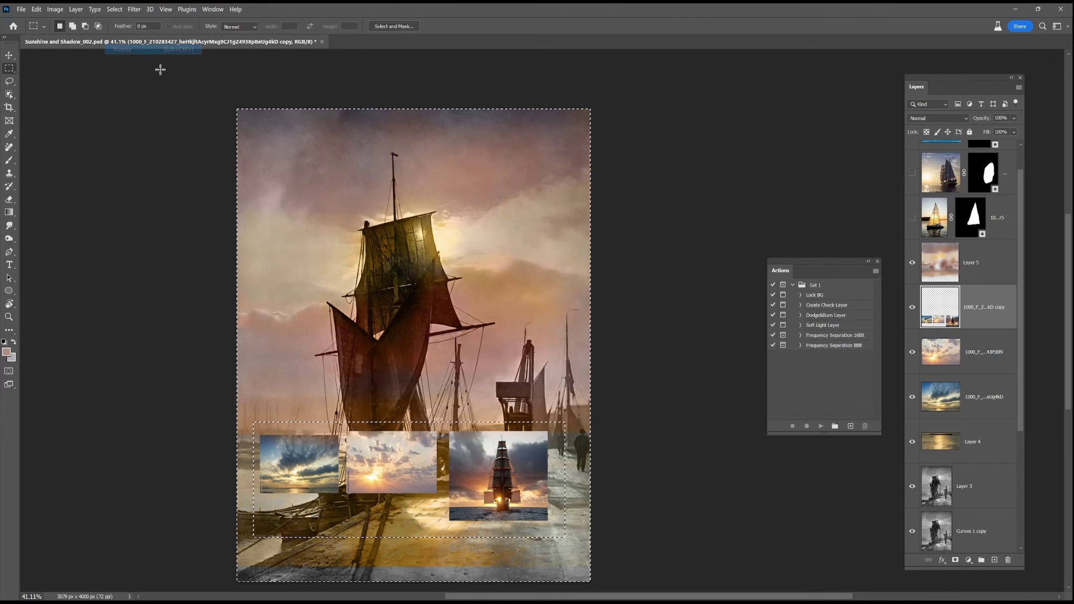
pyautogui.press('Delete')
pyautogui.hotkey('ctrl', 'd')
# Step: Rename the merged thumbnail layer as ref, move it over the upper sky, and stack it above Layer 5
pyautogui.write('ref')
pyautogui.press('Return')
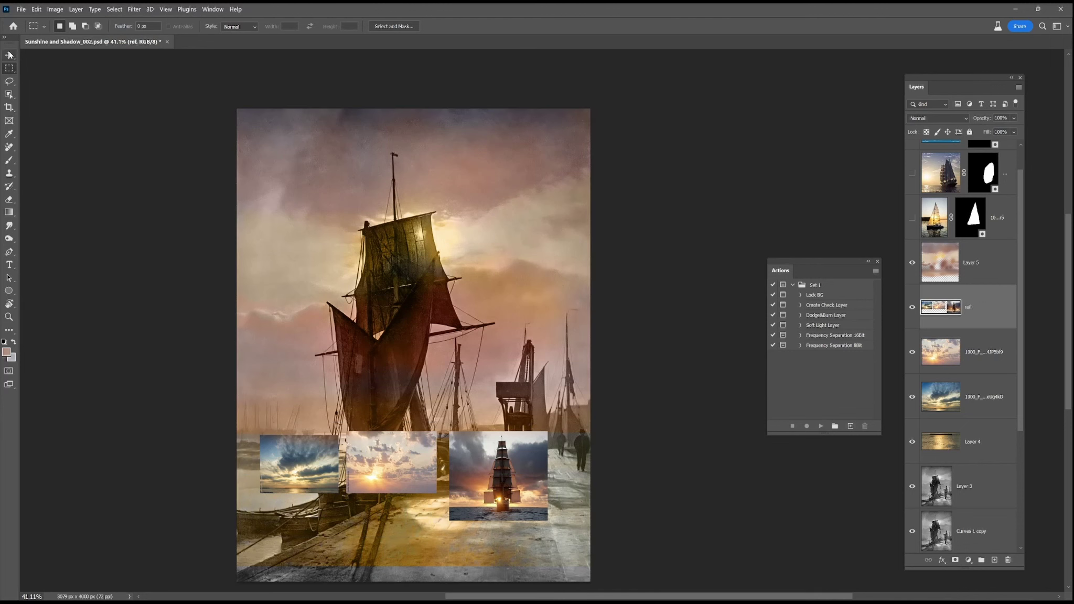
pyautogui.press('v')
pyautogui.moveTo(504, 462); pyautogui.dragTo(509, 153)
pyautogui.moveTo(984, 305); pyautogui.dragTo(971, 243)
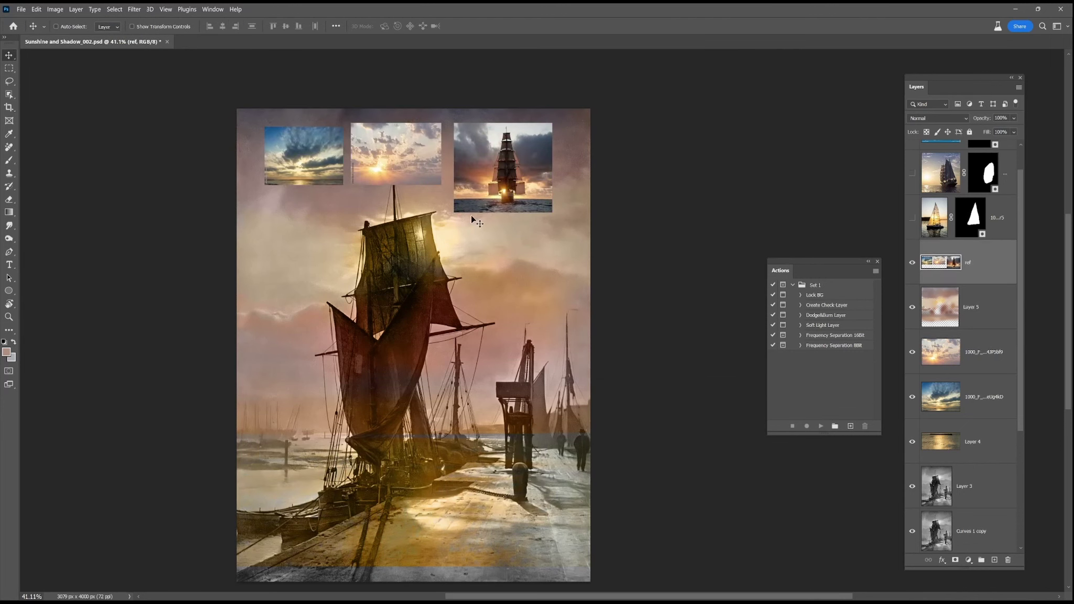
# Step: Sample a pale yellow from the blue sunset thumbnail and paint it over the water and quay on Layer 5
pyautogui.click(9, 161)
pyautogui.keyDown('alt'); pyautogui.click(303, 183); pyautogui.keyUp('alt')
pyautogui.moveTo(335, 468); pyautogui.dragTo(345, 465)
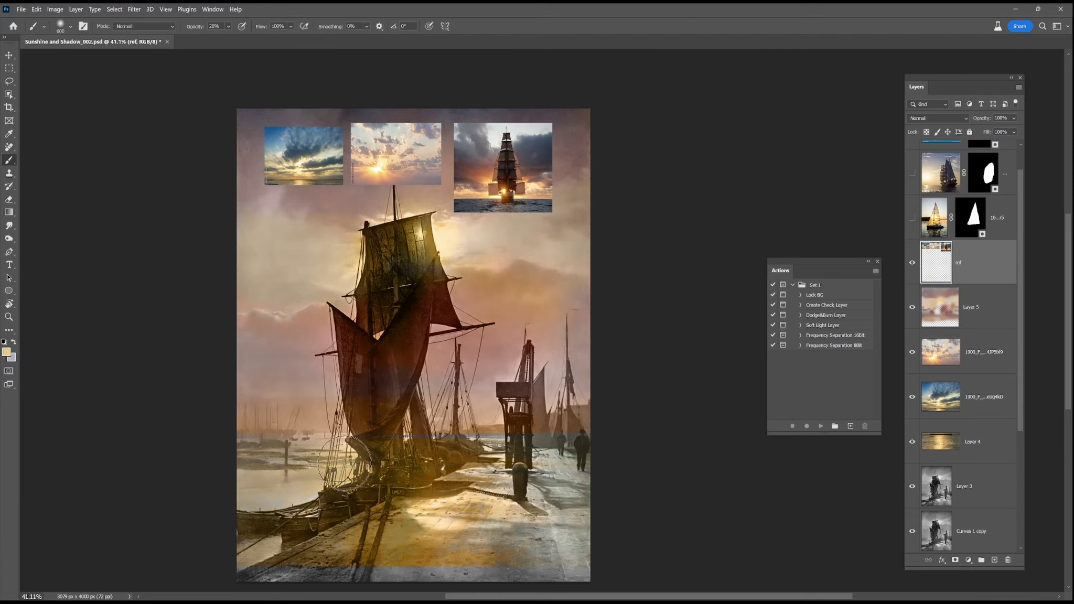
pyautogui.hotkey('alt', '[')
pyautogui.moveTo(397, 518); pyautogui.dragTo(221, 484)
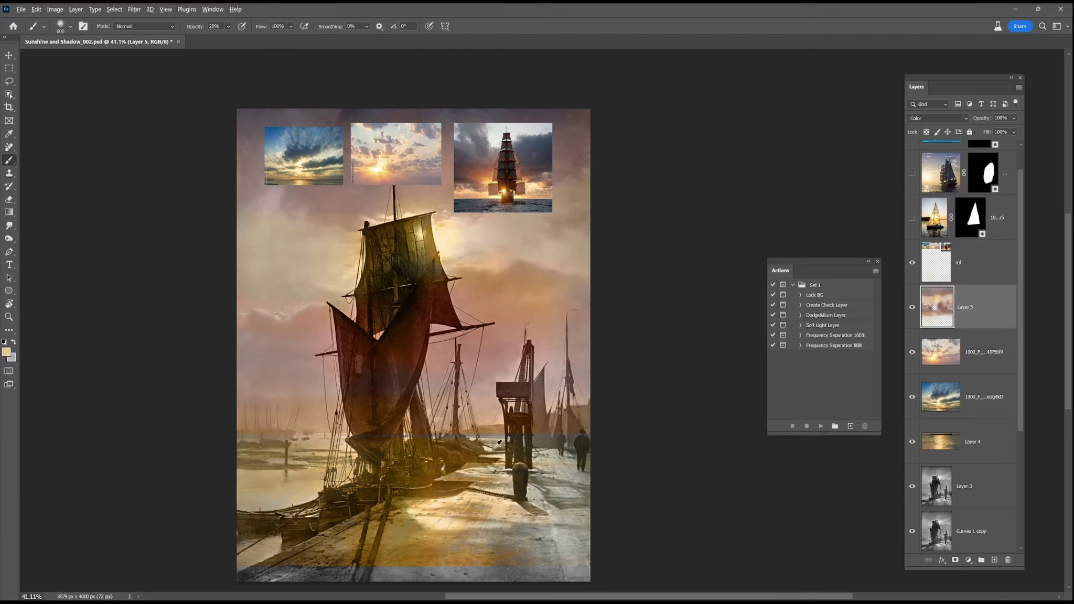
# Step: Set the brush opacity to 40% and paint the water and quay with soft beige tones using a larger brush
pyautogui.press('4')
pyautogui.scroll(5, 504, 433)
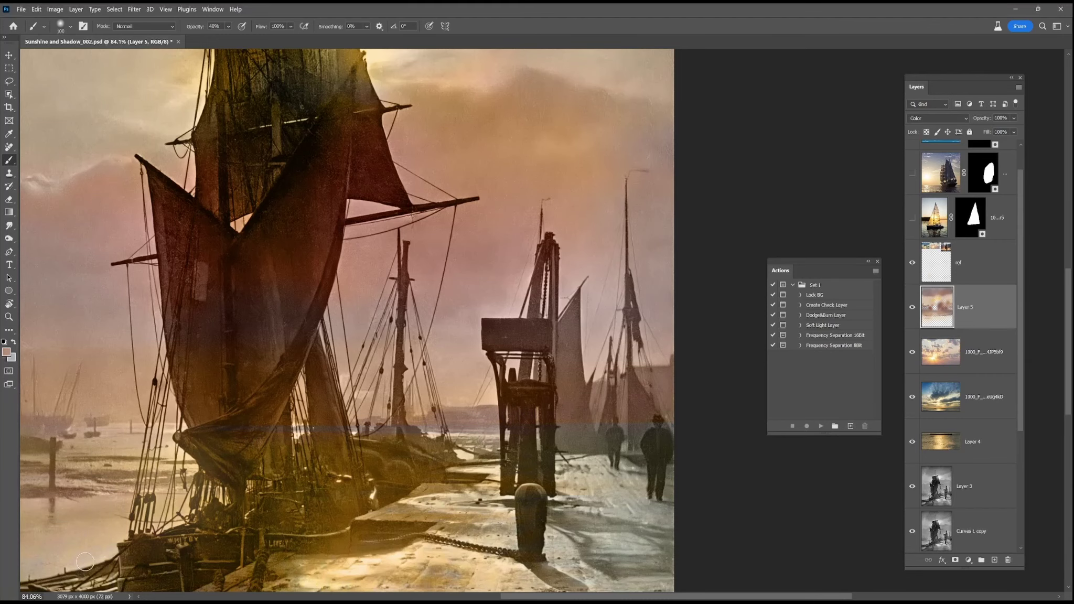
pyautogui.scroll(-5, 79, 461)
pyautogui.press(']')
pyautogui.press(']')
pyautogui.press(']')
pyautogui.press(']')
pyautogui.press(']')
pyautogui.press(']')
pyautogui.press(']')
pyautogui.press(']')
pyautogui.press(']')
pyautogui.press(']')
pyautogui.press(']')
pyautogui.press(']')
pyautogui.moveTo(204, 525)
pyautogui.mouseDown()
pyautogui.moveTo(200, 499)
pyautogui.moveTo(324, 516)
pyautogui.moveTo(624, 477)
pyautogui.moveTo(526, 476)
pyautogui.mouseUp()
# Step: Sample a soft tone from the picture and blend it over the sky and harbor with a much larger brush
pyautogui.keyDown('alt'); pyautogui.click(281, 399); pyautogui.keyUp('alt')
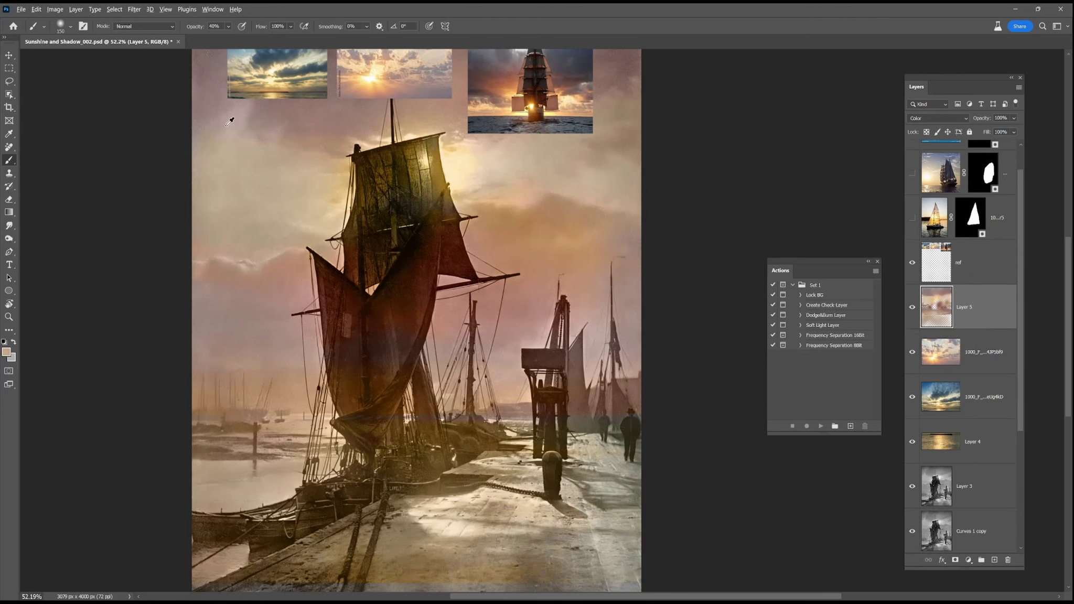
pyautogui.press(']')
pyautogui.press(']')
pyautogui.press(']')
pyautogui.press(']')
pyautogui.press(']')
pyautogui.press(']')
pyautogui.press(']')
pyautogui.press(']')
pyautogui.press(']')
pyautogui.press(']')
pyautogui.press(']')
pyautogui.press(']')
pyautogui.scroll(-1, 324, 159)
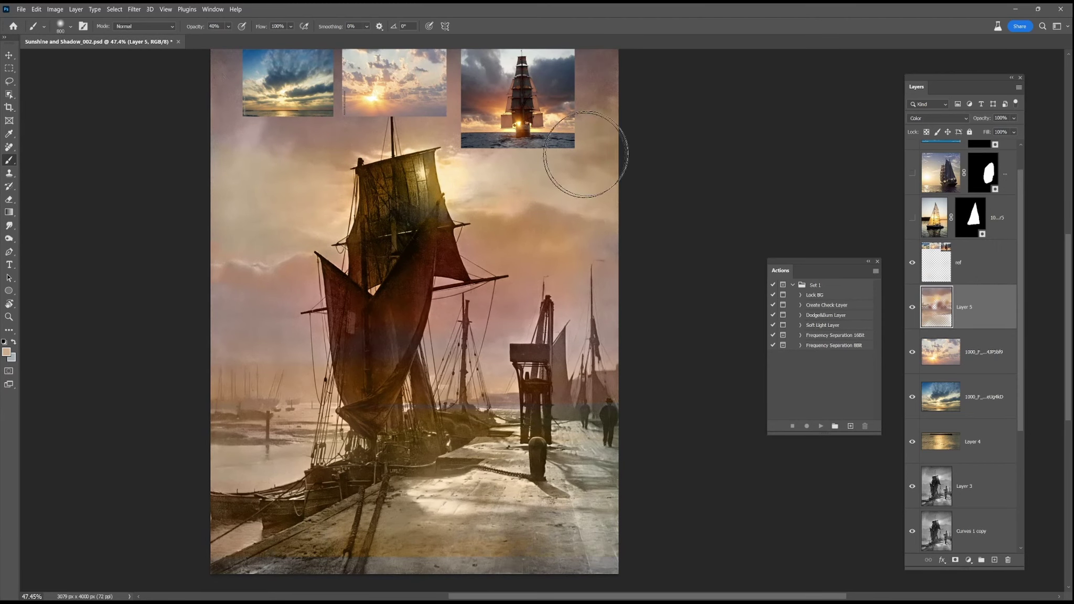
# Step: Tint the sky around the upper sail and mast with tones sampled from the picture and the reference thumbnails
pyautogui.keyDown('alt'); pyautogui.click(580, 331); pyautogui.keyUp('alt')
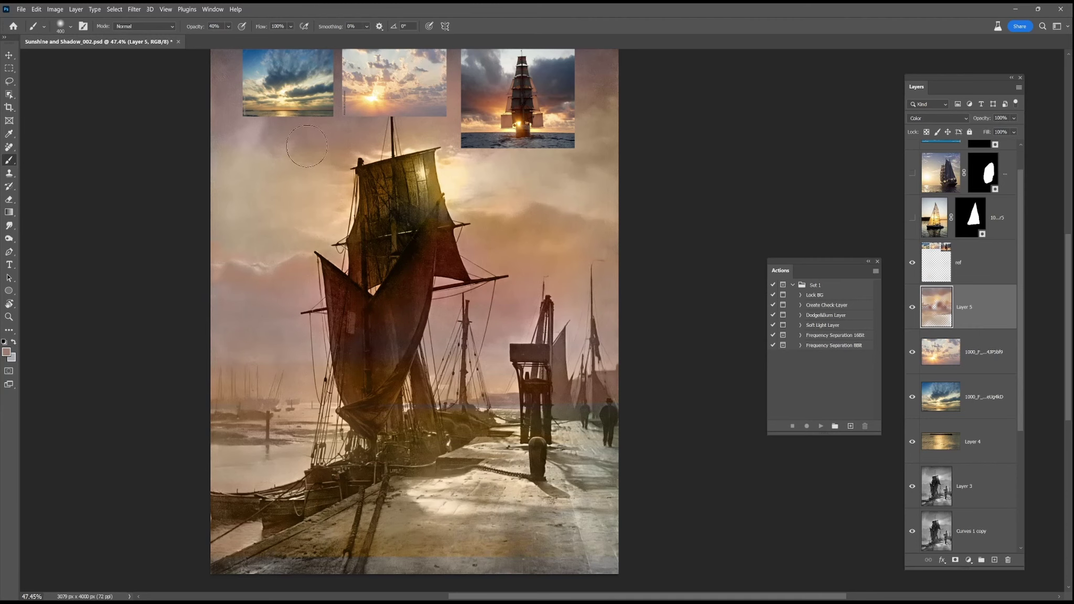
pyautogui.moveTo(379, 133)
pyautogui.mouseDown()
pyautogui.moveTo(367, 208)
pyautogui.moveTo(364, 189)
pyautogui.mouseUp()
pyautogui.keyDown('alt'); pyautogui.click(451, 66); pyautogui.keyUp('alt')
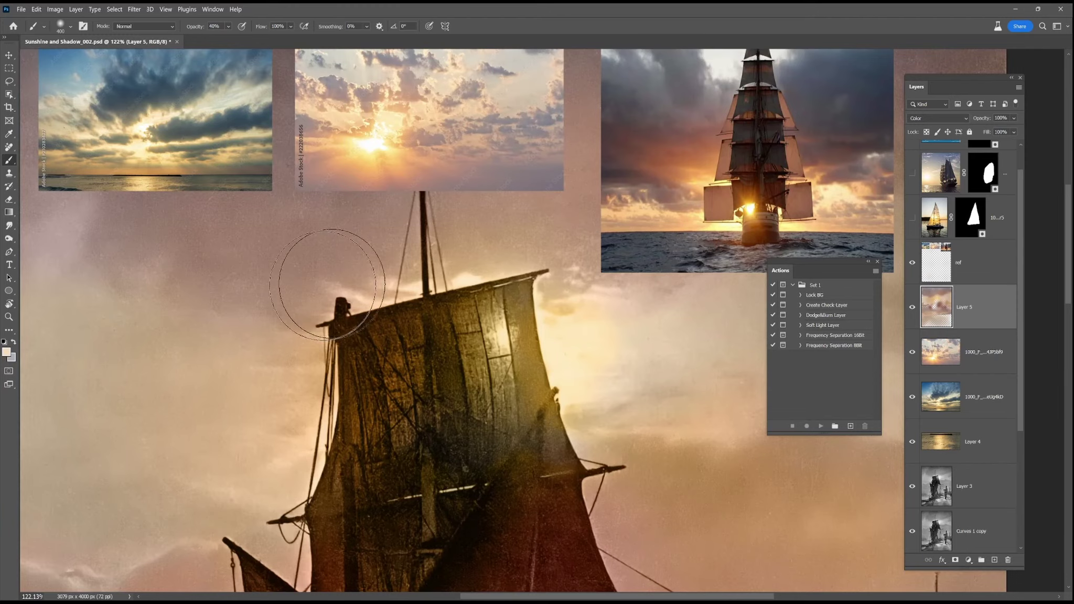
pyautogui.scroll(-4, 348, 370)
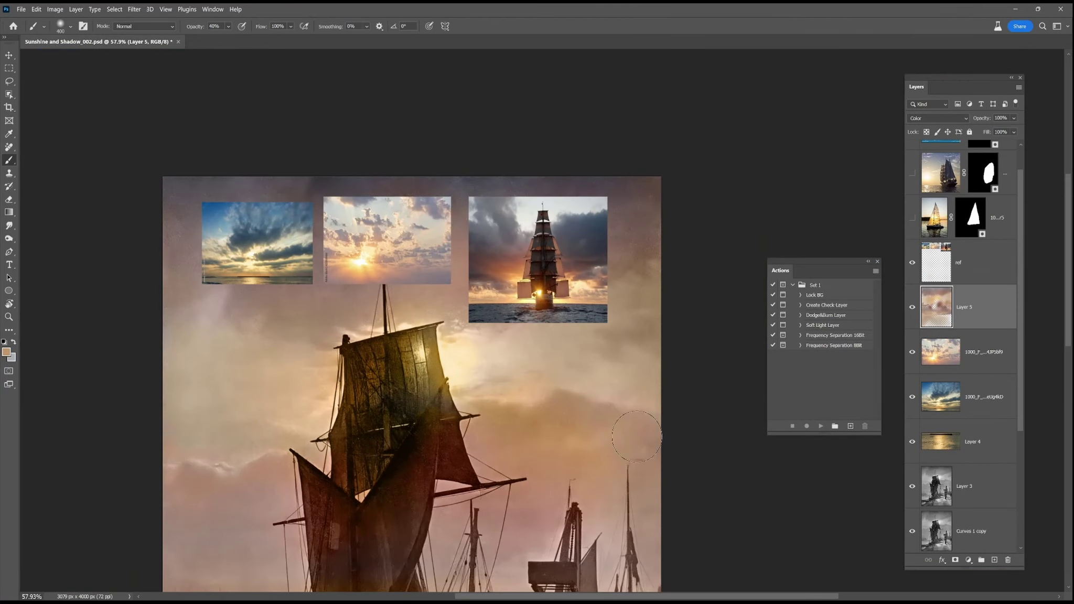
pyautogui.scroll(-2, 637, 437)
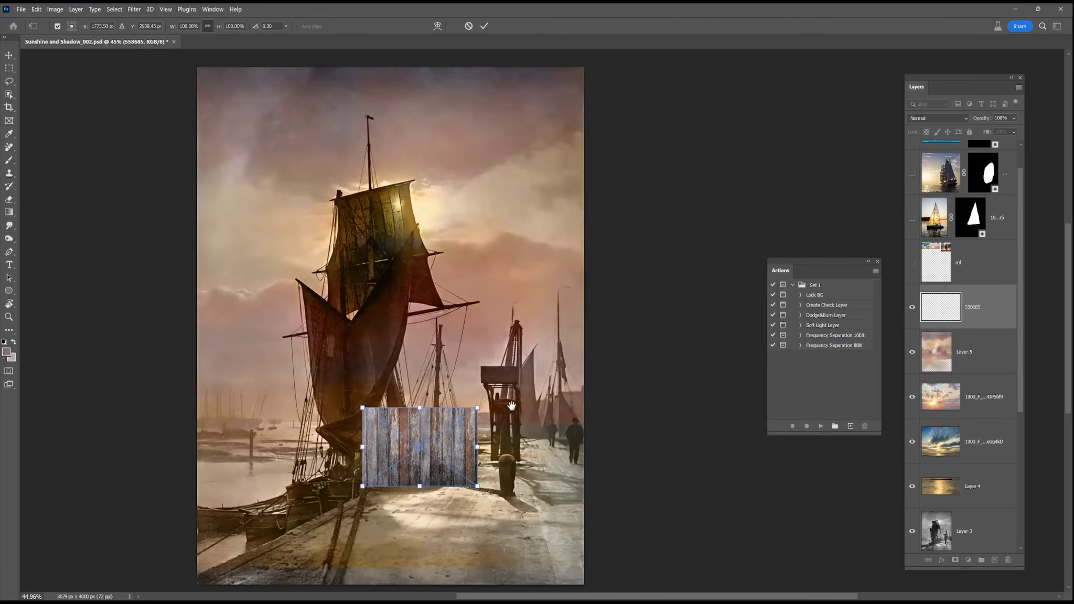
# Step: Try to cover the quay with the weathered wood plank image, enlarged and distorted to match the perspective
pyautogui.moveTo(512, 406); pyautogui.dragTo(524, 325)
pyautogui.moveTo(473, 372); pyautogui.dragTo(595, 479)
pyautogui.moveTo(597, 332); pyautogui.dragTo(567, 356)
pyautogui.moveTo(205, 358); pyautogui.dragTo(476, 361)
pyautogui.moveTo(367, 451); pyautogui.dragTo(393, 363)
pyautogui.moveTo(230, 510); pyautogui.dragTo(216, 417)
pyautogui.moveTo(622, 510); pyautogui.dragTo(736, 438)
pyautogui.moveTo(595, 297); pyautogui.dragTo(603, 273)
pyautogui.moveTo(214, 420); pyautogui.dragTo(212, 418)
pyautogui.moveTo(501, 274); pyautogui.dragTo(508, 271)
pyautogui.press('Return')
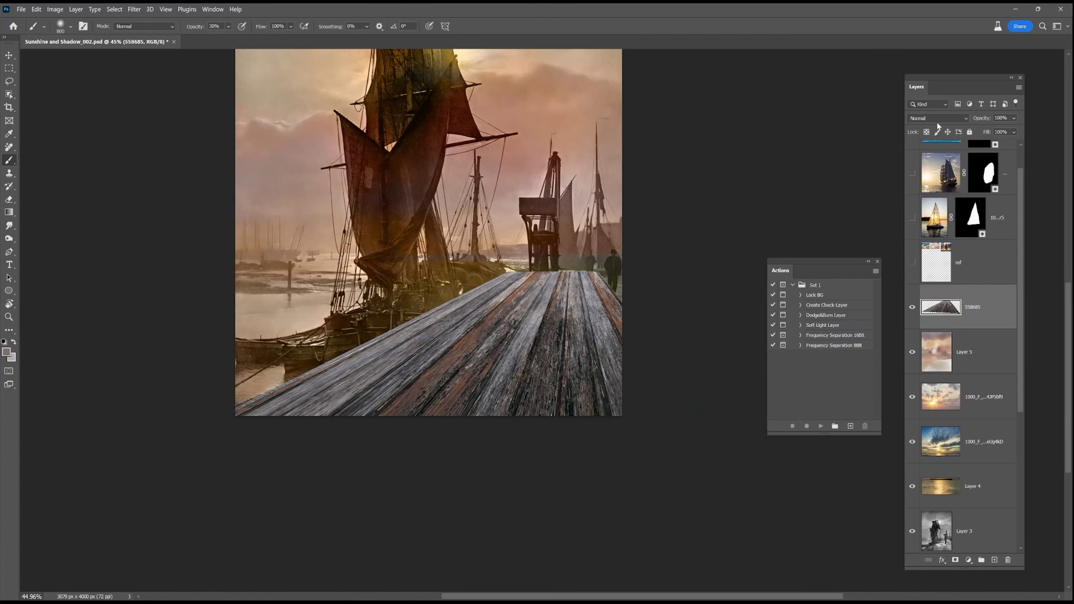
# Step: Test blend modes on the wood plank layer and delete the layer
pyautogui.click(938, 118)
pyautogui.click(908, 384)
pyautogui.press('b')
pyautogui.scroll(5, 489, 444)
pyautogui.moveTo(489, 444); pyautogui.dragTo(557, 511)
pyautogui.click(938, 118)
pyautogui.click(937, 120)
pyautogui.moveTo(986, 321); pyautogui.dragTo(1009, 561)
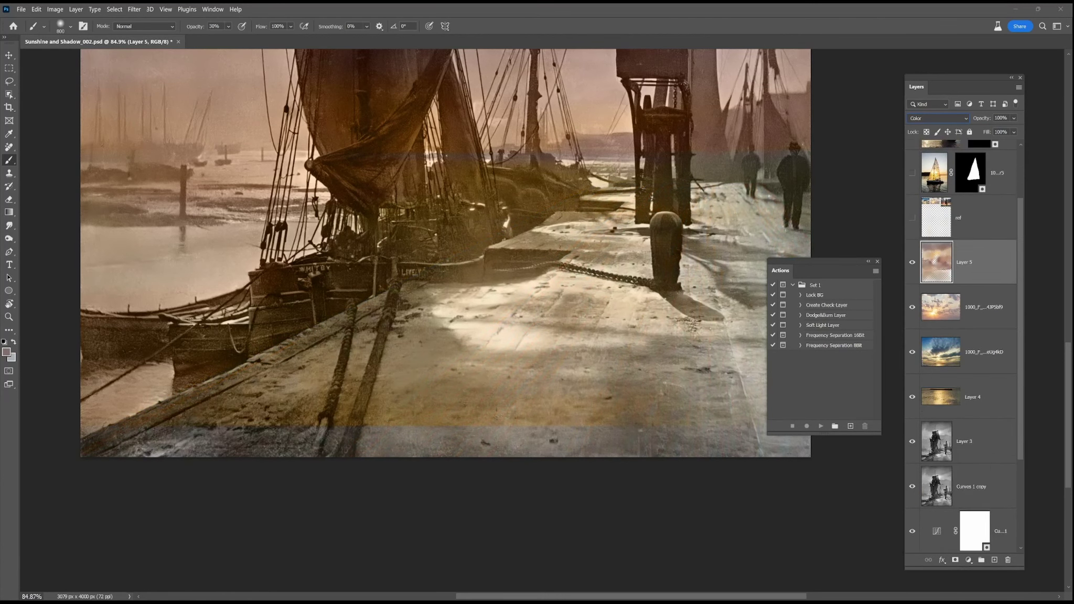
# Step: Sample a neutral tone from the quay and paint over its yellow-orange patches on Layer 5
pyautogui.scroll(-2, 419, 467)
pyautogui.keyDown('alt'); pyautogui.click(490, 399); pyautogui.keyUp('alt')
pyautogui.moveTo(490, 399)
pyautogui.mouseDown()
pyautogui.moveTo(257, 482)
pyautogui.moveTo(395, 457)
pyautogui.moveTo(725, 523)
pyautogui.mouseUp()
pyautogui.moveTo(444, 318)
pyautogui.mouseDown()
pyautogui.moveTo(398, 337)
pyautogui.moveTo(478, 293)
pyautogui.moveTo(450, 334)
pyautogui.mouseUp()
# Step: Shrink the brush and tint the moored boat hulls and the walking figures with reddish brown
pyautogui.press('[')
pyautogui.press('[')
pyautogui.press('[')
pyautogui.press('[')
pyautogui.press('[')
pyautogui.keyDown('alt'); pyautogui.click(636, 271); pyautogui.keyUp('alt')
pyautogui.press('[')
pyautogui.press('[')
pyautogui.press('[')
pyautogui.press('[')
pyautogui.press('[')
pyautogui.press('[')
pyautogui.scroll(3, 627, 263)
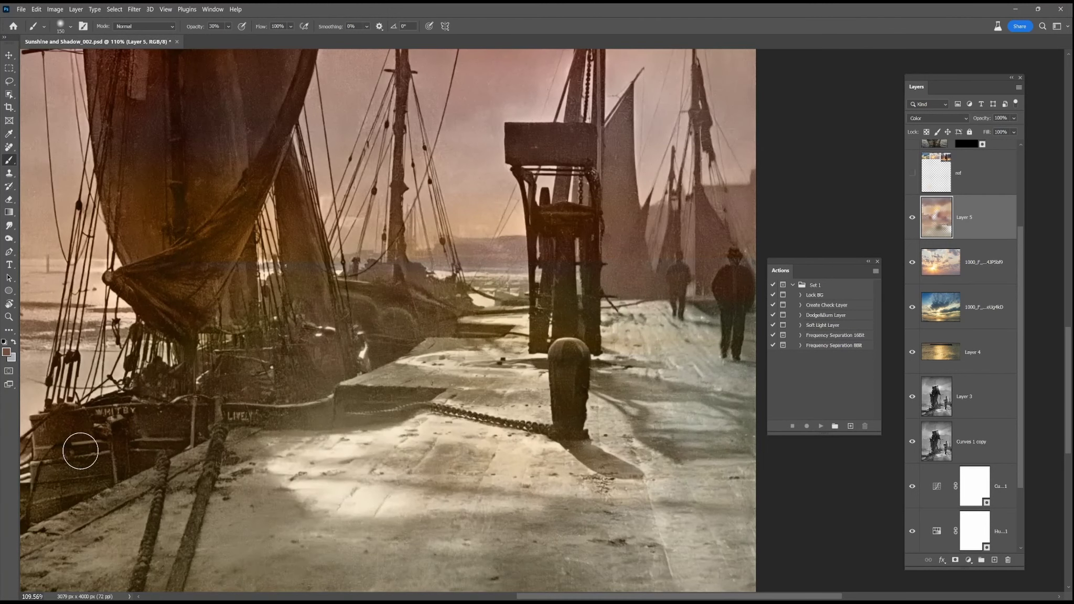
pyautogui.scroll(-3, 400, 290)
pyautogui.scroll(-2, 351, 364)
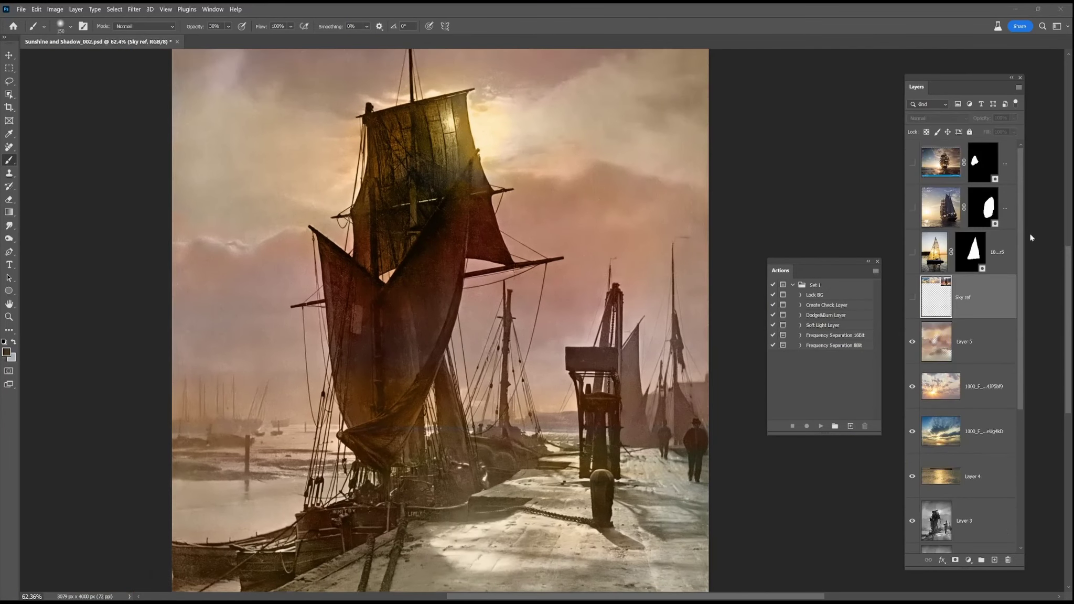
# Step: Group the hidden ship images and the Sky ref layer into a group named reference
pyautogui.click(938, 171)
pyautogui.keyDown('shift'); pyautogui.click(983, 307); pyautogui.keyUp('shift')
pyautogui.rightClick(983, 307)
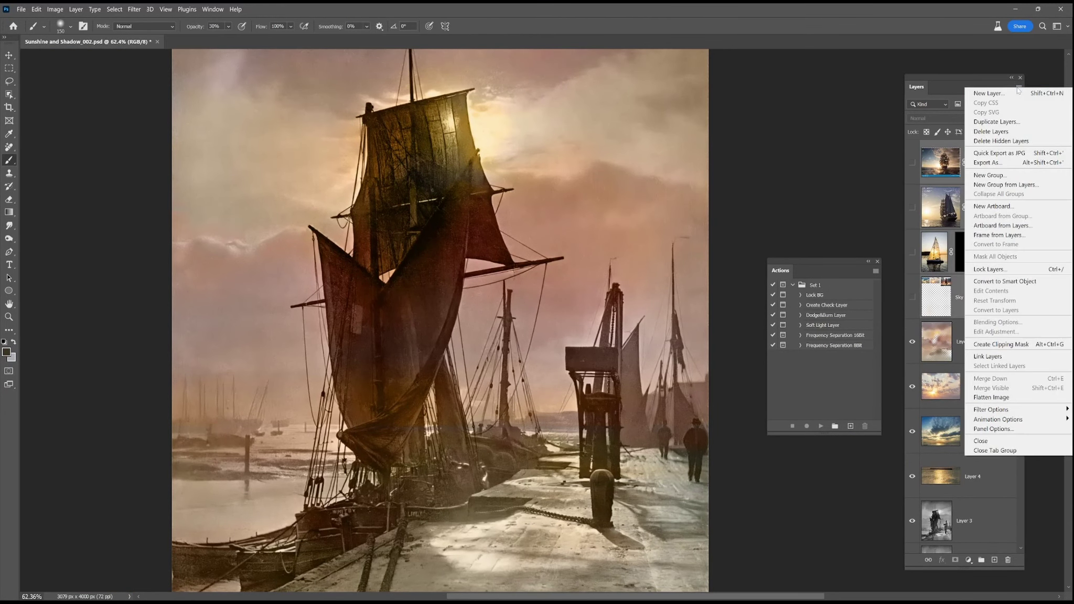
pyautogui.click(997, 236)
pyautogui.write('reference')
pyautogui.press('Return')
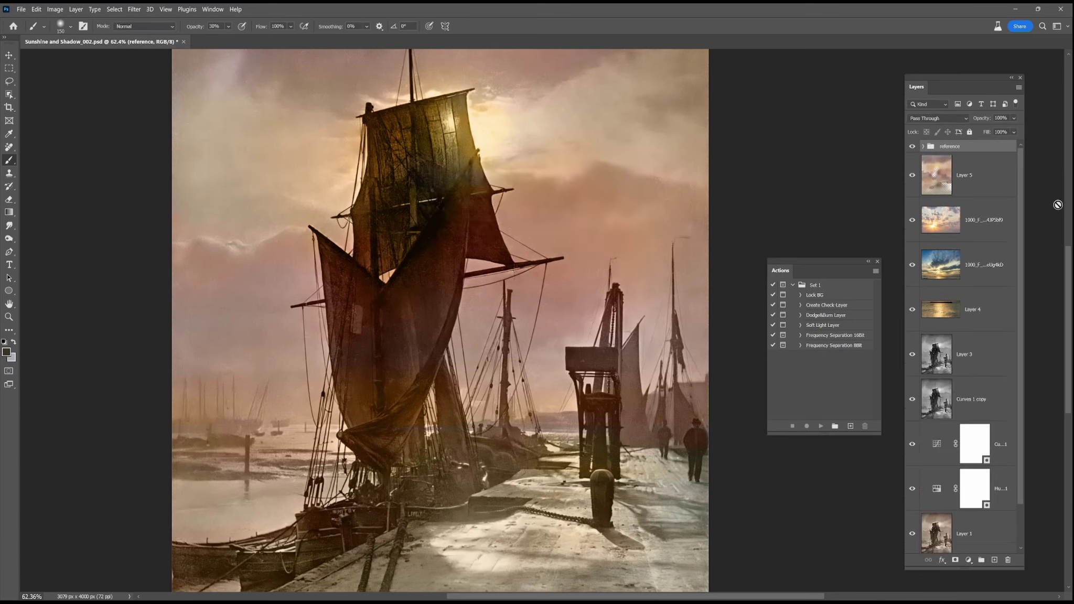
# Step: Check the blend modes of the color layers and merge Layer 5, both sky images and Layer 4 into one
pyautogui.click(988, 223)
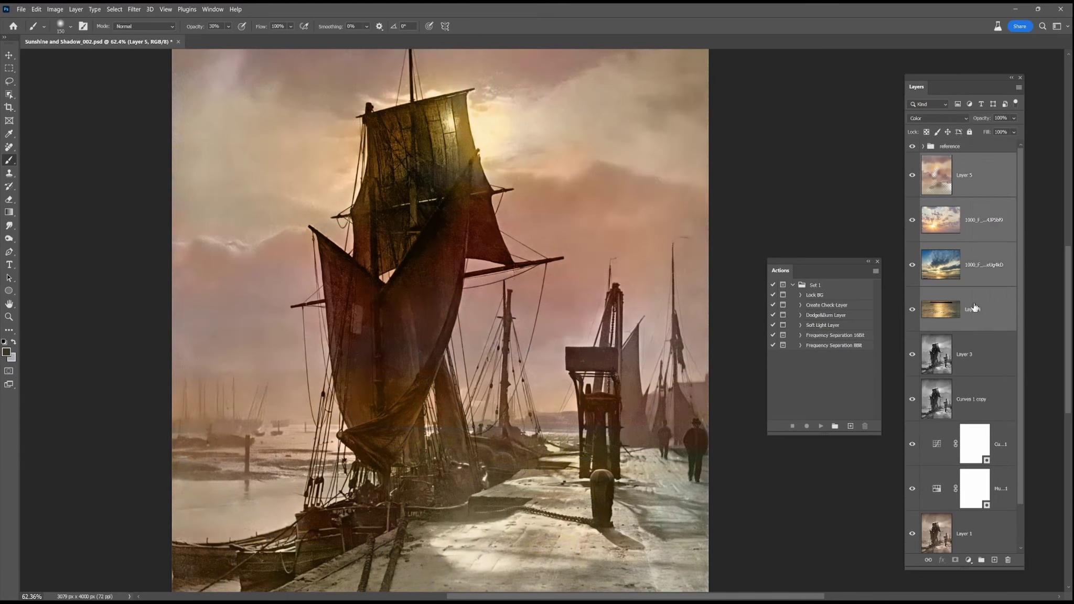
pyautogui.click(931, 120)
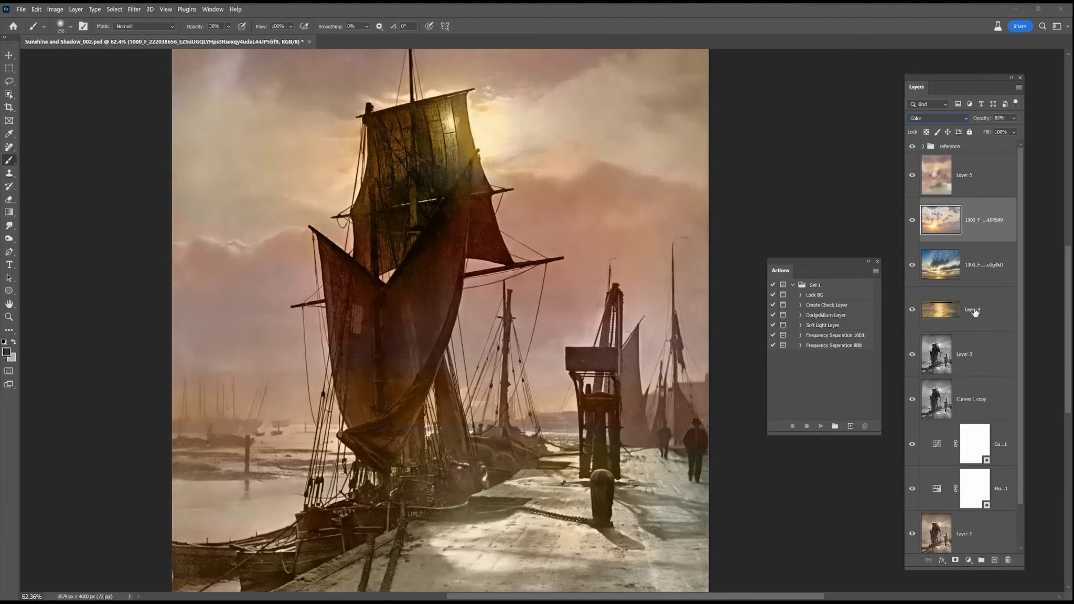
pyautogui.click(974, 312)
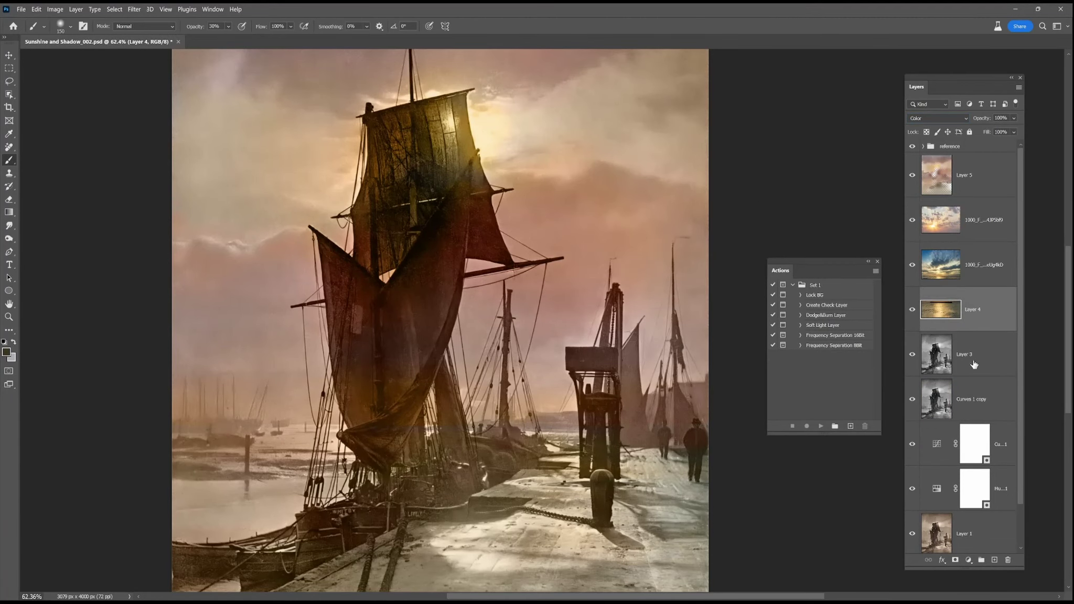
pyautogui.rightClick(974, 364)
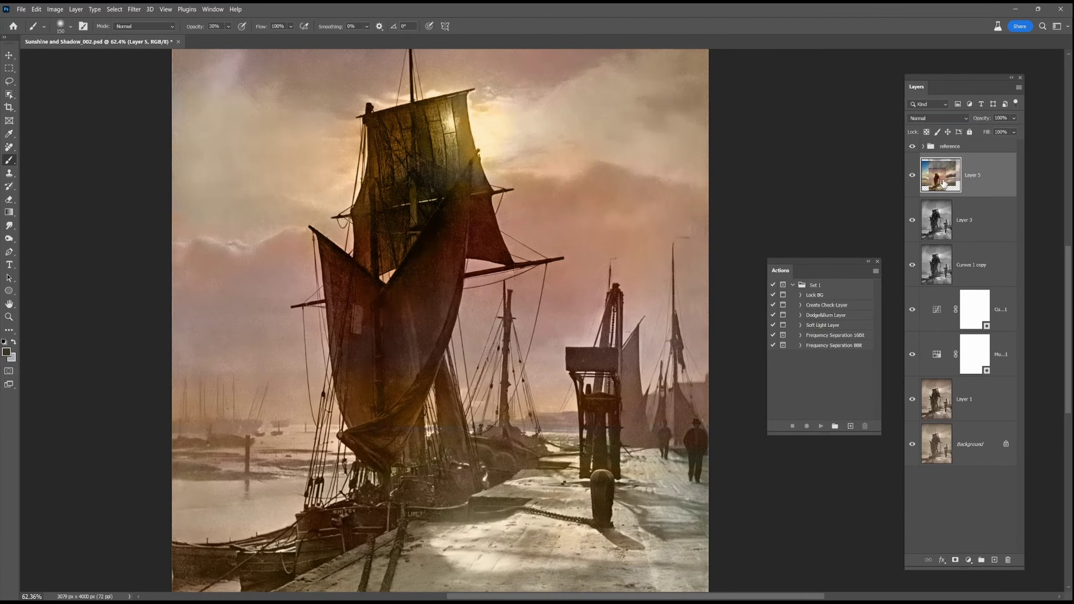
# Step: Set the merged Layer 5 to Color blend mode and crop away its content outside the canvas
pyautogui.click(938, 118)
pyautogui.click(939, 386)
pyautogui.click(57, 13)
pyautogui.click(65, 115)
pyautogui.click(582, 176)
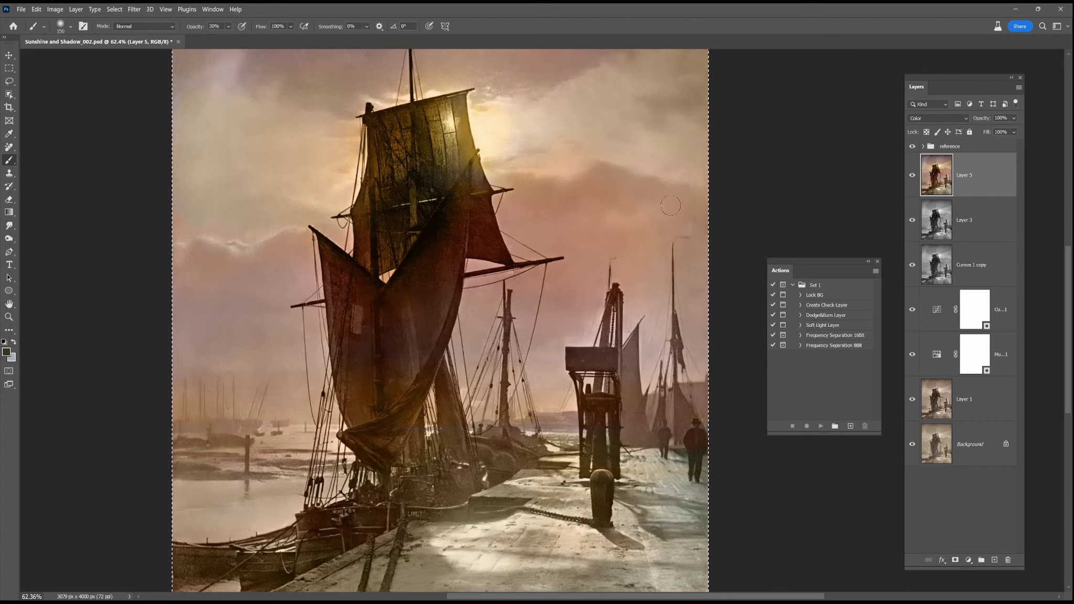
# Step: Rename the merged layer colour and group the layers beneath it into a group named Black and white
pyautogui.click(997, 487)
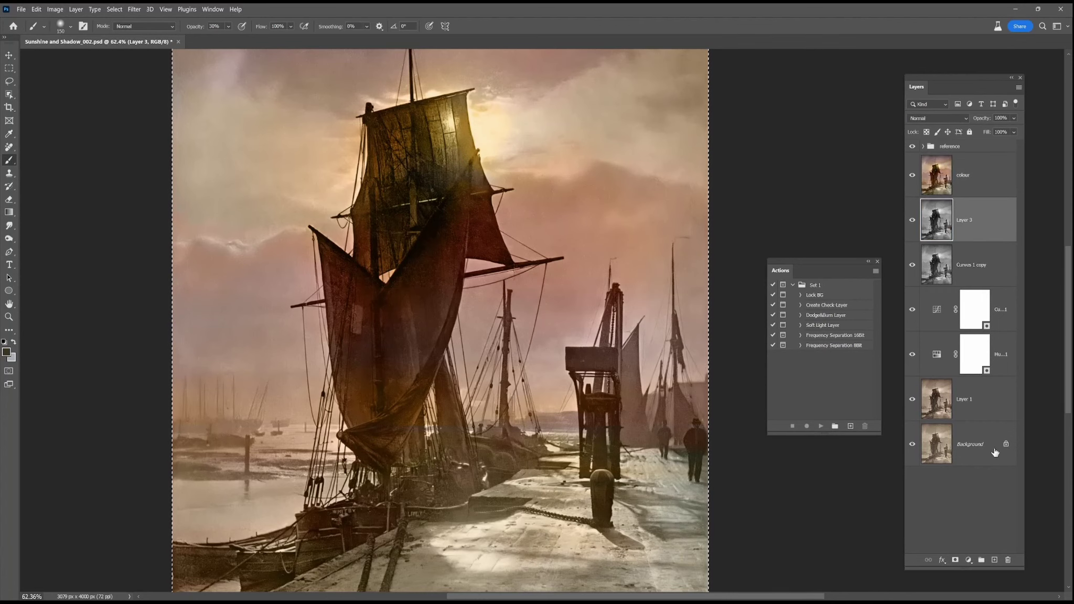
pyautogui.click(1018, 87)
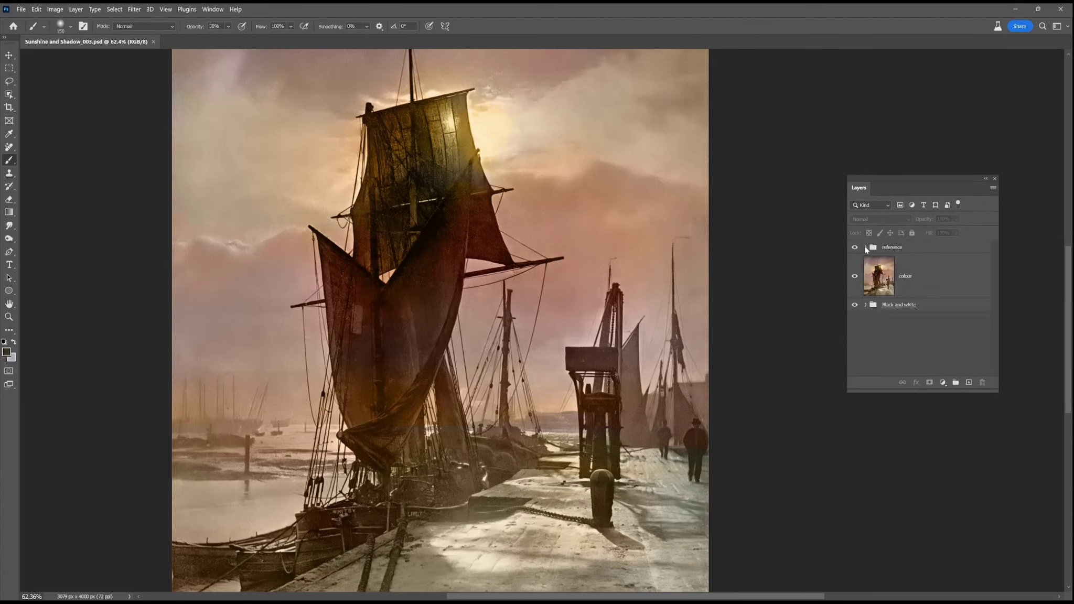
# Step: Show the first ship reference, and brush a sampled dark sail tone over the main sail on a new Color blend layer
pyautogui.click(865, 248)
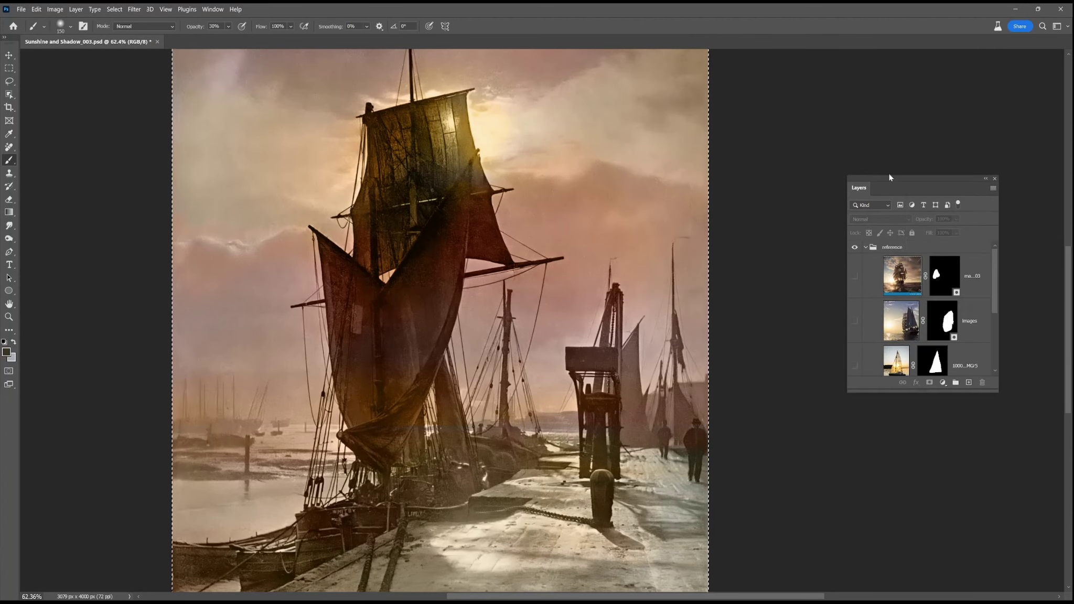
pyautogui.click(855, 277)
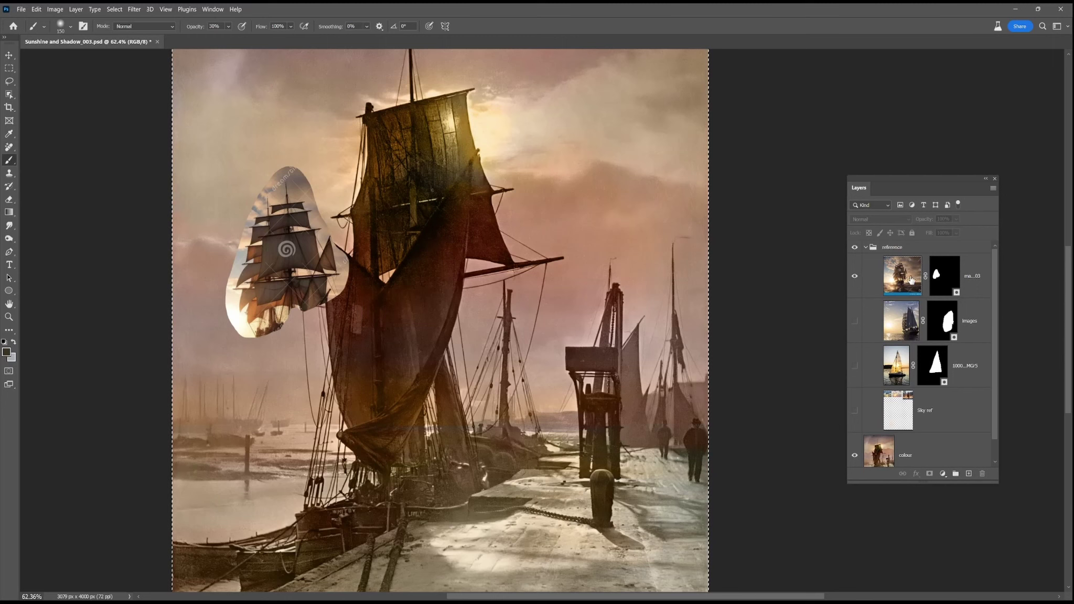
pyautogui.click(969, 474)
pyautogui.moveTo(403, 301)
pyautogui.mouseDown()
pyautogui.moveTo(407, 344)
pyautogui.moveTo(415, 293)
pyautogui.moveTo(453, 234)
pyautogui.mouseUp()
pyautogui.click(873, 220)
pyautogui.click(873, 487)
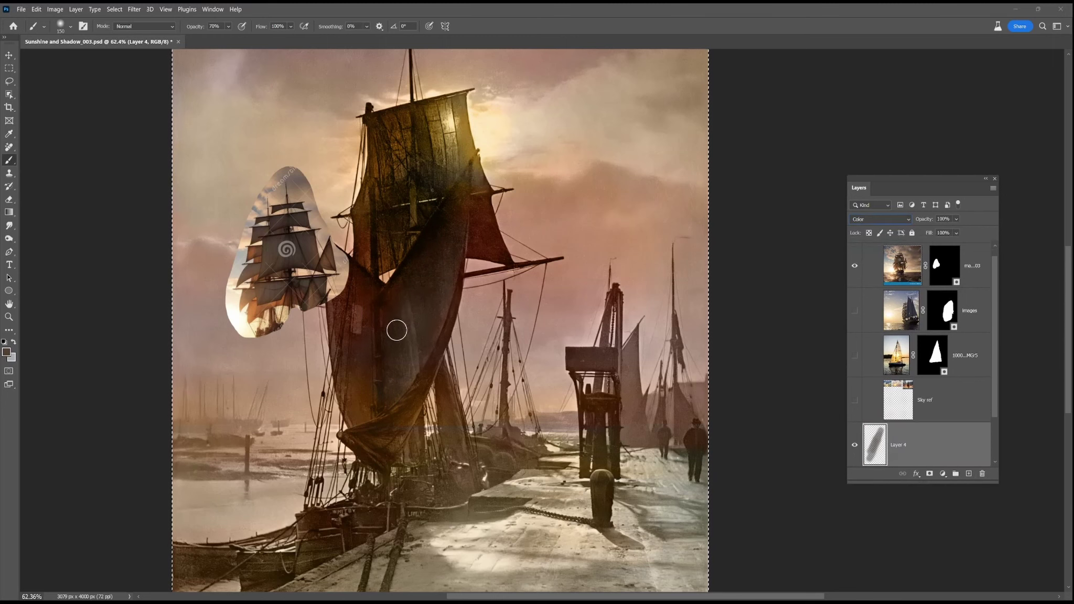
# Step: Paint the large lower sails with the dark grey tone at 70% opacity, hiding the ship reference to reach the covered areas
pyautogui.moveTo(397, 330)
pyautogui.mouseDown()
pyautogui.moveTo(364, 432)
pyautogui.moveTo(439, 319)
pyautogui.moveTo(434, 220)
pyautogui.moveTo(479, 222)
pyautogui.moveTo(423, 247)
pyautogui.moveTo(408, 180)
pyautogui.moveTo(431, 233)
pyautogui.mouseUp()
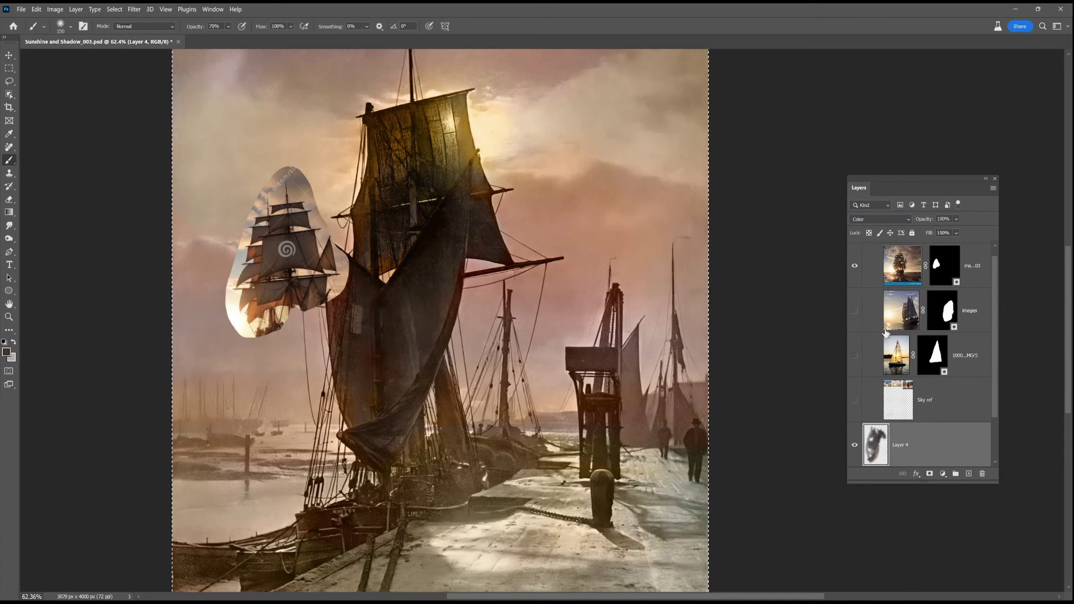
pyautogui.click(855, 266)
pyautogui.press(']')
pyautogui.press(']')
pyautogui.press(']')
pyautogui.press(']')
pyautogui.press(']')
pyautogui.moveTo(382, 351)
pyautogui.mouseDown()
pyautogui.moveTo(408, 236)
pyautogui.moveTo(392, 207)
pyautogui.moveTo(456, 230)
pyautogui.mouseUp()
# Step: Shrink the brush and extend the dark grey tint over the rear sail and the main sail's lower edge
pyautogui.press('[')
pyautogui.press('[')
pyautogui.press('[')
pyautogui.press('[')
pyautogui.moveTo(447, 465); pyautogui.dragTo(407, 399)
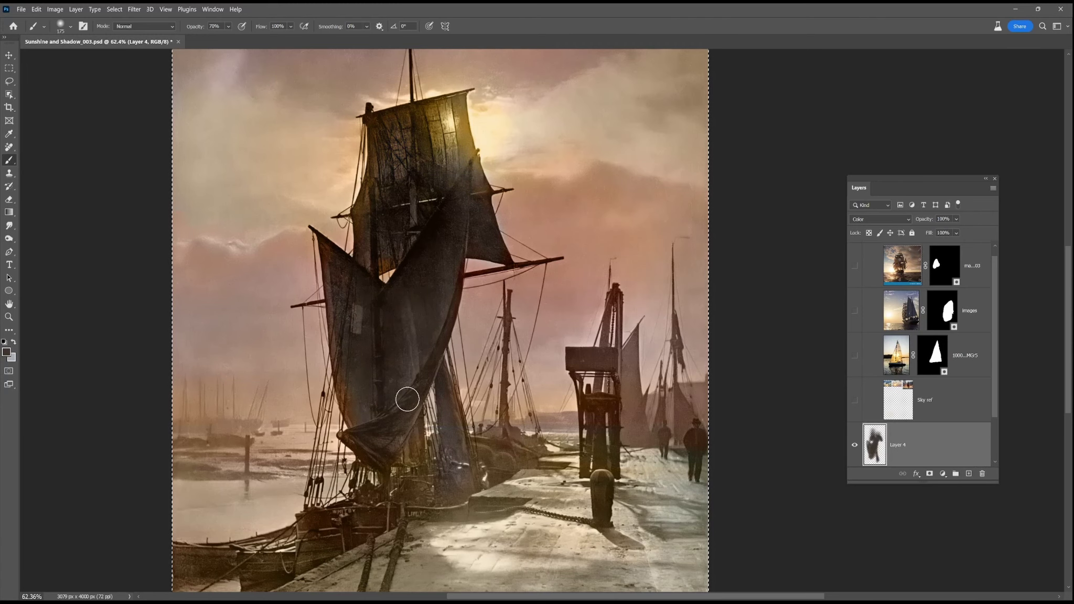
# Step: Show the first ship reference again and paint the upper sail with brown and orange tones sampled from it
pyautogui.scroll(1, 872, 323)
pyautogui.click(855, 275)
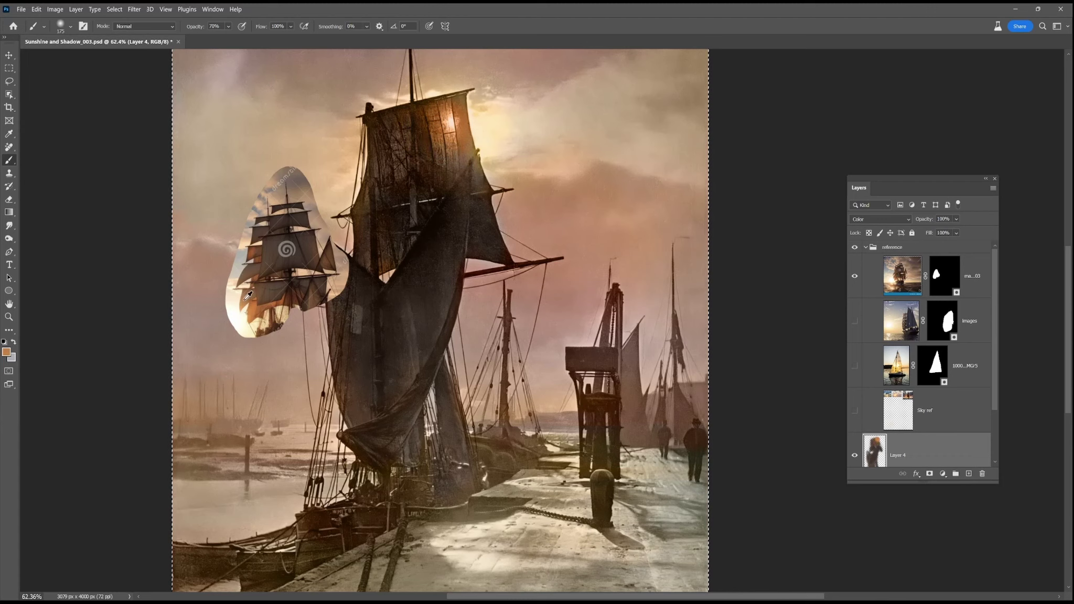
pyautogui.keyDown('alt'); pyautogui.click(461, 178); pyautogui.keyUp('alt')
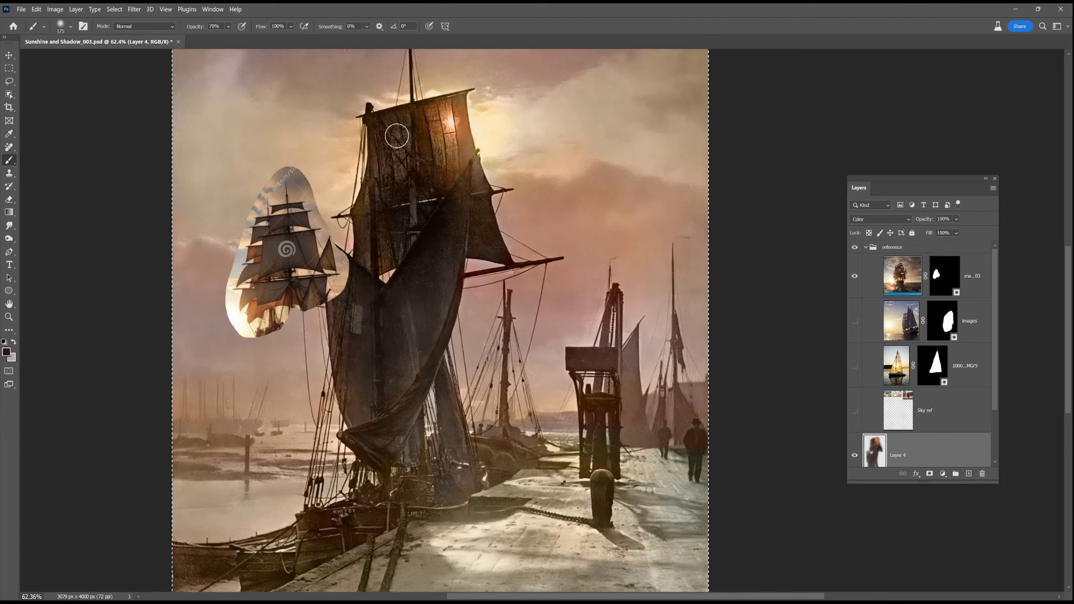
pyautogui.keyDown('alt'); pyautogui.click(258, 248); pyautogui.keyUp('alt')
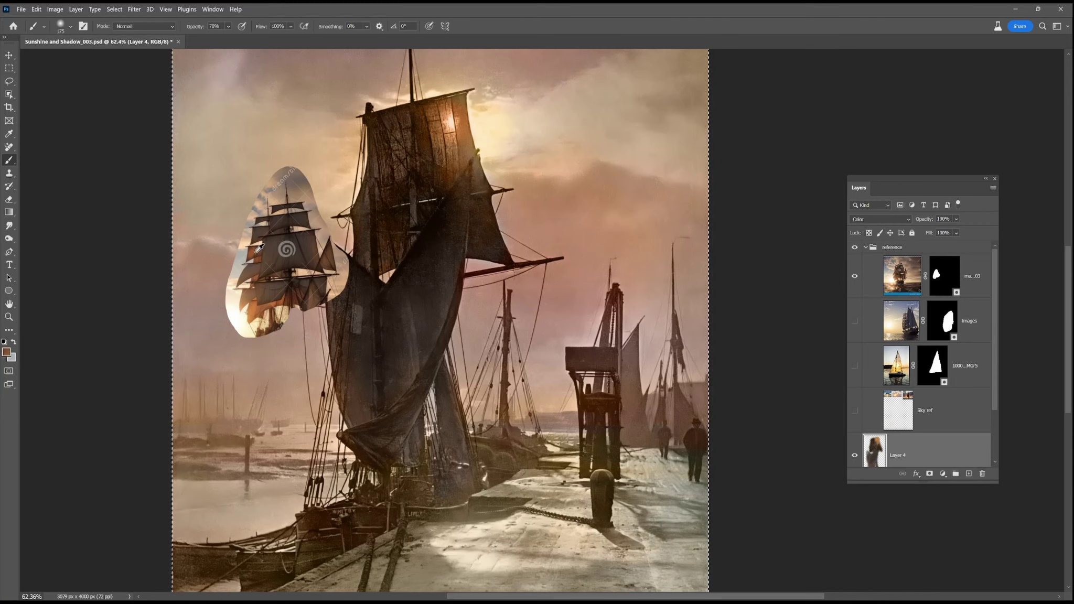
pyautogui.keyDown('alt'); pyautogui.click(248, 297); pyautogui.keyUp('alt')
pyautogui.press(']')
pyautogui.press(']')
pyautogui.press(']')
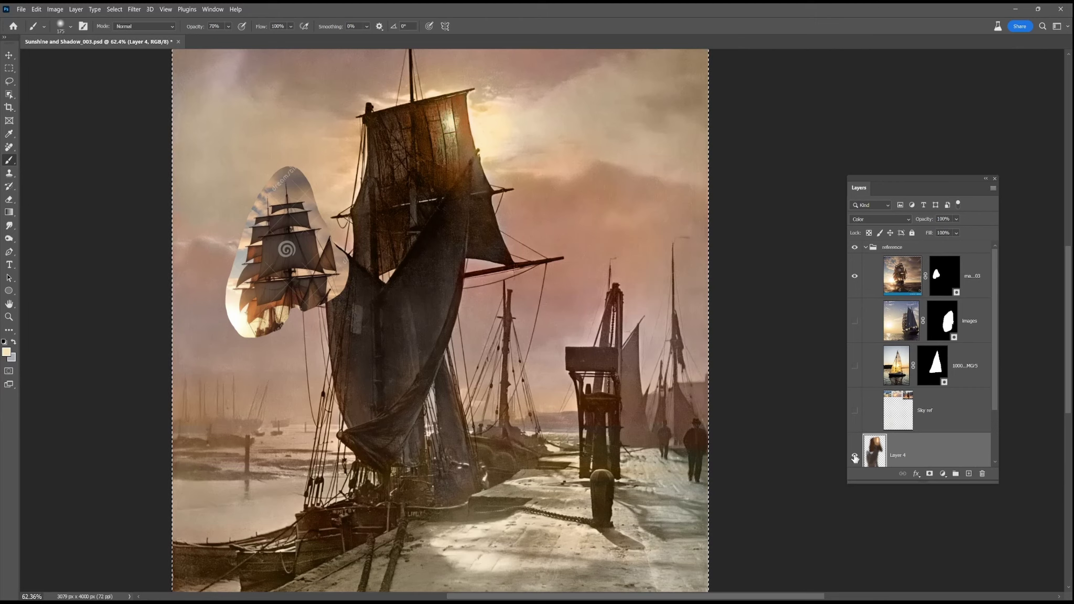
pyautogui.keyDown('alt'); pyautogui.click(471, 178); pyautogui.keyUp('alt')
pyautogui.moveTo(471, 165)
pyautogui.mouseDown()
pyautogui.moveTo(410, 156)
pyautogui.moveTo(417, 203)
pyautogui.mouseUp()
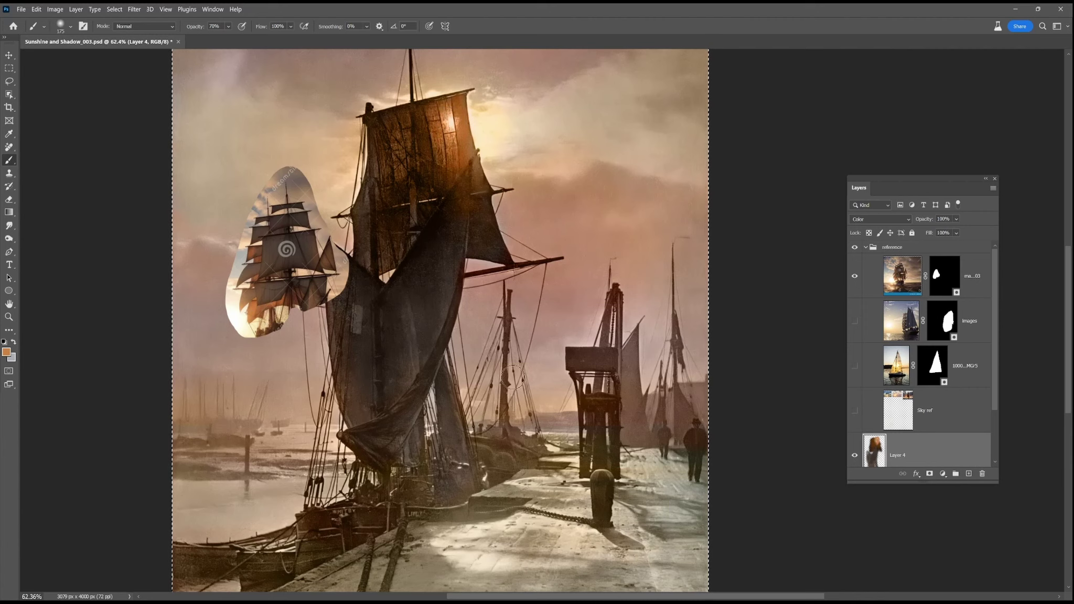
# Step: Refine the edge between the orange upper sail and the dark main sail with varied brush sizes, and hide the ship reference
pyautogui.press('[')
pyautogui.press('[')
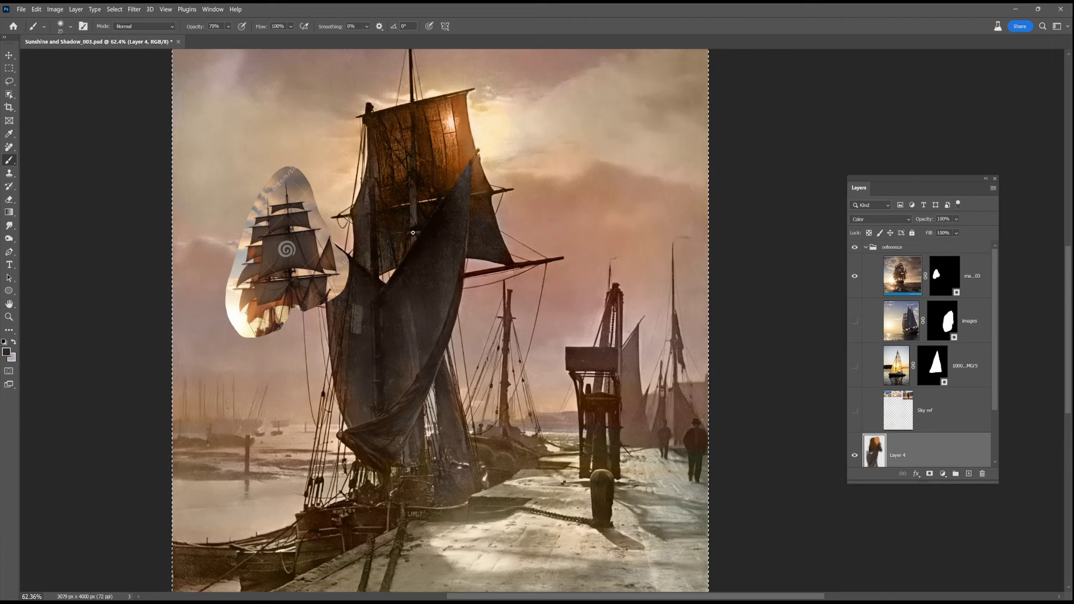
pyautogui.press(']')
pyautogui.press(']')
pyautogui.press(']')
pyautogui.press('3')
pyautogui.press('2')
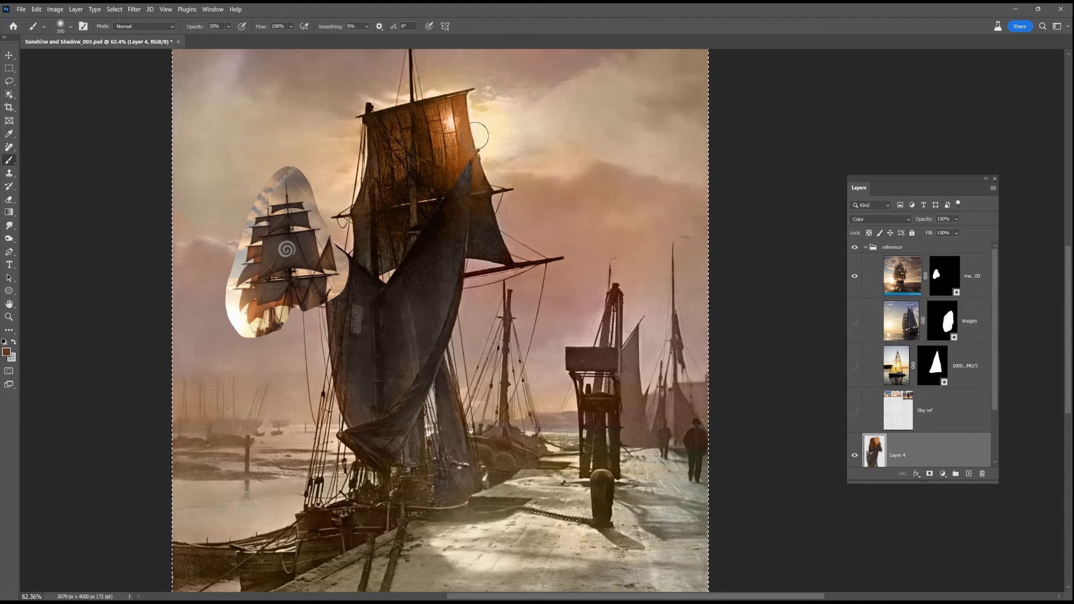
pyautogui.press('[')
pyautogui.press('[')
pyautogui.press('[')
pyautogui.press('[')
pyautogui.click(855, 276)
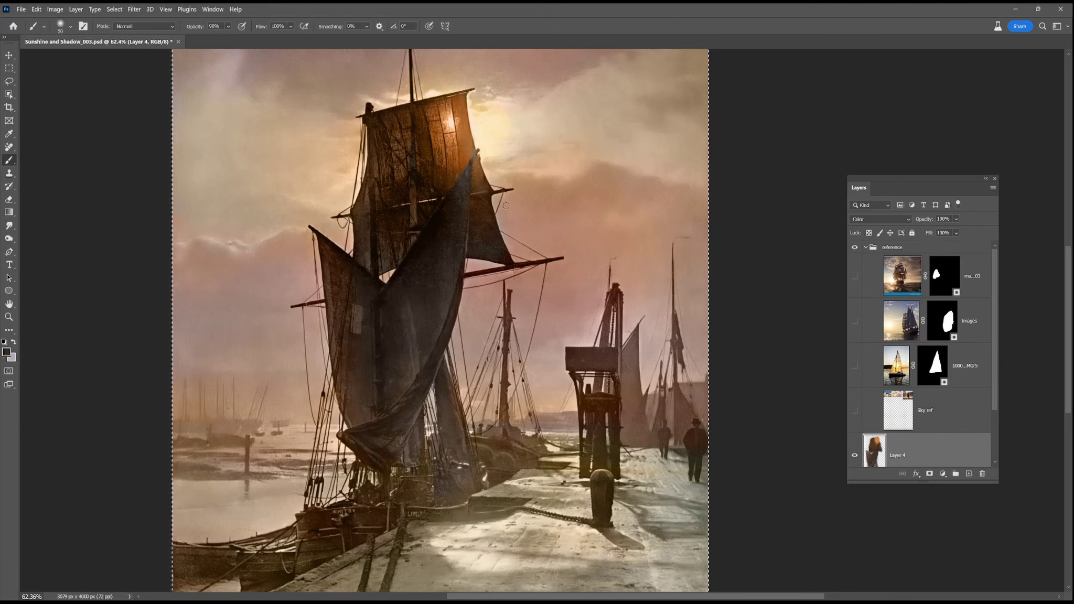
# Step: Sample the main sail's dark tone and retouch the lower sails with a much larger brush, reducing its opacity to 20%
pyautogui.scroll(-4, 425, 384)
pyautogui.scroll(6, 415, 387)
pyautogui.keyDown('alt'); pyautogui.click(400, 288); pyautogui.keyUp('alt')
pyautogui.press(']')
pyautogui.press(']')
pyautogui.press(']')
pyautogui.press(']')
pyautogui.press(']')
pyautogui.press(']')
pyautogui.press(']')
pyautogui.press(']')
pyautogui.press(']')
pyautogui.press('2')
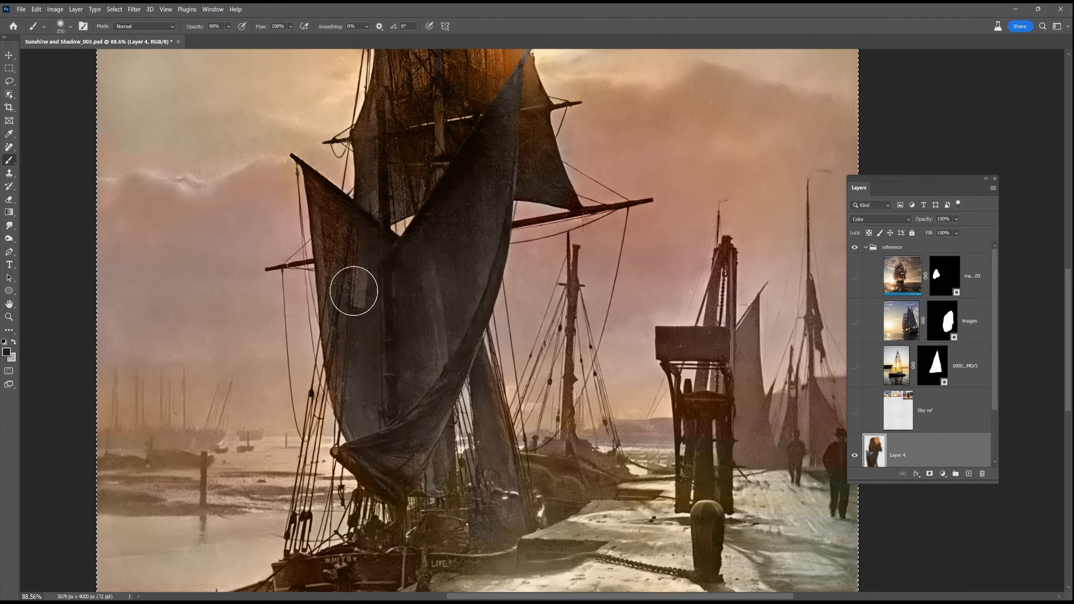
# Step: Sample a tone from the lower sail's folds and reduce the brush to a small size for detail work there
pyautogui.keyDown('alt'); pyautogui.click(375, 473); pyautogui.keyUp('alt')
pyautogui.press('[')
pyautogui.press('[')
pyautogui.press('[')
pyautogui.press('[')
pyautogui.press('[')
pyautogui.press('[')
pyautogui.press('[')
pyautogui.press('[')
pyautogui.press('[')
pyautogui.press('[')
pyautogui.press('[')
pyautogui.press('[')
pyautogui.press('[')
pyautogui.press('[')
pyautogui.press('[')
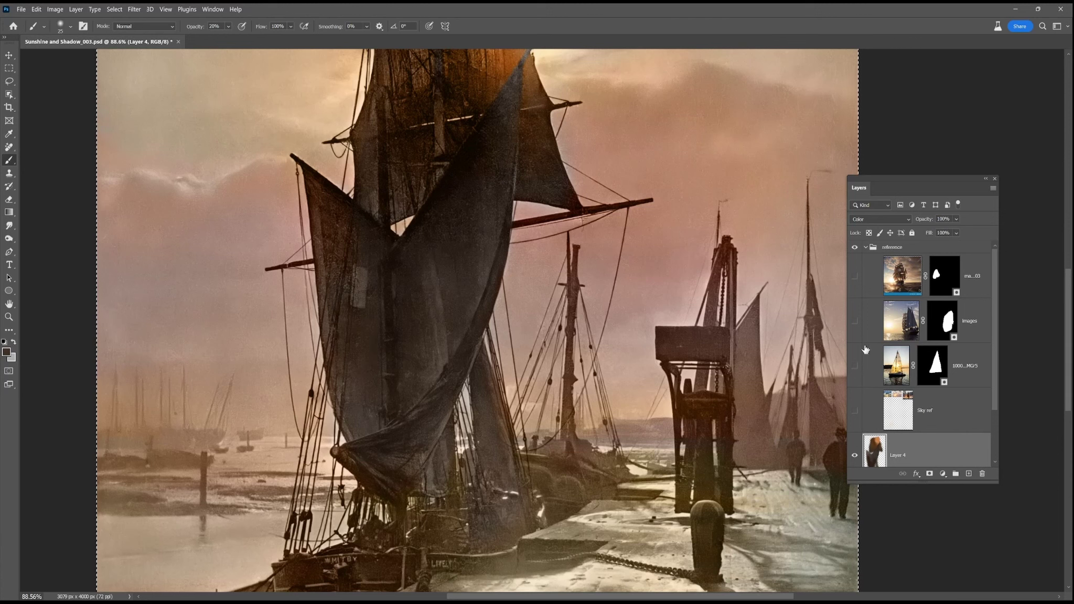
# Step: Show the second ship reference, tint the gathered folds of the lower sail with its bluish tones, and hide it again
pyautogui.click(854, 321)
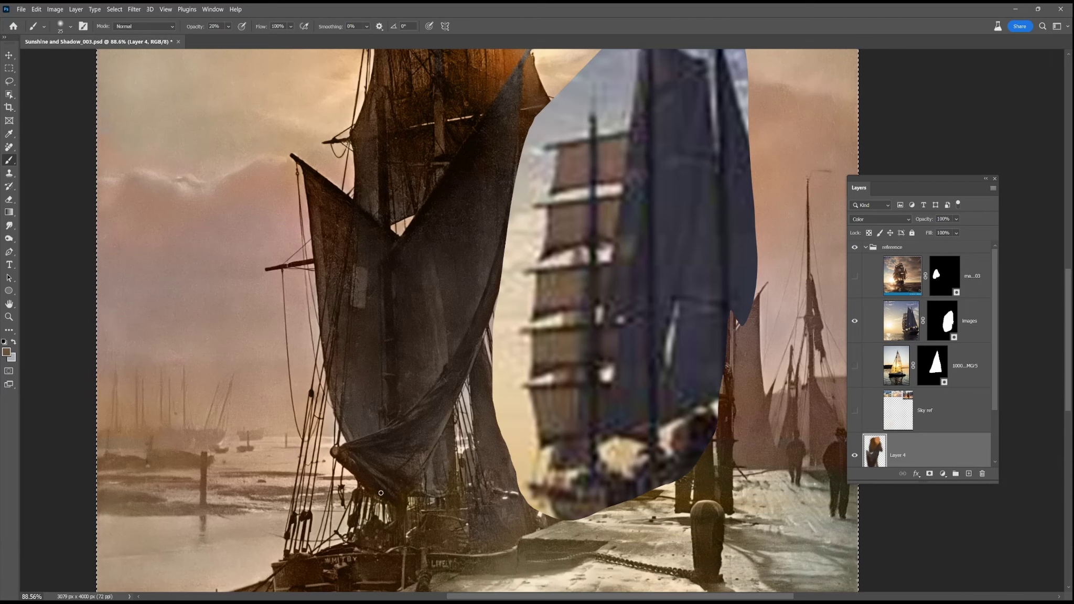
pyautogui.press('9')
pyautogui.scroll(-5, 464, 491)
pyautogui.scroll(3, 443, 458)
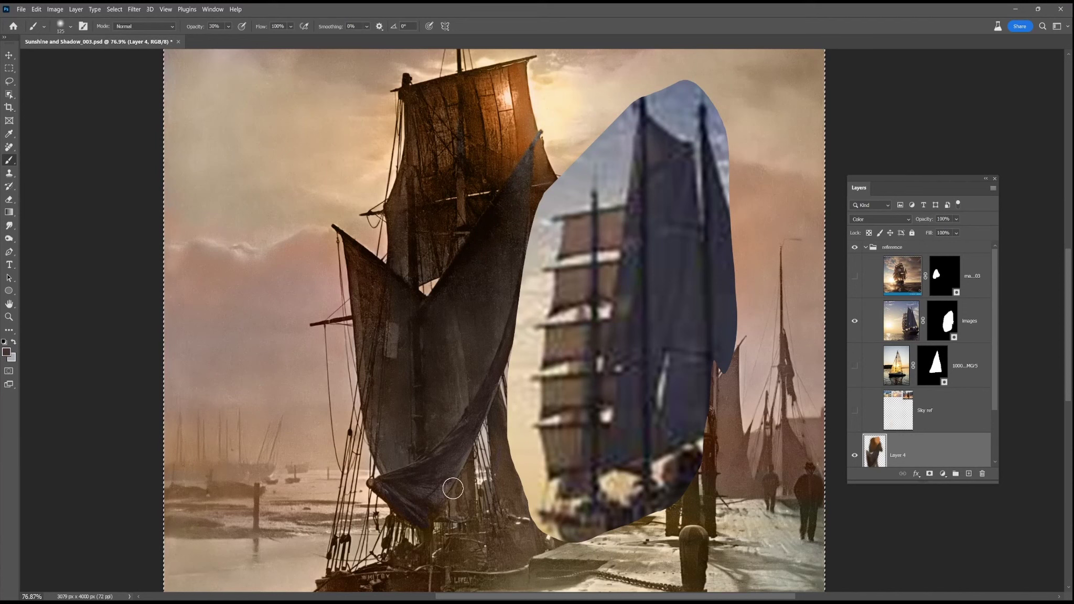
pyautogui.click(854, 321)
# Step: Show the third ship reference and add a new layer above Layer 4 in Color blend mode
pyautogui.click(855, 366)
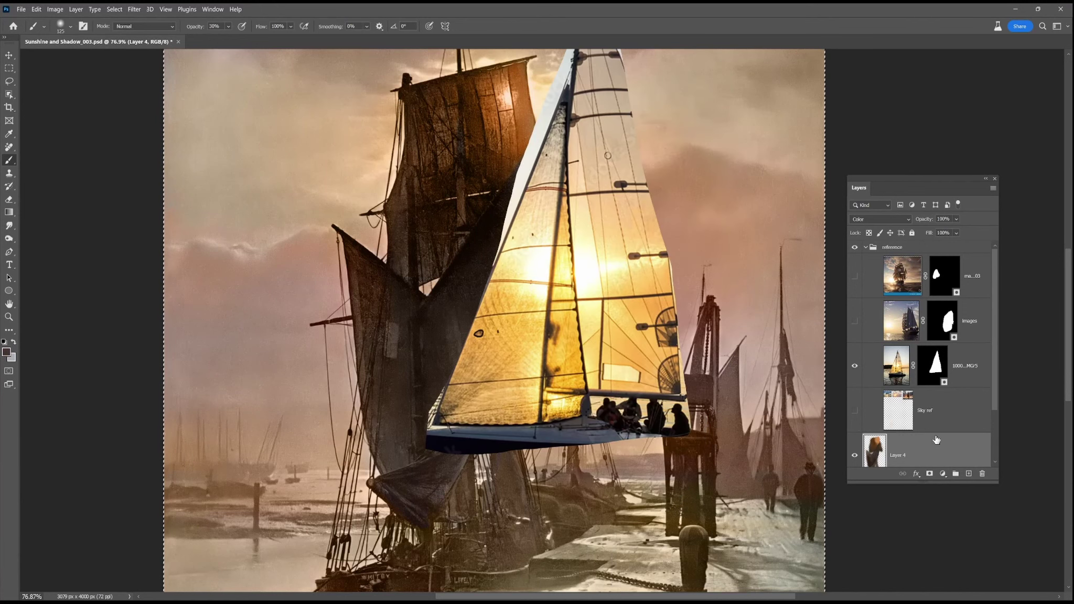
pyautogui.click(969, 474)
pyautogui.click(881, 218)
pyautogui.click(868, 489)
# Step: Sample yellow from the reference's sunlit sails, dab it onto the glowing patch of the upper sail, and undo the stray last dab
pyautogui.keyDown('alt'); pyautogui.click(563, 266); pyautogui.keyUp('alt')
pyautogui.click(503, 109)
pyautogui.click(500, 123)
pyautogui.keyDown('alt'); pyautogui.click(558, 287); pyautogui.keyUp('alt')
pyautogui.press('[')
pyautogui.click(500, 122)
pyautogui.click(500, 110)
pyautogui.click(577, 212)
pyautogui.hotkey('ctrl', 'z')
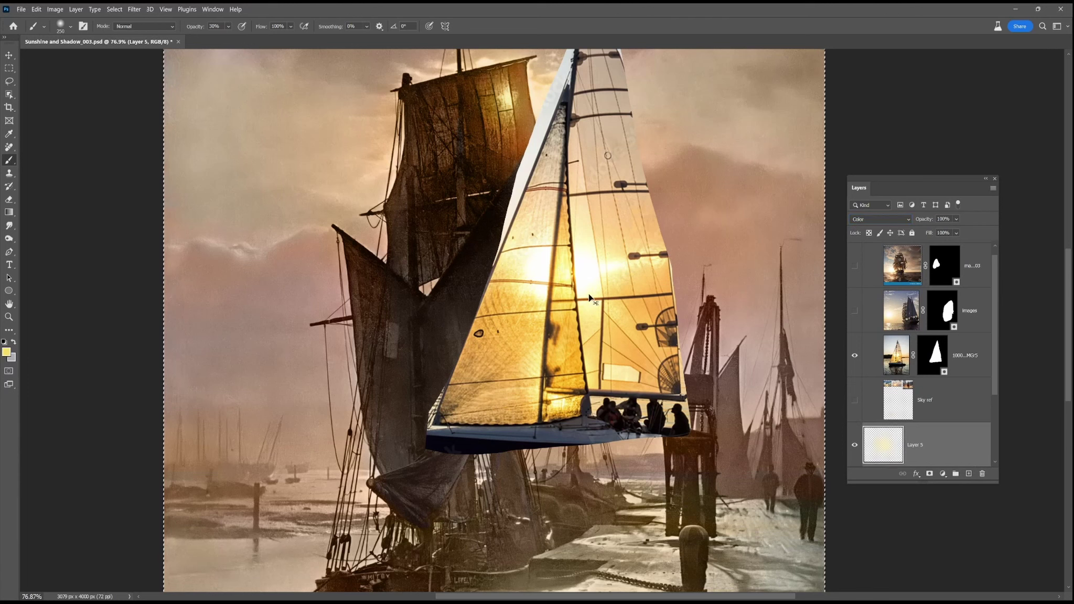
# Step: Sample golden yellow from the reference sail and paint the background sail behind the wooden pier structure with a small brush
pyautogui.keyDown('alt'); pyautogui.click(627, 350); pyautogui.keyUp('alt')
pyautogui.press('[')
pyautogui.press('[')
pyautogui.press('[')
pyautogui.press('[')
pyautogui.press('[')
pyautogui.press('[')
pyautogui.press('[')
pyautogui.press('[')
pyautogui.moveTo(728, 379)
pyautogui.mouseDown()
pyautogui.moveTo(723, 464)
pyautogui.moveTo(723, 402)
pyautogui.moveTo(733, 439)
pyautogui.mouseUp()
pyautogui.press(']')
pyautogui.press(']')
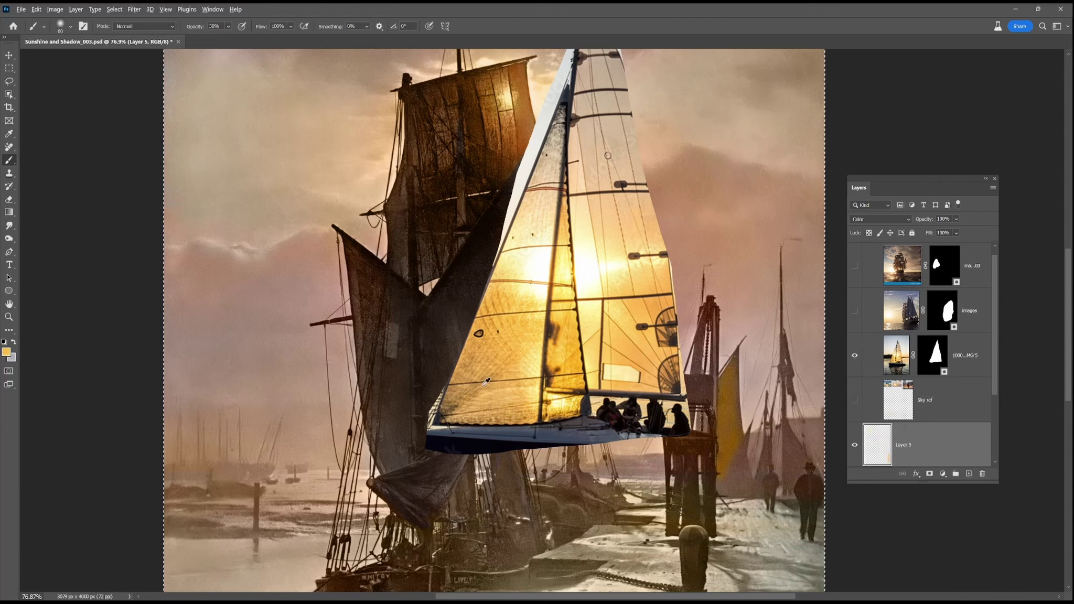
# Step: Delete the third ship reference layer
pyautogui.click(968, 362)
pyautogui.click(983, 473)
pyautogui.press('Return')
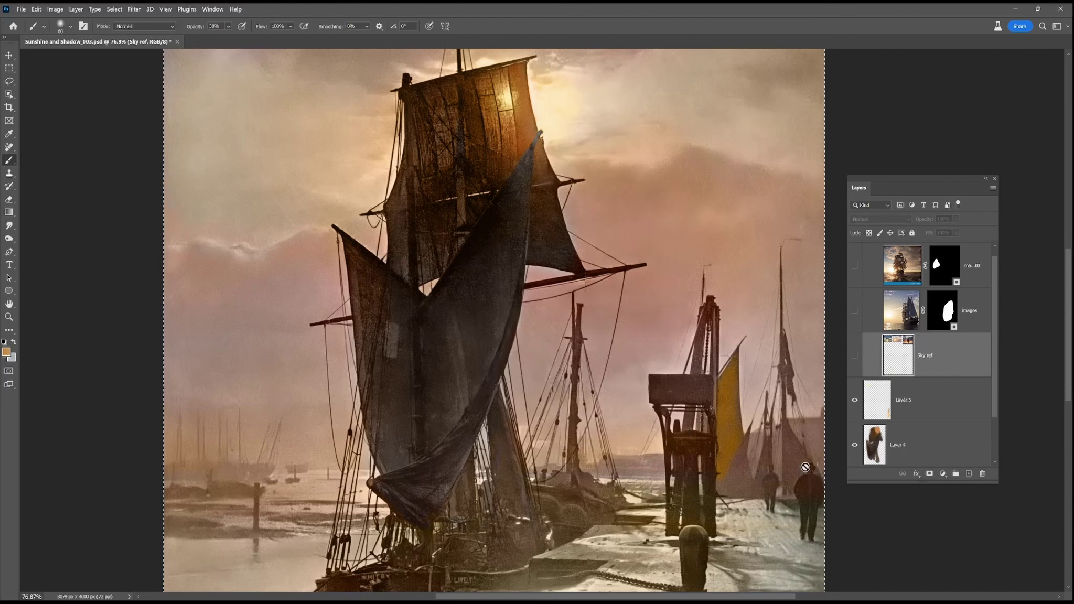
# Step: Sample a brown from the second ship reference and tone down the yellow background sail on Layer 5
pyautogui.click(854, 310)
pyautogui.click(855, 311)
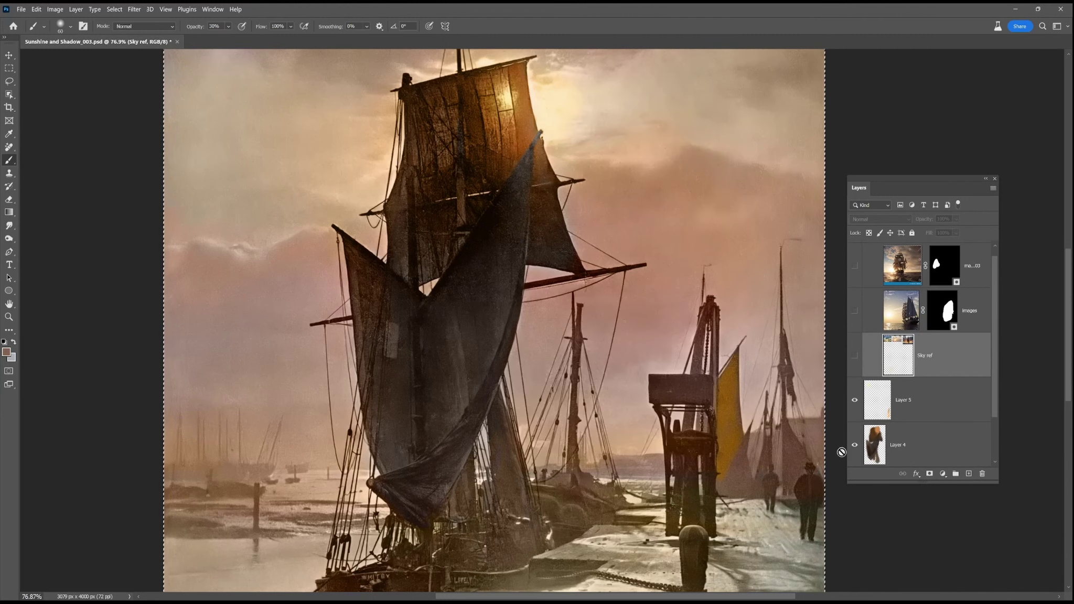
pyautogui.click(929, 400)
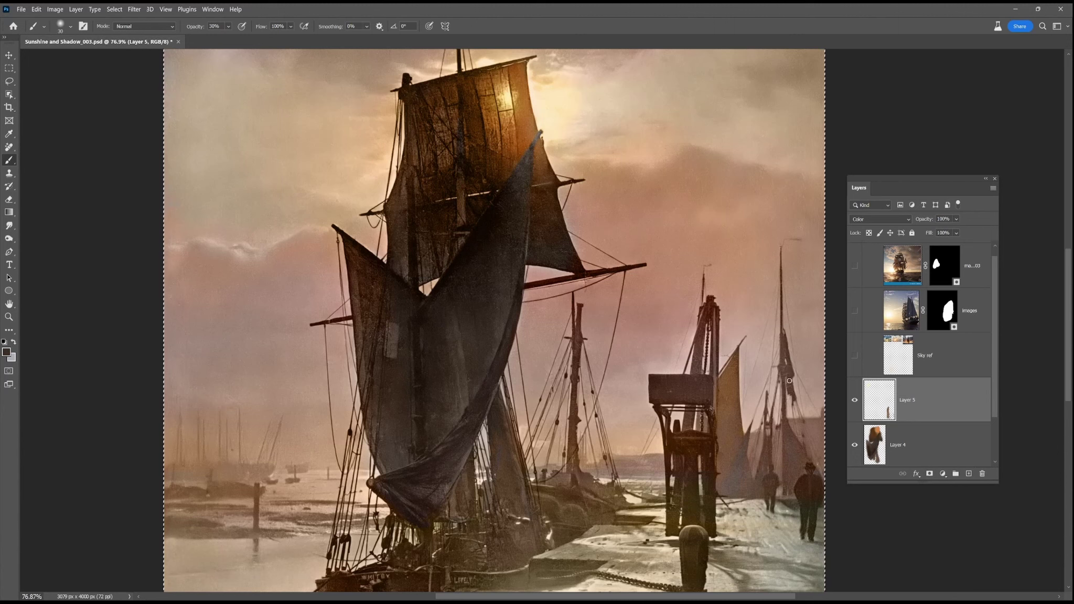
# Step: Sample the main sail's dark tone, enlarge the brush, and paint over the middle of the large lower sail on Layer 5
pyautogui.keyDown('alt'); pyautogui.click(404, 443); pyautogui.keyUp('alt')
pyautogui.press(']')
pyautogui.press(']')
pyautogui.press(']')
pyautogui.press(']')
pyautogui.press(']')
pyautogui.press(']')
pyautogui.moveTo(397, 405)
pyautogui.mouseDown()
pyautogui.moveTo(432, 427)
pyautogui.moveTo(448, 339)
pyautogui.mouseUp()
# Step: Open the color wheel, pick a neutral grey, and brush it down the lower part of the main sail
pyautogui.press('F6')
pyautogui.click(160, 523)
pyautogui.click(151, 521)
pyautogui.moveTo(430, 413)
pyautogui.mouseDown()
pyautogui.moveTo(498, 269)
pyautogui.moveTo(435, 523)
pyautogui.mouseUp()
pyautogui.moveTo(512, 321)
pyautogui.mouseDown()
pyautogui.moveTo(474, 320)
pyautogui.moveTo(498, 315)
pyautogui.mouseUp()
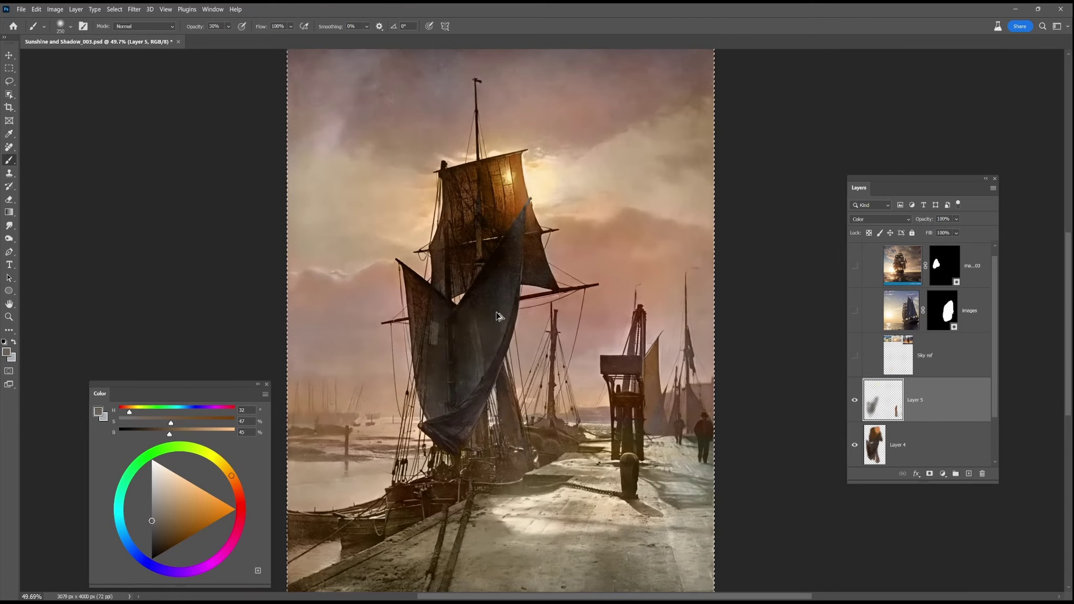
# Step: Activate Layer 3 in the Black and white group and select the ship with Object Selection, using a rectangle about 1740 by 2190 px
pyautogui.click(898, 445)
pyautogui.scroll(4, 562, 188)
pyautogui.scroll(-3, 643, 251)
pyautogui.moveTo(564, 184); pyautogui.dragTo(640, 260)
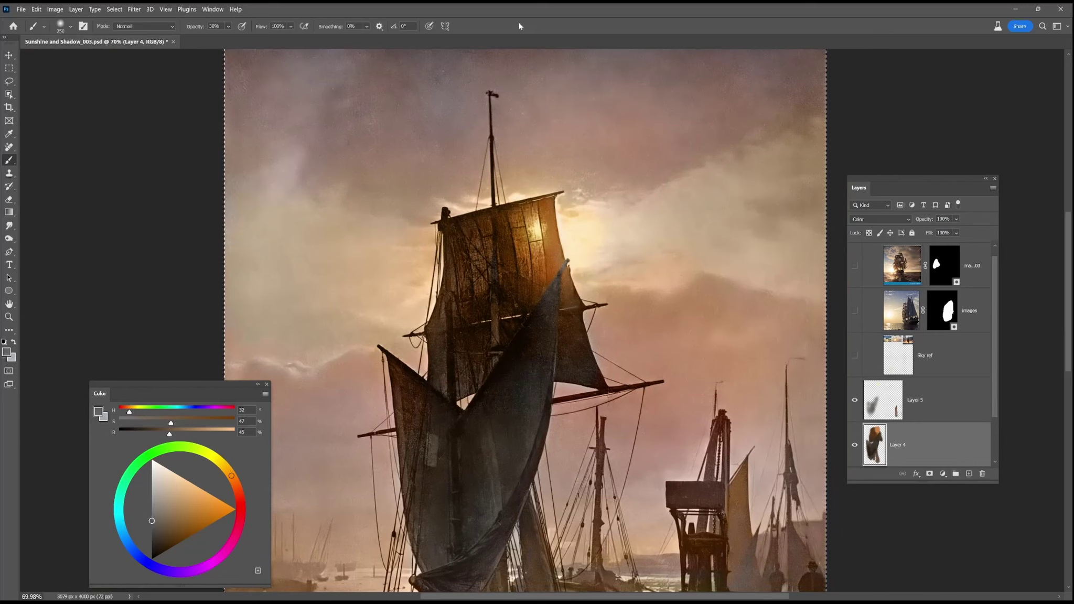
pyautogui.hotkey('alt', '[')
pyautogui.hotkey('alt', '[')
pyautogui.hotkey('alt', '[')
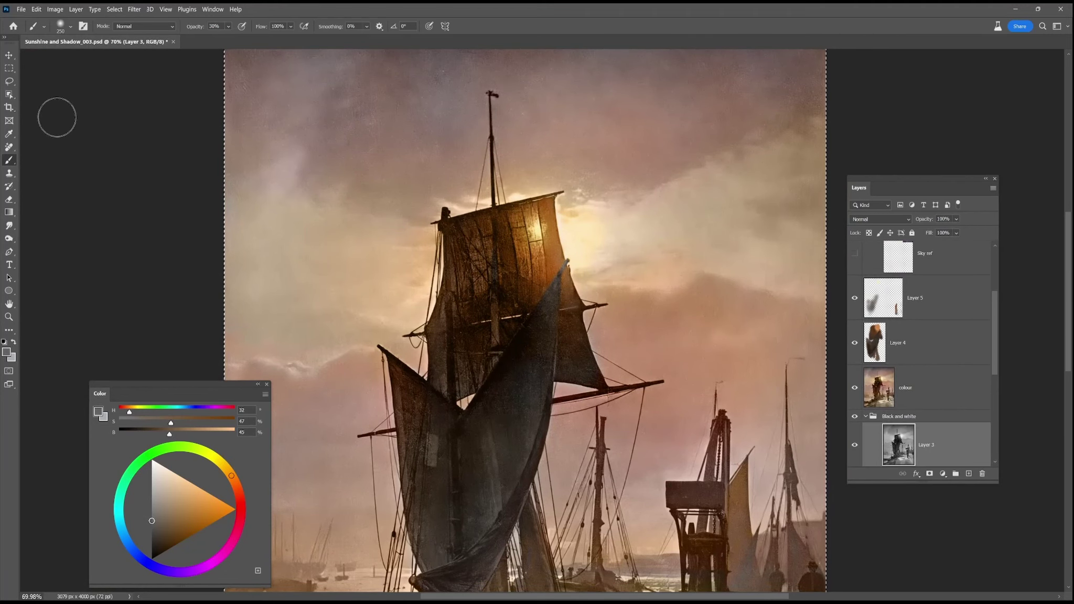
pyautogui.click(9, 94)
pyautogui.scroll(-2, 335, 95)
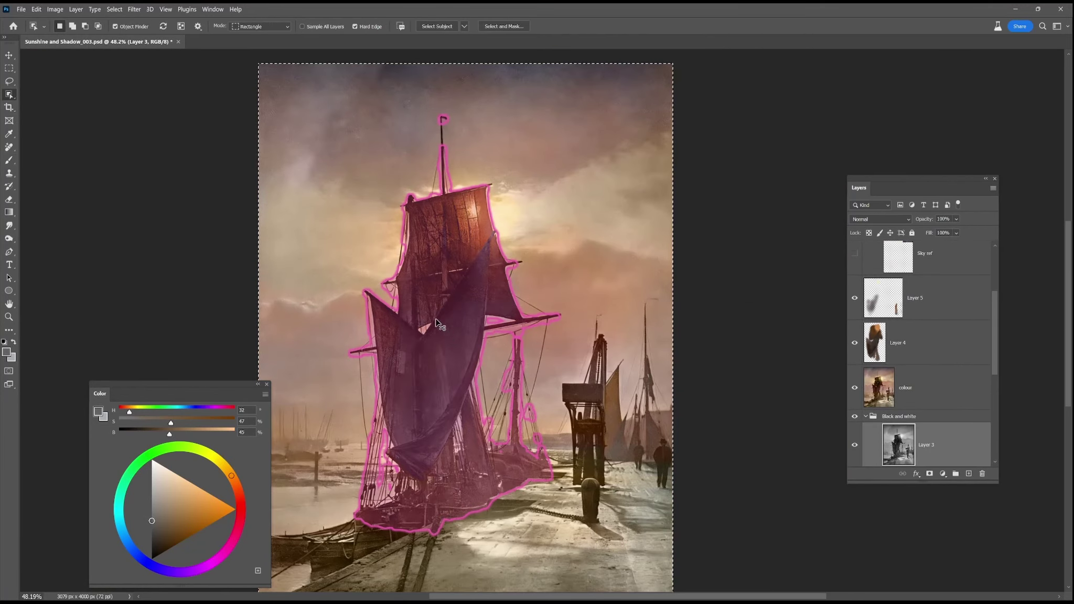
pyautogui.moveTo(339, 97); pyautogui.dragTo(573, 399)
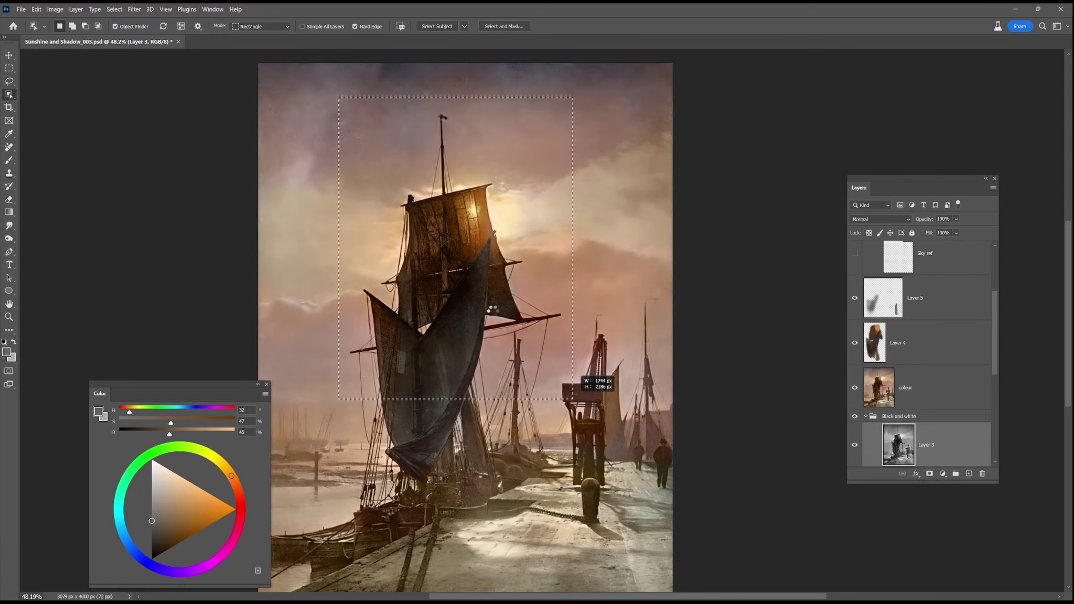
# Step: Add a mask to Layer 4 from the ship selection and toggle the layer's visibility to compare the sails
pyautogui.click(944, 347)
pyautogui.click(930, 474)
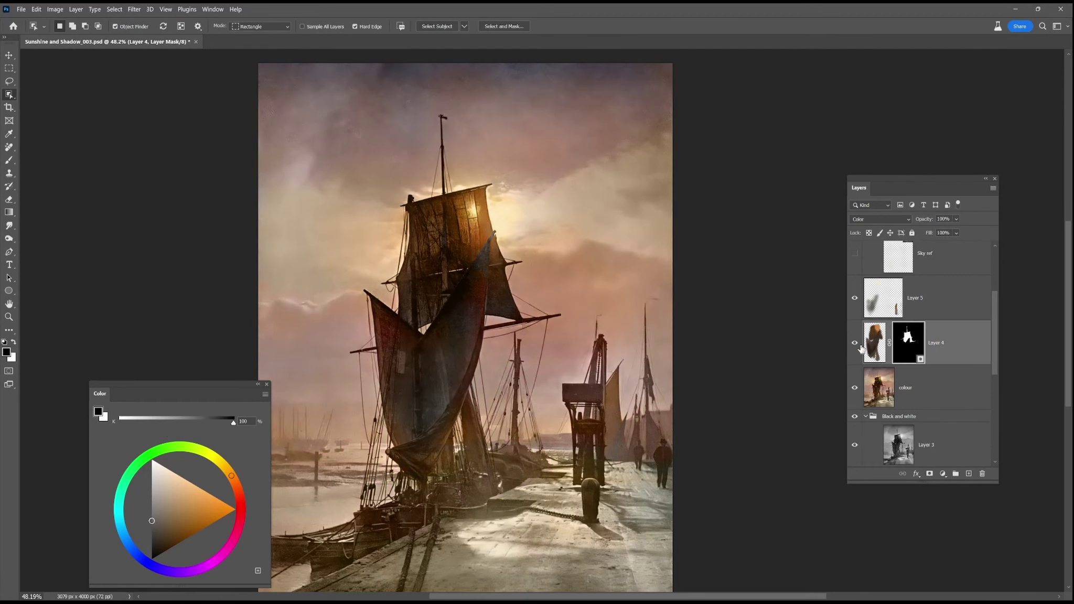
pyautogui.scroll(4, 472, 209)
pyautogui.press('v')
pyautogui.scroll(2, 232, 164)
pyautogui.click(855, 344)
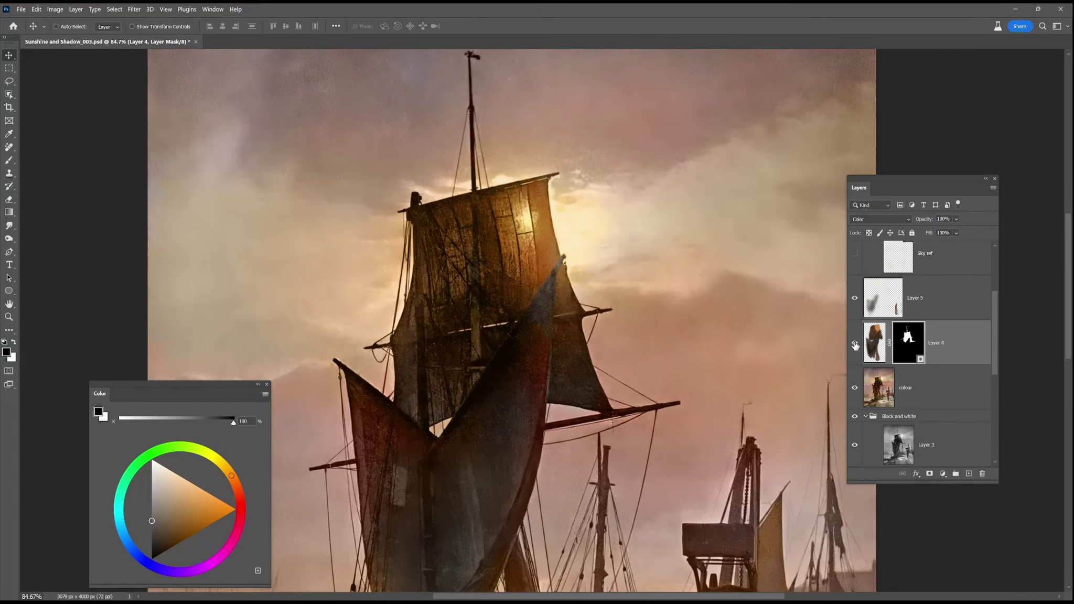
pyautogui.scroll(-5, 624, 294)
pyautogui.moveTo(611, 312); pyautogui.dragTo(535, 285)
pyautogui.scroll(5, 483, 286)
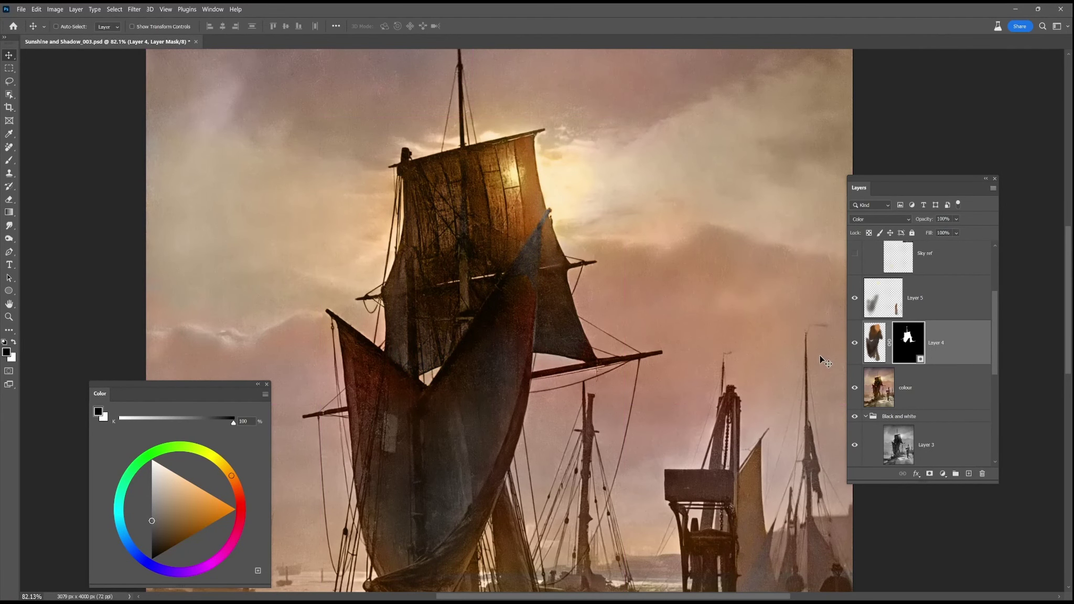
# Step: Paint white on Layer 4's mask with a smaller brush at 90% opacity to restore the dark tint across the lower sails
pyautogui.click(9, 160)
pyautogui.press('[')
pyautogui.press('[')
pyautogui.press('[')
pyautogui.press('[')
pyautogui.press('9')
pyautogui.press('x')
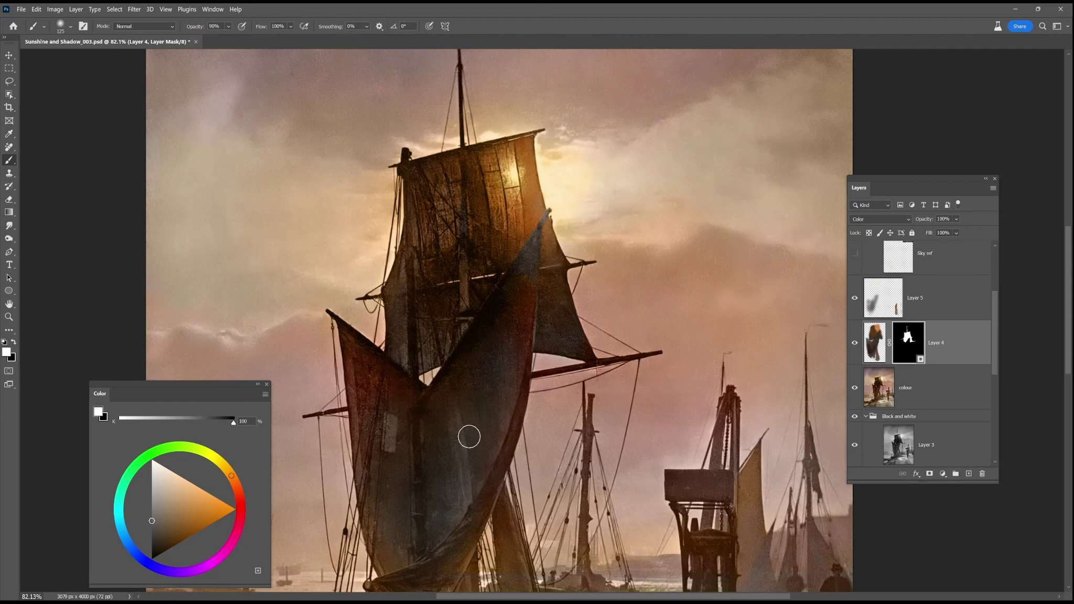
pyautogui.moveTo(364, 405)
pyautogui.mouseDown()
pyautogui.moveTo(376, 509)
pyautogui.moveTo(485, 373)
pyautogui.moveTo(505, 429)
pyautogui.moveTo(497, 324)
pyautogui.mouseUp()
pyautogui.press('x')
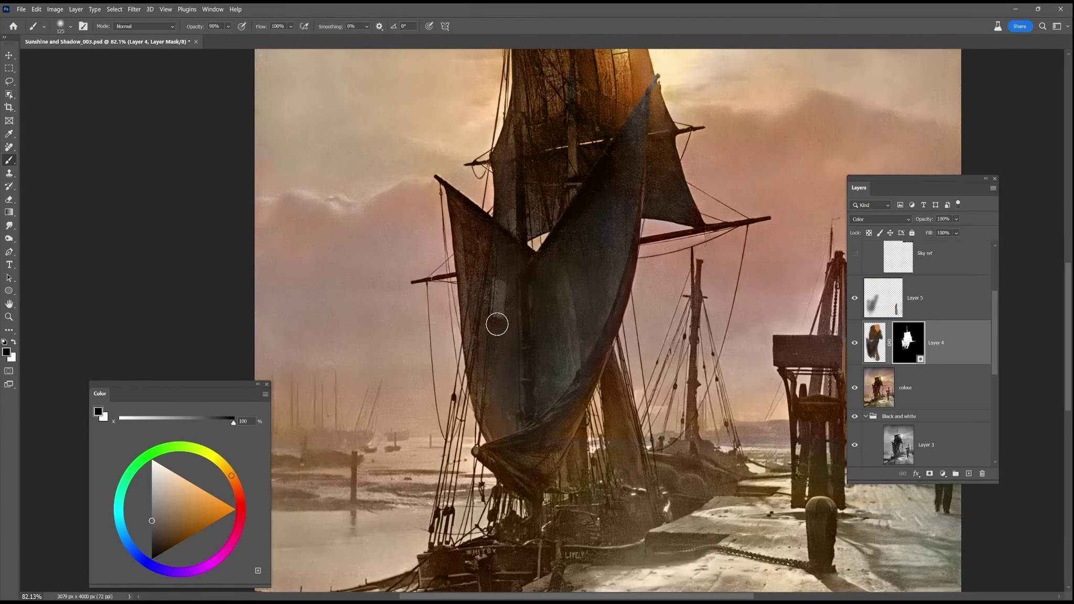
# Step: Clear the ship selection and toggle Layer 4's mask off and on to compare the sail tint
pyautogui.press('x')
pyautogui.press('x')
pyautogui.scroll(-5, 491, 342)
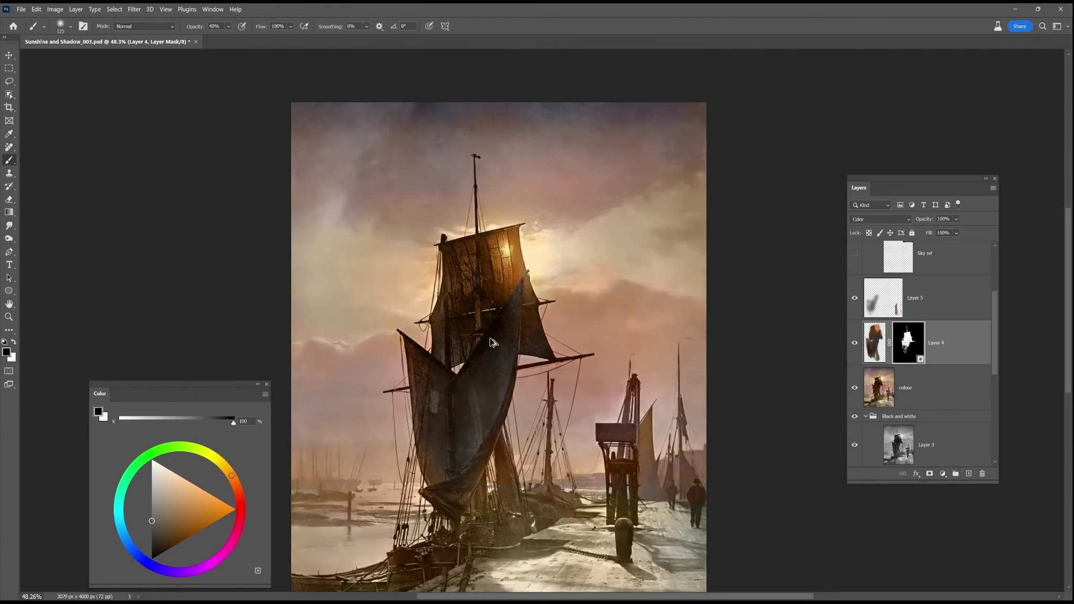
pyautogui.scroll(5, 492, 342)
pyautogui.click(115, 9)
pyautogui.click(126, 32)
pyautogui.keyDown('shift'); pyautogui.click(909, 344); pyautogui.keyUp('shift')
pyautogui.keyDown('shift'); pyautogui.click(909, 344); pyautogui.keyUp('shift')
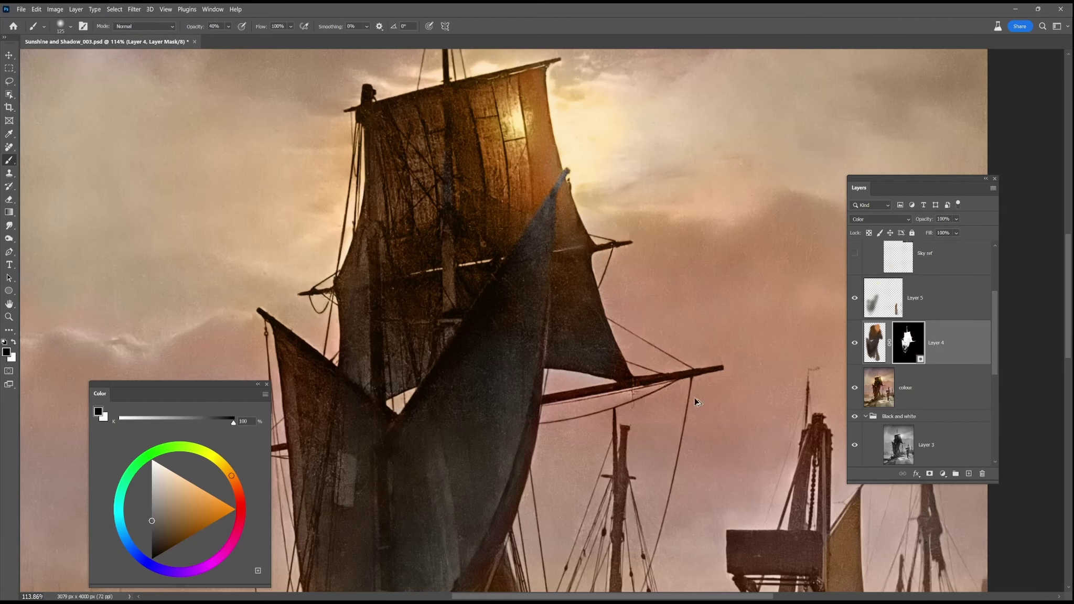
# Step: Brush a muted reddish brown at 90% opacity over the ship's hull on Layer 6
pyautogui.scroll(-5, 643, 388)
pyautogui.scroll(5, 596, 504)
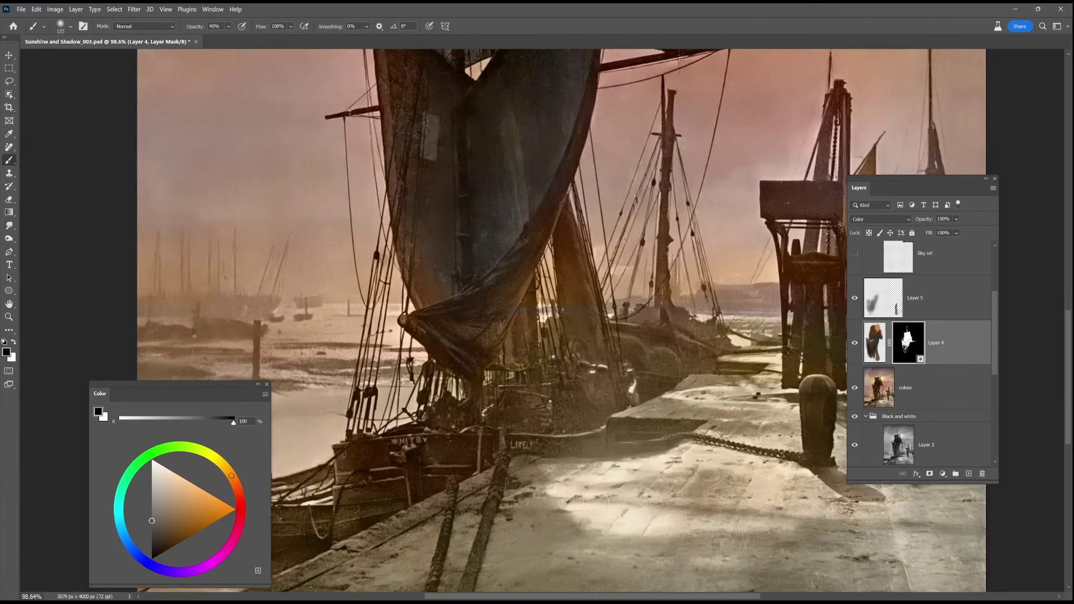
pyautogui.moveTo(597, 504); pyautogui.dragTo(702, 397)
pyautogui.scroll(2, 479, 373)
pyautogui.moveTo(478, 373); pyautogui.dragTo(590, 525)
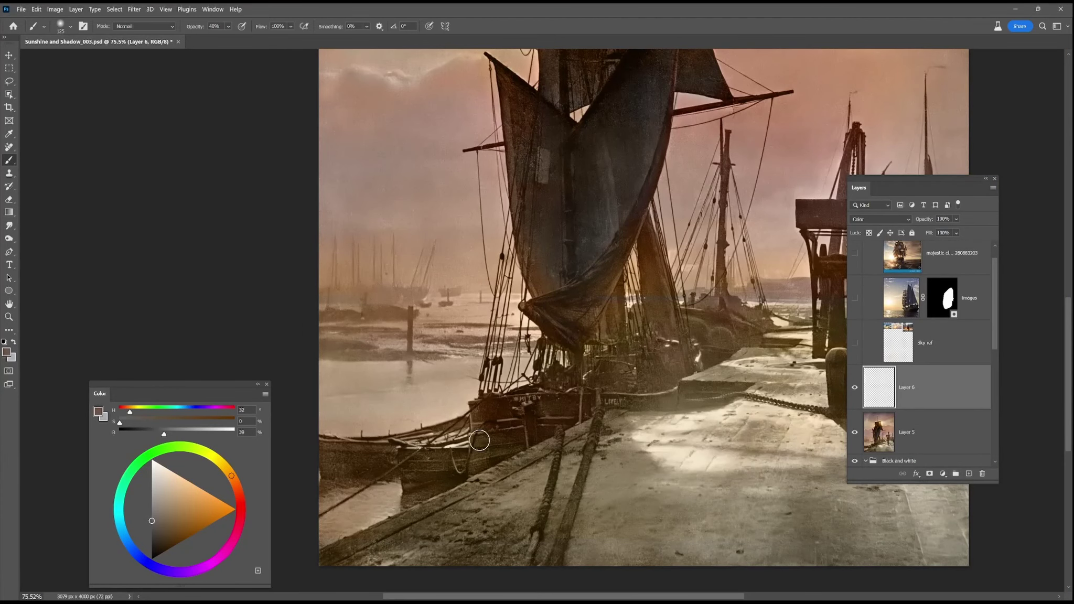
pyautogui.press('9')
pyautogui.moveTo(480, 440)
pyautogui.mouseDown()
pyautogui.moveTo(484, 415)
pyautogui.moveTo(495, 443)
pyautogui.moveTo(503, 410)
pyautogui.moveTo(496, 449)
pyautogui.mouseUp()
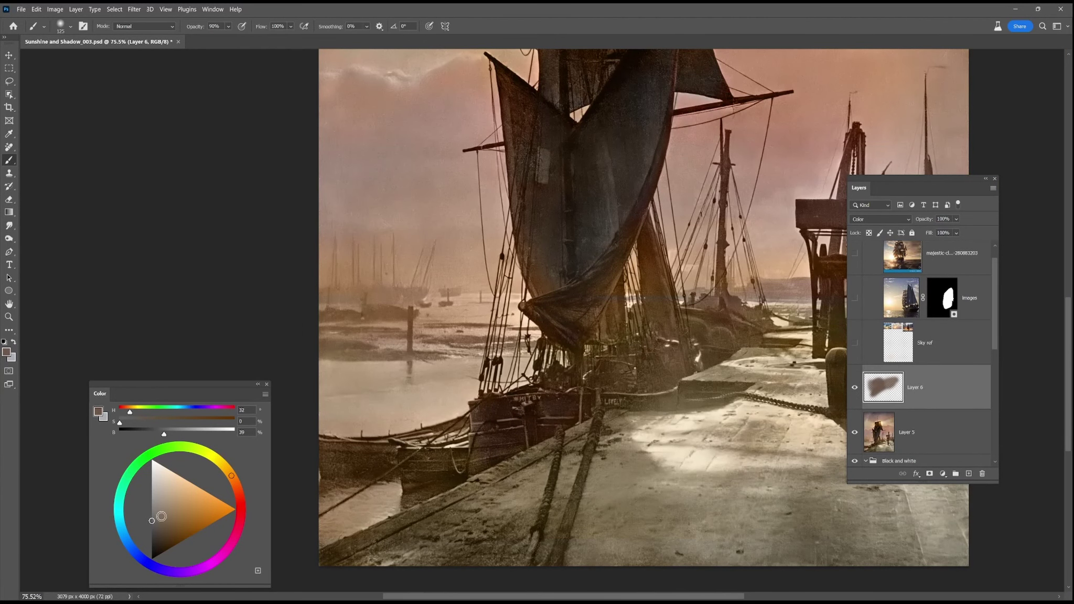
# Step: Set the colour brightness to 43% and brush opacity to 50%, and recolour the hull in place of the last stroke
pyautogui.moveTo(164, 434); pyautogui.dragTo(169, 435)
pyautogui.moveTo(490, 427); pyautogui.dragTo(506, 458)
pyautogui.hotkey('ctrl', 'z')
pyautogui.press('5')
pyautogui.moveTo(485, 417)
pyautogui.mouseDown()
pyautogui.moveTo(534, 434)
pyautogui.moveTo(572, 407)
pyautogui.mouseUp()
# Step: Sample tones from the sky and the dark hull, brush from the hull toward the moored boats, and undo unwanted strokes
pyautogui.keyDown('alt'); pyautogui.click(438, 101); pyautogui.keyUp('alt')
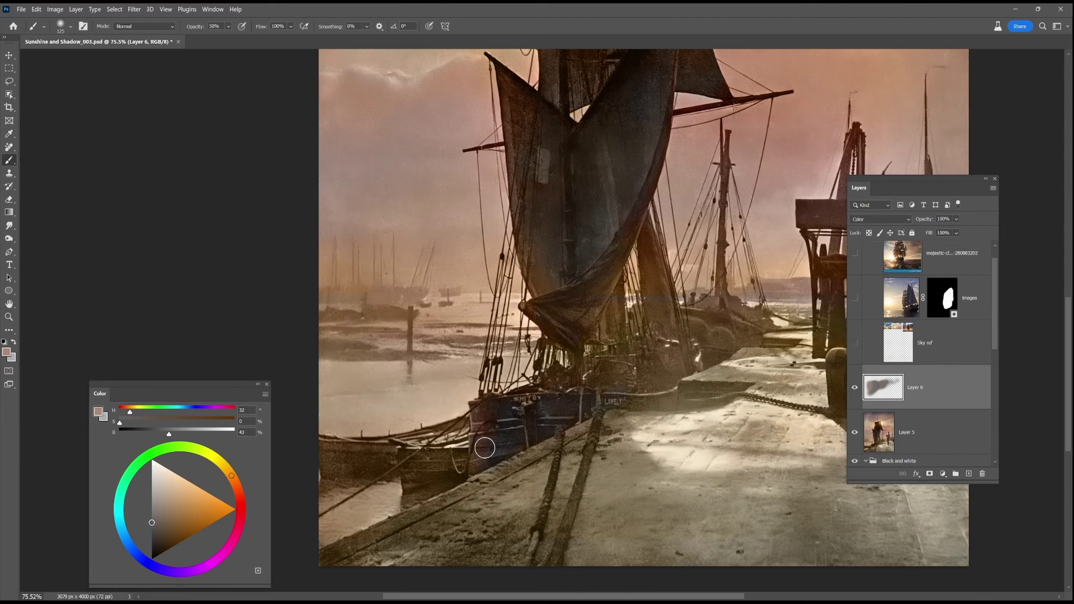
pyautogui.keyDown('alt'); pyautogui.click(525, 424); pyautogui.keyUp('alt')
pyautogui.moveTo(497, 409)
pyautogui.mouseDown()
pyautogui.moveTo(533, 441)
pyautogui.moveTo(419, 462)
pyautogui.moveTo(357, 449)
pyautogui.mouseUp()
pyautogui.hotkey('ctrl', 'z')
pyautogui.hotkey('ctrl', 'z')
pyautogui.hotkey('ctrl', 'z')
pyautogui.hotkey('ctrl', 'z')
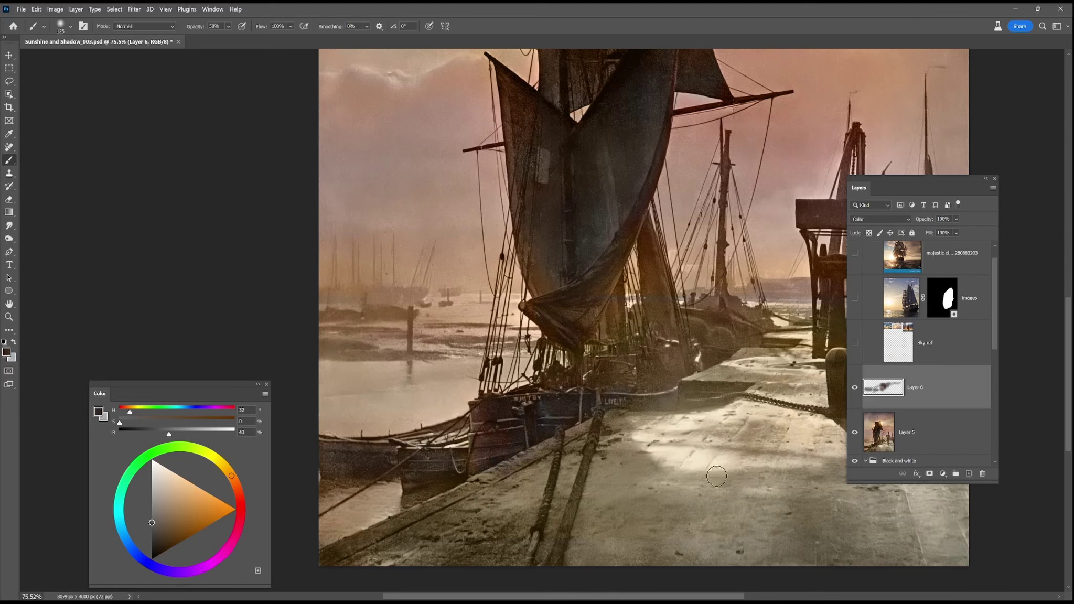
# Step: Choose a warm brown with 48% saturation and 47% brightness and brush a streak down the quay's foreground
pyautogui.click(238, 489)
pyautogui.click(171, 526)
pyautogui.moveTo(785, 462)
pyautogui.mouseDown()
pyautogui.moveTo(686, 407)
pyautogui.moveTo(628, 444)
pyautogui.mouseUp()
pyautogui.scroll(3, 662, 548)
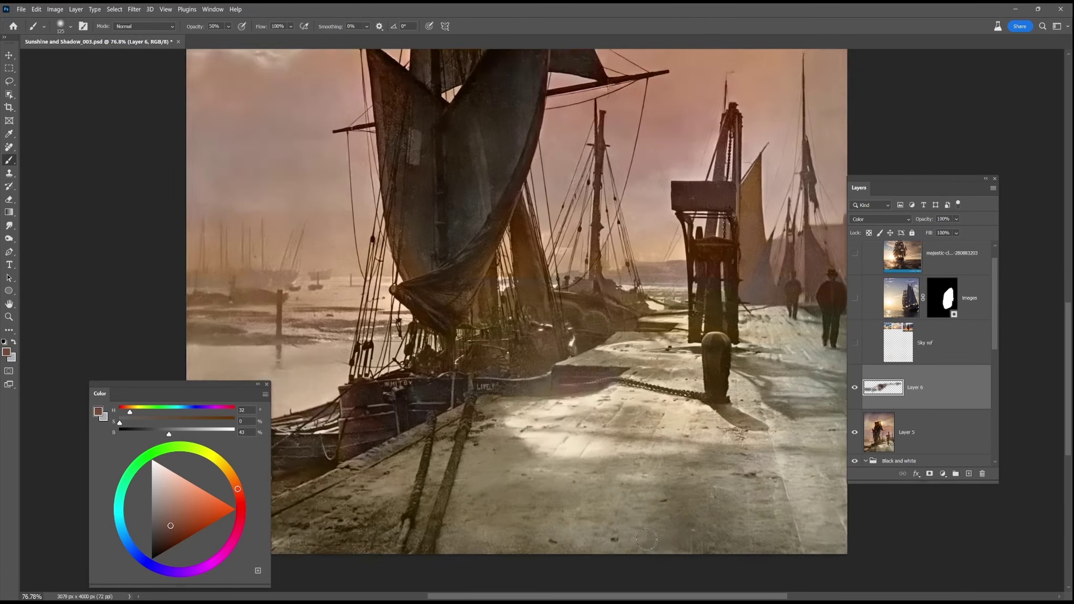
pyautogui.click(241, 510)
pyautogui.click(166, 536)
pyautogui.click(237, 497)
pyautogui.moveTo(169, 435); pyautogui.dragTo(173, 435)
pyautogui.moveTo(167, 424); pyautogui.dragTo(174, 424)
pyautogui.moveTo(593, 425); pyautogui.dragTo(577, 509)
# Step: Pick redder hues and brush pinkish streaks along the quay from behind the bollard to the foreground
pyautogui.click(240, 506)
pyautogui.moveTo(662, 304); pyautogui.dragTo(709, 511)
pyautogui.click(236, 488)
pyautogui.moveTo(663, 311); pyautogui.dragTo(708, 512)
# Step: Pick an orange-brown and brush more plank-like streaks across the quay between the bollard and the mooring ropes
pyautogui.click(160, 525)
pyautogui.click(236, 484)
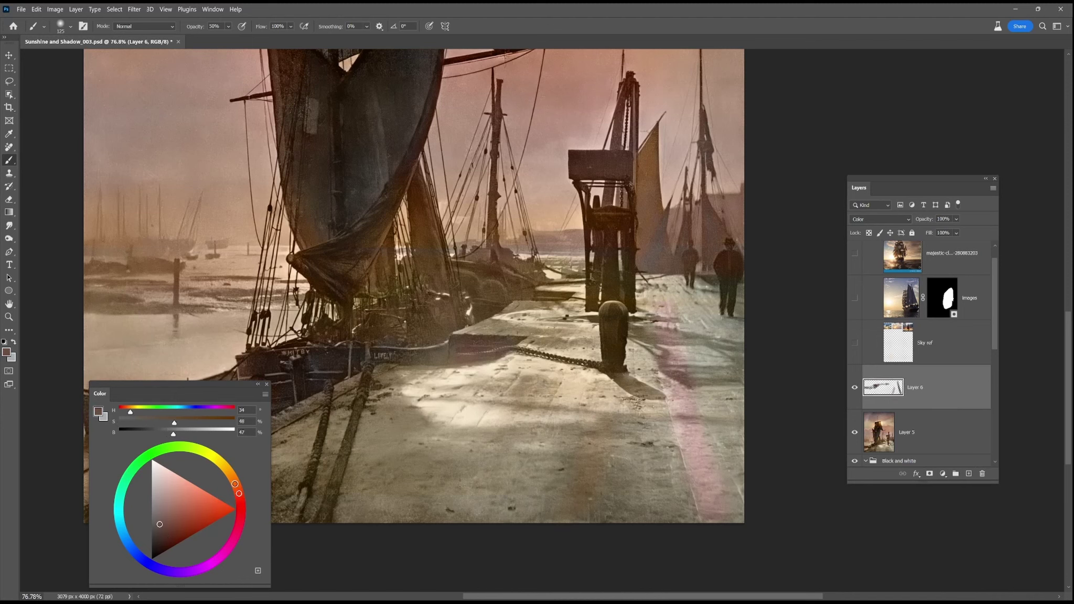
pyautogui.click(179, 520)
pyautogui.moveTo(669, 335); pyautogui.dragTo(727, 533)
pyautogui.moveTo(572, 379); pyautogui.dragTo(530, 522)
pyautogui.moveTo(486, 409); pyautogui.dragTo(375, 550)
pyautogui.moveTo(464, 491); pyautogui.dragTo(399, 491)
pyautogui.moveTo(674, 335); pyautogui.dragTo(705, 336)
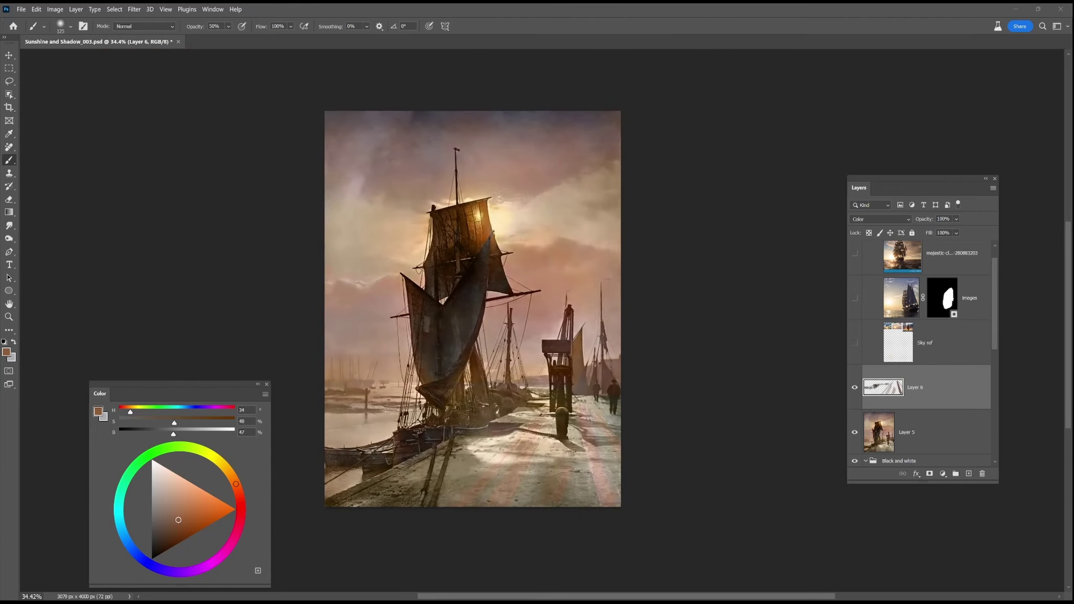
# Step: Place and distort the weathered wood plank image in perspective so that it covers the quay
pyautogui.moveTo(521, 473); pyautogui.dragTo(528, 472)
pyautogui.moveTo(487, 319); pyautogui.dragTo(577, 474)
pyautogui.moveTo(598, 401); pyautogui.dragTo(475, 501)
pyautogui.moveTo(497, 394); pyautogui.dragTo(601, 397)
pyautogui.moveTo(330, 394); pyautogui.dragTo(465, 433)
pyautogui.moveTo(495, 507); pyautogui.dragTo(628, 510)
pyautogui.moveTo(601, 398); pyautogui.dragTo(586, 436)
pyautogui.moveTo(330, 506); pyautogui.dragTo(322, 503)
pyautogui.moveTo(457, 431); pyautogui.dragTo(544, 412)
pyautogui.press('Return')
# Step: Set the blend mode of the wood plank layer to Color
pyautogui.scroll(4, 520, 482)
pyautogui.click(884, 222)
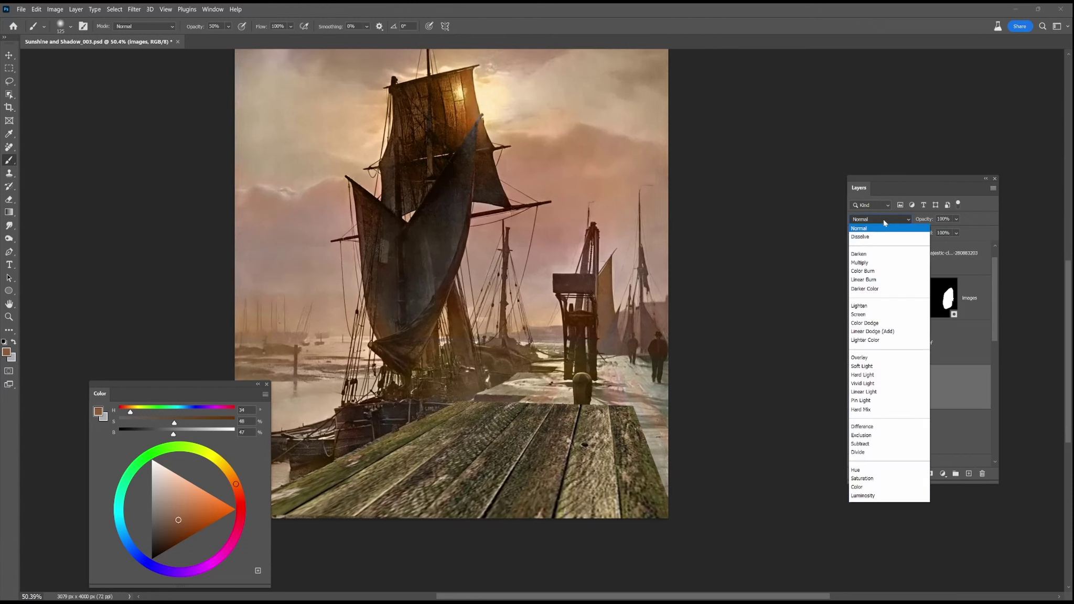
pyautogui.click(871, 487)
pyautogui.moveTo(709, 420); pyautogui.dragTo(755, 386)
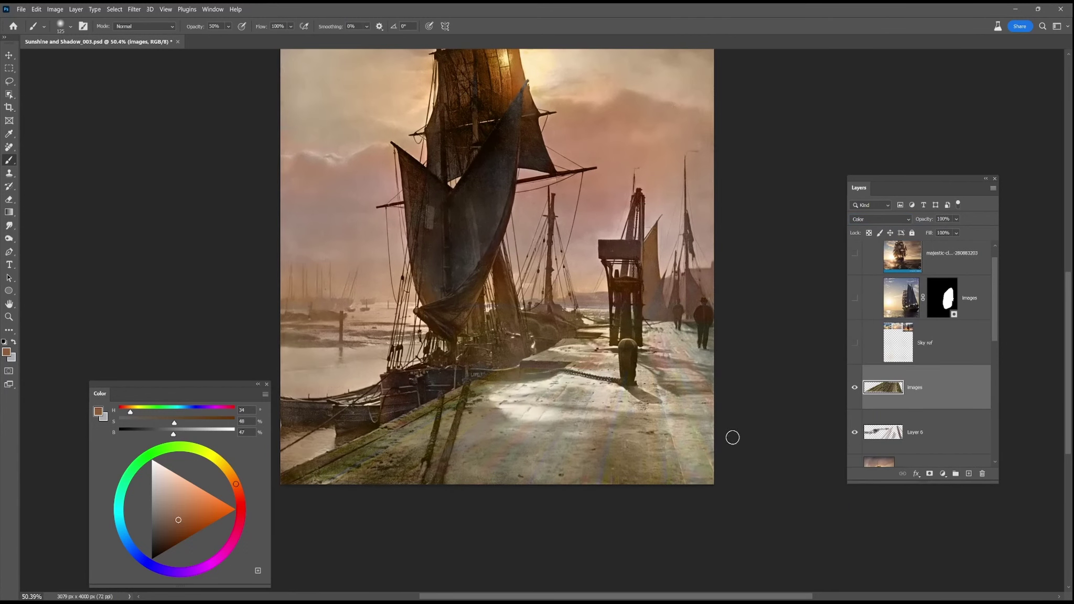
# Step: Sample brown and tan tones from the quay and brush them over its surface at 90% opacity, using a smaller brush
pyautogui.keyDown('alt'); pyautogui.click(392, 468); pyautogui.keyUp('alt')
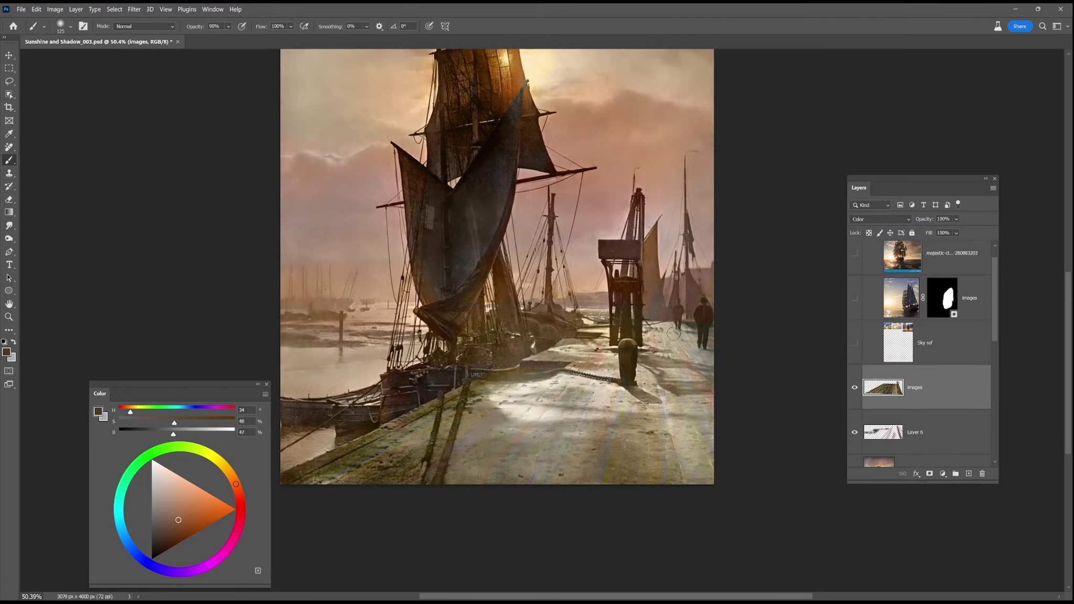
pyautogui.keyDown('alt'); pyautogui.click(648, 451); pyautogui.keyUp('alt')
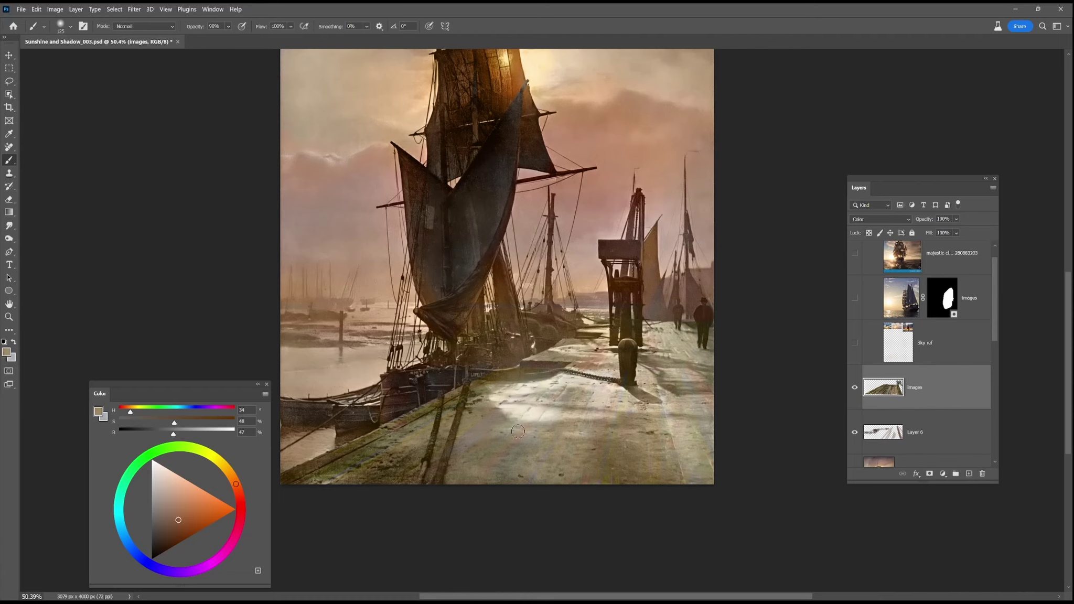
pyautogui.press('[')
pyautogui.press('[')
pyautogui.keyDown('alt'); pyautogui.click(536, 418); pyautogui.keyUp('alt')
pyautogui.keyDown('alt'); pyautogui.click(417, 470); pyautogui.keyUp('alt')
pyautogui.scroll(-2, 691, 493)
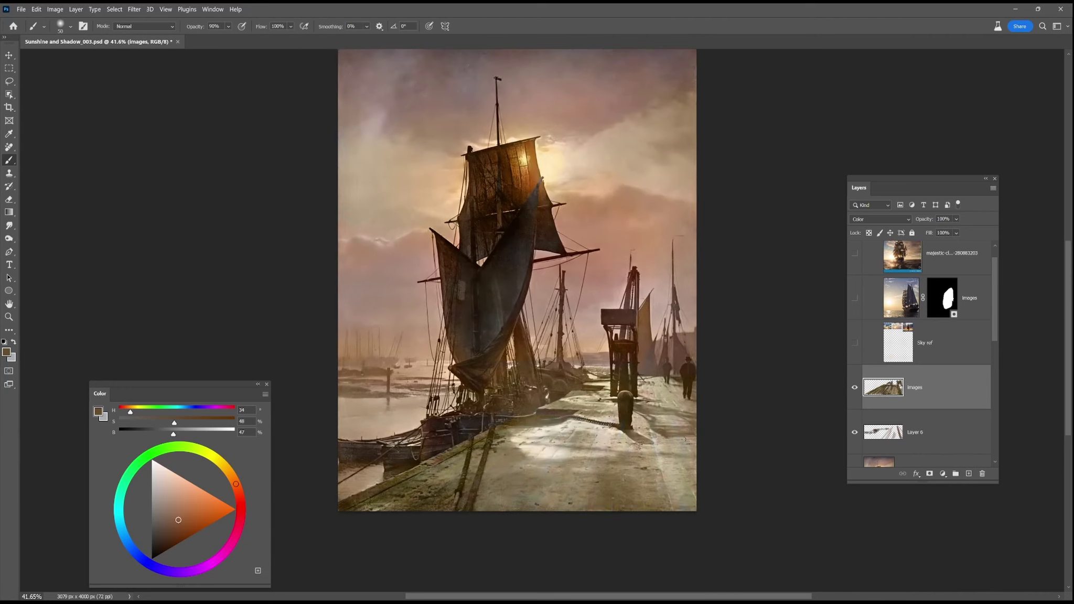
# Step: Add Layer 7, brush a sampled warm sky tone over the sunlit quay at 300 px, and set its blending to Color
pyautogui.click(969, 474)
pyautogui.keyDown('alt'); pyautogui.click(451, 179); pyautogui.keyUp('alt')
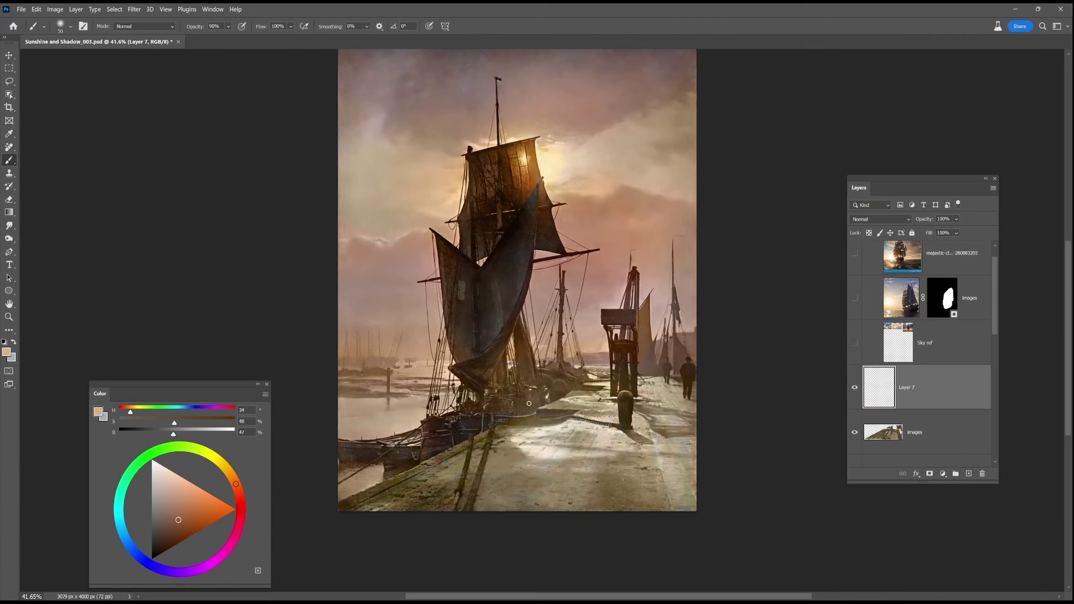
pyautogui.press(']')
pyautogui.press(']')
pyautogui.press(']')
pyautogui.press(']')
pyautogui.press(']')
pyautogui.press(']')
pyautogui.press(']')
pyautogui.press(']')
pyautogui.press(']')
pyautogui.press(']')
pyautogui.press(']')
pyautogui.moveTo(538, 419); pyautogui.dragTo(572, 420)
pyautogui.click(881, 219)
pyautogui.click(866, 487)
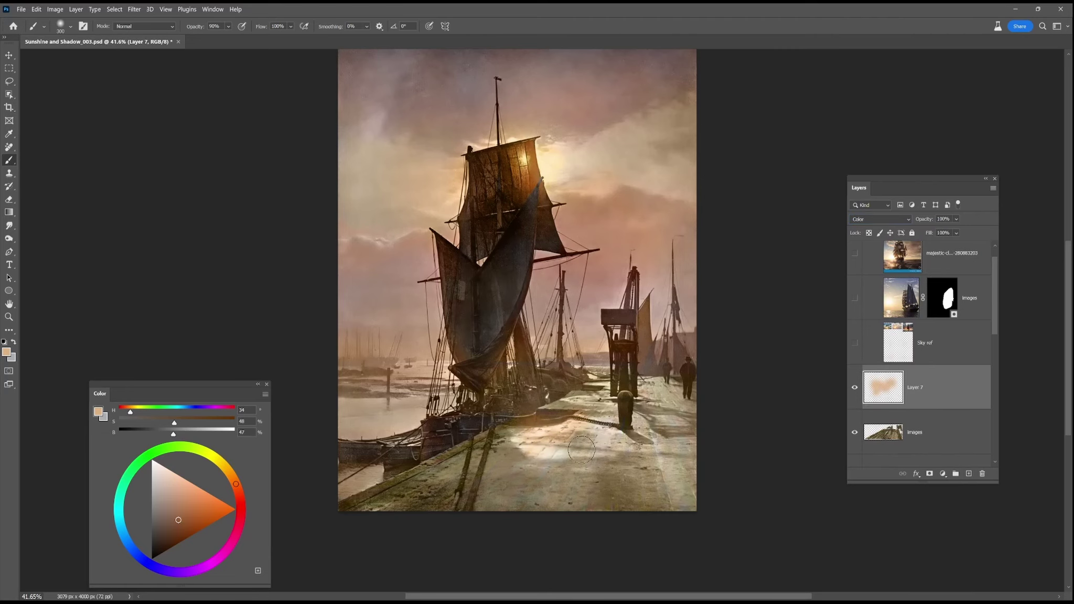
# Step: Brush another sampled sky tone and a richer orange over the quay and rigging, and lower Layer 7's opacity
pyautogui.keyDown('alt'); pyautogui.click(406, 329); pyautogui.keyUp('alt')
pyautogui.moveTo(529, 435); pyautogui.dragTo(572, 433)
pyautogui.moveTo(526, 368)
pyautogui.mouseDown()
pyautogui.moveTo(551, 402)
pyautogui.moveTo(576, 408)
pyautogui.mouseUp()
pyautogui.moveTo(242, 482); pyautogui.dragTo(228, 471)
pyautogui.click(186, 516)
pyautogui.moveTo(558, 461); pyautogui.dragTo(536, 294)
pyautogui.click(956, 218)
pyautogui.click(954, 232)
# Step: Brush a slightly different orange hue over the hull and quay, and erase the excess tint on Layer 7
pyautogui.click(234, 482)
pyautogui.moveTo(544, 383); pyautogui.dragTo(628, 440)
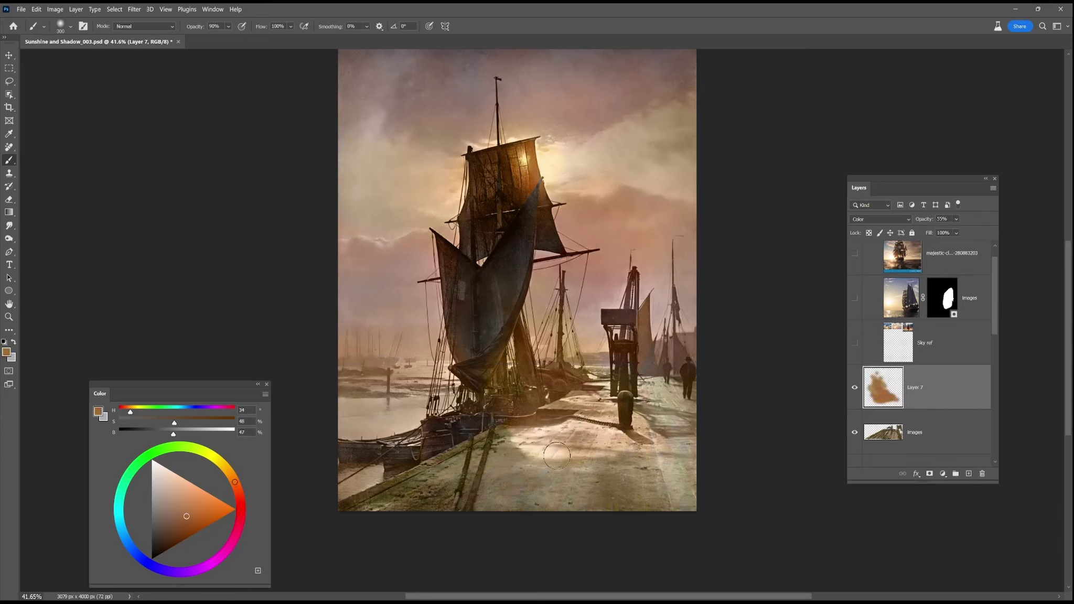
pyautogui.press('e')
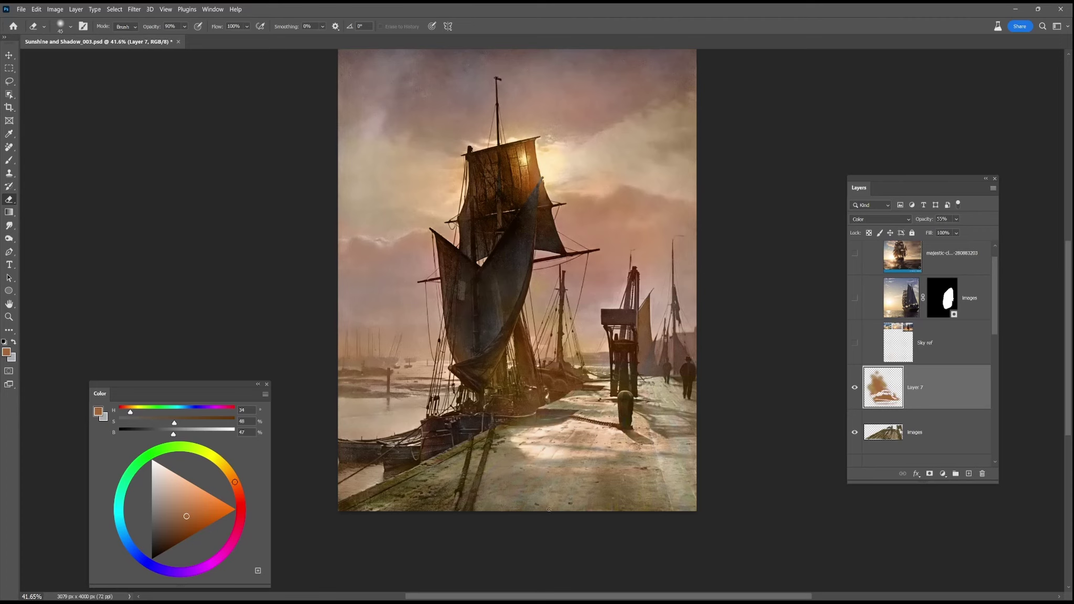
pyautogui.click(939, 477)
pyautogui.click(952, 388)
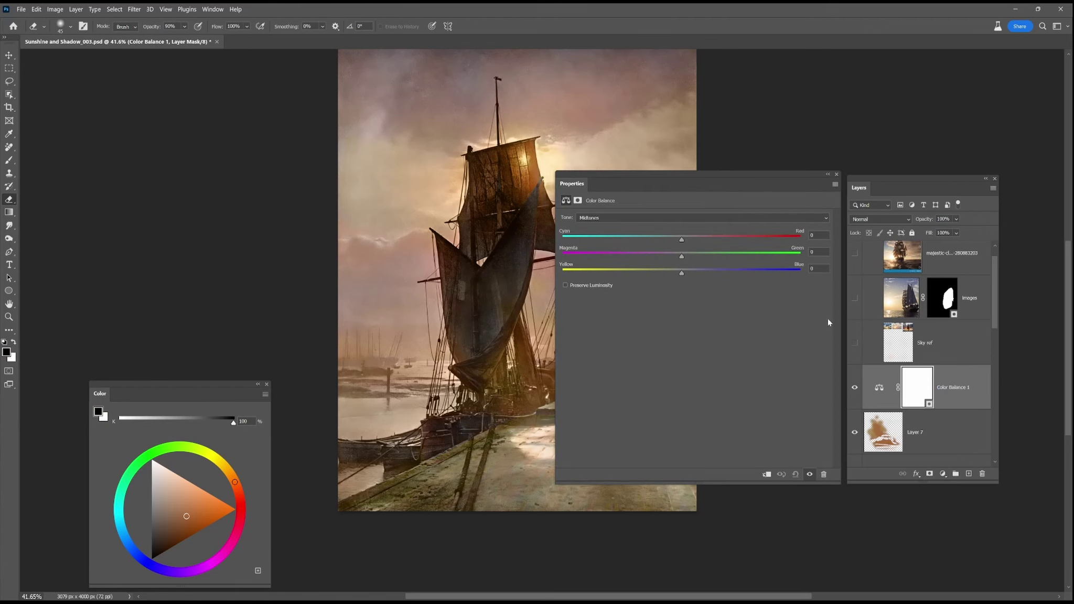
pyautogui.click(837, 174)
pyautogui.press('Delete')
# Step: Add a Hue/Saturation adjustment clipped to Layer 7 and fine-tune its hue and saturation
pyautogui.click(943, 473)
pyautogui.click(957, 376)
pyautogui.click(767, 475)
pyautogui.moveTo(705, 187); pyautogui.dragTo(830, 131)
pyautogui.moveTo(820, 200)
pyautogui.mouseDown()
pyautogui.moveTo(744, 203)
pyautogui.moveTo(822, 201)
pyautogui.mouseUp()
pyautogui.moveTo(820, 220); pyautogui.dragTo(780, 221)
pyautogui.moveTo(823, 200); pyautogui.dragTo(791, 221)
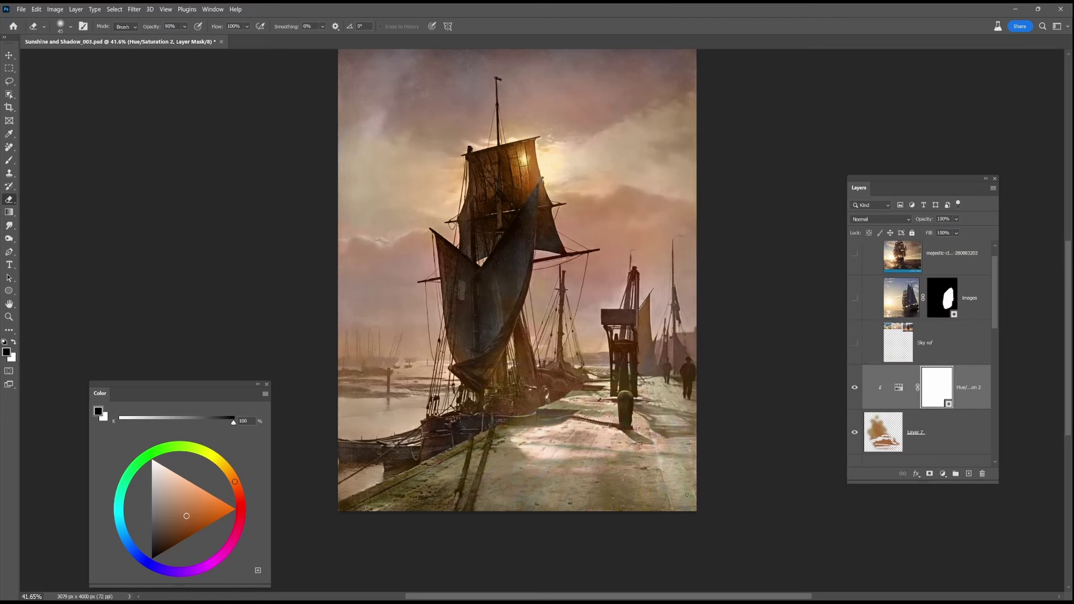
# Step: Erase Layer 7's orange tint from the main sail with a larger eraser and toggle the layer's visibility to compare
pyautogui.scroll(3, 533, 425)
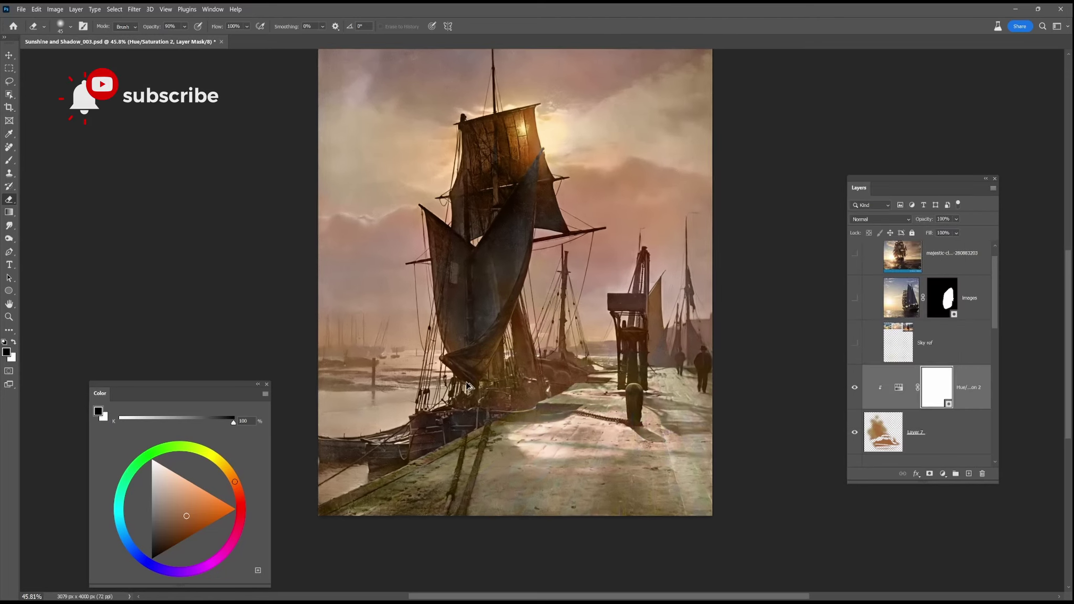
pyautogui.click(864, 336)
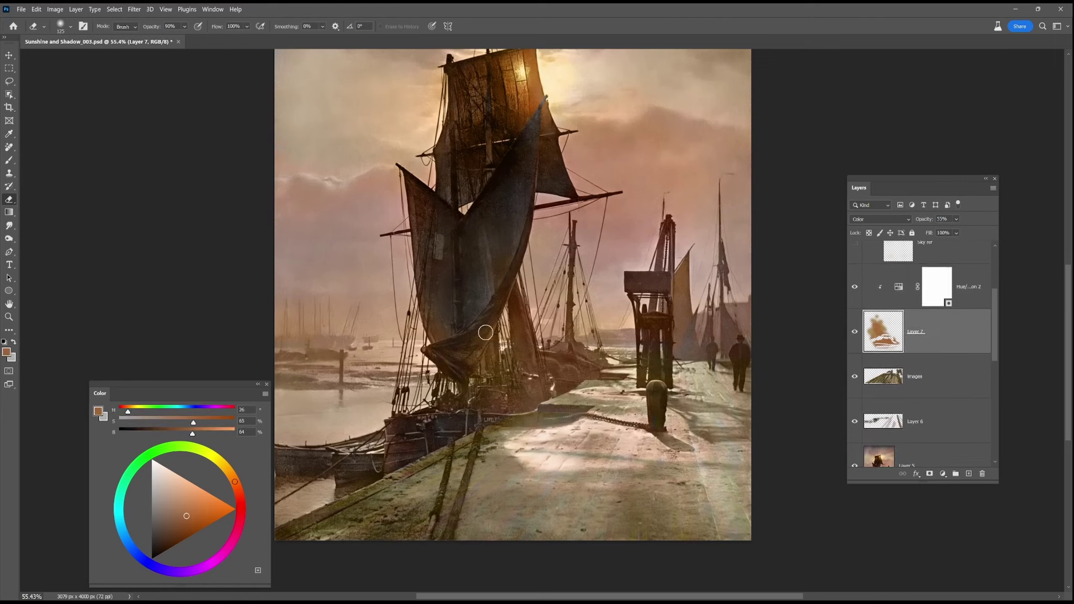
pyautogui.press(']')
pyautogui.press(']')
pyautogui.press(']')
pyautogui.press(']')
pyautogui.press(']')
pyautogui.press(']')
pyautogui.press('[')
pyautogui.press('[')
pyautogui.press('[')
pyautogui.press('[')
pyautogui.moveTo(537, 343)
pyautogui.mouseDown()
pyautogui.moveTo(554, 293)
pyautogui.moveTo(530, 210)
pyautogui.mouseUp()
pyautogui.click(854, 332)
pyautogui.click(854, 332)
# Step: Set Layer 7's clipped Hue/Saturation adjustment to hue +1 and saturation +8
pyautogui.doubleClick(899, 287)
pyautogui.moveTo(815, 201); pyautogui.dragTo(830, 219)
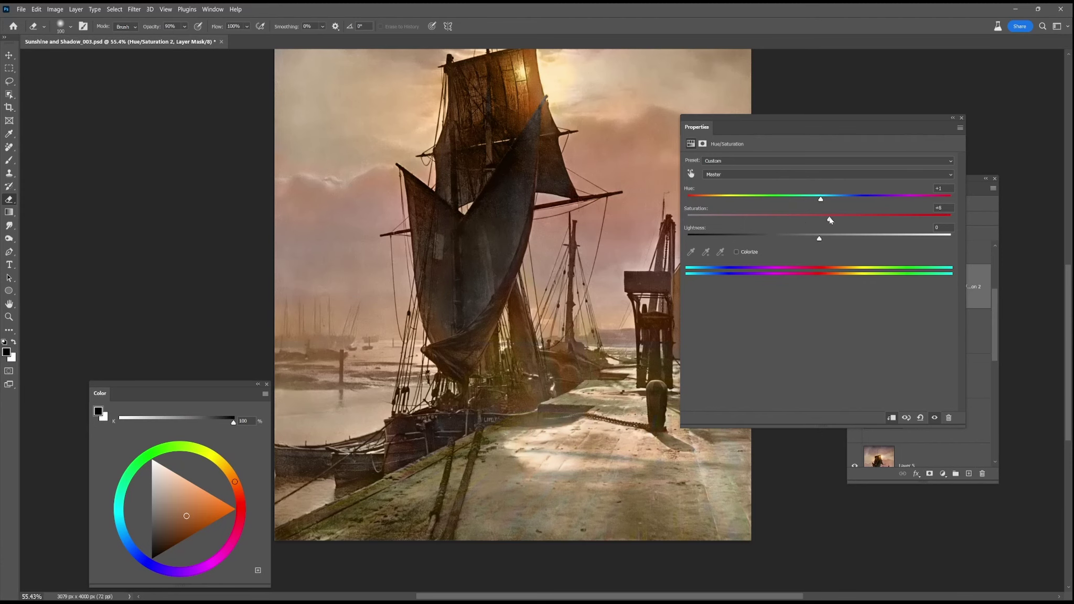
pyautogui.click(961, 118)
pyautogui.moveTo(687, 390)
pyautogui.mouseDown()
pyautogui.moveTo(652, 391)
pyautogui.moveTo(680, 390)
pyautogui.mouseUp()
# Step: Activate the wood plank layer, adjust the brush hue, and sample muted quay tones to brush around the mooring ropes
pyautogui.click(939, 368)
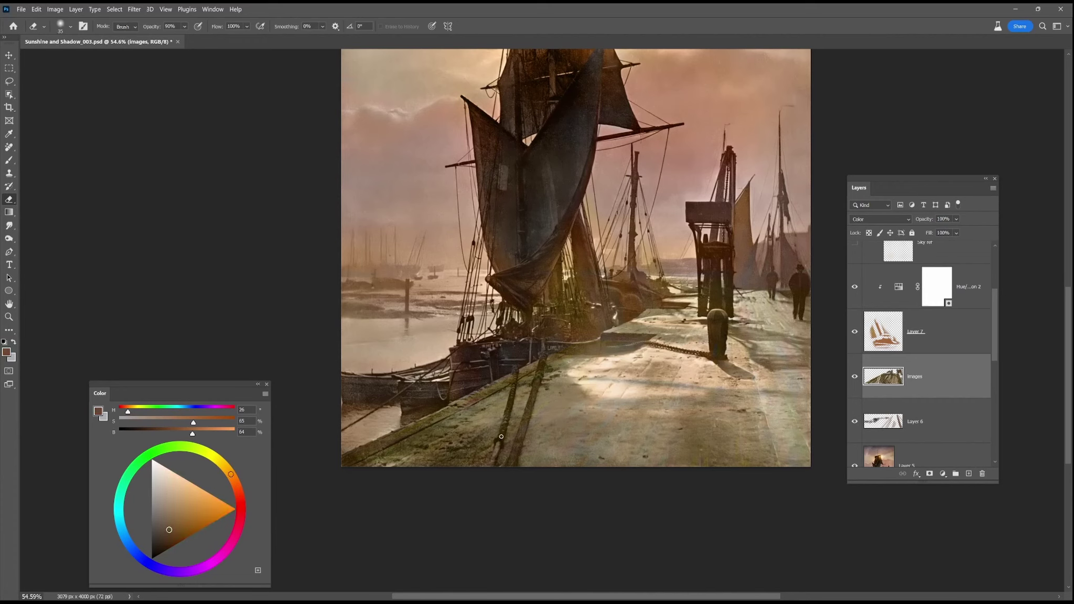
pyautogui.press('b')
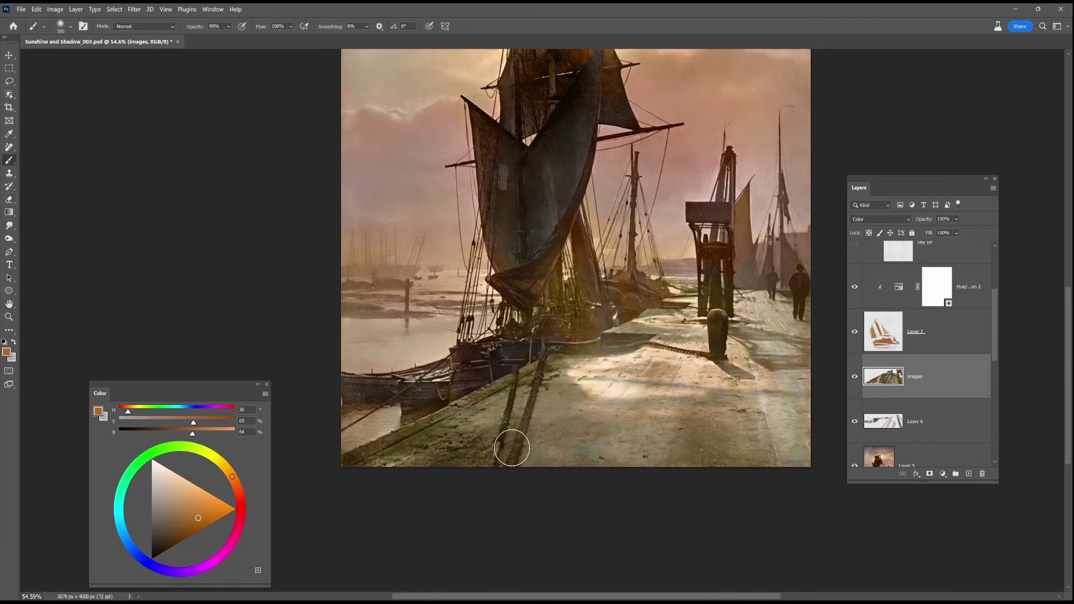
pyautogui.moveTo(234, 479); pyautogui.dragTo(235, 492)
pyautogui.keyDown('alt'); pyautogui.click(537, 425); pyautogui.keyUp('alt')
pyautogui.keyDown('alt'); pyautogui.click(518, 421); pyautogui.keyUp('alt')
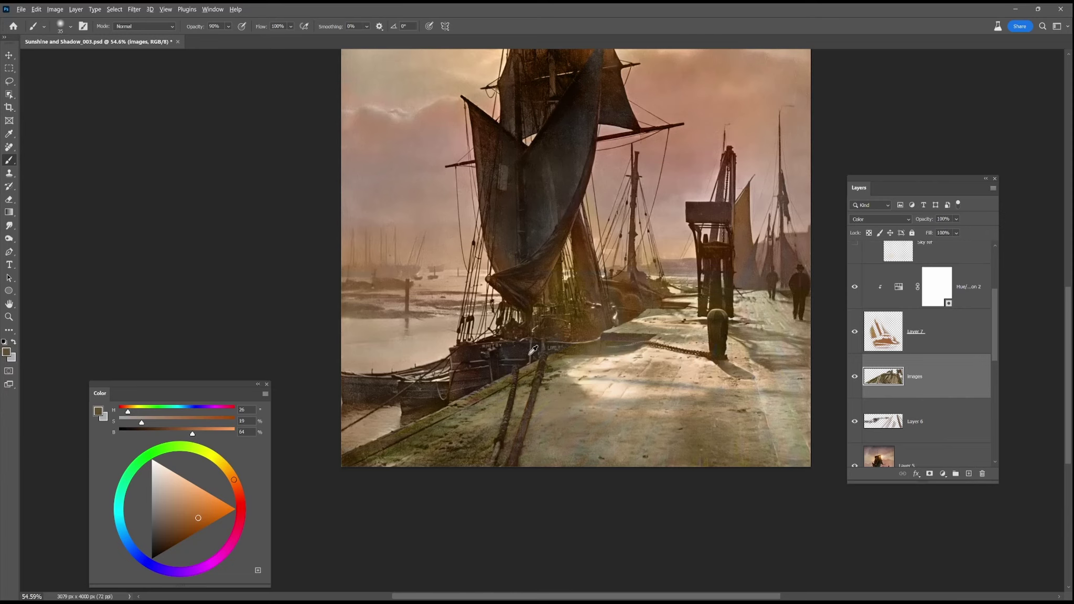
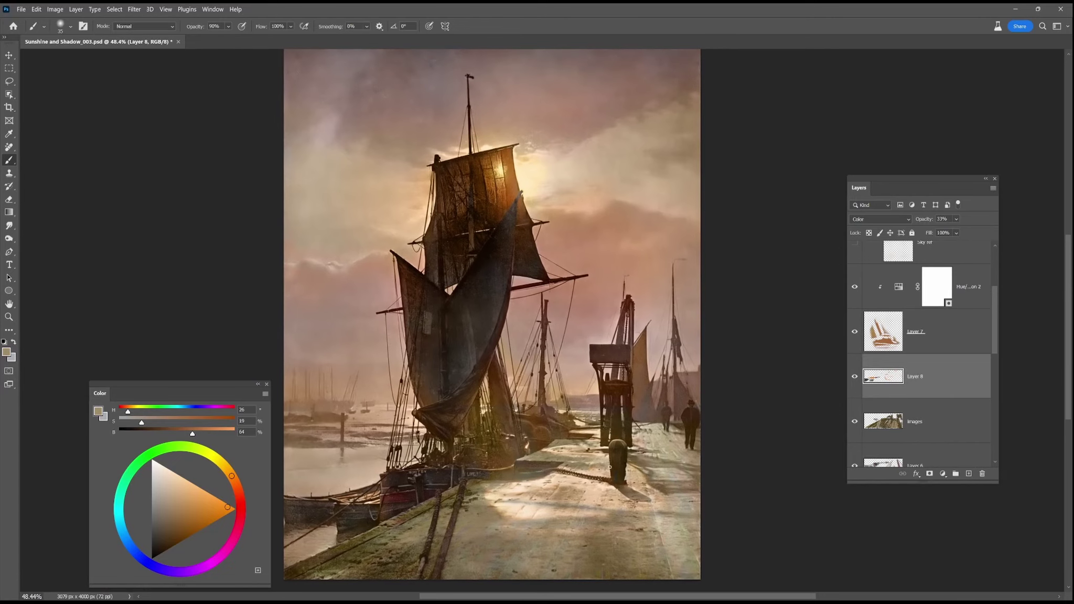
# Step: Choose a vivid orange with a smaller brush and add a new Color-mode layer above Layer 8
pyautogui.click(237, 489)
pyautogui.press('[')
pyautogui.press('[')
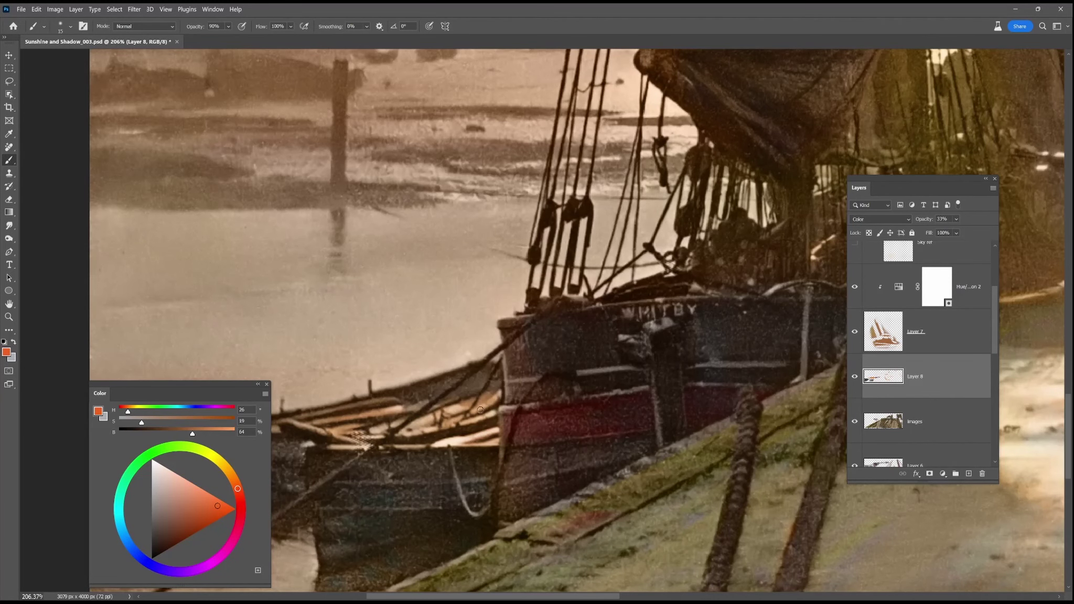
pyautogui.click(182, 423)
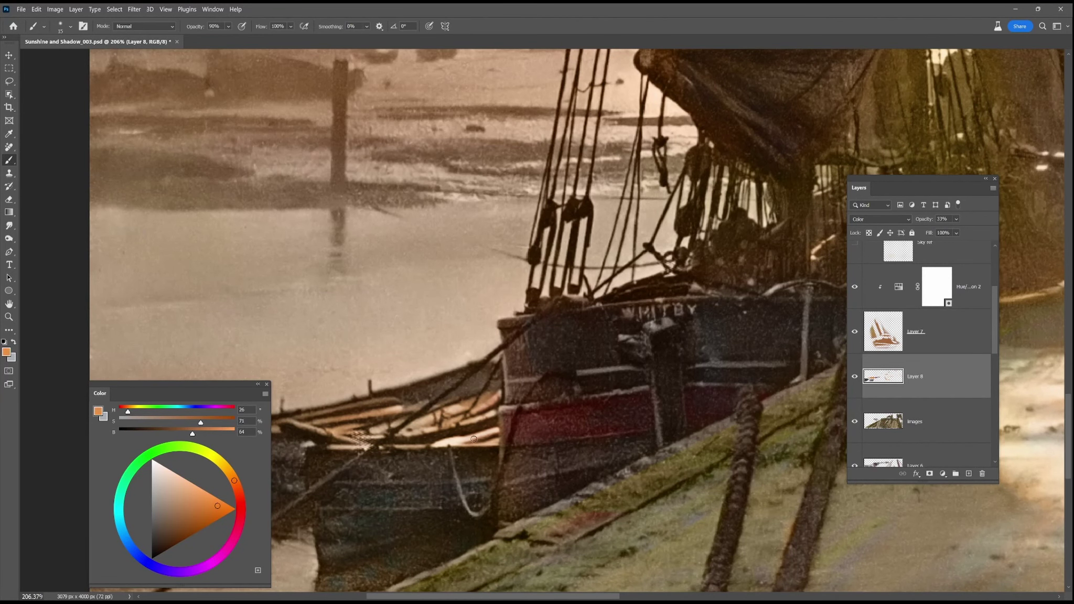
pyautogui.click(230, 423)
pyautogui.click(928, 423)
pyautogui.click(926, 377)
pyautogui.click(969, 474)
pyautogui.click(881, 219)
pyautogui.click(871, 487)
# Step: Set the saturation to 53%, shift the hue toward red-orange, and brush the small moored boat's inner planks
pyautogui.moveTo(232, 422); pyautogui.dragTo(180, 422)
pyautogui.moveTo(444, 432); pyautogui.dragTo(484, 423)
pyautogui.click(237, 486)
pyautogui.moveTo(411, 437); pyautogui.dragTo(443, 431)
pyautogui.moveTo(433, 445); pyautogui.dragTo(462, 437)
pyautogui.moveTo(365, 422); pyautogui.dragTo(392, 418)
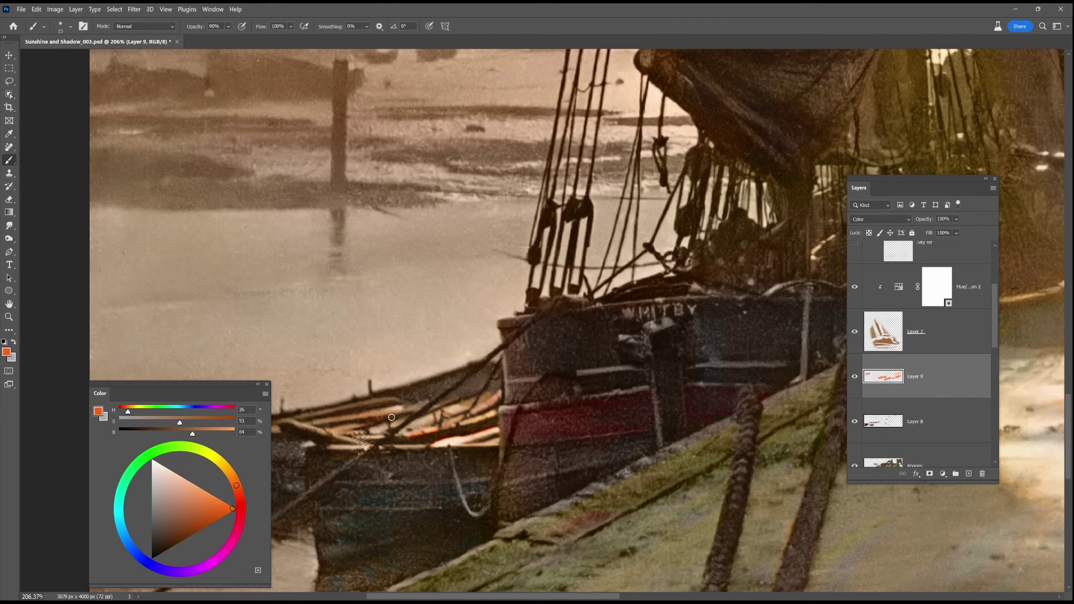
# Step: Pick a paler orange with 51% saturation and brush it along the small boat's edge
pyautogui.click(233, 478)
pyautogui.click(177, 422)
pyautogui.moveTo(331, 447); pyautogui.dragTo(353, 446)
# Step: Lower Layer 9's opacity to 22%
pyautogui.scroll(-5, 512, 371)
pyautogui.click(957, 219)
pyautogui.moveTo(958, 231); pyautogui.dragTo(950, 231)
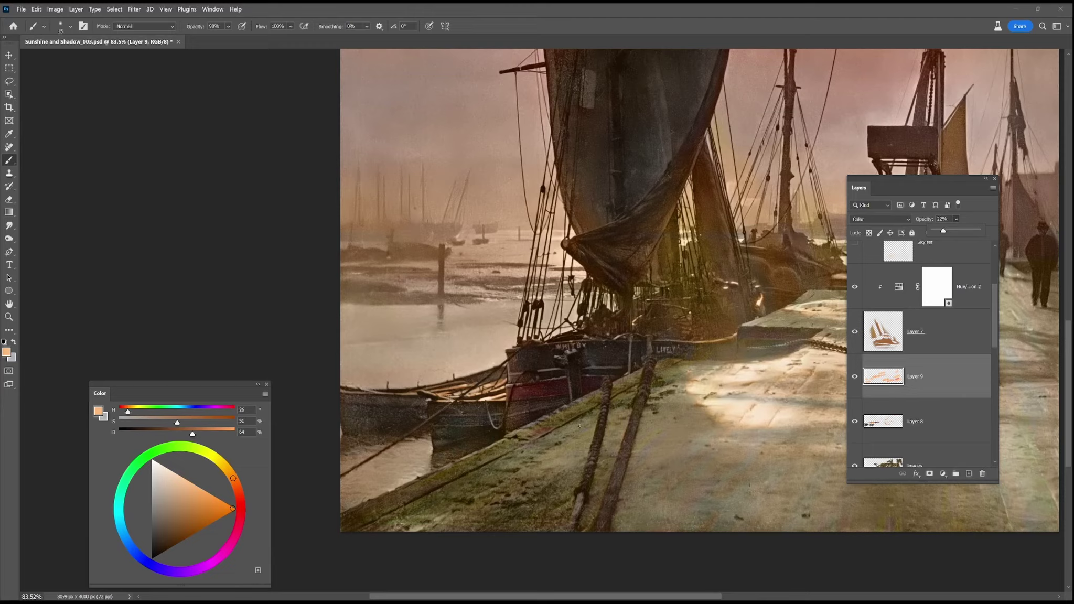
# Step: Brush the moored boat's hull with a tone sampled from the boat, and adjust the colour to 41% saturation and 70% brightness
pyautogui.scroll(6, 457, 414)
pyautogui.keyDown('alt'); pyautogui.click(466, 438); pyautogui.keyUp('alt')
pyautogui.moveTo(466, 436); pyautogui.dragTo(398, 433)
pyautogui.click(185, 432)
pyautogui.keyDown('alt'); pyautogui.click(457, 440); pyautogui.keyUp('alt')
pyautogui.click(166, 423)
pyautogui.click(199, 432)
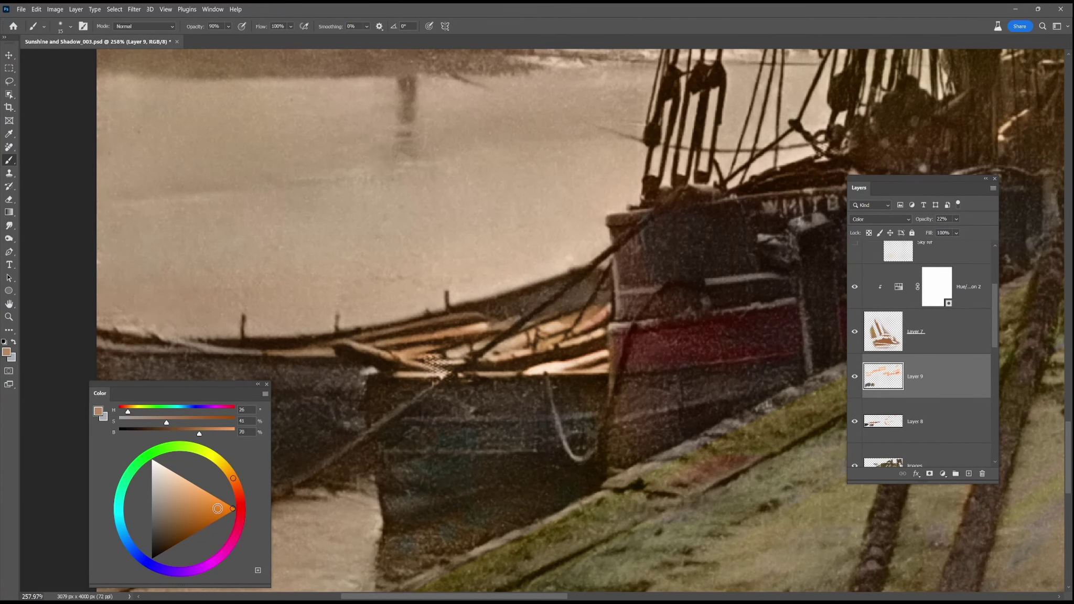
# Step: Choose a blue-tinted dark grey and brush it over the nearest moored boat's hull
pyautogui.click(124, 536)
pyautogui.moveTo(163, 426); pyautogui.dragTo(130, 432)
pyautogui.moveTo(433, 429)
pyautogui.mouseDown()
pyautogui.moveTo(506, 442)
pyautogui.moveTo(449, 442)
pyautogui.moveTo(532, 428)
pyautogui.moveTo(388, 457)
pyautogui.moveTo(461, 464)
pyautogui.moveTo(408, 523)
pyautogui.moveTo(464, 537)
pyautogui.moveTo(387, 541)
pyautogui.moveTo(505, 505)
pyautogui.mouseUp()
pyautogui.keyDown('alt'); pyautogui.click(523, 435); pyautogui.keyUp('alt')
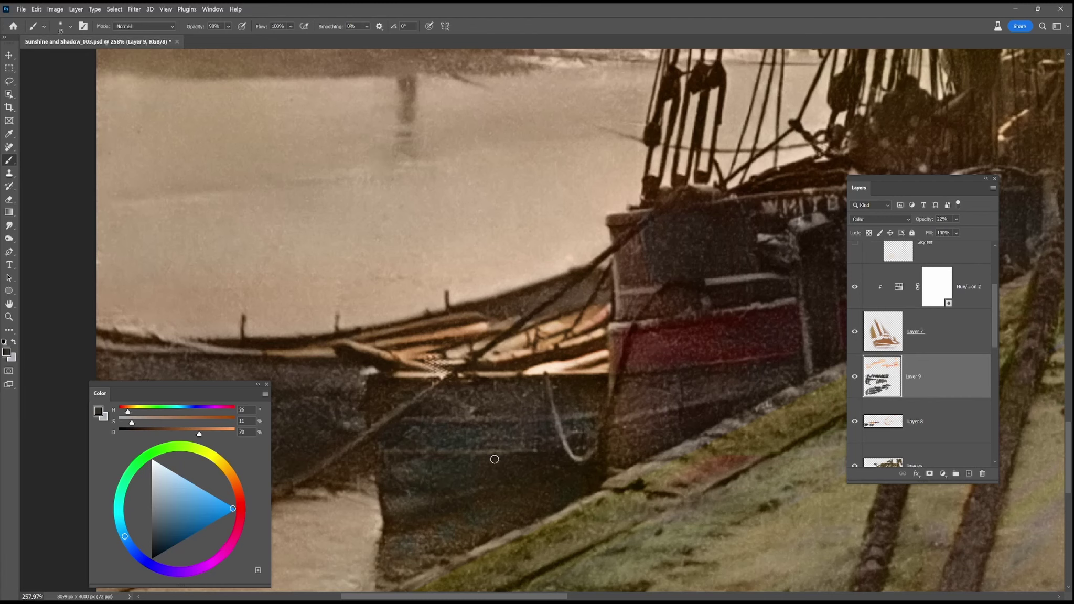
# Step: Enlarge the brush and continue the dark neutral tone over the hulls of both small moored boats
pyautogui.scroll(-5, 742, 427)
pyautogui.scroll(4, 618, 410)
pyautogui.press(']')
pyautogui.press(']')
pyautogui.press(']')
pyautogui.press(']')
pyautogui.press(']')
pyautogui.press(']')
pyautogui.press(']')
pyautogui.press(']')
pyautogui.press(']')
pyautogui.moveTo(375, 376)
pyautogui.mouseDown()
pyautogui.moveTo(505, 376)
pyautogui.moveTo(359, 366)
pyautogui.mouseUp()
pyautogui.scroll(-5, 367, 373)
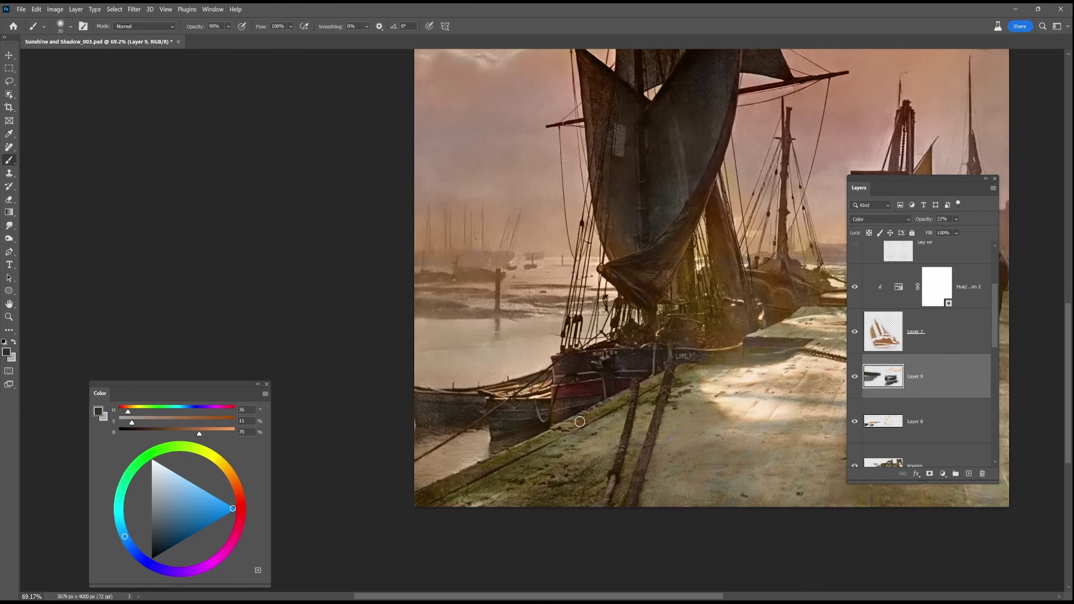
pyautogui.scroll(-2, 689, 328)
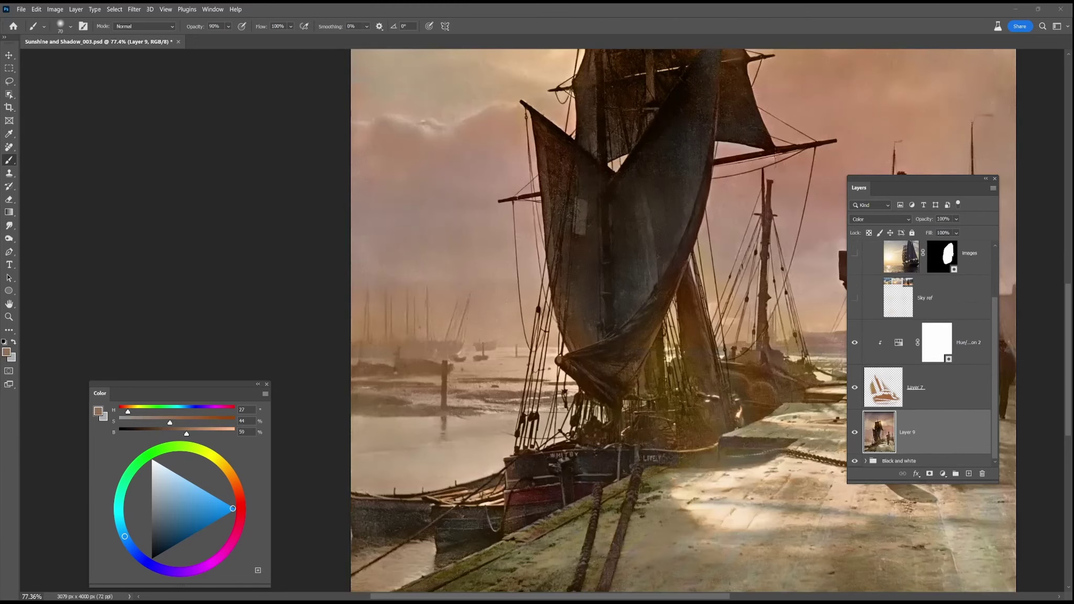
# Step: Sample a water tone, add a new Color-mode layer above Layer 9, and set the brush opacity to 30%
pyautogui.keyDown('alt'); pyautogui.click(434, 445); pyautogui.keyUp('alt')
pyautogui.click(969, 474)
pyautogui.click(880, 219)
pyautogui.click(886, 487)
pyautogui.press('3')
# Step: Sample tones from the sky and water and brush them softly over the harbour water and mudflats
pyautogui.moveTo(474, 460)
pyautogui.mouseDown()
pyautogui.moveTo(616, 423)
pyautogui.moveTo(404, 462)
pyautogui.moveTo(505, 463)
pyautogui.moveTo(435, 456)
pyautogui.mouseUp()
pyautogui.keyDown('alt'); pyautogui.click(476, 122); pyautogui.keyUp('alt')
pyautogui.moveTo(468, 416)
pyautogui.mouseDown()
pyautogui.moveTo(526, 398)
pyautogui.moveTo(419, 403)
pyautogui.mouseUp()
pyautogui.moveTo(490, 388); pyautogui.dragTo(377, 389)
pyautogui.keyDown('alt'); pyautogui.click(425, 447); pyautogui.keyUp('alt')
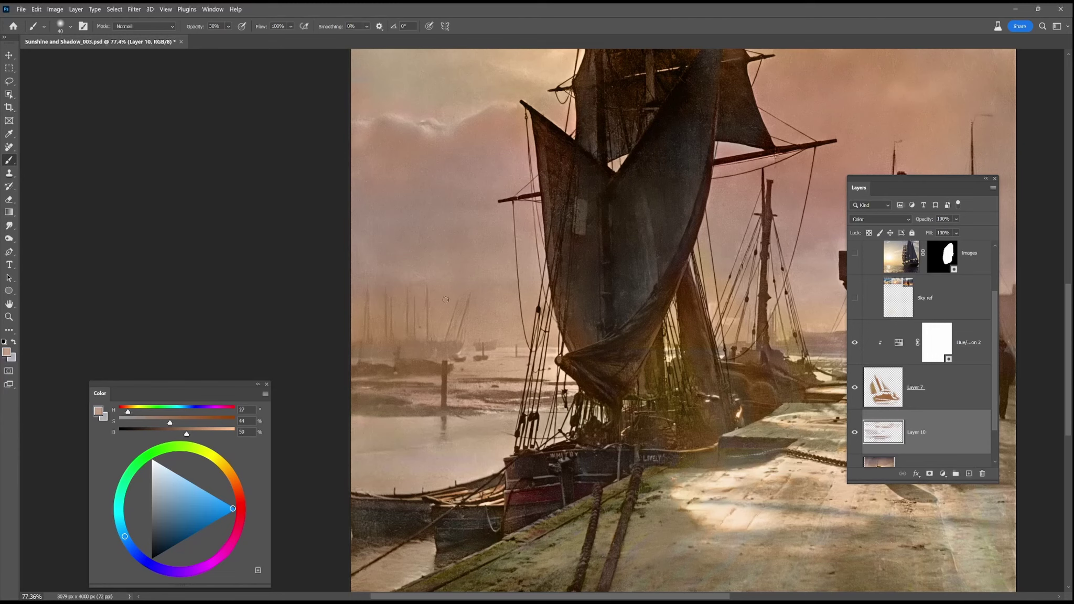
pyautogui.moveTo(379, 476)
pyautogui.mouseDown()
pyautogui.moveTo(409, 489)
pyautogui.moveTo(429, 469)
pyautogui.mouseUp()
# Step: Sample the small moored boat's dark tone and brush its hull at 90% brush opacity
pyautogui.keyDown('alt'); pyautogui.click(478, 510); pyautogui.keyUp('alt')
pyautogui.press('9')
pyautogui.click(465, 531)
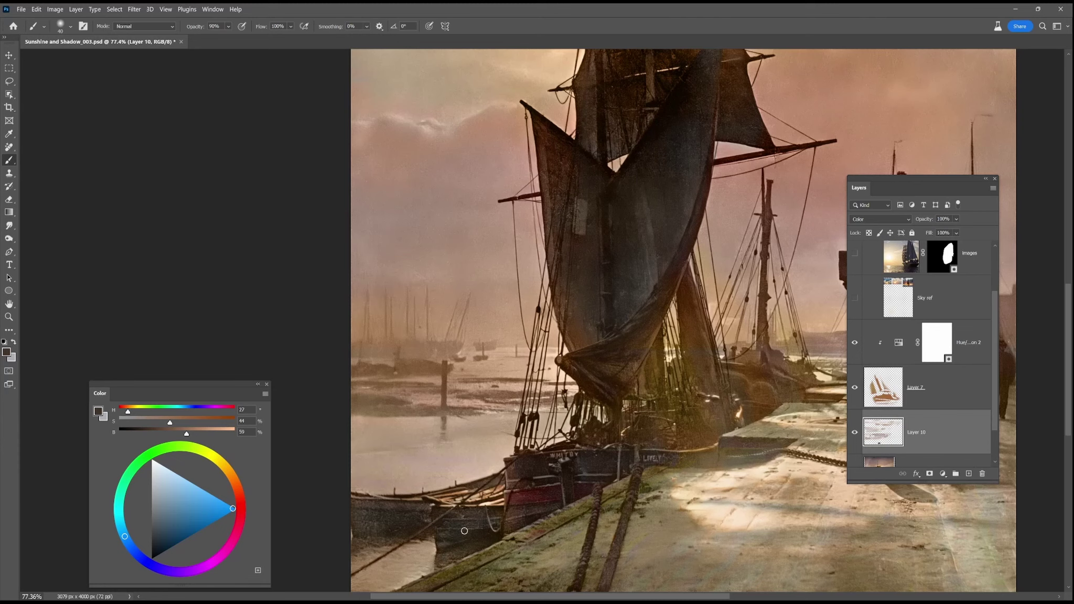
# Step: Try a strong red-orange on the mast in front of the upper square sail
pyautogui.moveTo(623, 236); pyautogui.dragTo(574, 552)
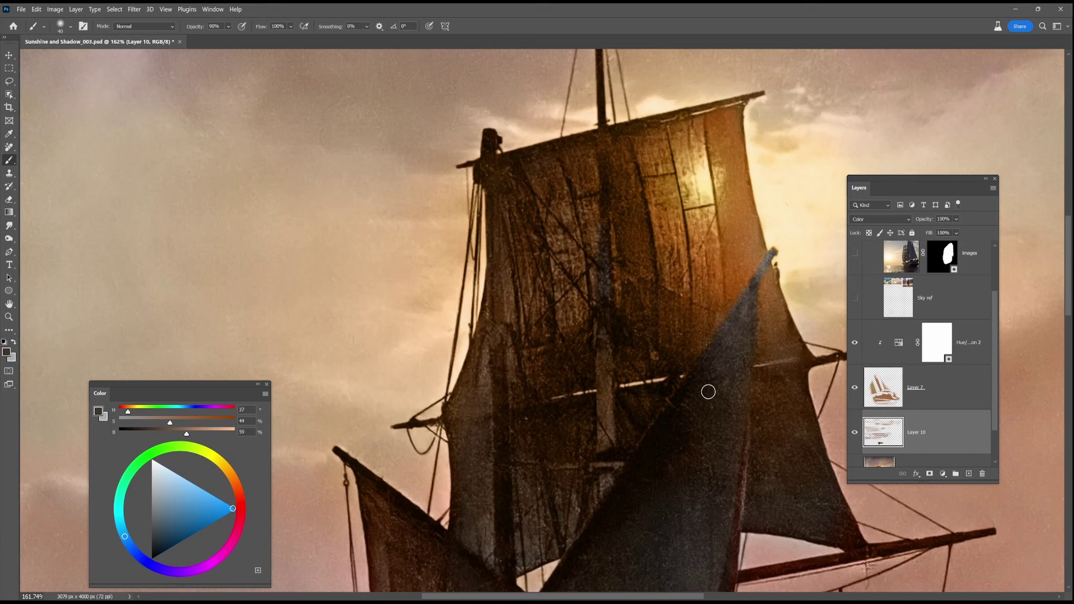
pyautogui.click(239, 493)
pyautogui.click(214, 506)
pyautogui.moveTo(605, 355); pyautogui.dragTo(604, 413)
pyautogui.click(235, 489)
pyautogui.moveTo(605, 366); pyautogui.dragTo(603, 450)
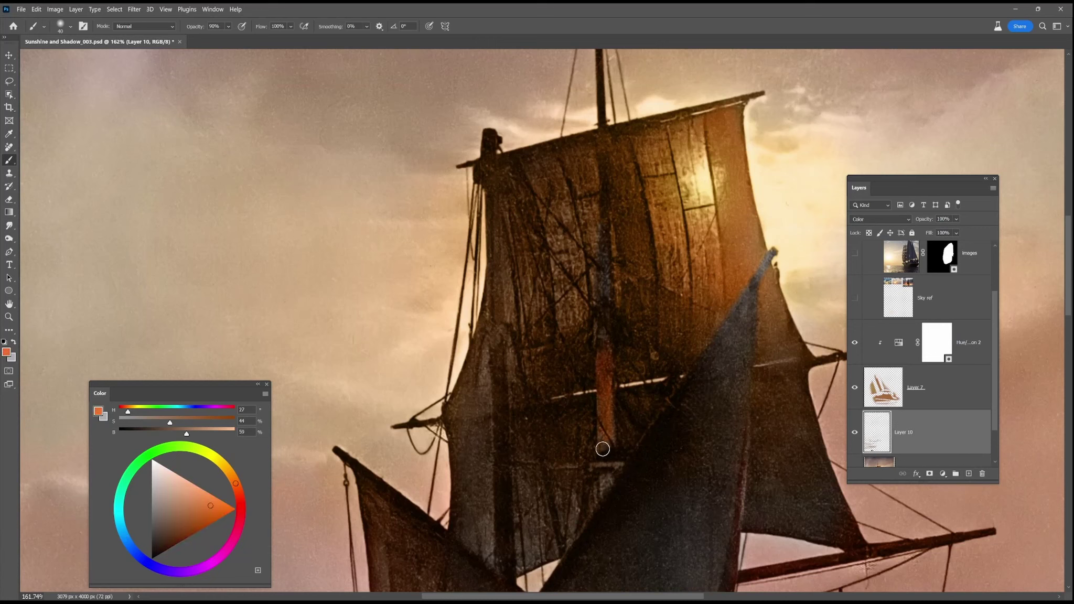
# Step: Choose a darker orange-brown and brush it down the upper mast, using a smaller brush for the narrow part
pyautogui.click(233, 475)
pyautogui.click(181, 524)
pyautogui.moveTo(605, 346)
pyautogui.mouseDown()
pyautogui.moveTo(606, 453)
pyautogui.moveTo(605, 404)
pyautogui.mouseUp()
pyautogui.press('[')
pyautogui.press('[')
pyautogui.press('[')
pyautogui.moveTo(605, 267); pyautogui.dragTo(608, 300)
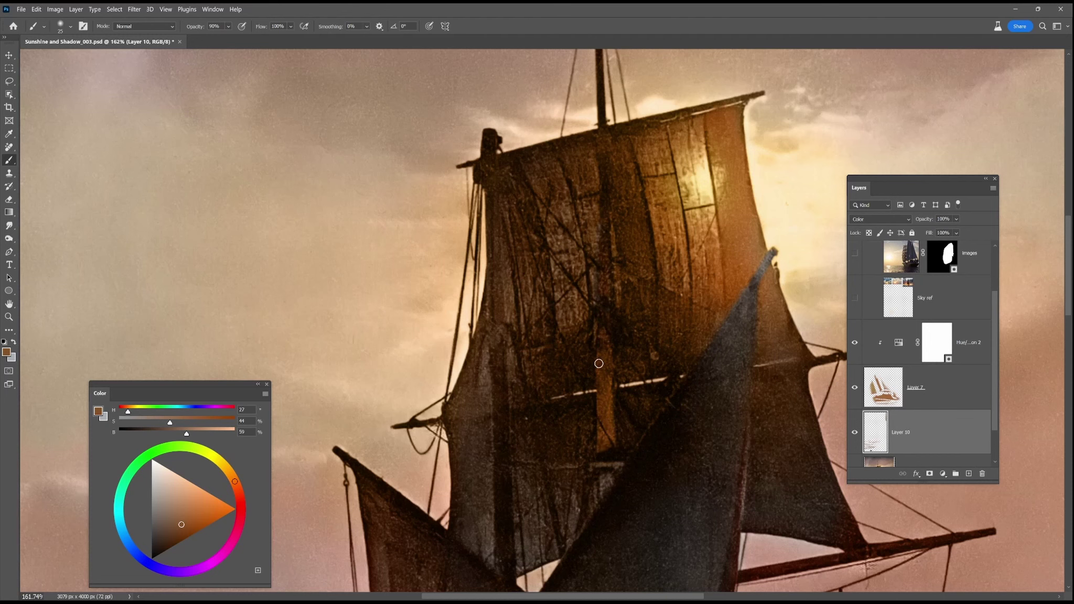
# Step: Shift the colour to a redder brown and brush the upper mast with a finer brush
pyautogui.scroll(-6, 625, 457)
pyautogui.scroll(5, 627, 450)
pyautogui.click(236, 486)
pyautogui.press('[')
pyautogui.press('[')
pyautogui.press('[')
pyautogui.press('[')
pyautogui.moveTo(603, 238); pyautogui.dragTo(602, 260)
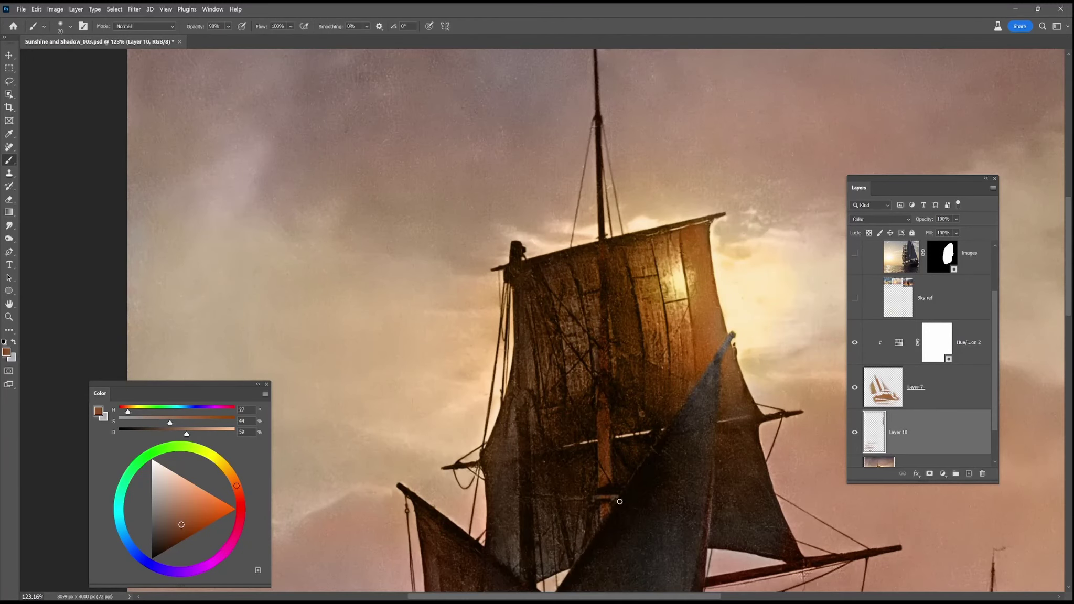
# Step: Pick a duller reddish brown and brush it along the mast between the large lower sails
pyautogui.scroll(-5, 621, 502)
pyautogui.click(168, 522)
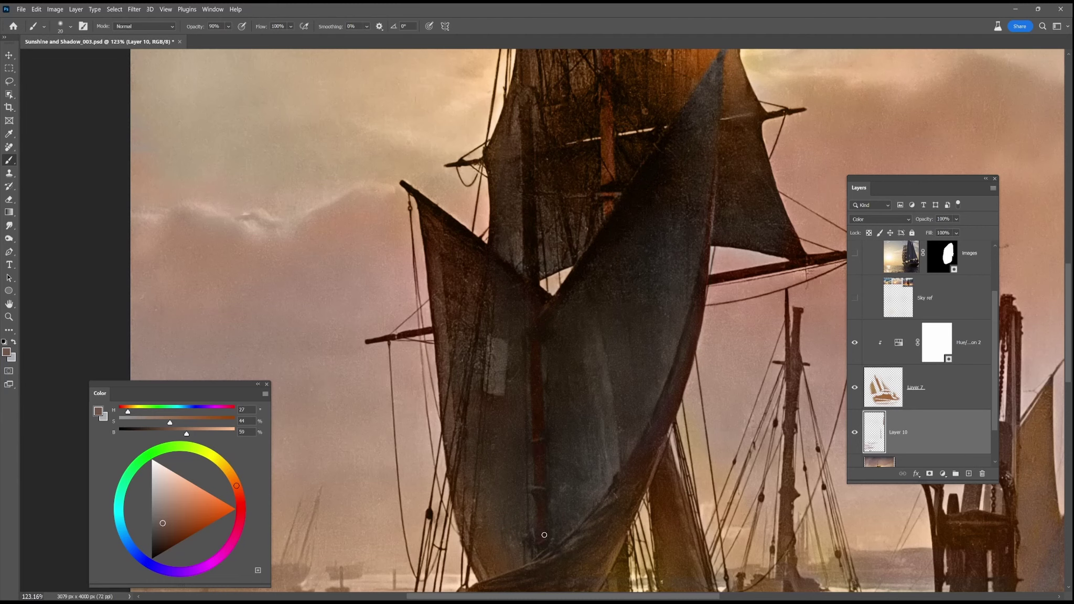
pyautogui.scroll(5, 531, 264)
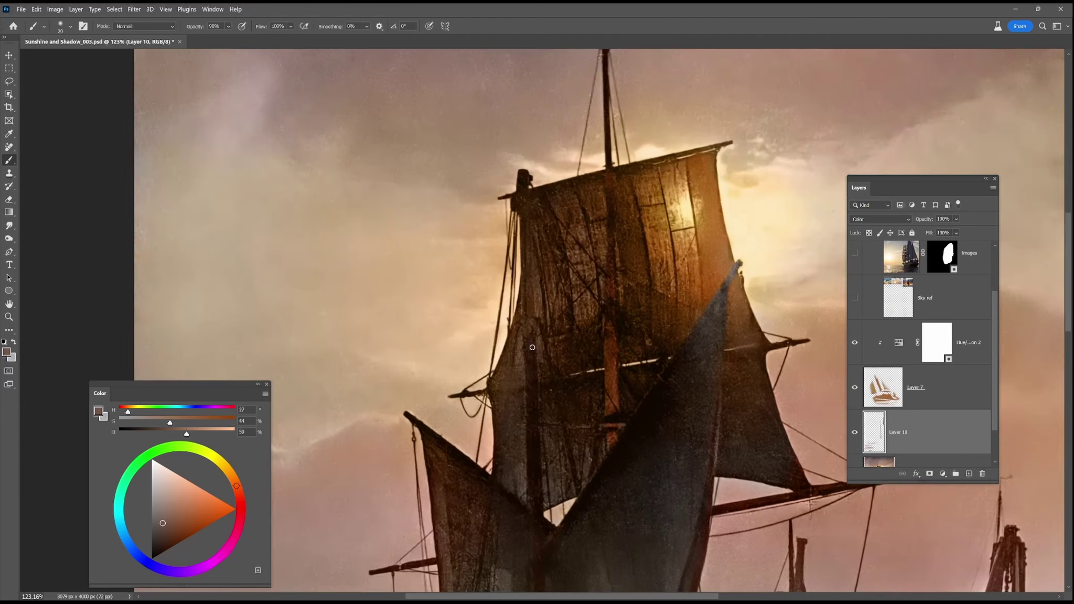
# Step: Sample the mast's red-brown and brush it along the ship's yards and boom and the background boat's mast
pyautogui.press('[')
pyautogui.keyDown('alt'); pyautogui.click(614, 388); pyautogui.keyUp('alt')
pyautogui.moveTo(701, 338); pyautogui.dragTo(634, 347)
pyautogui.moveTo(701, 509); pyautogui.dragTo(747, 509)
pyautogui.moveTo(742, 372); pyautogui.dragTo(748, 345)
pyautogui.scroll(3, 691, 414)
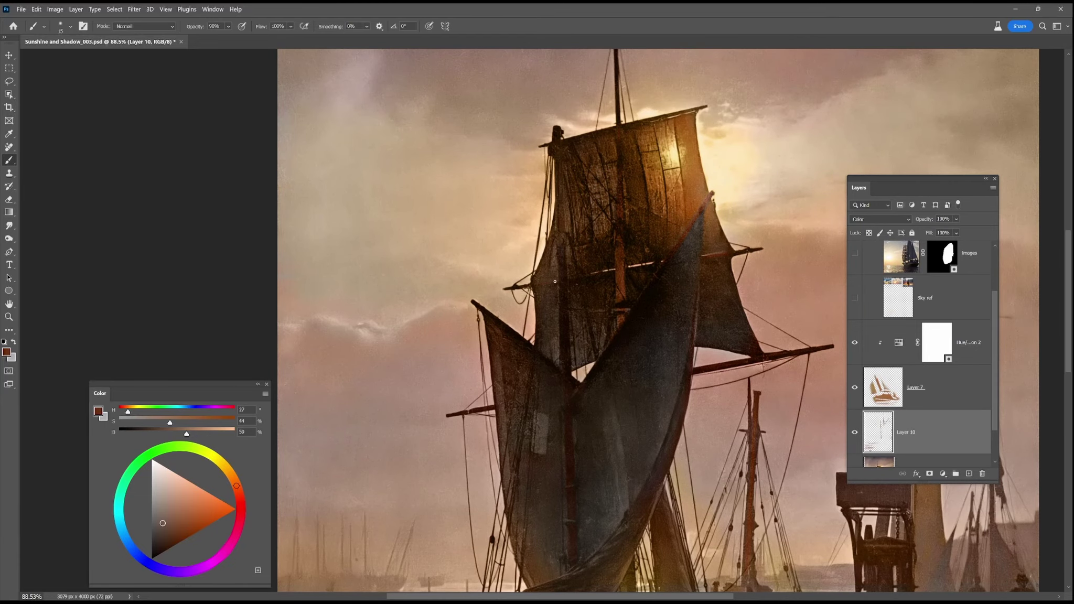
# Step: Tone the upper mast down with a near-neutral colour and brush the lower mast in a muted yellow-brown
pyautogui.click(155, 520)
pyautogui.moveTo(620, 288); pyautogui.dragTo(620, 247)
pyautogui.keyDown('alt'); pyautogui.click(622, 276); pyautogui.keyUp('alt')
pyautogui.click(232, 475)
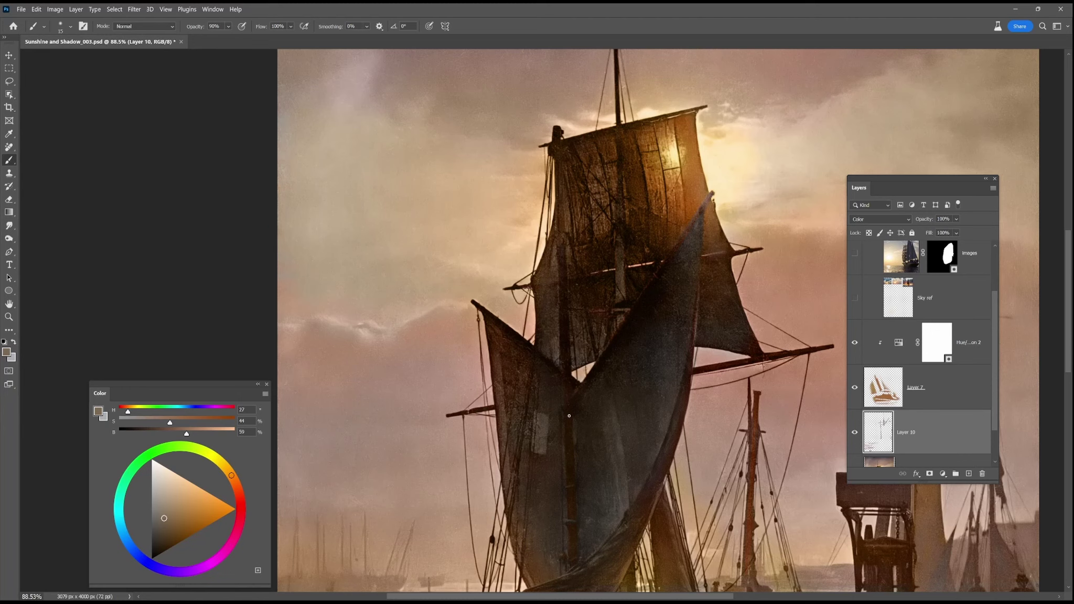
pyautogui.moveTo(580, 559); pyautogui.dragTo(569, 396)
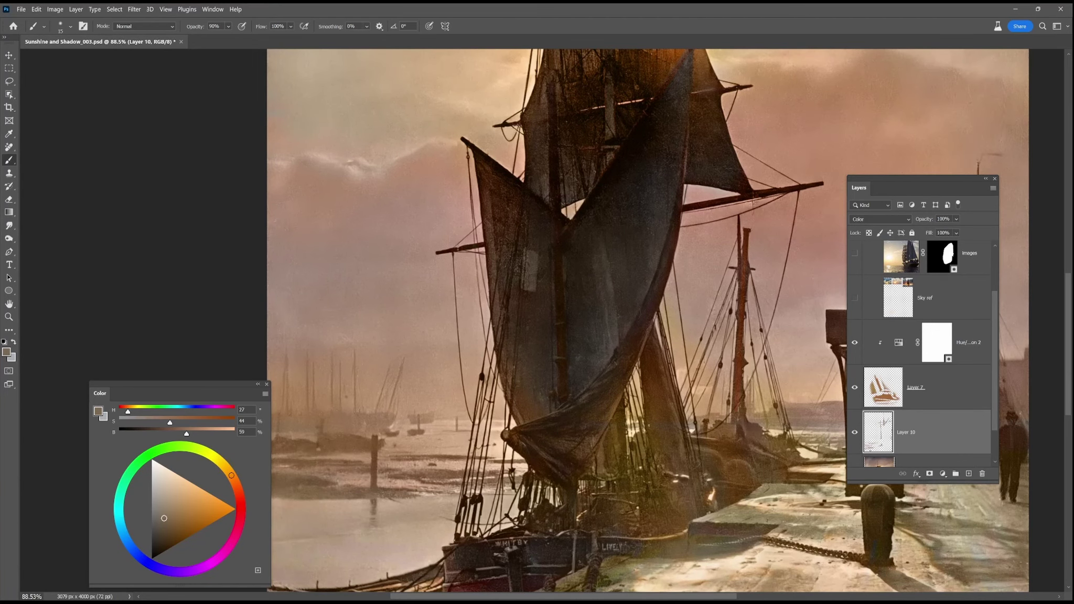
# Step: Sample a brown from the ship's hull and brush the hull and adjoining quay edge at 50% brush opacity
pyautogui.keyDown('alt'); pyautogui.click(594, 541); pyautogui.keyUp('alt')
pyautogui.moveTo(668, 542); pyautogui.dragTo(728, 434)
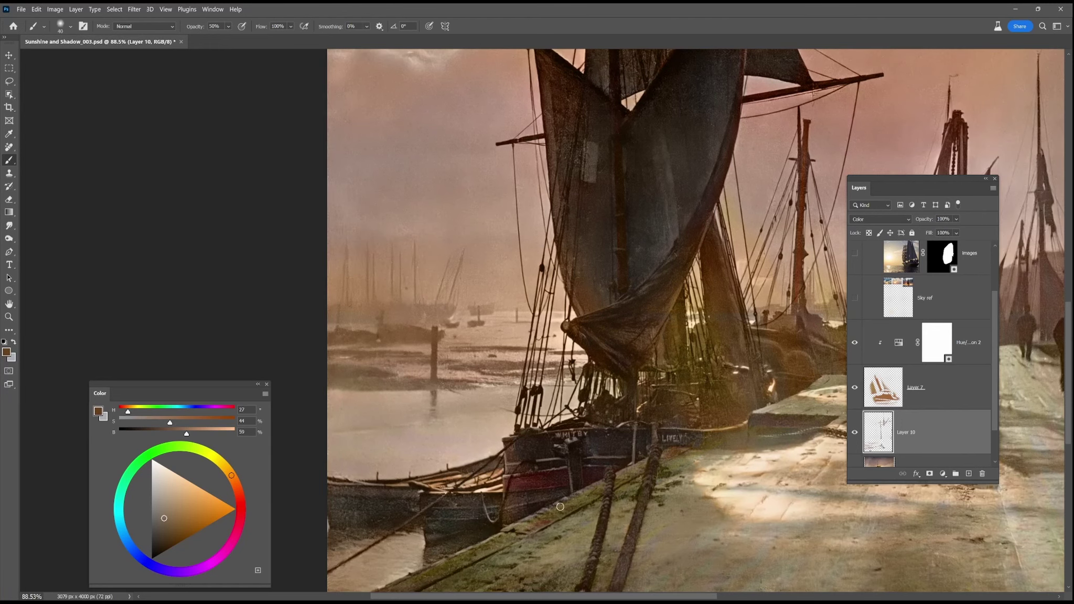
pyautogui.press('[')
pyautogui.moveTo(454, 536); pyautogui.dragTo(630, 457)
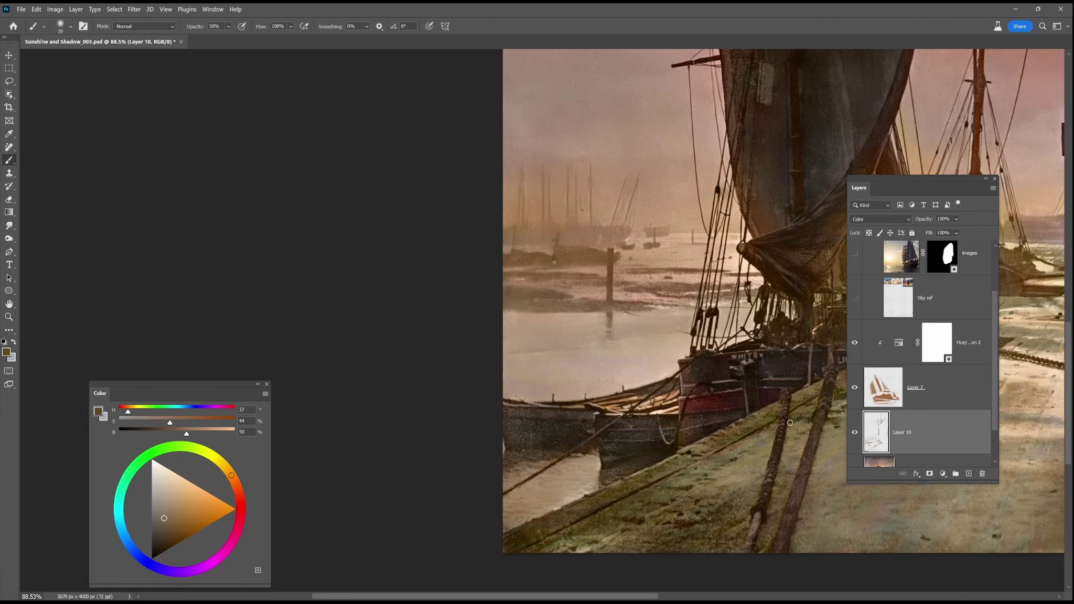
pyautogui.moveTo(790, 423); pyautogui.dragTo(704, 462)
# Step: Sample brown tones near the ship's stern and brush them over the background boat's hull
pyautogui.keyDown('alt'); pyautogui.click(770, 404); pyautogui.keyUp('alt')
pyautogui.keyDown('alt'); pyautogui.click(770, 419); pyautogui.keyUp('alt')
pyautogui.keyDown('alt'); pyautogui.click(768, 432); pyautogui.keyUp('alt')
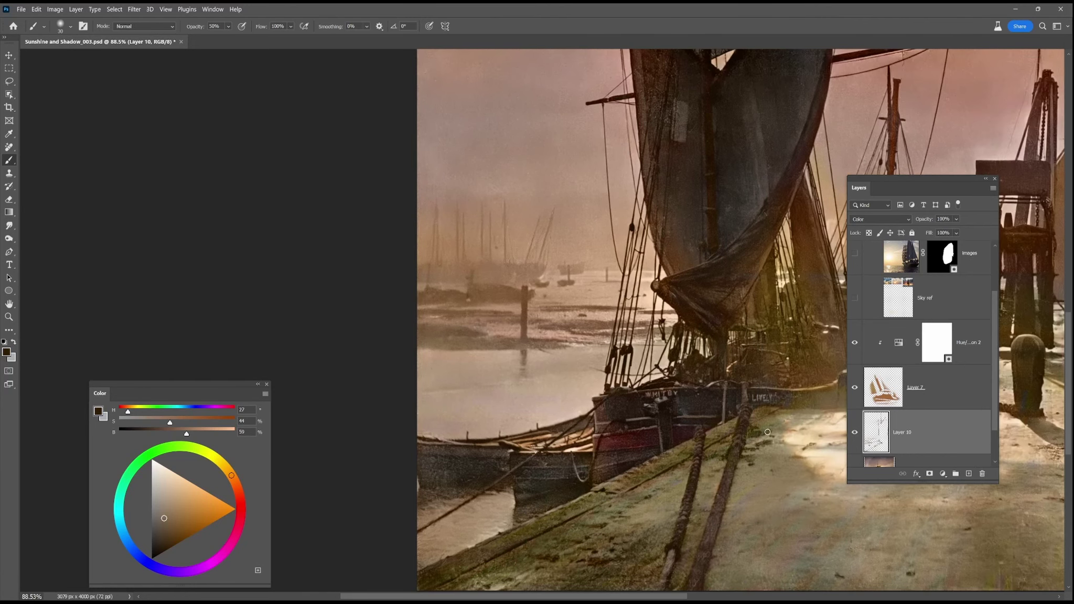
pyautogui.keyDown('alt'); pyautogui.click(796, 383); pyautogui.keyUp('alt')
pyautogui.moveTo(566, 268); pyautogui.dragTo(559, 440)
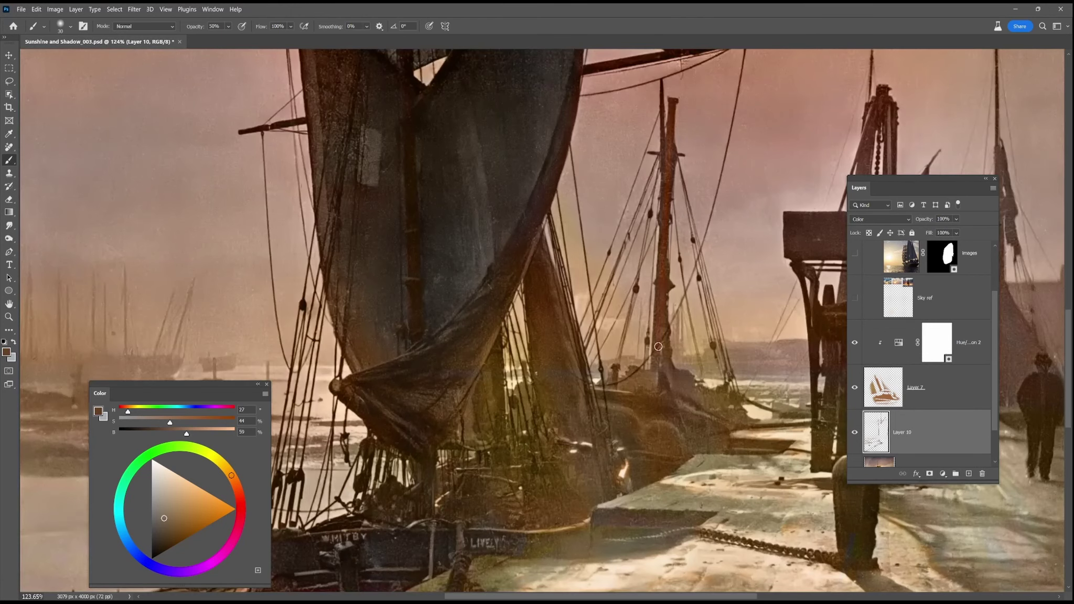
pyautogui.moveTo(677, 394); pyautogui.dragTo(720, 442)
# Step: Add a new layer at 29% opacity and brush a blue-violet over the background boat's hull
pyautogui.click(969, 473)
pyautogui.click(957, 220)
pyautogui.moveTo(977, 231); pyautogui.dragTo(945, 232)
pyautogui.click(157, 568)
pyautogui.click(179, 489)
pyautogui.moveTo(607, 395); pyautogui.dragTo(727, 443)
pyautogui.moveTo(616, 403)
pyautogui.mouseDown()
pyautogui.moveTo(733, 420)
pyautogui.moveTo(725, 436)
pyautogui.moveTo(545, 476)
pyautogui.moveTo(715, 432)
pyautogui.mouseUp()
# Step: Mute the violet on the background boat's hull, and brush a brown sampled near the rigging beside it
pyautogui.click(169, 506)
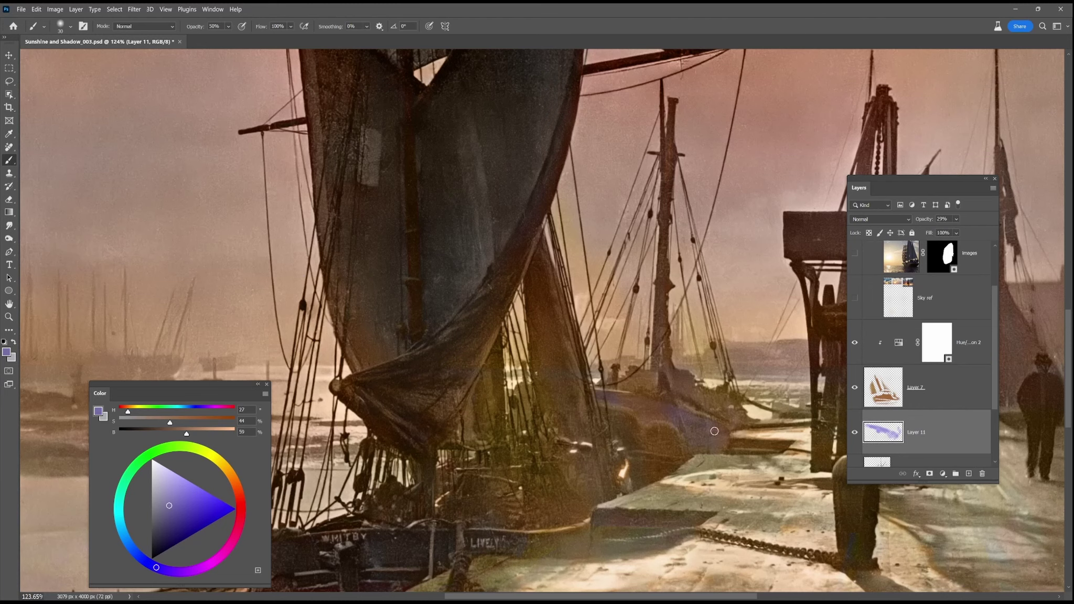
pyautogui.moveTo(606, 400)
pyautogui.mouseDown()
pyautogui.moveTo(668, 455)
pyautogui.moveTo(728, 431)
pyautogui.moveTo(674, 448)
pyautogui.mouseUp()
pyautogui.click(155, 512)
pyautogui.moveTo(636, 389)
pyautogui.mouseDown()
pyautogui.moveTo(598, 389)
pyautogui.moveTo(661, 389)
pyautogui.moveTo(652, 410)
pyautogui.mouseUp()
pyautogui.keyDown('alt'); pyautogui.click(513, 348); pyautogui.keyUp('alt')
pyautogui.moveTo(539, 401); pyautogui.dragTo(562, 417)
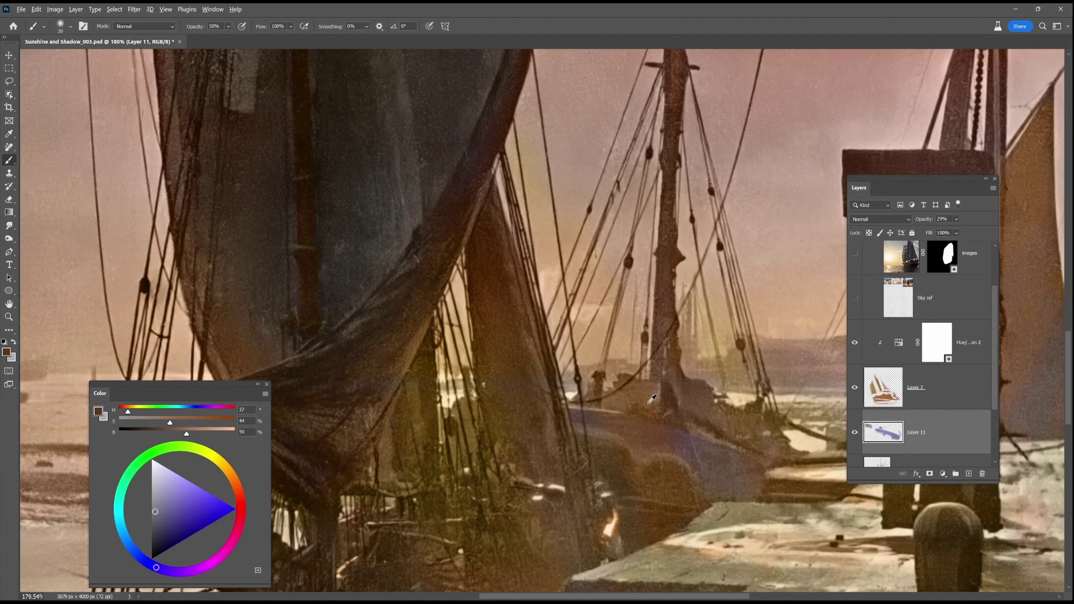
# Step: On Layer 10, brush the quay's stepped edge with a brown at 35% saturation and 90% brush opacity, adjusting the brush size
pyautogui.press('9')
pyautogui.moveTo(817, 525); pyautogui.dragTo(569, 394)
pyautogui.hotkey('alt', '[')
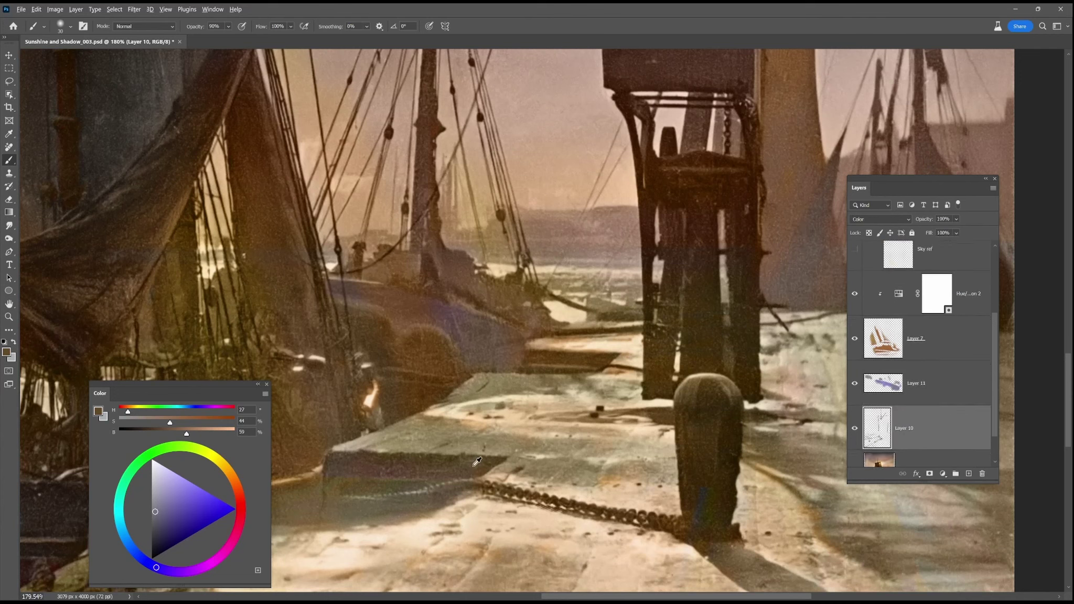
pyautogui.click(159, 422)
pyautogui.moveTo(401, 473)
pyautogui.mouseDown()
pyautogui.moveTo(389, 479)
pyautogui.moveTo(490, 461)
pyautogui.mouseUp()
pyautogui.keyDown('alt'); pyautogui.click(466, 480); pyautogui.keyUp('alt')
pyautogui.press('[')
pyautogui.press('[')
pyautogui.press(']')
pyautogui.press(']')
pyautogui.press(']')
pyautogui.press(']')
pyautogui.press(']')
pyautogui.press(']')
# Step: Toggle the visibility of Layer 11 and Layer 10 to compare their effect on the quay
pyautogui.click(854, 384)
pyautogui.click(855, 383)
pyautogui.click(855, 428)
pyautogui.click(854, 428)
# Step: Add a new layer, move it above the Hue/Saturation 2 adjustment, and set its blend mode to Color
pyautogui.click(907, 356)
pyautogui.hotkey('ctrl', 'shift', 'alt', 'n')
pyautogui.moveTo(897, 356); pyautogui.dragTo(908, 278)
pyautogui.click(882, 219)
pyautogui.click(868, 349)
# Step: Brush brown along the mooring chain and quay edge at 80% brush opacity, and reduce the brush size
pyautogui.click(677, 527)
pyautogui.press('8')
pyautogui.moveTo(637, 520)
pyautogui.mouseDown()
pyautogui.moveTo(661, 532)
pyautogui.moveTo(480, 484)
pyautogui.moveTo(418, 478)
pyautogui.mouseUp()
pyautogui.press('[')
pyautogui.press('[')
pyautogui.press('[')
pyautogui.press('[')
pyautogui.press('[')
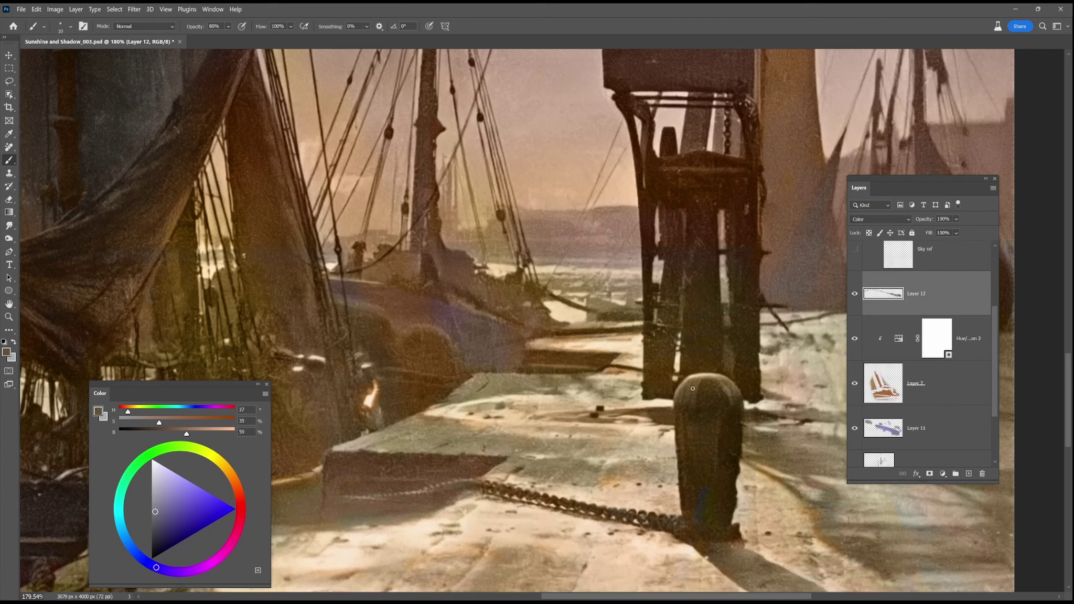
# Step: Enlarge the brush and paint a muted tone over the mooring bollard
pyautogui.press(']')
pyautogui.press(']')
pyautogui.press(']')
pyautogui.press(']')
pyautogui.press(']')
pyautogui.press(']')
pyautogui.press(']')
pyautogui.press(']')
pyautogui.press(']')
pyautogui.moveTo(708, 401)
pyautogui.mouseDown()
pyautogui.moveTo(721, 432)
pyautogui.moveTo(701, 417)
pyautogui.moveTo(724, 422)
pyautogui.moveTo(703, 497)
pyautogui.mouseUp()
# Step: Sample an olive grey near the bollard and brush it lightly over the surrounding quay with a smaller brush at 20% opacity
pyautogui.click(190, 528)
pyautogui.keyDown('alt'); pyautogui.click(687, 460); pyautogui.keyUp('alt')
pyautogui.moveTo(691, 454)
pyautogui.mouseDown()
pyautogui.moveTo(708, 458)
pyautogui.moveTo(716, 387)
pyautogui.moveTo(720, 517)
pyautogui.moveTo(625, 411)
pyautogui.moveTo(599, 440)
pyautogui.mouseUp()
pyautogui.press('2')
pyautogui.press('[')
pyautogui.press('[')
pyautogui.press('[')
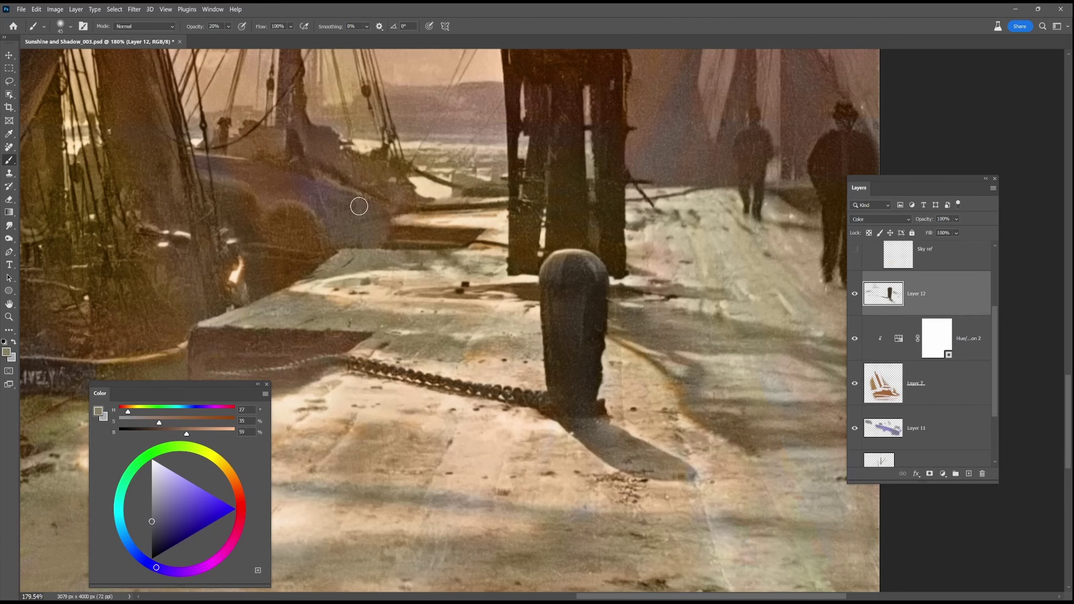
pyautogui.scroll(-5, 664, 409)
pyautogui.scroll(4, 401, 436)
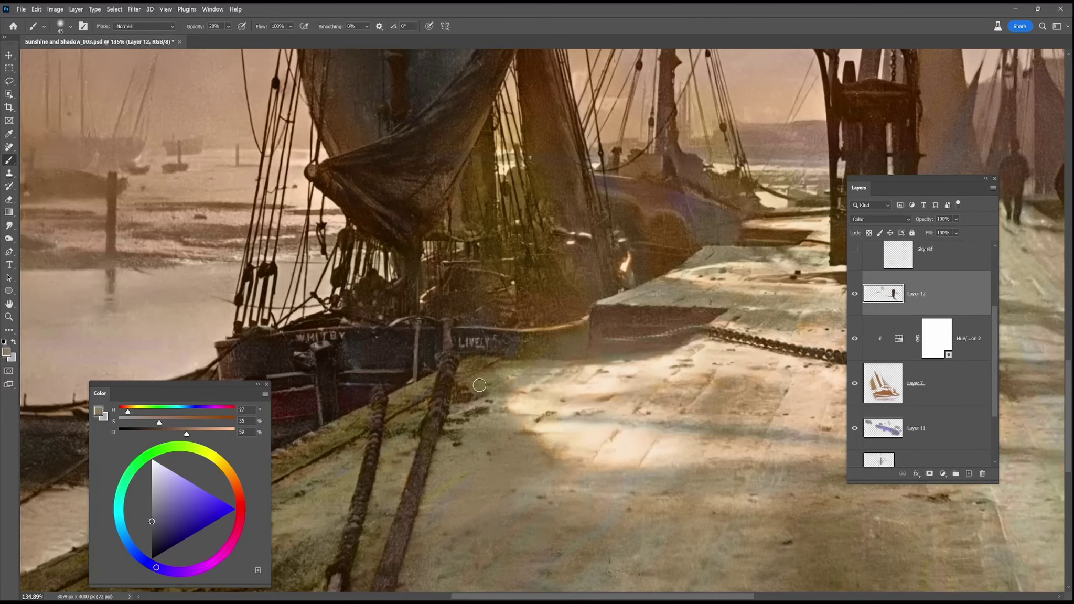
pyautogui.scroll(-4, 536, 494)
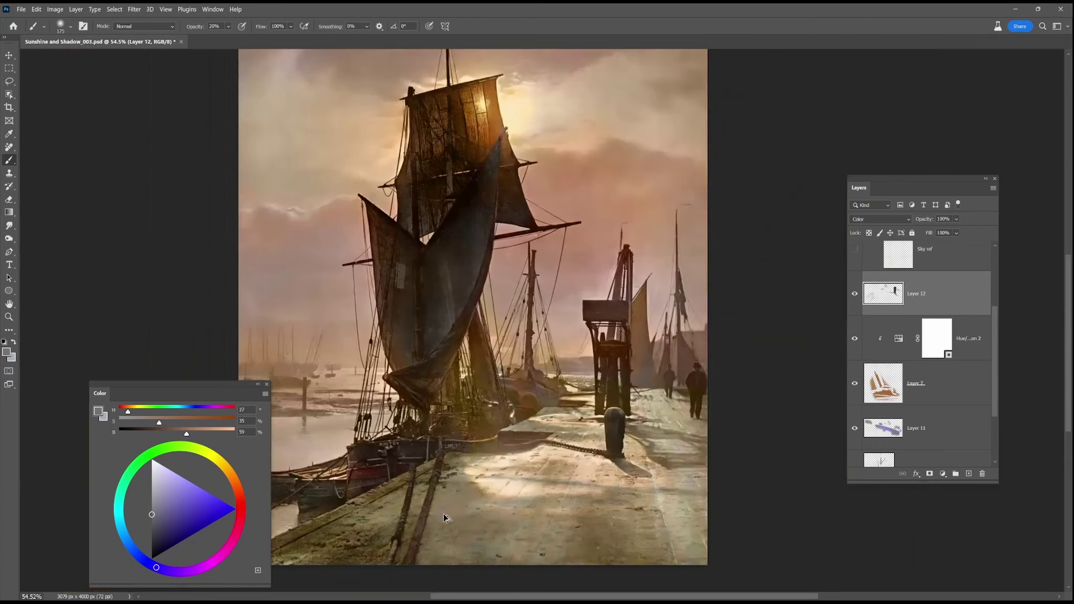
# Step: Reduce the brush size and lightly brush a sampled brown and a muted tan around the lower fold of the front sail
pyautogui.press('[')
pyautogui.press('[')
pyautogui.press('[')
pyautogui.press('[')
pyautogui.press('[')
pyautogui.press('[')
pyautogui.press('[')
pyautogui.press('[')
pyautogui.press('[')
pyautogui.press('[')
pyautogui.press('[')
pyautogui.press(']')
pyautogui.press(']')
pyautogui.press(']')
pyautogui.press(']')
pyautogui.moveTo(443, 380)
pyautogui.mouseDown()
pyautogui.moveTo(480, 355)
pyautogui.moveTo(446, 383)
pyautogui.moveTo(494, 383)
pyautogui.mouseUp()
pyautogui.keyDown('alt'); pyautogui.click(522, 411); pyautogui.keyUp('alt')
pyautogui.press('[')
pyautogui.press('[')
pyautogui.press('[')
pyautogui.press('[')
pyautogui.press('[')
pyautogui.press('[')
pyautogui.press('[')
pyautogui.press('[')
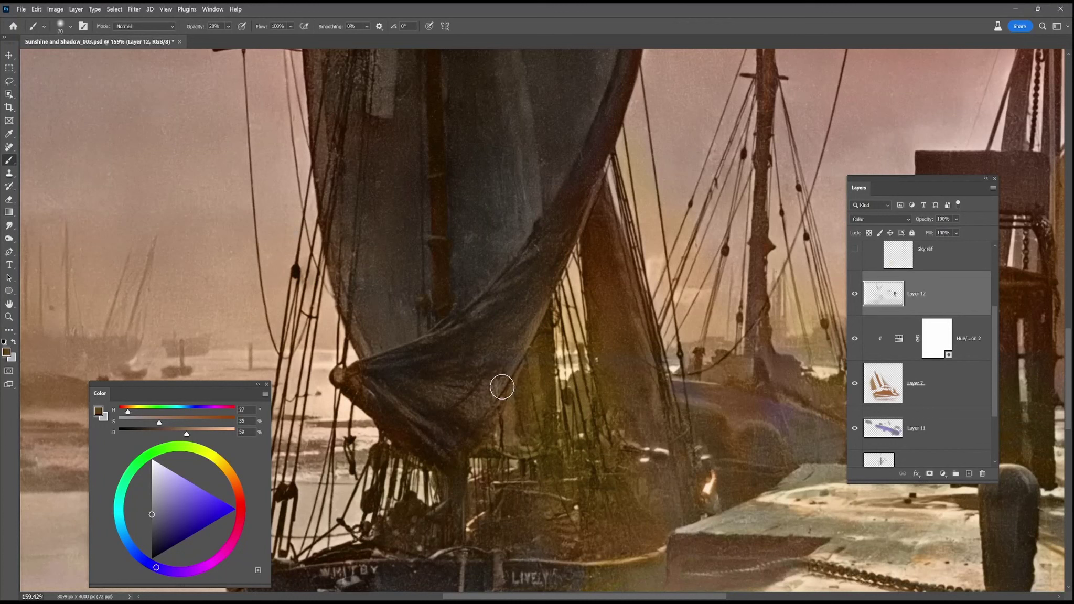
pyautogui.click(166, 500)
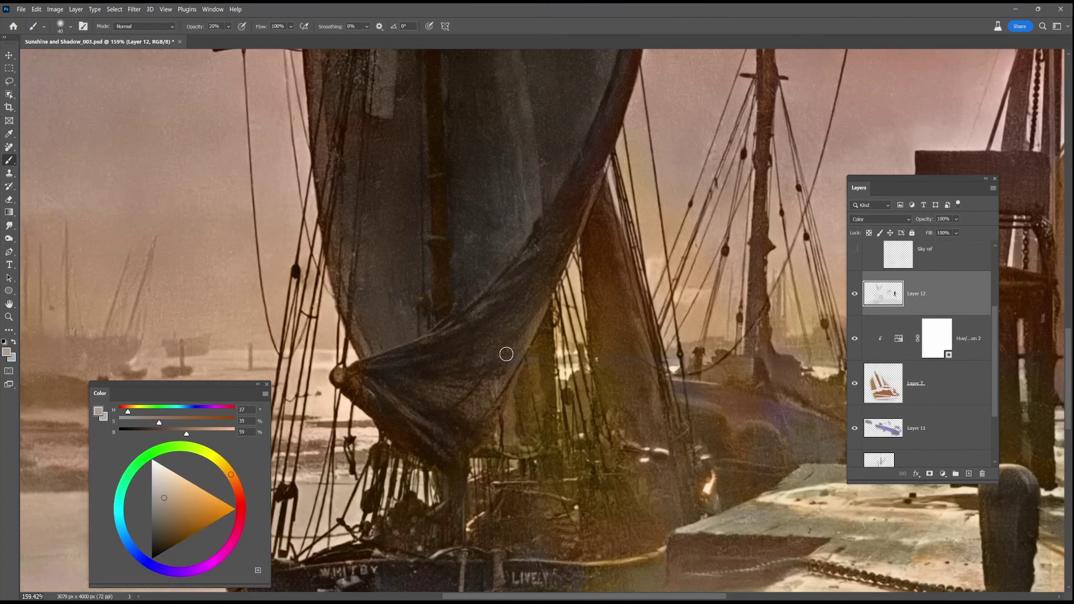
# Step: Set the brush opacity to 100%, sample the front sail's dark grey, and paint along the sail's edge
pyautogui.scroll(1, 998, 293)
pyautogui.moveTo(997, 289); pyautogui.dragTo(997, 290)
pyautogui.moveTo(228, 26); pyautogui.dragTo(271, 38)
pyautogui.keyDown('alt'); pyautogui.click(523, 339); pyautogui.keyUp('alt')
pyautogui.keyDown('alt'); pyautogui.click(475, 411); pyautogui.keyUp('alt')
pyautogui.moveTo(492, 365)
pyautogui.mouseDown()
pyautogui.moveTo(454, 356)
pyautogui.moveTo(588, 188)
pyautogui.moveTo(621, 110)
pyautogui.moveTo(562, 357)
pyautogui.mouseUp()
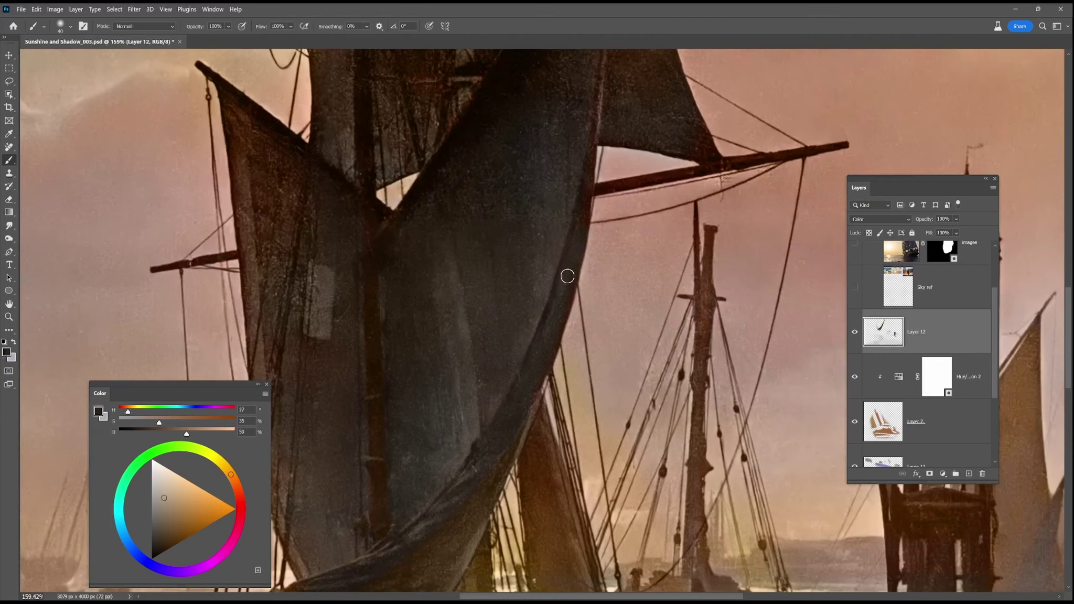
# Step: Tint the small figure on the ship's deck with red and a pale skin tone using a smaller brush at 40% opacity
pyautogui.moveTo(586, 456); pyautogui.dragTo(695, 297)
pyautogui.press('4')
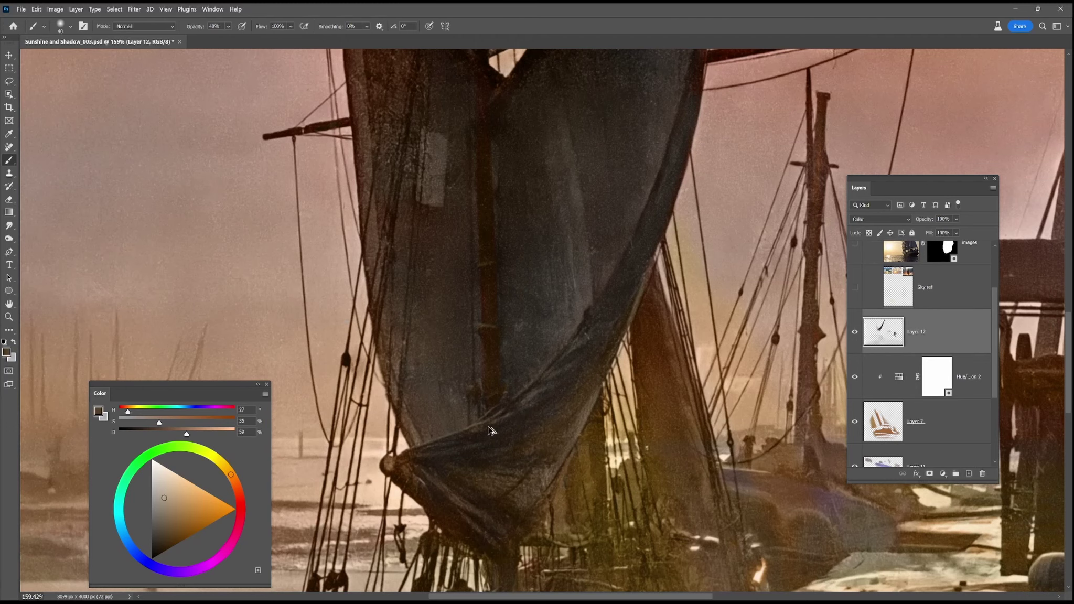
pyautogui.scroll(-5, 604, 408)
pyautogui.scroll(5, 553, 467)
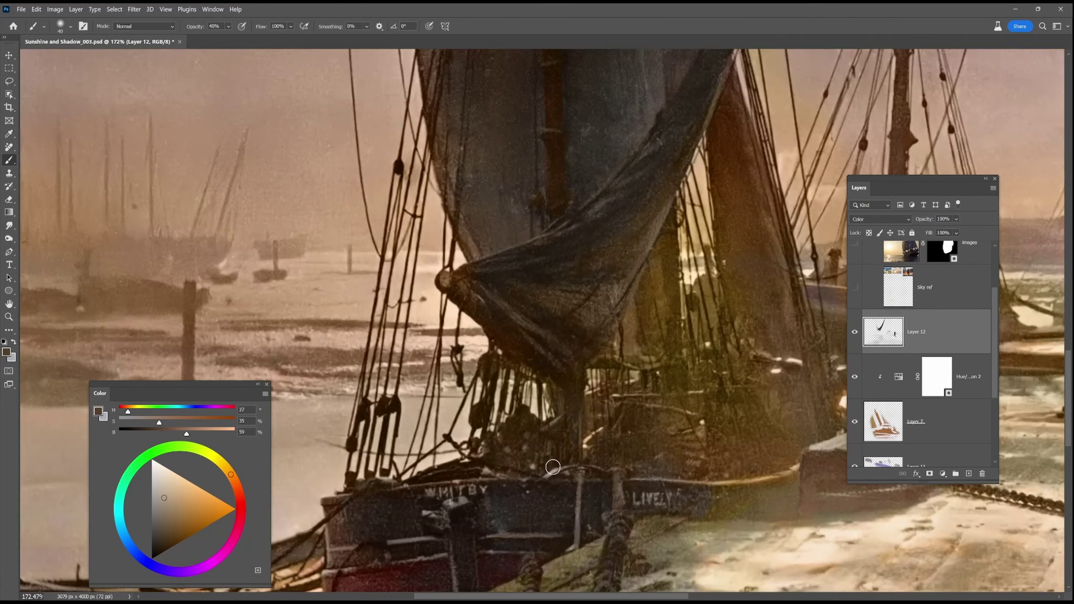
pyautogui.click(240, 497)
pyautogui.click(166, 515)
pyautogui.click(234, 480)
pyautogui.press('[')
pyautogui.press('[')
pyautogui.press('[')
pyautogui.press('[')
pyautogui.press('[')
pyautogui.click(168, 488)
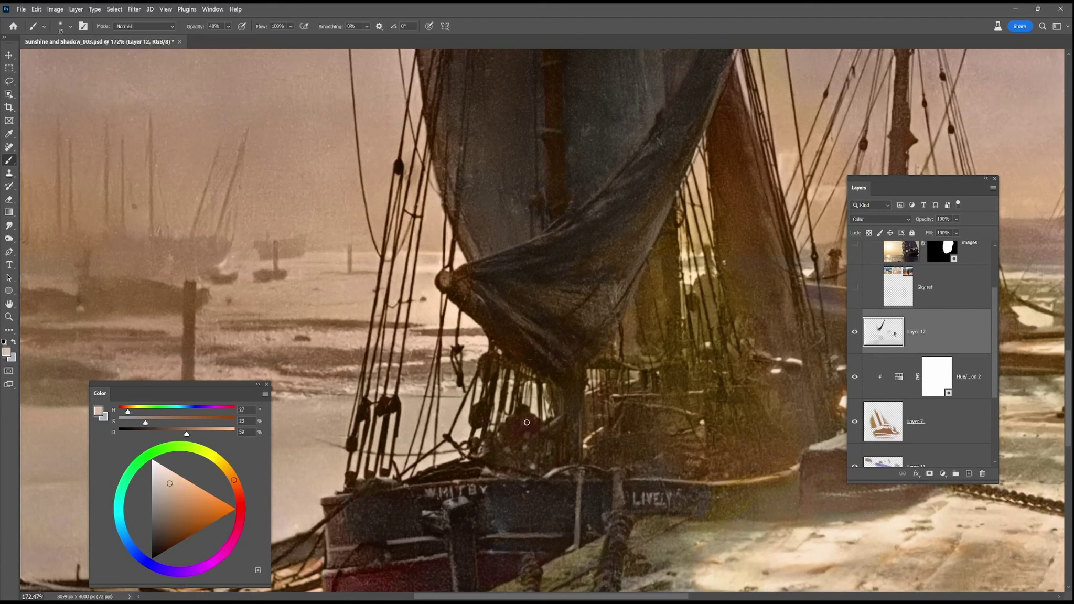
# Step: Sample tones from the deck and hull and touch up the neighbouring deck details with a muted blue
pyautogui.keyDown('alt'); pyautogui.click(528, 446); pyautogui.keyUp('alt')
pyautogui.keyDown('alt'); pyautogui.click(441, 510); pyautogui.keyUp('alt')
pyautogui.scroll(-5, 526, 463)
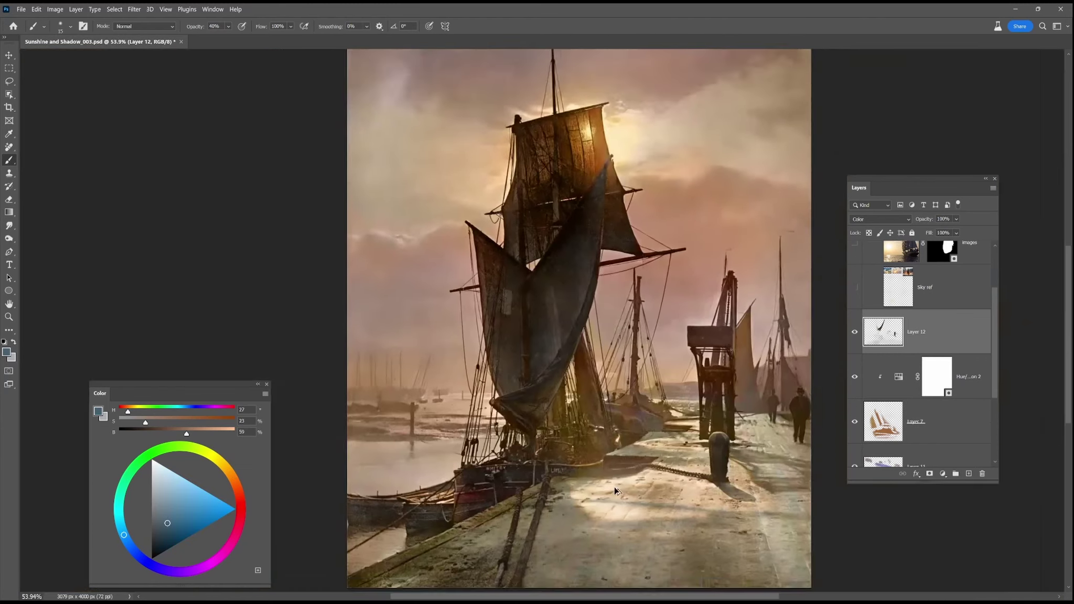
pyautogui.scroll(4, 604, 480)
pyautogui.scroll(-4, 656, 446)
pyautogui.moveTo(716, 424); pyautogui.dragTo(639, 450)
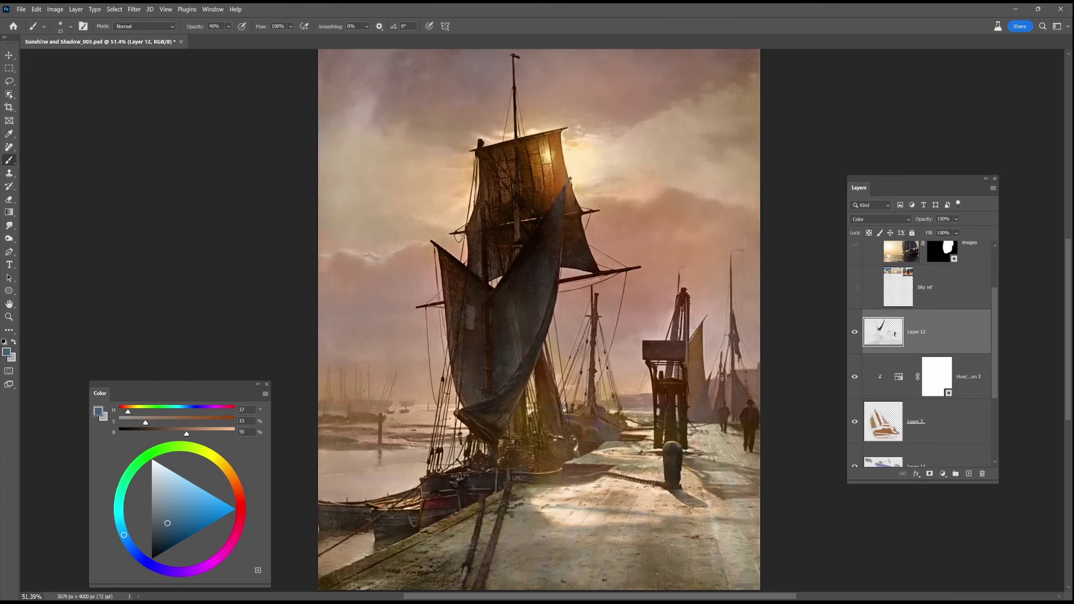
# Step: Enlarge the brush, set its opacity to 30%, and glaze sampled sail tones over the sail behind the large front sail
pyautogui.keyDown('alt'); pyautogui.click(529, 330); pyautogui.keyUp('alt')
pyautogui.press('3')
pyautogui.press(']')
pyautogui.press(']')
pyautogui.press(']')
pyautogui.press(']')
pyautogui.press(']')
pyautogui.press(']')
pyautogui.press(']')
pyautogui.press(']')
pyautogui.press(']')
pyautogui.press(']')
pyautogui.press(']')
pyautogui.press(']')
pyautogui.press(']')
pyautogui.moveTo(551, 414); pyautogui.dragTo(544, 370)
pyautogui.keyDown('alt'); pyautogui.click(519, 429); pyautogui.keyUp('alt')
pyautogui.moveTo(551, 426); pyautogui.dragTo(541, 366)
# Step: Sample tones around the background ship and wooden winch and brush them over that area with a smaller brush
pyautogui.keyDown('alt'); pyautogui.click(651, 433); pyautogui.keyUp('alt')
pyautogui.moveTo(641, 382); pyautogui.dragTo(676, 420)
pyautogui.press('[')
pyautogui.press('[')
pyautogui.press('[')
pyautogui.press('[')
pyautogui.press('[')
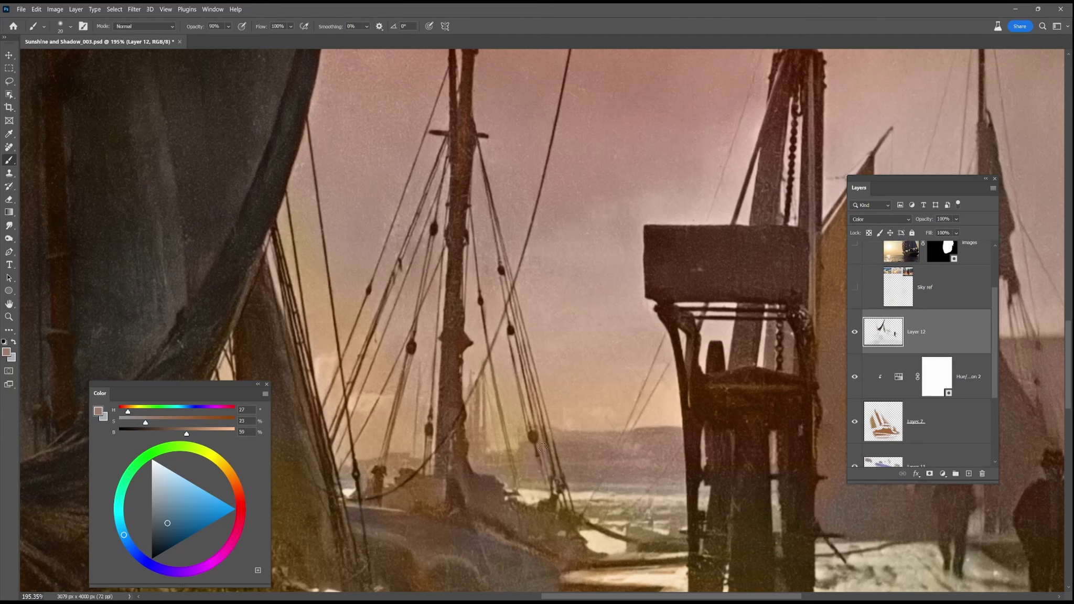
pyautogui.keyDown('alt'); pyautogui.click(598, 487); pyautogui.keyUp('alt')
pyautogui.keyDown('alt'); pyautogui.click(594, 510); pyautogui.keyUp('alt')
pyautogui.scroll(-5, 408, 510)
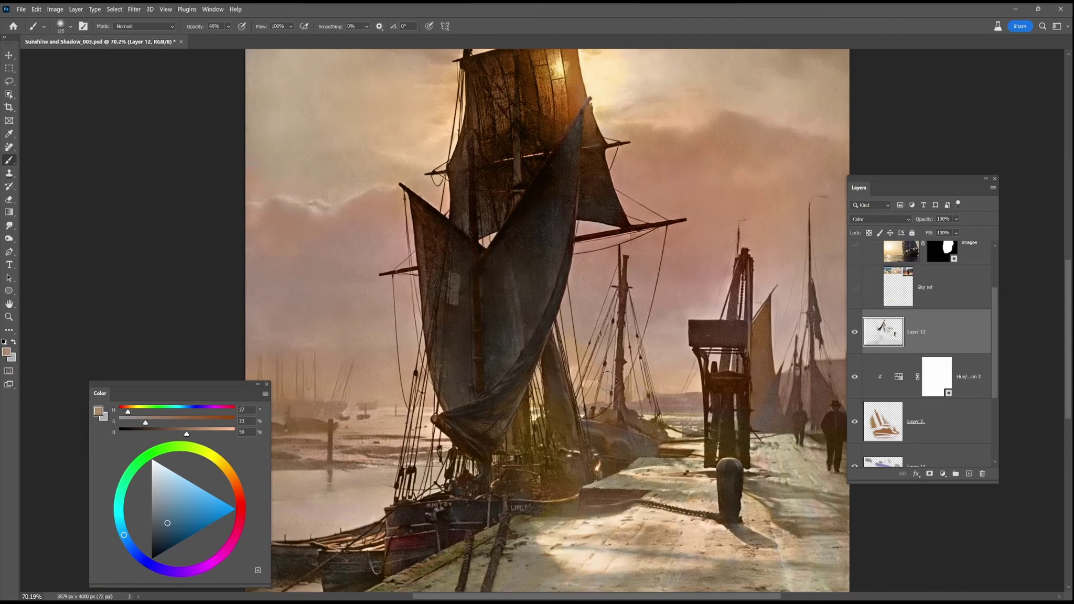
# Step: Sample colours from the distant shoreline and mudflats and brush them over the background beside the ship with a reduced brush
pyautogui.moveTo(365, 443); pyautogui.dragTo(481, 453)
pyautogui.keyDown('alt'); pyautogui.click(399, 473); pyautogui.keyUp('alt')
pyautogui.press('[')
pyautogui.press('[')
pyautogui.press('[')
pyautogui.press('[')
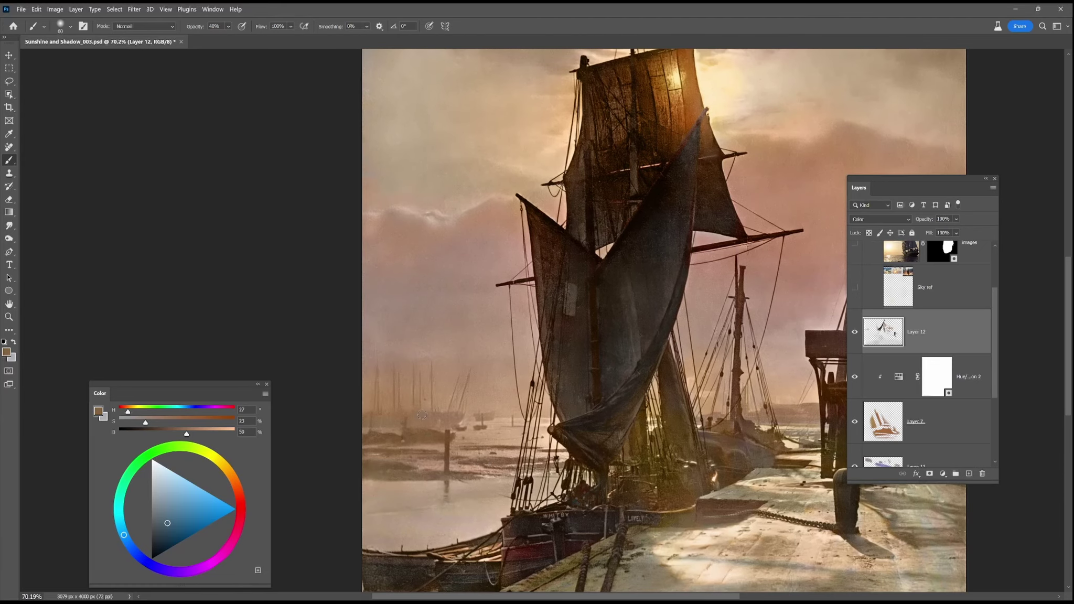
pyautogui.keyDown('alt'); pyautogui.click(416, 401); pyautogui.keyUp('alt')
pyautogui.keyDown('alt'); pyautogui.click(503, 551); pyautogui.keyUp('alt')
pyautogui.keyDown('alt'); pyautogui.click(375, 421); pyautogui.keyUp('alt')
pyautogui.moveTo(502, 443); pyautogui.dragTo(385, 357)
pyautogui.keyDown('alt'); pyautogui.click(385, 357); pyautogui.keyUp('alt')
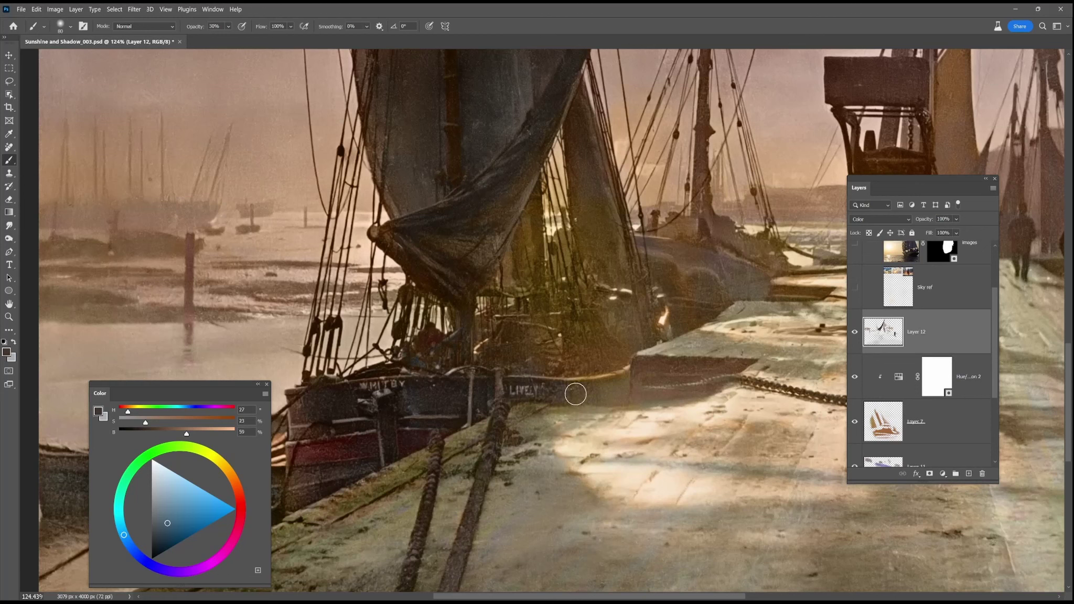
# Step: Sample dark tones beside the quay wall and brush them over the adjoining hull with a smaller brush at 30% opacity
pyautogui.keyDown('alt'); pyautogui.click(653, 348); pyautogui.keyUp('alt')
pyautogui.press('[')
pyautogui.press('[')
pyautogui.press('[')
pyautogui.press('[')
pyautogui.keyDown('alt'); pyautogui.click(627, 374); pyautogui.keyUp('alt')
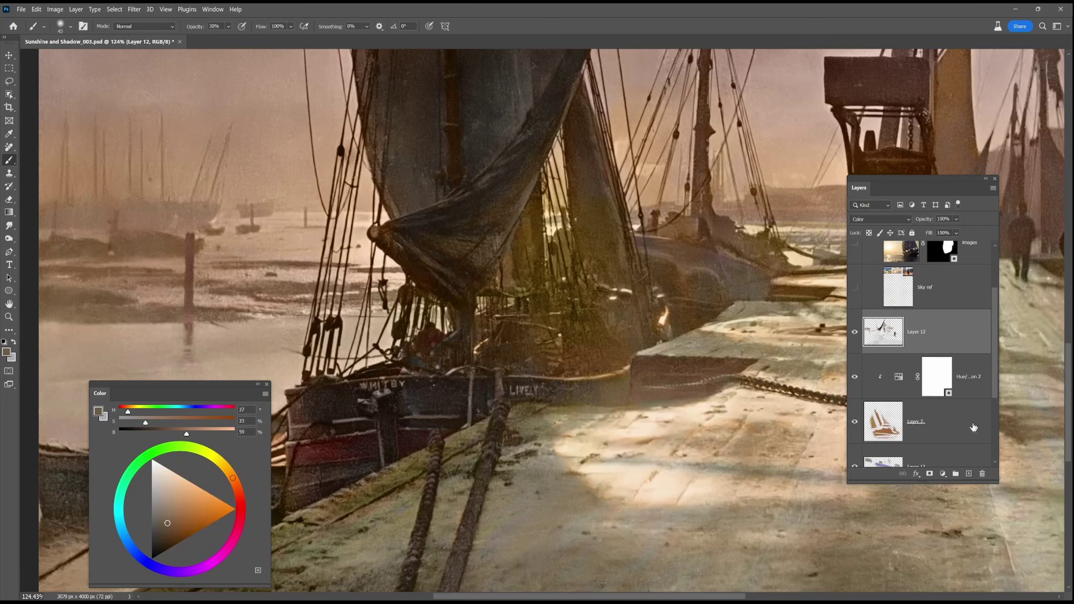
# Step: Shrink the brush, choose an orange-red, and tint the small bright details on the ship's deck and rail
pyautogui.press('[')
pyautogui.press('[')
pyautogui.press('[')
pyautogui.press('[')
pyautogui.press('[')
pyautogui.press('[')
pyautogui.press('[')
pyautogui.click(238, 491)
pyautogui.click(192, 513)
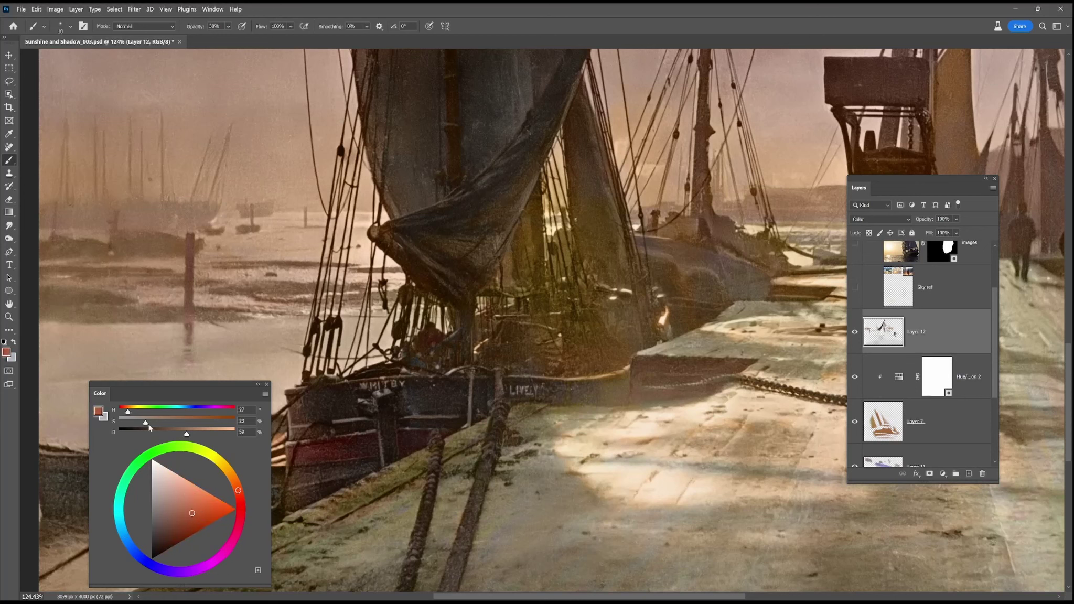
pyautogui.keyDown('alt'); pyautogui.click(618, 395); pyautogui.keyUp('alt')
pyautogui.keyDown('alt'); pyautogui.click(664, 317); pyautogui.keyUp('alt')
pyautogui.click(210, 508)
pyautogui.moveTo(659, 361)
pyautogui.mouseDown()
pyautogui.moveTo(588, 361)
pyautogui.moveTo(703, 349)
pyautogui.mouseUp()
# Step: Choose a warm yellow, enlarge the brush slightly, and brush the deck highlights at 50% and 30% opacity
pyautogui.click(233, 478)
pyautogui.press(']')
pyautogui.press(']')
pyautogui.press(']')
pyautogui.press('5')
pyautogui.click(222, 464)
pyautogui.click(151, 422)
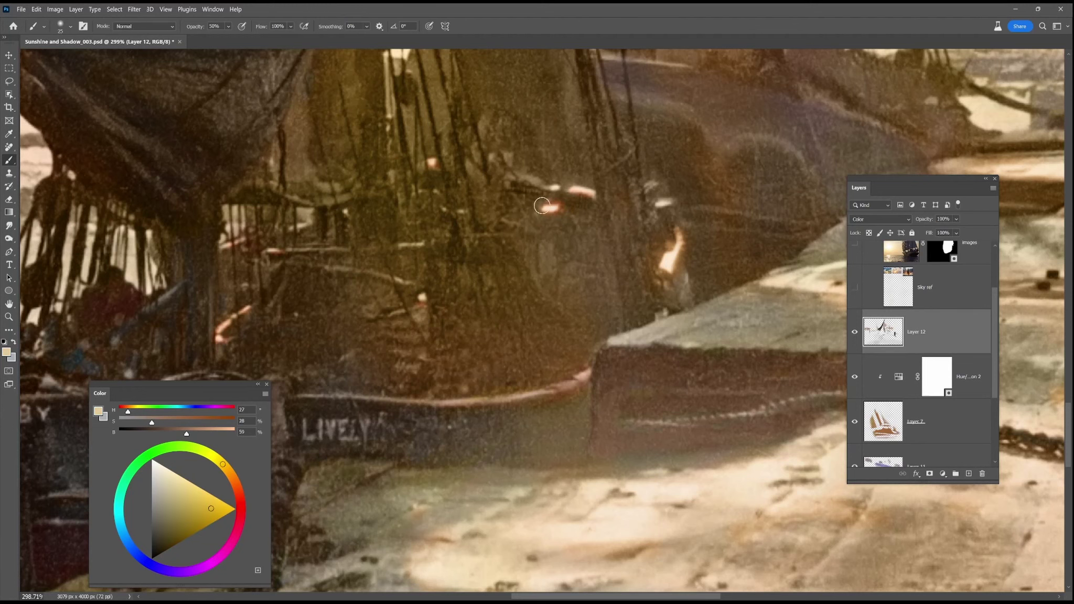
pyautogui.press('3')
pyautogui.moveTo(368, 345); pyautogui.dragTo(340, 335)
pyautogui.click(217, 478)
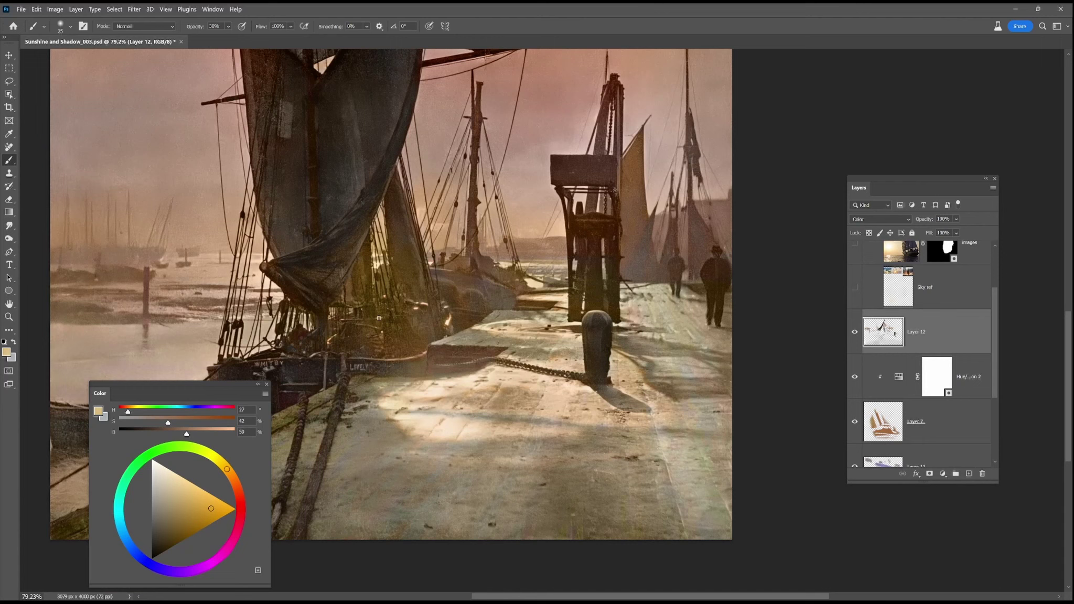
# Step: Enlarge the brush to 200 px at 20% opacity and glaze muted orange over the ship and quay on a new Color-mode layer
pyautogui.click(214, 495)
pyautogui.press(']')
pyautogui.press(']')
pyautogui.press(']')
pyautogui.press(']')
pyautogui.press(']')
pyautogui.press(']')
pyautogui.press(']')
pyautogui.press(']')
pyautogui.press(']')
pyautogui.press(']')
pyautogui.press('2')
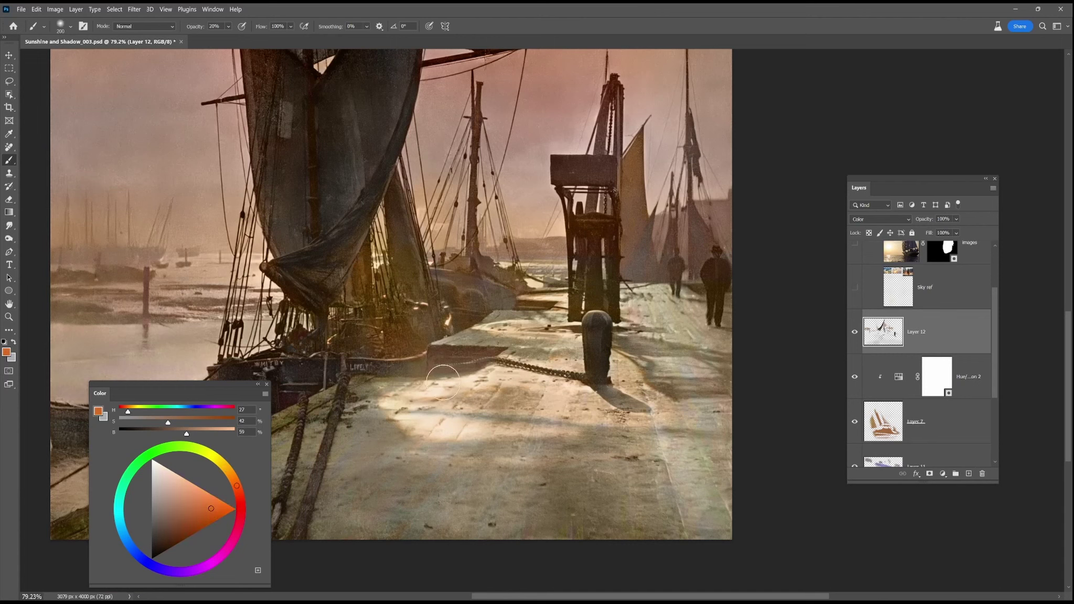
pyautogui.click(969, 473)
pyautogui.click(184, 505)
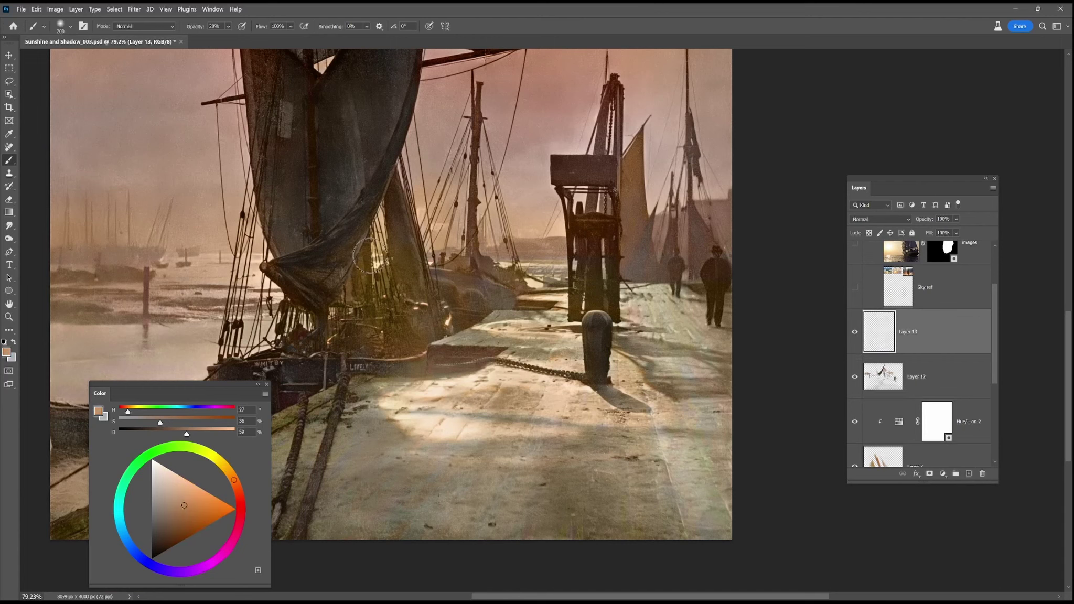
pyautogui.click(880, 219)
pyautogui.click(859, 488)
pyautogui.moveTo(396, 313)
pyautogui.mouseDown()
pyautogui.moveTo(396, 336)
pyautogui.moveTo(426, 356)
pyautogui.moveTo(501, 337)
pyautogui.mouseUp()
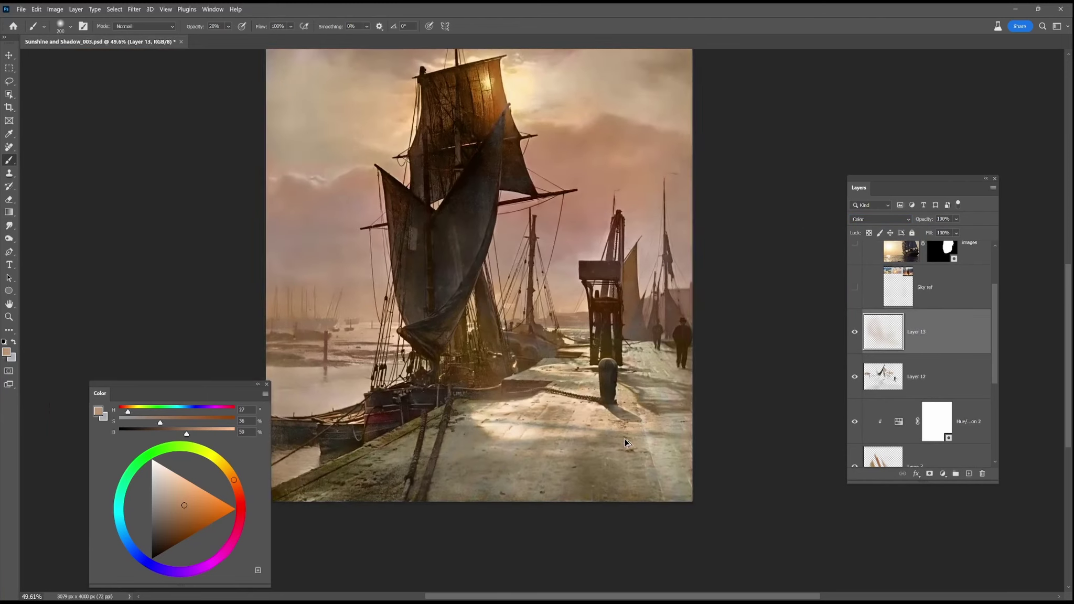
# Step: Fit the image to the window and save the document as Sunshine and Shadow_004.psd
pyautogui.hotkey('ctrl', '0')
pyautogui.click(21, 9)
pyautogui.click(35, 122)
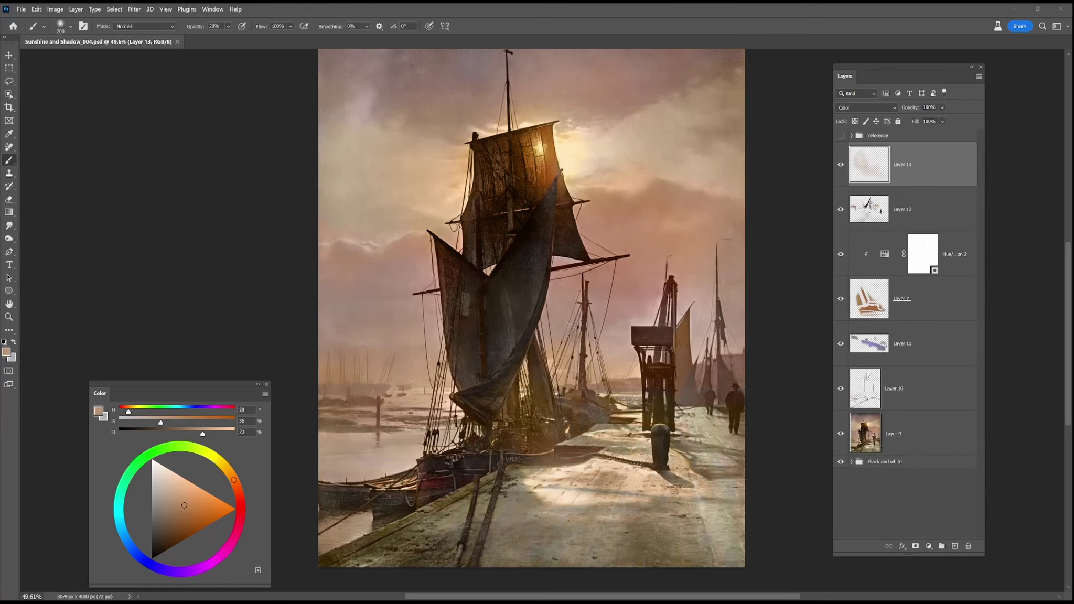
# Step: Add a Color Lookup adjustment above Layer 13 and try the 3Strip.look and Crisp_Winter.look 3D LUTs
pyautogui.click(929, 546)
pyautogui.click(944, 493)
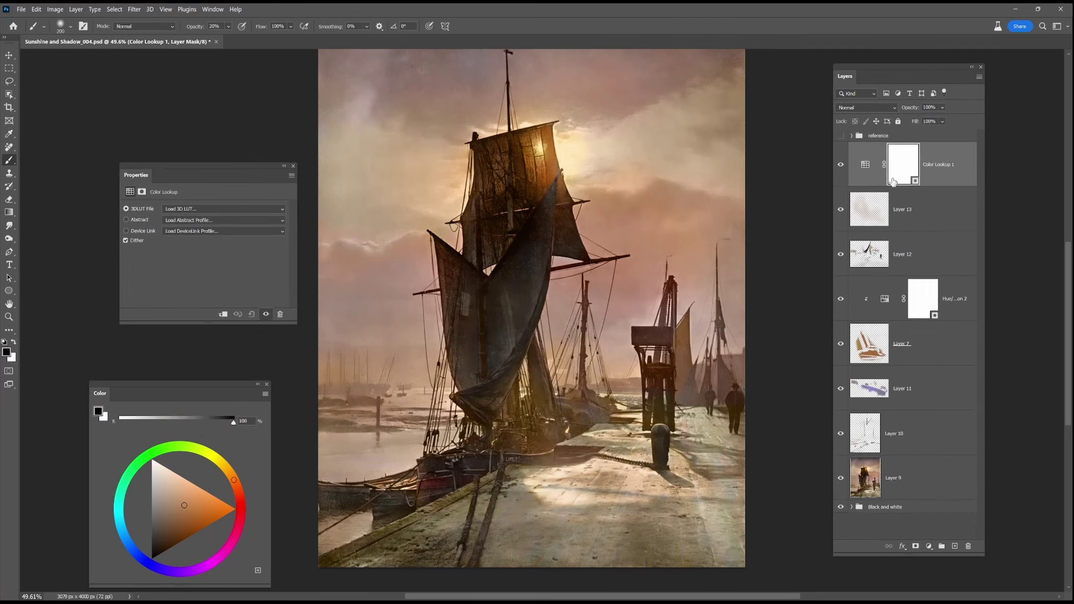
pyautogui.click(173, 210)
pyautogui.click(183, 247)
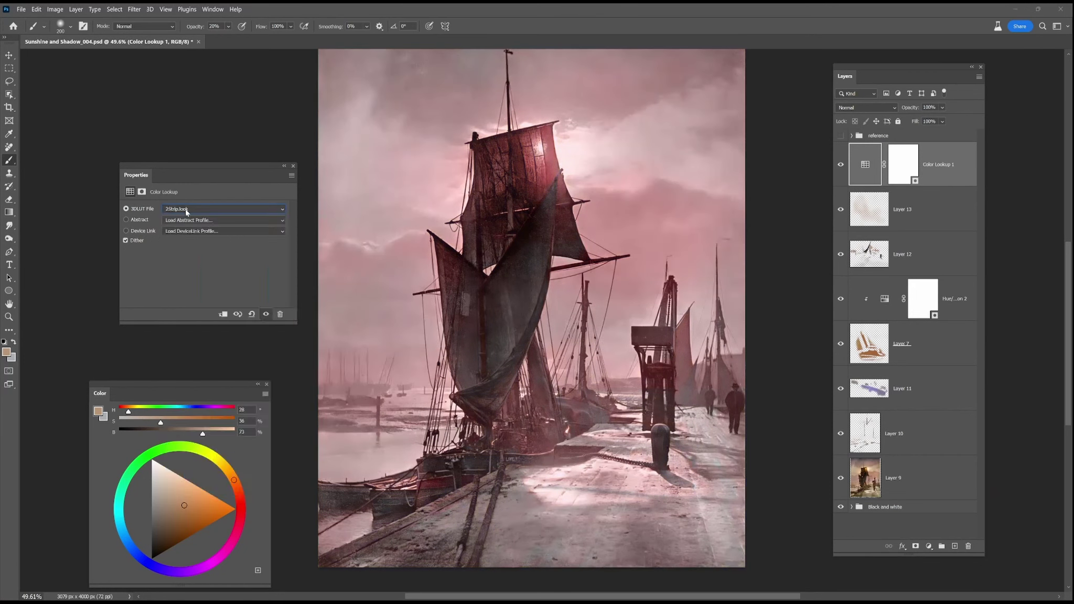
pyautogui.click(200, 209)
pyautogui.click(192, 294)
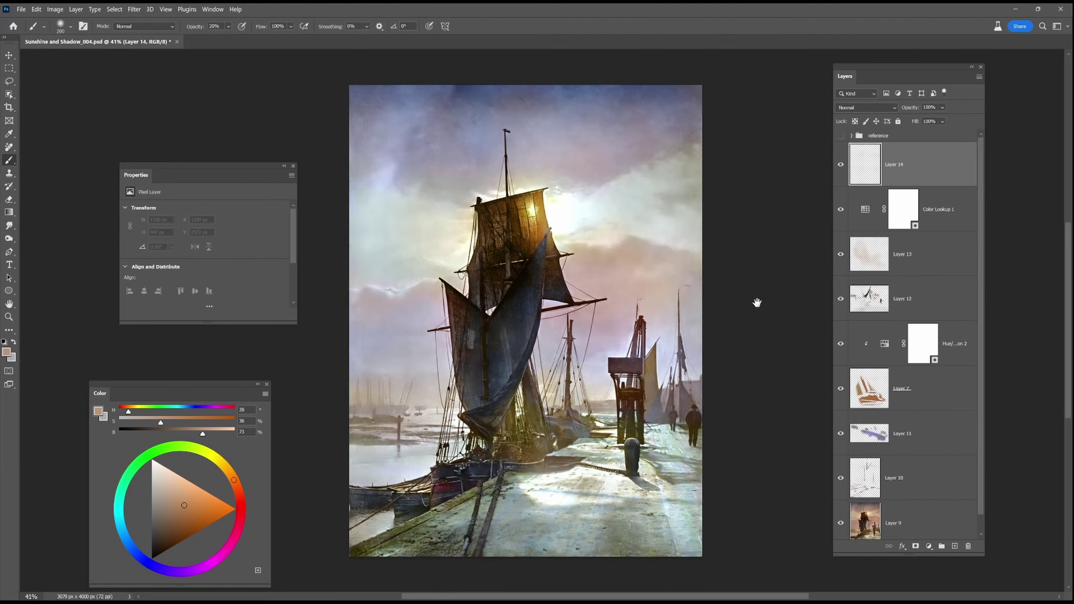
# Step: Reselect the Color Lookup adjustment, try several 3D LUTs including Fuji F125 Kodak 2395, and load Soft_Warming.look
pyautogui.scroll(1, 757, 302)
pyautogui.click(903, 209)
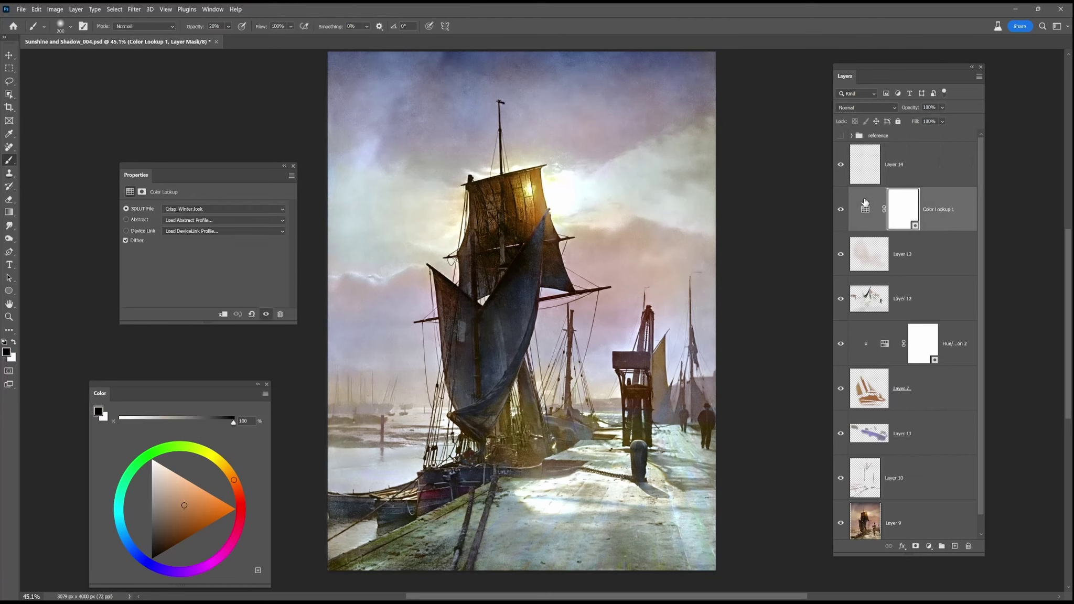
pyautogui.click(224, 209)
pyautogui.click(200, 324)
pyautogui.click(195, 210)
pyautogui.click(220, 353)
pyautogui.click(206, 210)
pyautogui.click(225, 381)
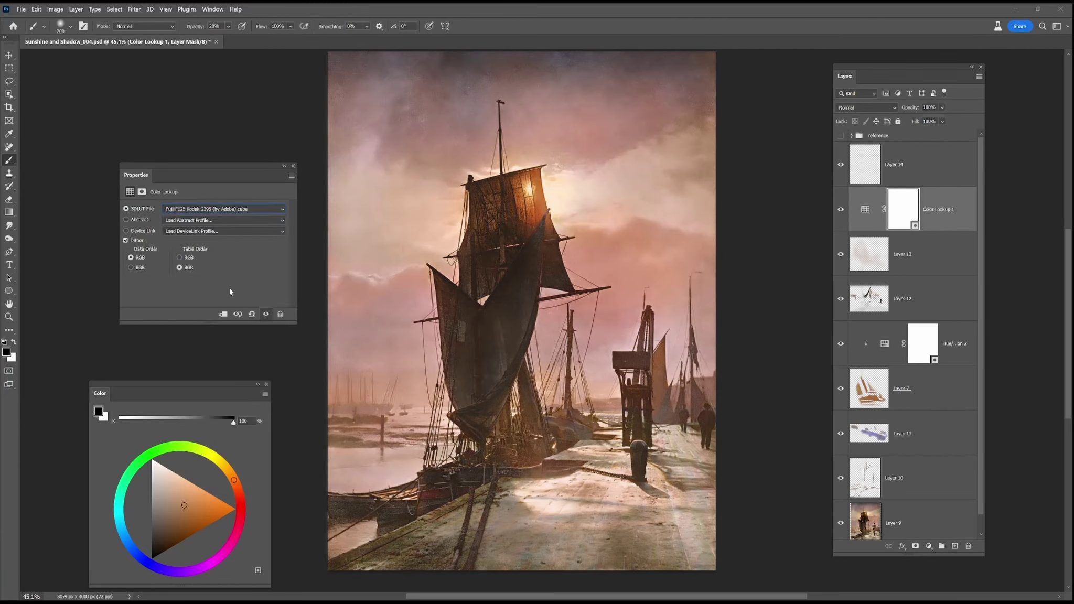
pyautogui.click(221, 208)
pyautogui.click(190, 457)
pyautogui.click(208, 210)
pyautogui.click(194, 476)
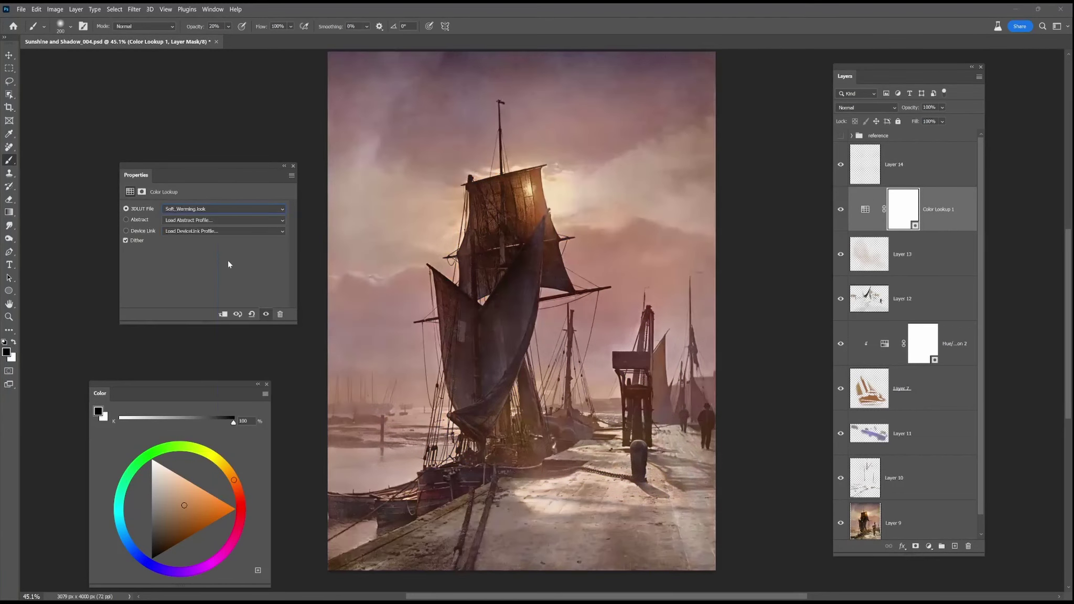
# Step: Load another 3D LUT in the Color Lookup adjustment, adjust the layer's opacity and compare the image with and without it
pyautogui.click(221, 208)
pyautogui.click(200, 295)
pyautogui.moveTo(942, 108); pyautogui.dragTo(933, 120)
pyautogui.click(840, 209)
pyautogui.click(841, 209)
pyautogui.click(841, 209)
pyautogui.click(840, 209)
# Step: Fine-tune the Color Lookup layer's opacity and check the grading off and on once more
pyautogui.click(873, 199)
pyautogui.moveTo(942, 107); pyautogui.dragTo(943, 120)
pyautogui.click(840, 210)
pyautogui.click(841, 210)
pyautogui.click(840, 209)
pyautogui.click(840, 210)
# Step: Merge Color Lookup 1 with the color layers beneath it and set the merged layer's blend mode to Color
pyautogui.scroll(-1, 912, 368)
pyautogui.keyDown('shift'); pyautogui.click(919, 502); pyautogui.keyUp('shift')
pyautogui.rightClick(917, 504)
pyautogui.click(948, 405)
pyautogui.click(863, 108)
pyautogui.click(848, 377)
pyautogui.click(840, 209)
pyautogui.click(841, 210)
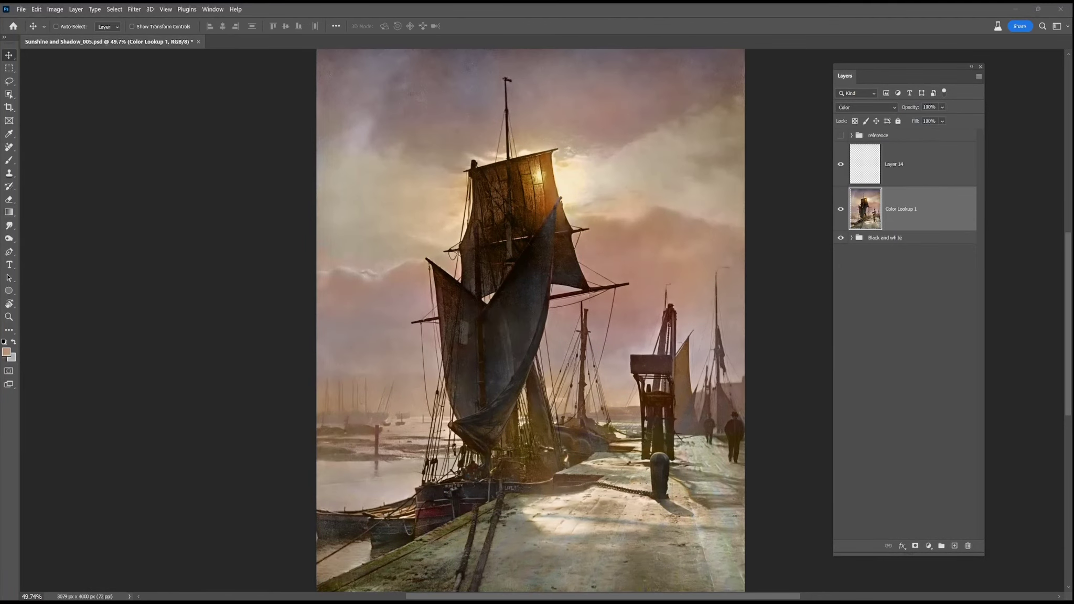
# Step: Place the old-sailing-boats-in reference photo over the upper part of the picture and scale it to about 193%
pyautogui.moveTo(1, 139); pyautogui.dragTo(455, 333)
pyautogui.moveTo(553, 269); pyautogui.dragTo(733, 147)
pyautogui.moveTo(616, 248); pyautogui.dragTo(591, 193)
pyautogui.press('Return')
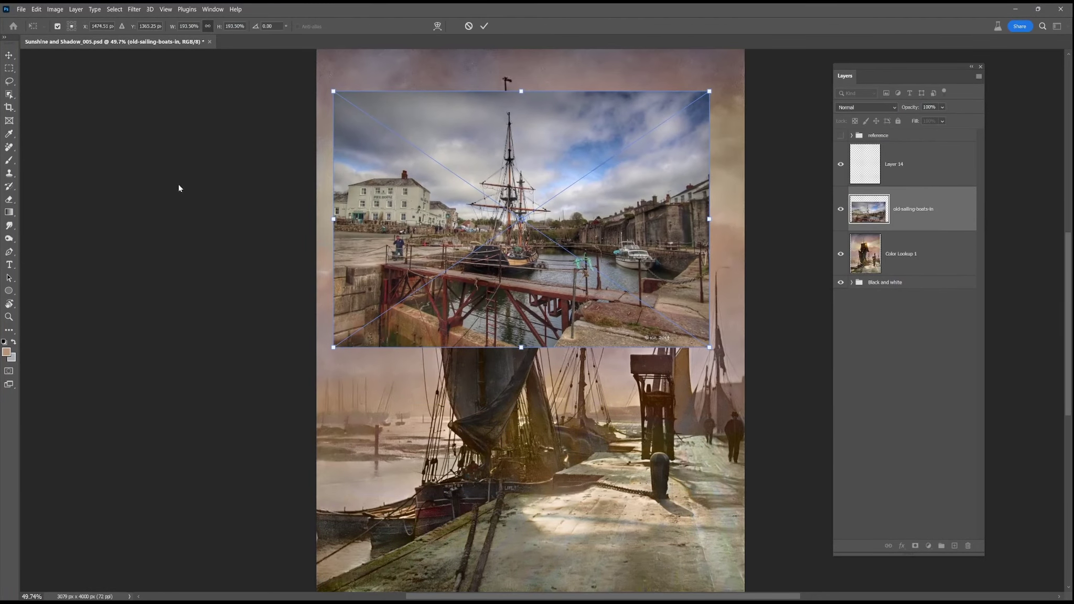
# Step: Copy the boat's hull from the reference photo to a new layer and transform it over the moored ship's hull
pyautogui.press('l')
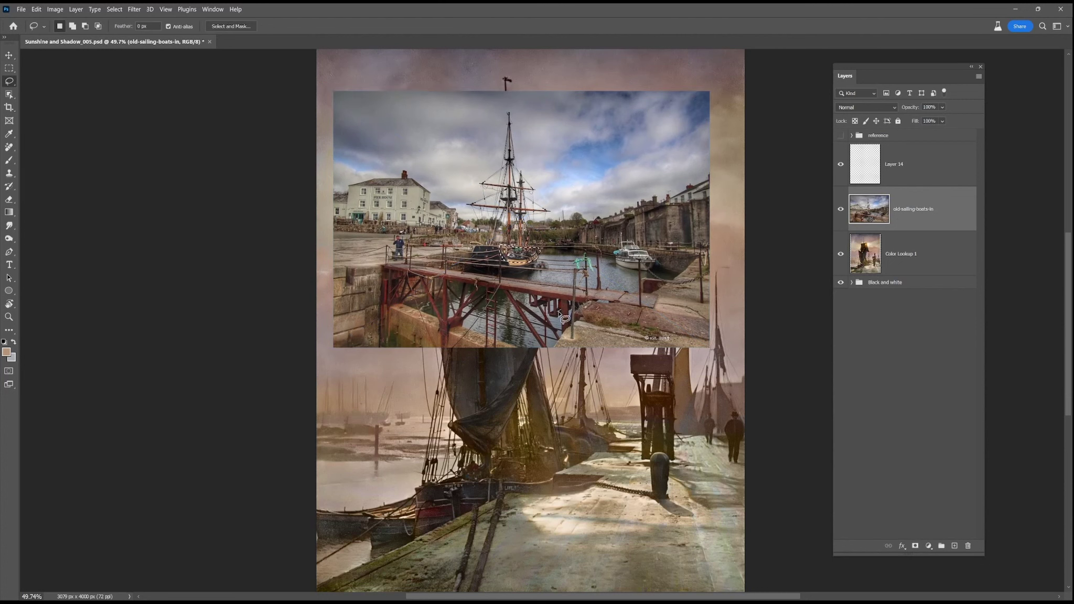
pyautogui.hotkey('ctrl', 'j')
pyautogui.press('v')
pyautogui.hotkey('ctrl', 't')
pyautogui.moveTo(539, 265); pyautogui.dragTo(551, 446)
pyautogui.moveTo(467, 446); pyautogui.dragTo(485, 451)
pyautogui.moveTo(467, 488); pyautogui.dragTo(448, 502)
pyautogui.moveTo(558, 487); pyautogui.dragTo(555, 502)
pyautogui.moveTo(448, 502); pyautogui.dragTo(444, 502)
pyautogui.moveTo(486, 451); pyautogui.dragTo(477, 451)
pyautogui.press('Return')
# Step: Copy the reddish stone edge from the reference photo and fit it onto the quay's raised step, rotated about -7.5°
pyautogui.press('l')
pyautogui.hotkey('alt', '[')
pyautogui.moveTo(581, 320)
pyautogui.mouseDown()
pyautogui.moveTo(713, 345)
pyautogui.moveTo(606, 333)
pyautogui.moveTo(582, 319)
pyautogui.mouseUp()
pyautogui.hotkey('ctrl', 'j')
pyautogui.press('v')
pyautogui.moveTo(645, 326)
pyautogui.mouseDown()
pyautogui.moveTo(632, 501)
pyautogui.moveTo(606, 486)
pyautogui.mouseUp()
pyautogui.hotkey('ctrl', 't')
pyautogui.moveTo(686, 488); pyautogui.dragTo(685, 477)
pyautogui.moveTo(685, 457); pyautogui.dragTo(629, 484)
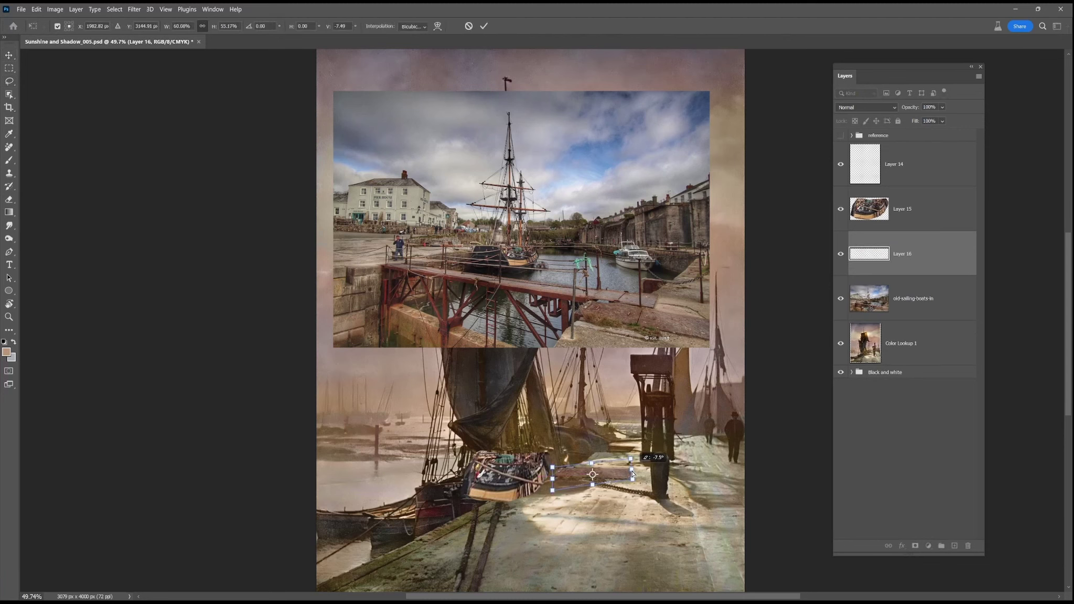
pyautogui.press('Return')
# Step: Duplicate the stone edge layer and rotate and stretch the copy along the quay's waterside edge in the foreground
pyautogui.moveTo(933, 268); pyautogui.dragTo(955, 545)
pyautogui.hotkey('ctrl', 't')
pyautogui.moveTo(593, 474); pyautogui.dragTo(317, 535)
pyautogui.moveTo(442, 476); pyautogui.dragTo(437, 481)
pyautogui.press('Return')
# Step: Copy another piece of the reference photo to a new layer and fit it over the wooden crane on the quay
pyautogui.scroll(-1, 641, 451)
pyautogui.moveTo(642, 451); pyautogui.dragTo(585, 474)
pyautogui.scroll(2, 601, 381)
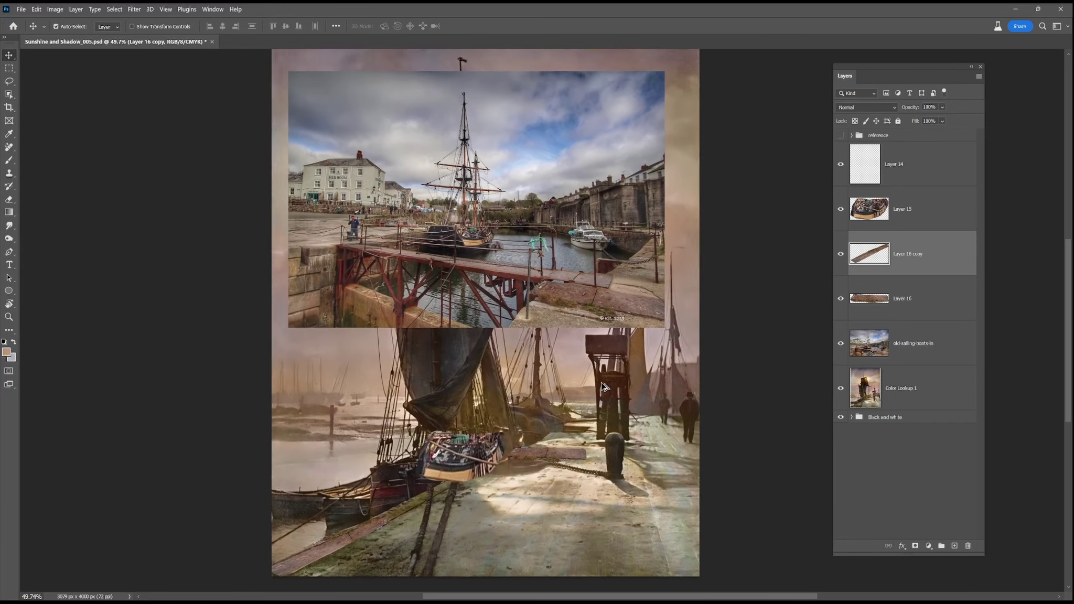
pyautogui.click(9, 82)
pyautogui.click(892, 345)
pyautogui.moveTo(310, 272)
pyautogui.mouseDown()
pyautogui.moveTo(257, 314)
pyautogui.moveTo(313, 273)
pyautogui.moveTo(369, 303)
pyautogui.moveTo(664, 382)
pyautogui.mouseUp()
pyautogui.hotkey('ctrl', 'j')
pyautogui.hotkey('ctrl', 't')
pyautogui.press('Return')
# Step: Hide the reference photo, merge the copied pieces into one layer and set its blend mode to Color
pyautogui.click(841, 389)
pyautogui.keyDown('shift'); pyautogui.click(912, 209); pyautogui.keyUp('shift')
pyautogui.rightClick(915, 262)
pyautogui.click(944, 504)
pyautogui.click(866, 107)
pyautogui.click(853, 375)
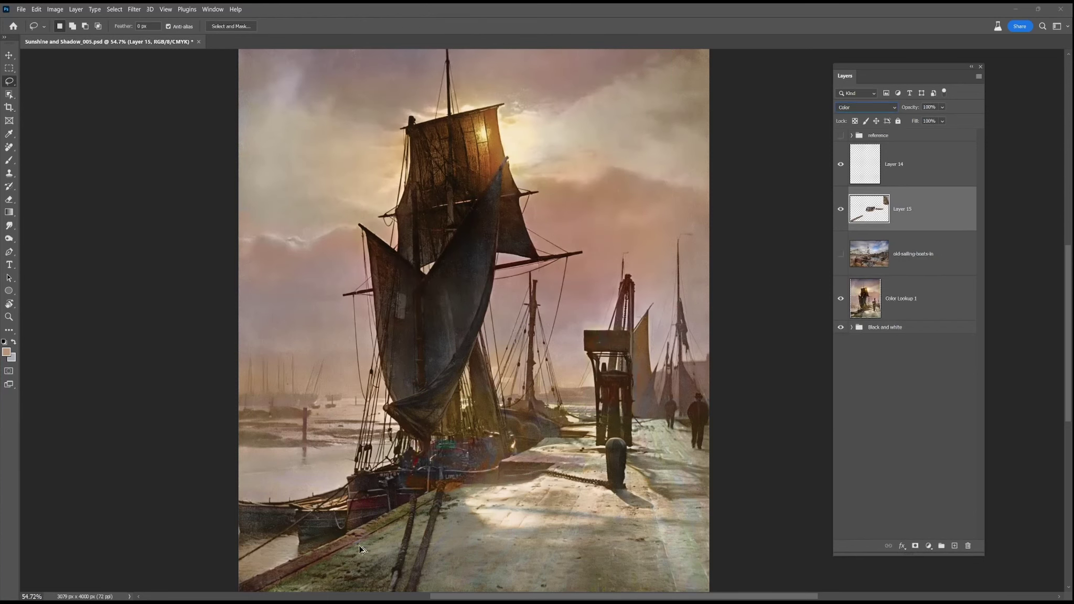
# Step: Set the brush to 99% opacity and touch up the quay's reddish edge with colors sampled from the image
pyautogui.scroll(5, 553, 492)
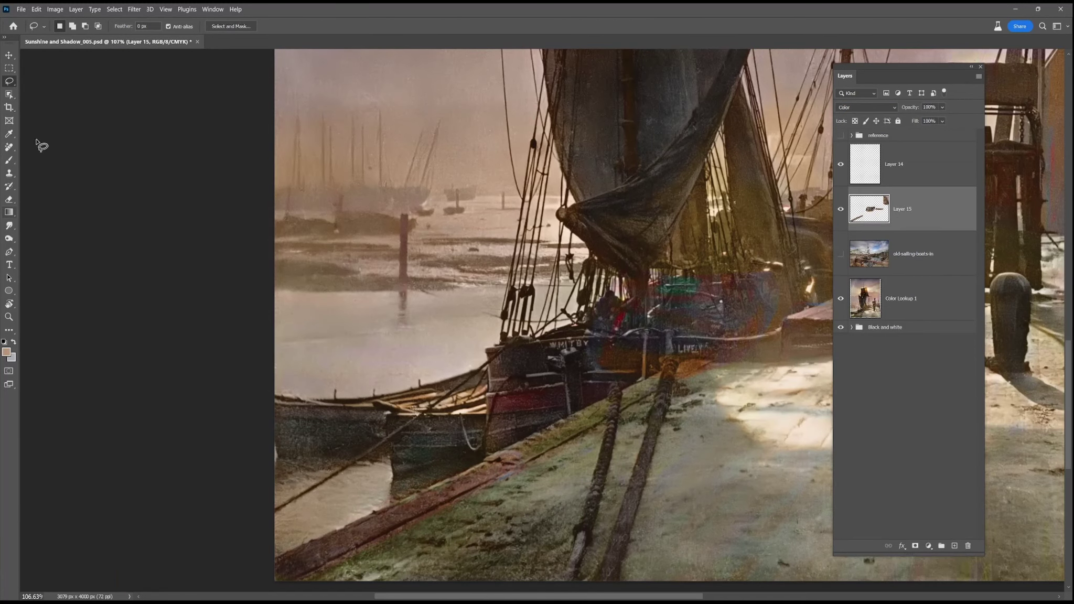
pyautogui.press('b')
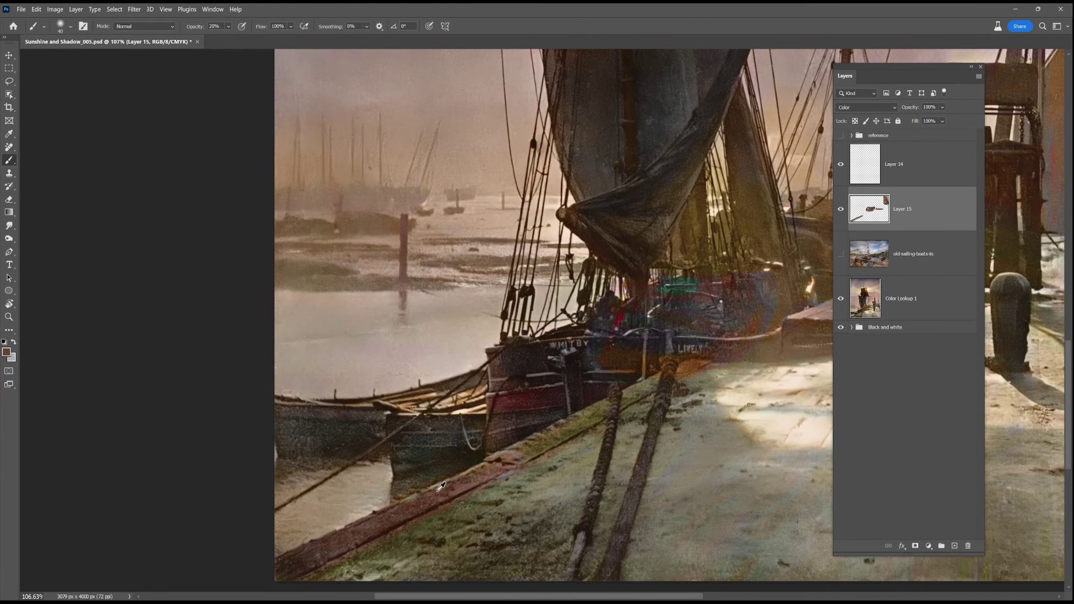
pyautogui.press('9')
pyautogui.press('9')
pyautogui.keyDown('alt'); pyautogui.click(333, 540); pyautogui.keyUp('alt')
# Step: Erase the spilled color along the quay edge and below the ship's hull on Layer 15
pyautogui.press('e')
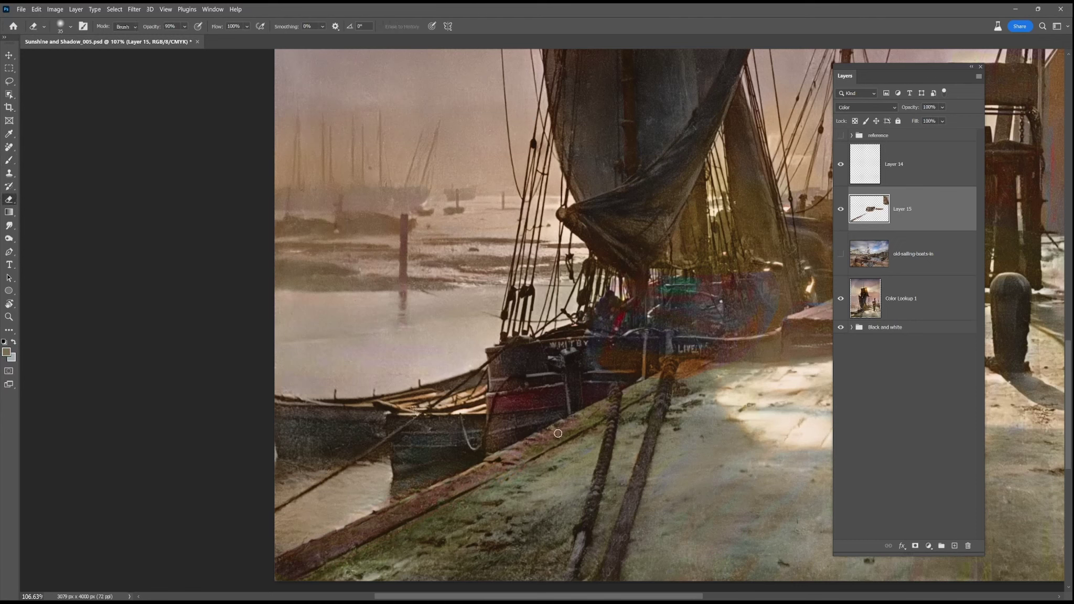
pyautogui.moveTo(698, 404); pyautogui.dragTo(585, 501)
pyautogui.press(']')
pyautogui.press(']')
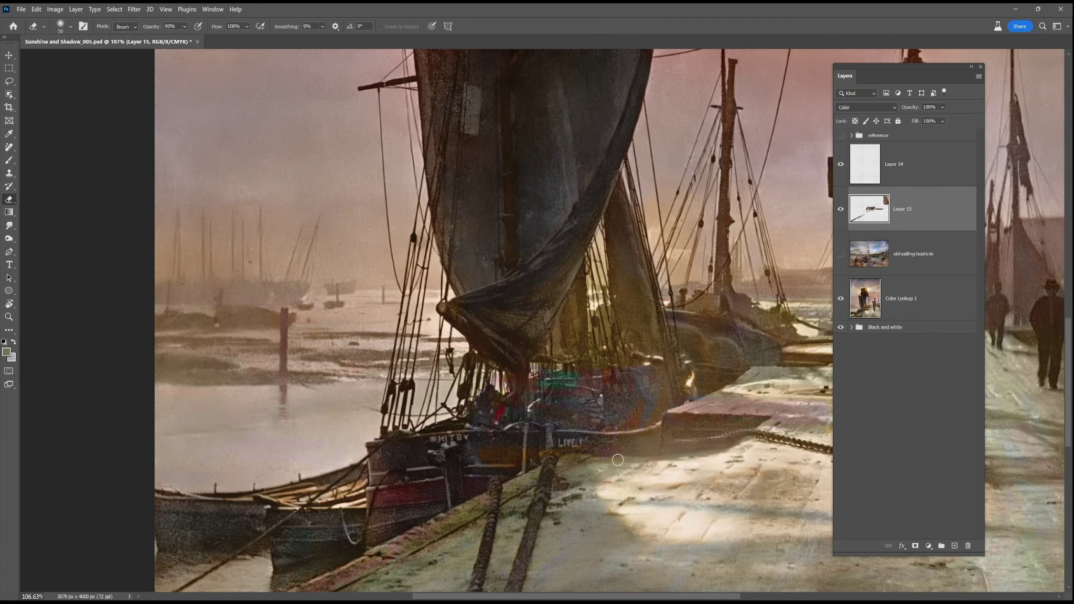
# Step: Set the eraser to 50% opacity and soften the multicolored patches over the ship's hull and deck
pyautogui.press('[')
pyautogui.press('[')
pyautogui.press('[')
pyautogui.press(']')
pyautogui.press(']')
pyautogui.press('5')
pyautogui.moveTo(611, 411)
pyautogui.mouseDown()
pyautogui.moveTo(612, 377)
pyautogui.moveTo(540, 397)
pyautogui.moveTo(598, 407)
pyautogui.moveTo(543, 432)
pyautogui.moveTo(503, 430)
pyautogui.moveTo(517, 433)
pyautogui.moveTo(541, 367)
pyautogui.moveTo(658, 412)
pyautogui.mouseUp()
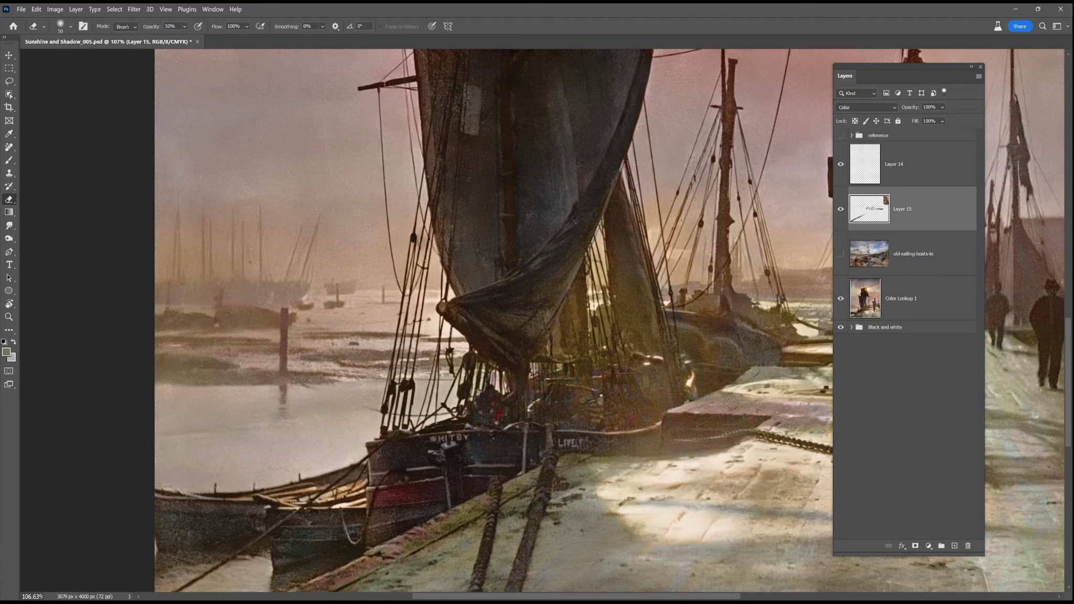
# Step: Erase the color spilling outside the wooden crane with a smaller eraser at 100% opacity
pyautogui.moveTo(908, 69); pyautogui.dragTo(959, 64)
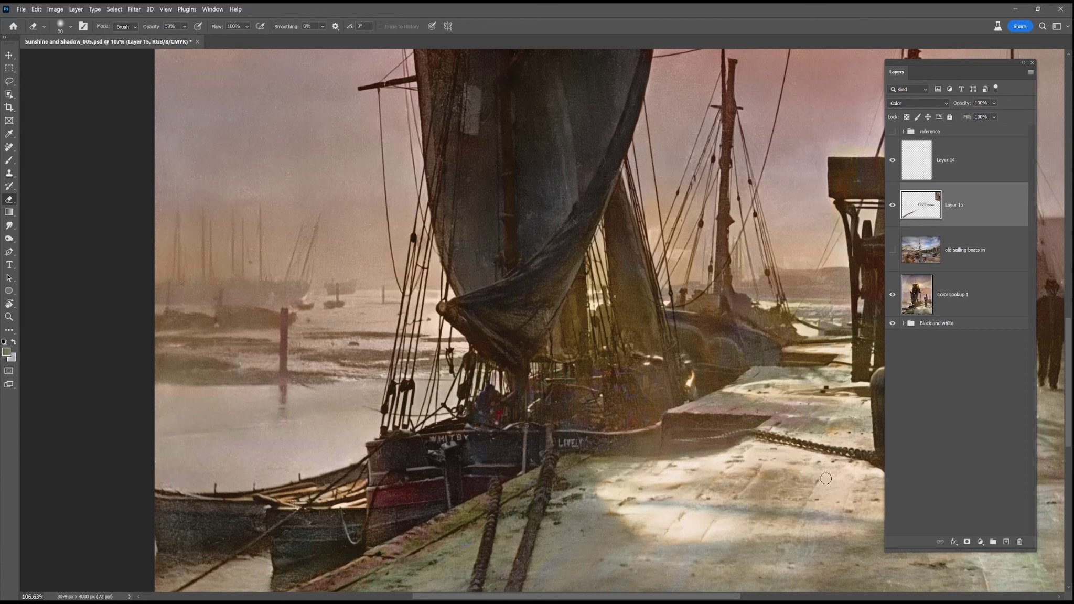
pyautogui.moveTo(835, 242); pyautogui.dragTo(601, 299)
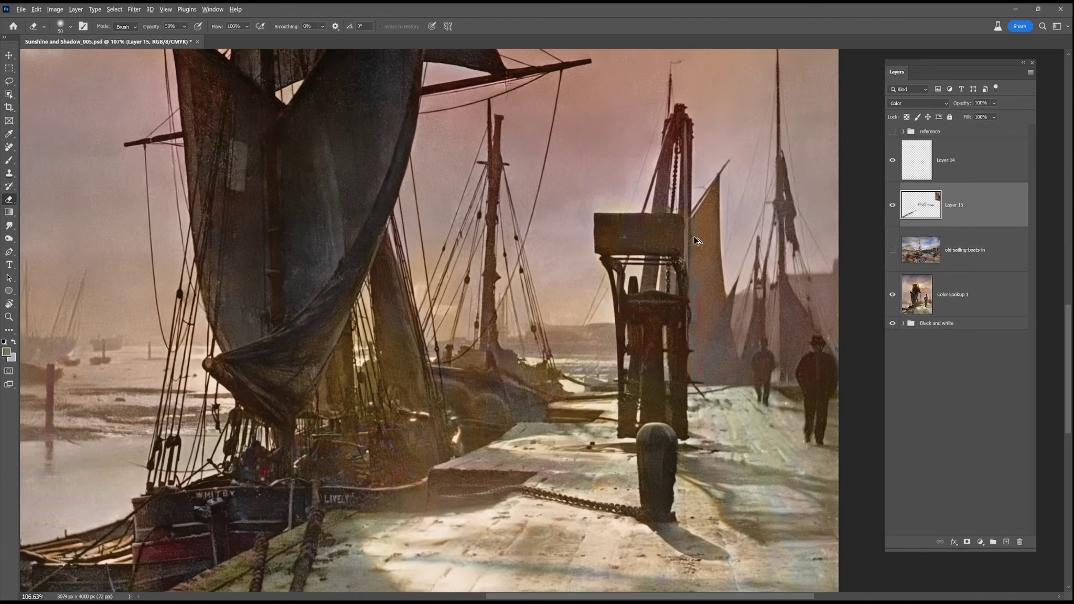
pyautogui.scroll(2, 694, 236)
pyautogui.moveTo(691, 213)
pyautogui.mouseDown()
pyautogui.moveTo(581, 198)
pyautogui.moveTo(704, 263)
pyautogui.moveTo(707, 396)
pyautogui.mouseUp()
pyautogui.press('[')
pyautogui.press('[')
pyautogui.press('[')
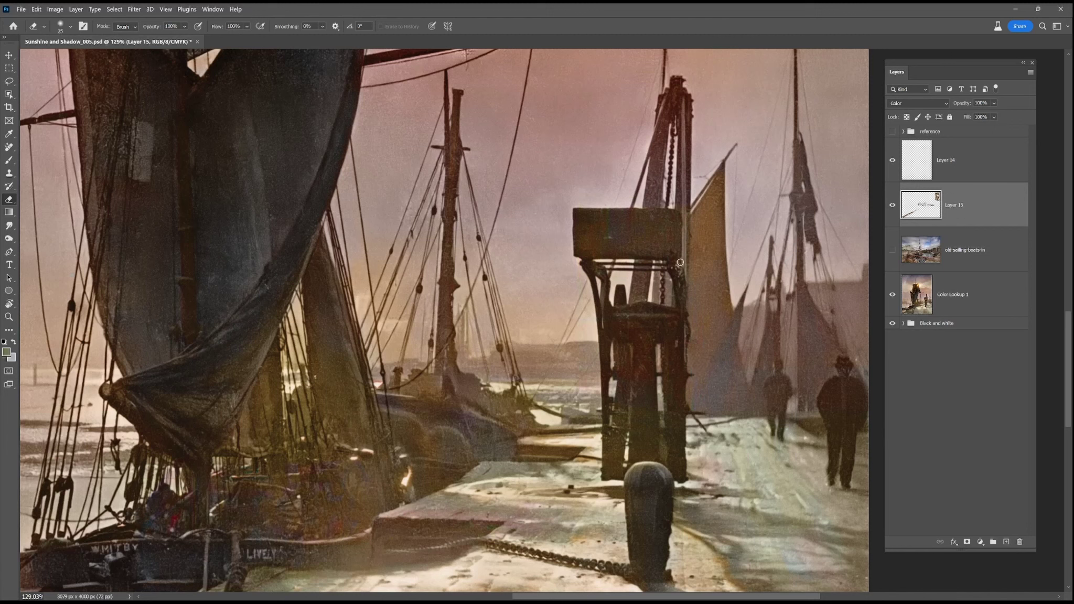
# Step: Paint the crane's posts and beams with browns sampled from it, using a smaller brush at 100% opacity
pyautogui.press('b')
pyautogui.keyDown('alt'); pyautogui.click(639, 417); pyautogui.keyUp('alt')
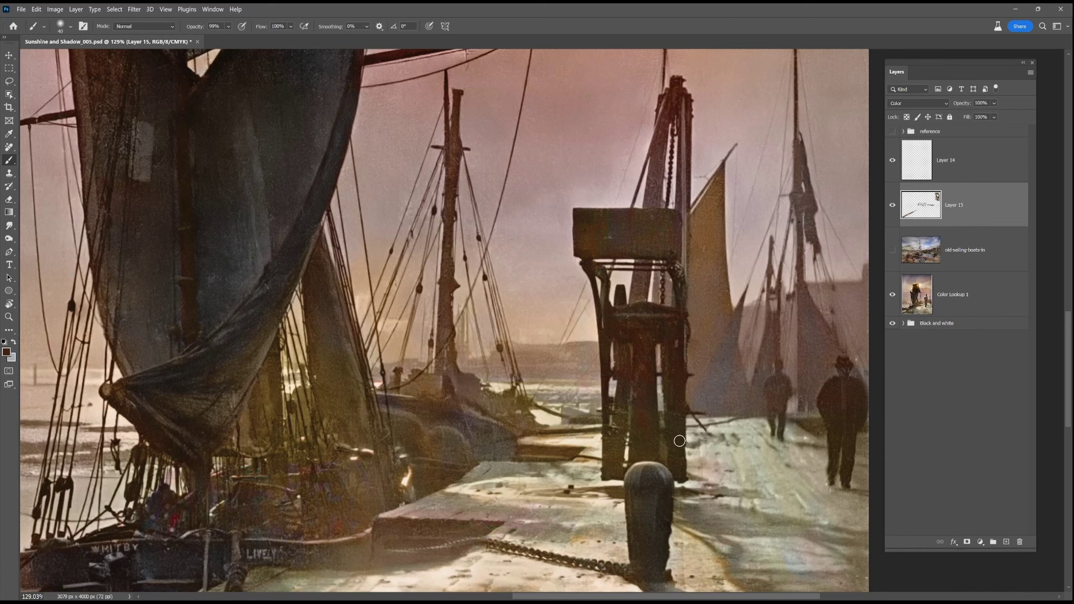
pyautogui.press('[')
pyautogui.press('[')
pyautogui.press('0')
pyautogui.keyDown('alt'); pyautogui.click(688, 265); pyautogui.keyUp('alt')
pyautogui.press('[')
pyautogui.press('[')
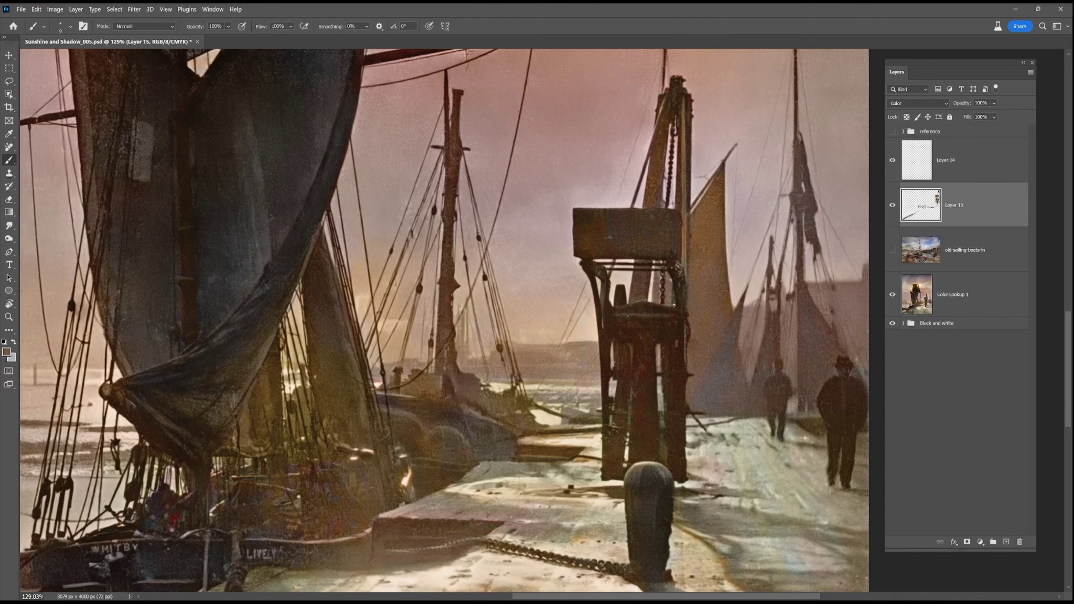
# Step: Tint the mooring bollard with dark tones sampled from the image, finishing with the brush at 40% opacity
pyautogui.keyDown('alt'); pyautogui.click(640, 485); pyautogui.keyUp('alt')
pyautogui.keyDown('alt'); pyautogui.click(350, 518); pyautogui.keyUp('alt')
pyautogui.moveTo(649, 477)
pyautogui.mouseDown()
pyautogui.moveTo(647, 468)
pyautogui.moveTo(636, 478)
pyautogui.moveTo(673, 485)
pyautogui.moveTo(661, 493)
pyautogui.mouseUp()
pyautogui.scroll(-5, 667, 519)
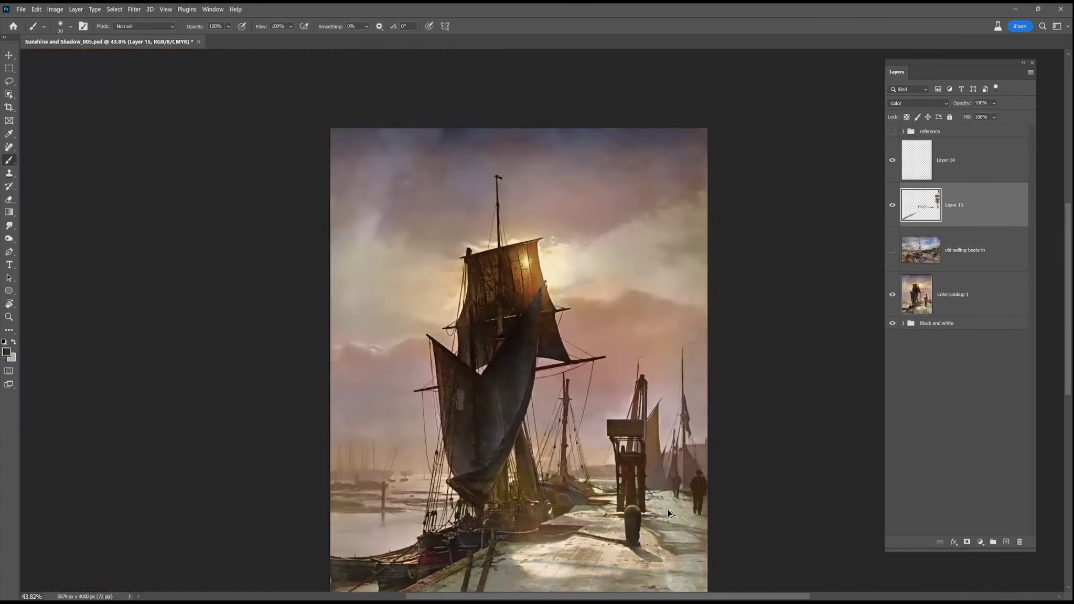
pyautogui.scroll(5, 667, 509)
pyautogui.press('4')
pyautogui.keyDown('alt'); pyautogui.click(595, 504); pyautogui.keyUp('alt')
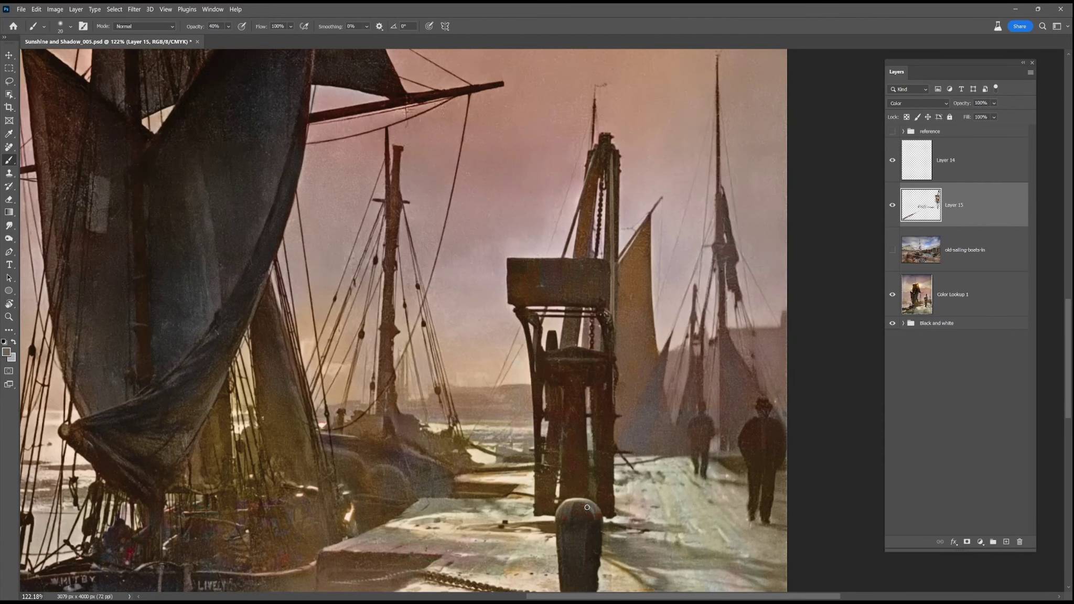
# Step: Set the brush to 90% opacity, choose a neutral gray and tint the crane's details
pyautogui.keyDown('alt'); pyautogui.click(570, 441); pyautogui.keyUp('alt')
pyautogui.press('9')
pyautogui.press('F6')
pyautogui.click(151, 503)
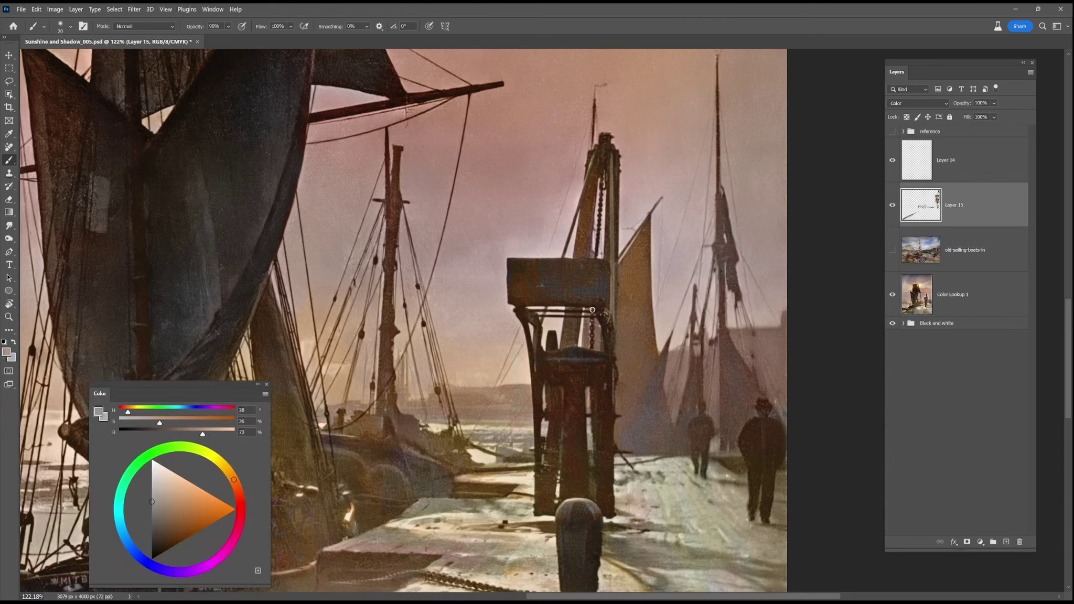
pyautogui.hotkey('ctrl', '0')
pyautogui.moveTo(637, 391); pyautogui.dragTo(735, 391)
# Step: Sample the crane's dark brown and blend the crane box's color with a 45 px brush at 40% opacity
pyautogui.keyDown('alt'); pyautogui.click(604, 290); pyautogui.keyUp('alt')
pyautogui.press('4')
pyautogui.press(']')
pyautogui.press(']')
pyautogui.press(']')
pyautogui.press(']')
pyautogui.press(']')
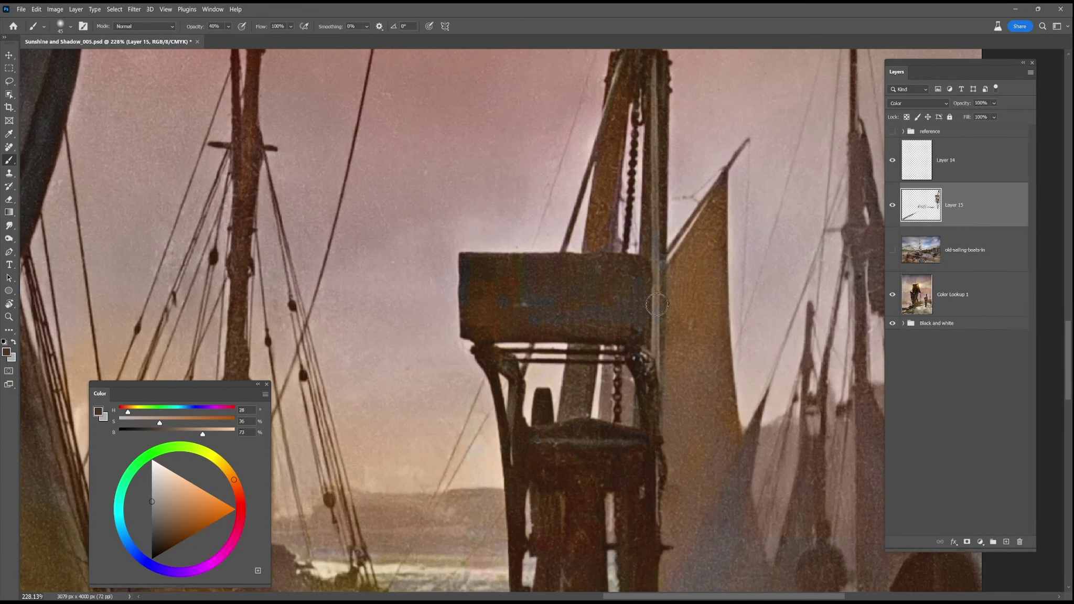
# Step: Switch to the tan background color and glaze the distant sails behind the crane and the two men
pyautogui.scroll(-2, 658, 402)
pyautogui.scroll(-1, 659, 403)
pyautogui.press('x')
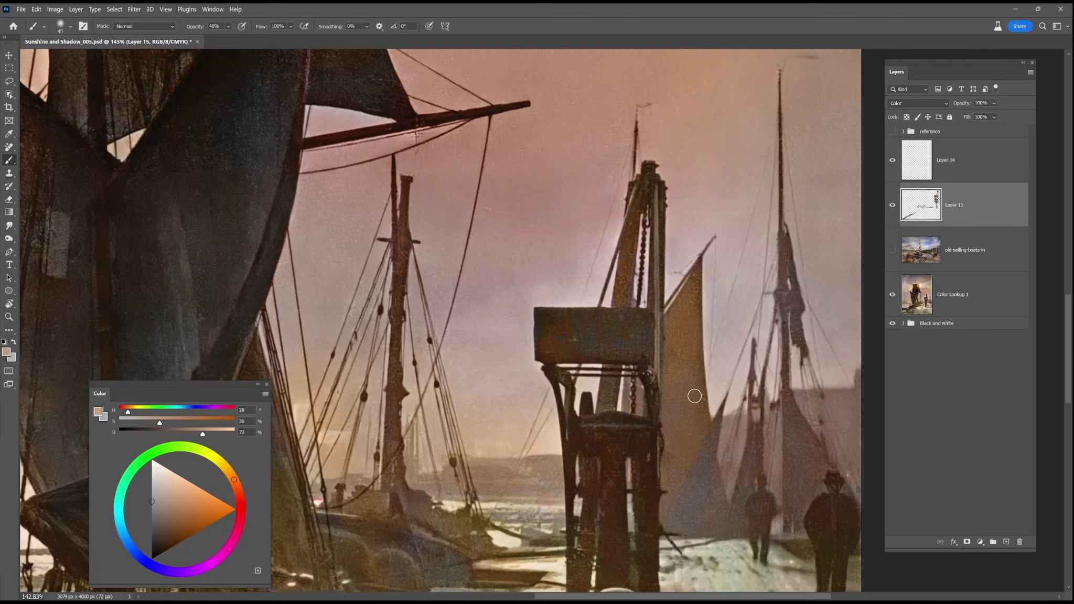
pyautogui.moveTo(781, 505)
pyautogui.mouseDown()
pyautogui.moveTo(781, 470)
pyautogui.moveTo(810, 457)
pyautogui.mouseUp()
pyautogui.moveTo(791, 413); pyautogui.dragTo(808, 534)
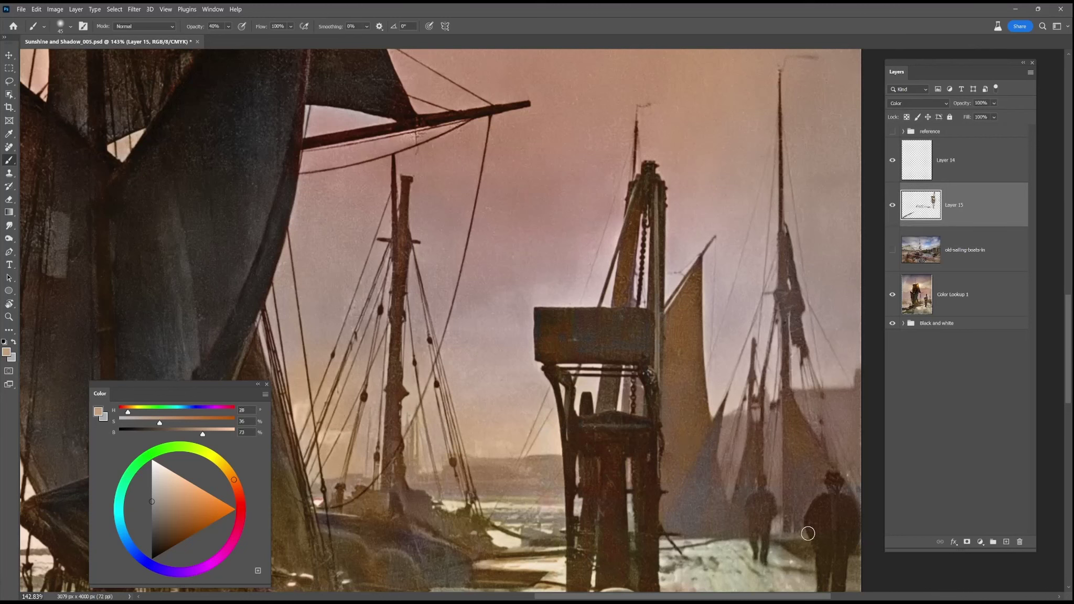
# Step: Choose a red hue, reduce the brush to 20 px and color the furled cloth on the distant mast red
pyautogui.click(239, 496)
pyautogui.press('[')
pyautogui.press('[')
pyautogui.press('[')
pyautogui.press('[')
pyautogui.press('[')
pyautogui.click(211, 515)
pyautogui.moveTo(786, 236)
pyautogui.mouseDown()
pyautogui.moveTo(685, 335)
pyautogui.moveTo(778, 263)
pyautogui.moveTo(791, 266)
pyautogui.moveTo(789, 253)
pyautogui.moveTo(798, 296)
pyautogui.mouseUp()
pyautogui.keyDown('alt'); pyautogui.click(790, 252); pyautogui.keyUp('alt')
pyautogui.click(172, 525)
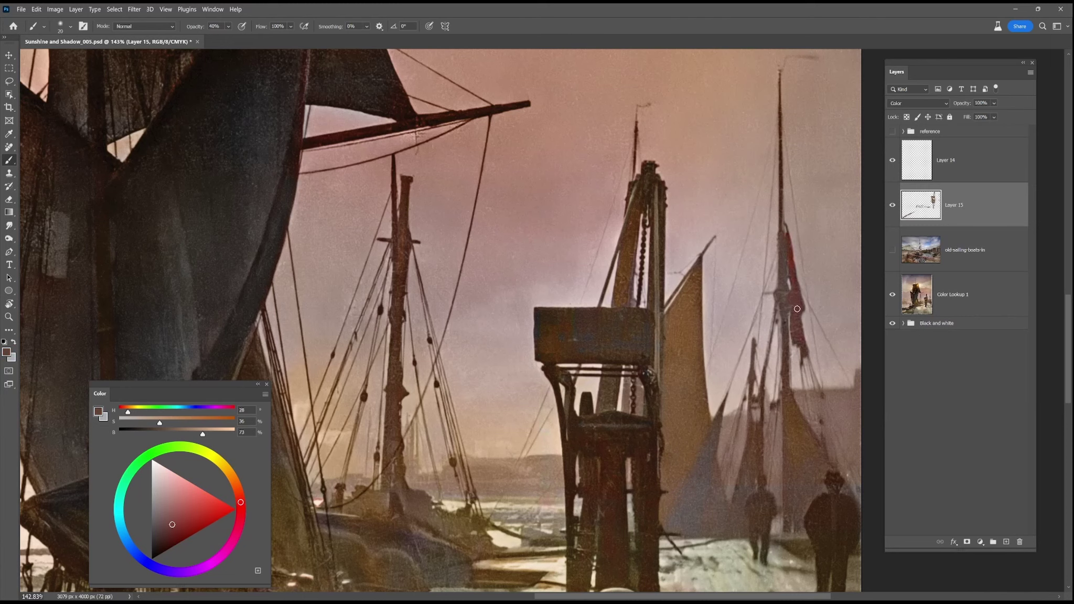
# Step: Choose a dark neutral tone and tint the walking men's clothing, sampling further tones from the nearer man
pyautogui.scroll(-3, 777, 350)
pyautogui.scroll(5, 777, 350)
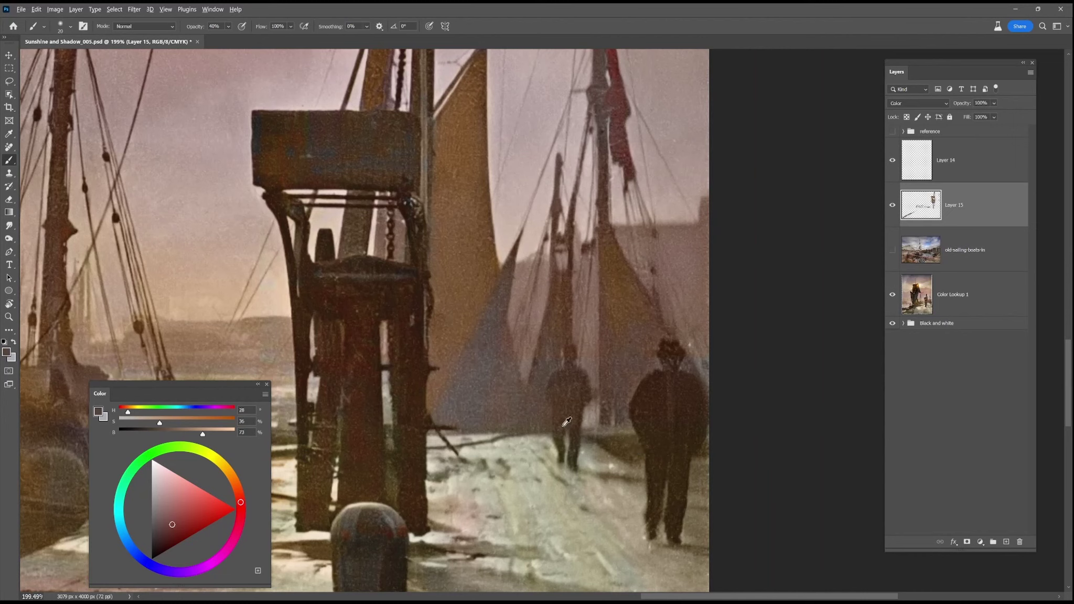
pyautogui.keyDown('alt'); pyautogui.click(660, 458); pyautogui.keyUp('alt')
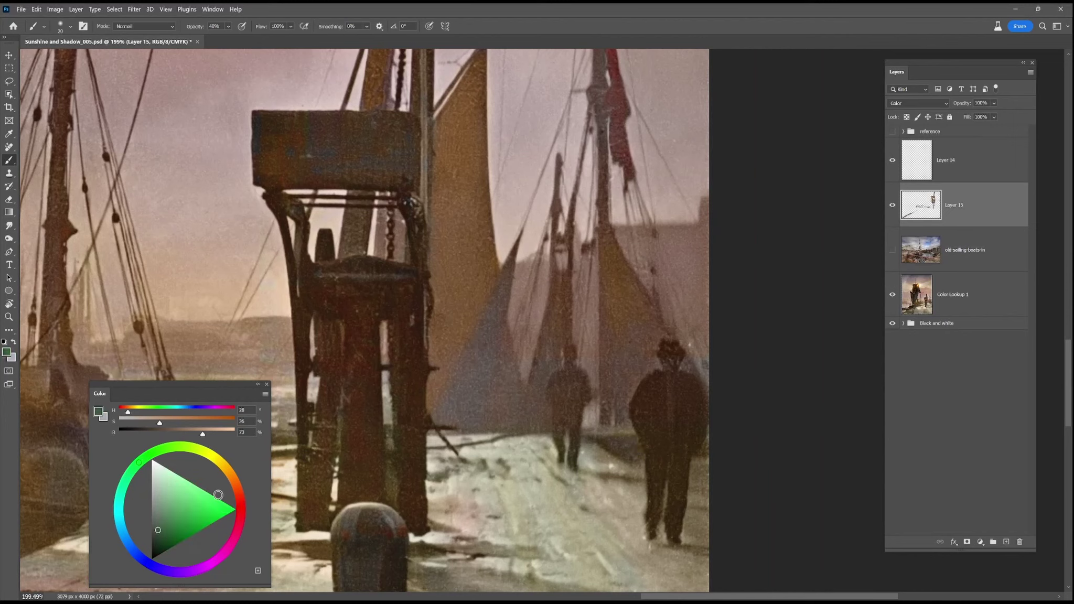
pyautogui.moveTo(236, 495); pyautogui.dragTo(152, 537)
pyautogui.moveTo(638, 401); pyautogui.dragTo(699, 425)
pyautogui.moveTo(683, 475)
pyautogui.mouseDown()
pyautogui.moveTo(677, 520)
pyautogui.moveTo(683, 409)
pyautogui.moveTo(701, 422)
pyautogui.moveTo(695, 407)
pyautogui.mouseUp()
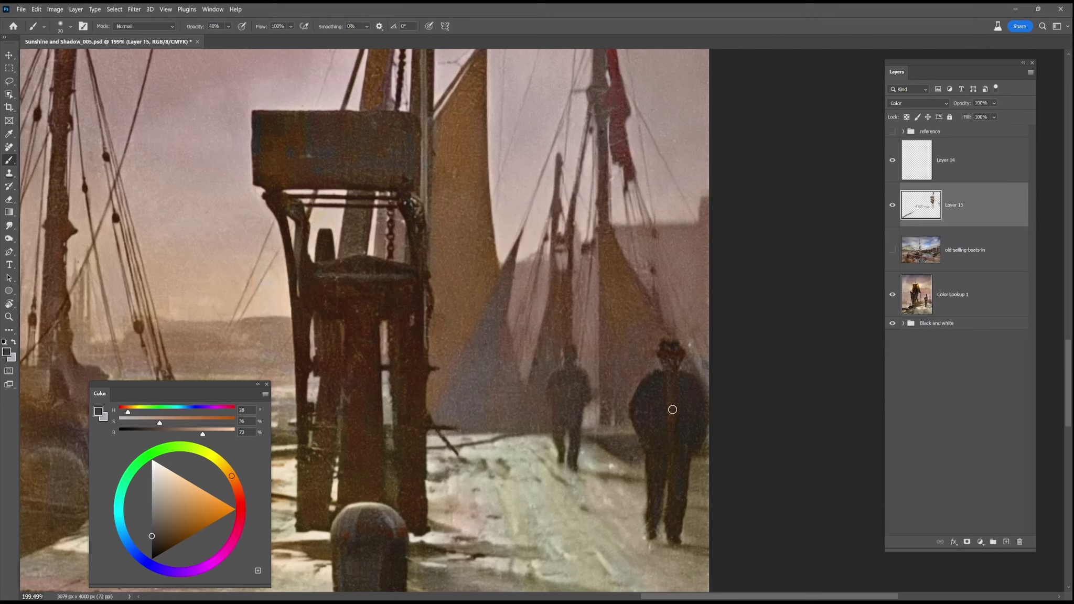
pyautogui.keyDown('alt'); pyautogui.click(671, 363); pyautogui.keyUp('alt')
pyautogui.keyDown('alt'); pyautogui.click(688, 459); pyautogui.keyUp('alt')
# Step: Sample the quay's surface color, enlarge the brush and glaze the paving around the walking men
pyautogui.scroll(-7, 613, 401)
pyautogui.scroll(5, 602, 403)
pyautogui.keyDown('alt'); pyautogui.click(634, 466); pyautogui.keyUp('alt')
pyautogui.press(']')
pyautogui.press(']')
pyautogui.press(']')
pyautogui.press(']')
pyautogui.press(']')
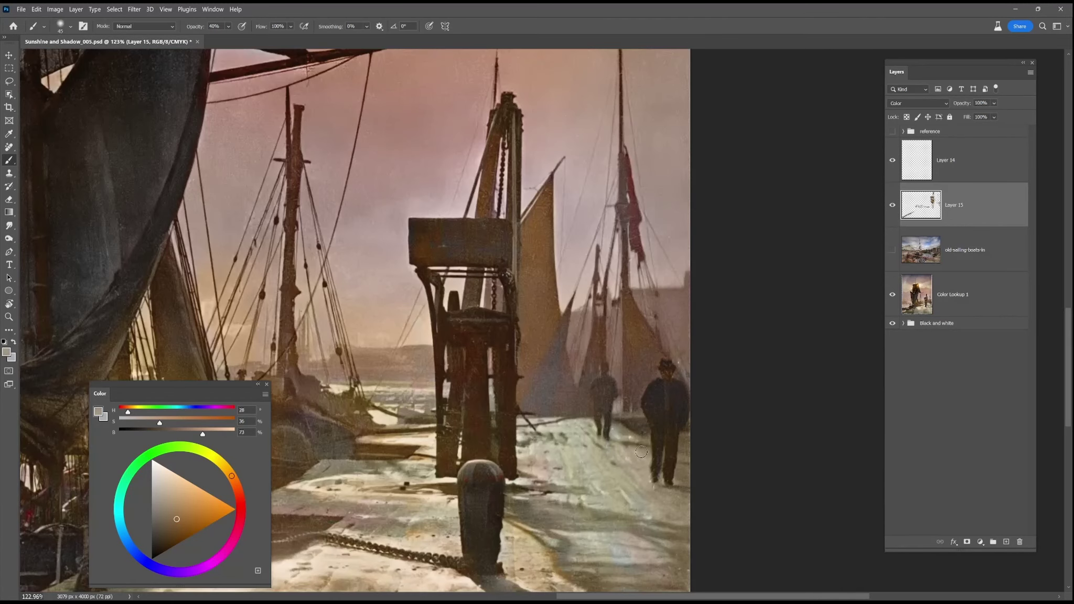
# Step: Sample tones from the crane and quay, enlarge the brush and glaze the paving across the foreground
pyautogui.keyDown('alt'); pyautogui.click(476, 422); pyautogui.keyUp('alt')
pyautogui.scroll(-5, 677, 465)
pyautogui.keyDown('alt'); pyautogui.click(677, 466); pyautogui.keyUp('alt')
pyautogui.press(']')
pyautogui.press(']')
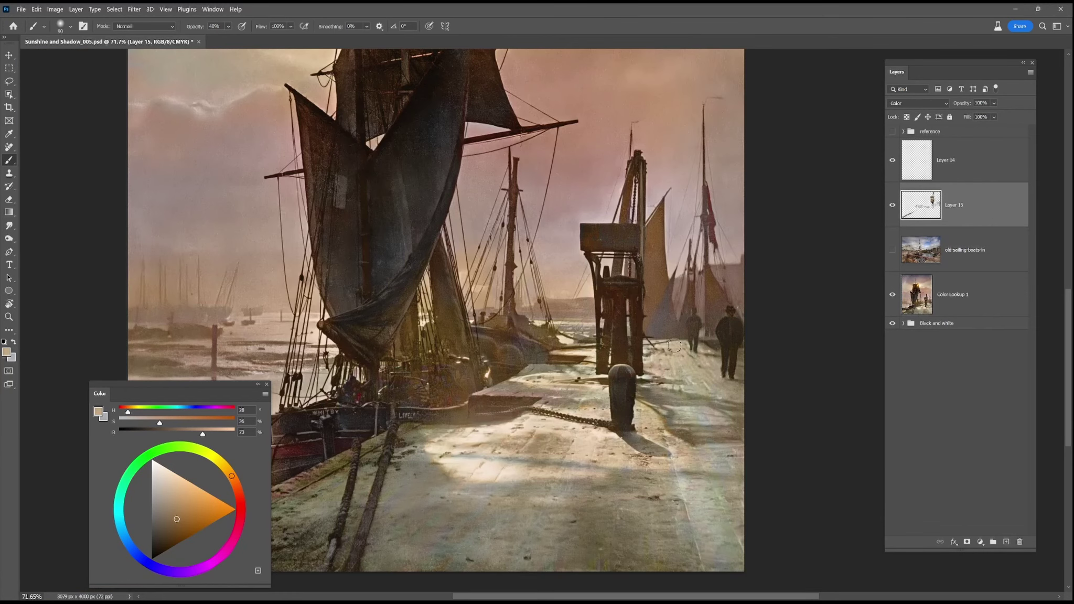
pyautogui.keyDown('alt'); pyautogui.click(620, 557); pyautogui.keyUp('alt')
pyautogui.keyDown('alt'); pyautogui.click(311, 554); pyautogui.keyUp('alt')
pyautogui.keyDown('alt'); pyautogui.click(453, 474); pyautogui.keyUp('alt')
# Step: Reduce the brush and tint the quay and moored boats with tones sampled from nearby areas of the photo
pyautogui.press('[')
pyautogui.press('[')
pyautogui.keyDown('alt'); pyautogui.click(466, 391); pyautogui.keyUp('alt')
pyautogui.keyDown('alt'); pyautogui.click(670, 393); pyautogui.keyUp('alt')
pyautogui.keyDown('alt'); pyautogui.click(639, 446); pyautogui.keyUp('alt')
pyautogui.keyDown('alt'); pyautogui.click(718, 292); pyautogui.keyUp('alt')
pyautogui.keyDown('alt'); pyautogui.click(542, 333); pyautogui.keyUp('alt')
pyautogui.keyDown('alt'); pyautogui.click(315, 455); pyautogui.keyUp('alt')
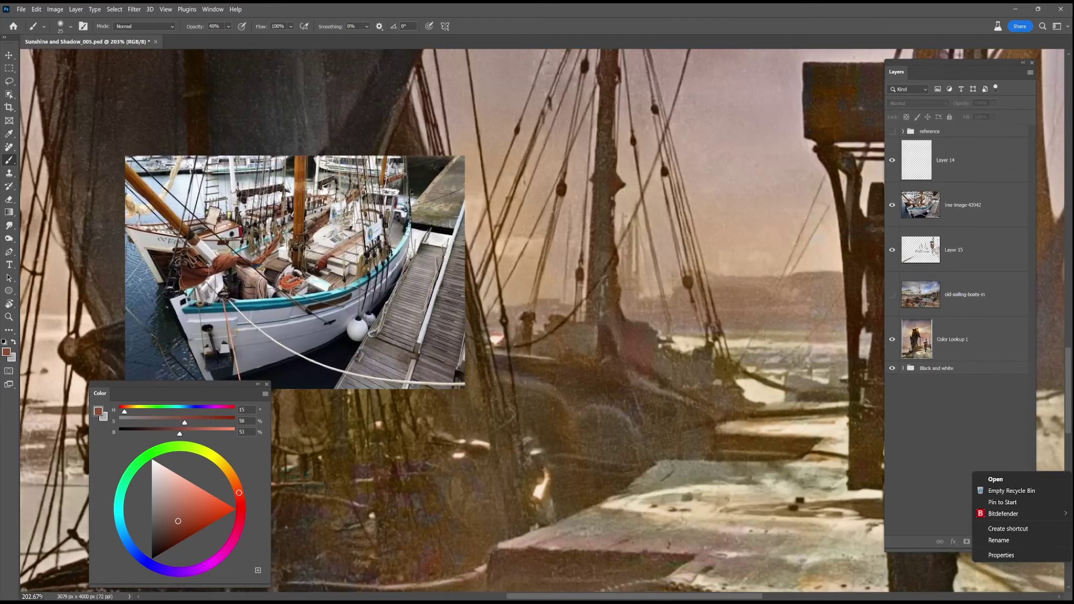
# Step: Sample a reddish brown from the placed boat photo and tint the distant boat on a new Color-mode layer above Color Lookup 1
pyautogui.click(487, 400)
pyautogui.keyDown('alt'); pyautogui.click(284, 265); pyautogui.keyUp('alt')
pyautogui.click(660, 370)
pyautogui.click(919, 104)
pyautogui.click(901, 373)
pyautogui.moveTo(663, 359)
pyautogui.mouseDown()
pyautogui.moveTo(665, 379)
pyautogui.moveTo(663, 364)
pyautogui.mouseUp()
# Step: Shrink the brush, set its opacity to 90% and color the distant boat's deck details and rigging blocks with reference tones
pyautogui.press('[')
pyautogui.press('[')
pyautogui.press('[')
pyautogui.press('[')
pyautogui.press('9')
pyautogui.keyDown('alt'); pyautogui.click(326, 258); pyautogui.keyUp('alt')
pyautogui.moveTo(709, 344)
pyautogui.mouseDown()
pyautogui.moveTo(698, 379)
pyautogui.moveTo(662, 373)
pyautogui.mouseUp()
pyautogui.moveTo(528, 317); pyautogui.dragTo(526, 348)
pyautogui.moveTo(580, 268); pyautogui.dragTo(581, 279)
pyautogui.moveTo(615, 243); pyautogui.dragTo(616, 259)
# Step: Sample browns and wood tones from the reference boat and color the distant boat's stern and the timbers beside the quay
pyautogui.click(722, 369)
pyautogui.keyDown('alt'); pyautogui.click(367, 266); pyautogui.keyUp('alt')
pyautogui.moveTo(733, 389); pyautogui.dragTo(739, 401)
pyautogui.keyDown('alt'); pyautogui.click(343, 288); pyautogui.keyUp('alt')
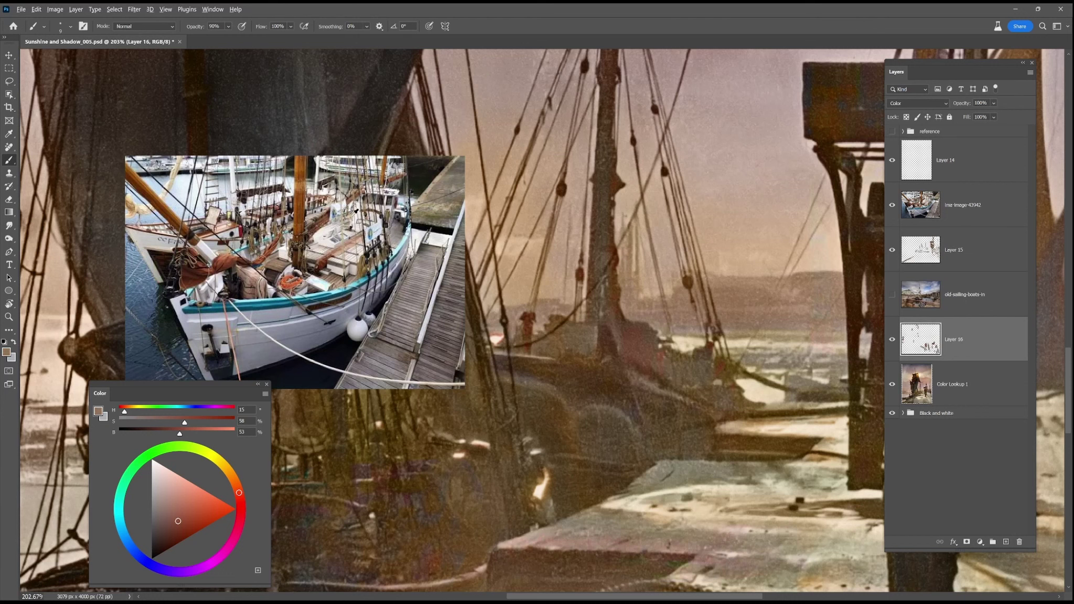
pyautogui.keyDown('alt'); pyautogui.click(256, 278); pyautogui.keyUp('alt')
pyautogui.keyDown('alt'); pyautogui.click(229, 255); pyautogui.keyUp('alt')
pyautogui.click(593, 432)
pyautogui.moveTo(633, 418)
pyautogui.mouseDown()
pyautogui.moveTo(599, 400)
pyautogui.moveTo(663, 407)
pyautogui.mouseUp()
pyautogui.keyDown('alt'); pyautogui.click(269, 260); pyautogui.keyUp('alt')
pyautogui.keyDown('alt'); pyautogui.click(366, 261); pyautogui.keyUp('alt')
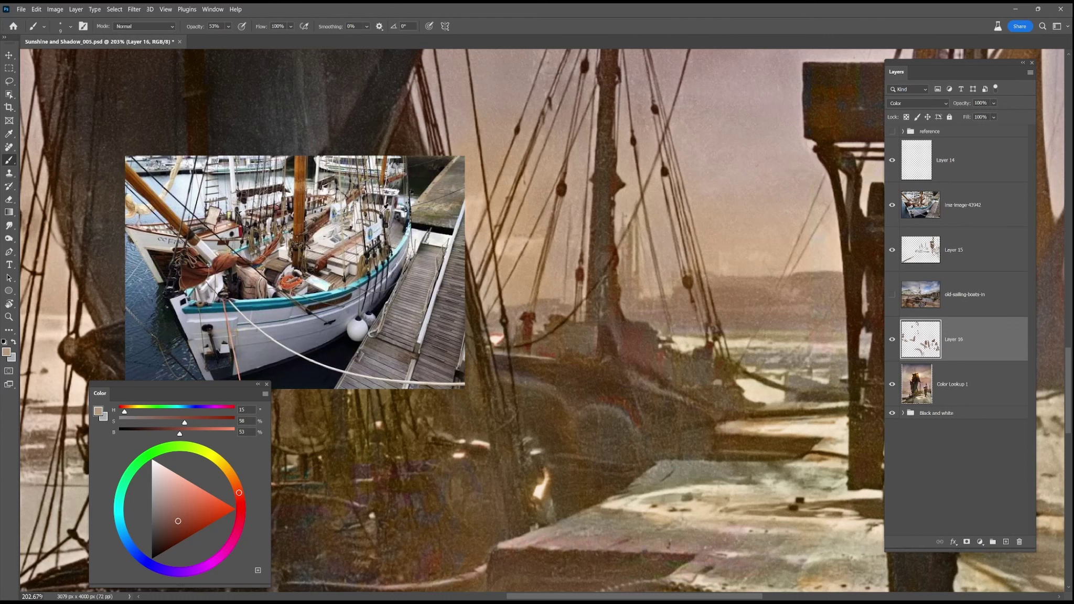
# Step: Glaze the quay's timber edge and the distant boat's hull at 33% opacity with the sampled wood and gray tones
pyautogui.moveTo(737, 426)
pyautogui.mouseDown()
pyautogui.moveTo(764, 451)
pyautogui.moveTo(711, 455)
pyautogui.moveTo(656, 493)
pyautogui.moveTo(593, 499)
pyautogui.moveTo(541, 456)
pyautogui.mouseUp()
pyautogui.keyDown('alt'); pyautogui.click(729, 457); pyautogui.keyUp('alt')
pyautogui.keyDown('alt'); pyautogui.click(522, 383); pyautogui.keyUp('alt')
pyautogui.keyDown('alt'); pyautogui.click(369, 409); pyautogui.keyUp('alt')
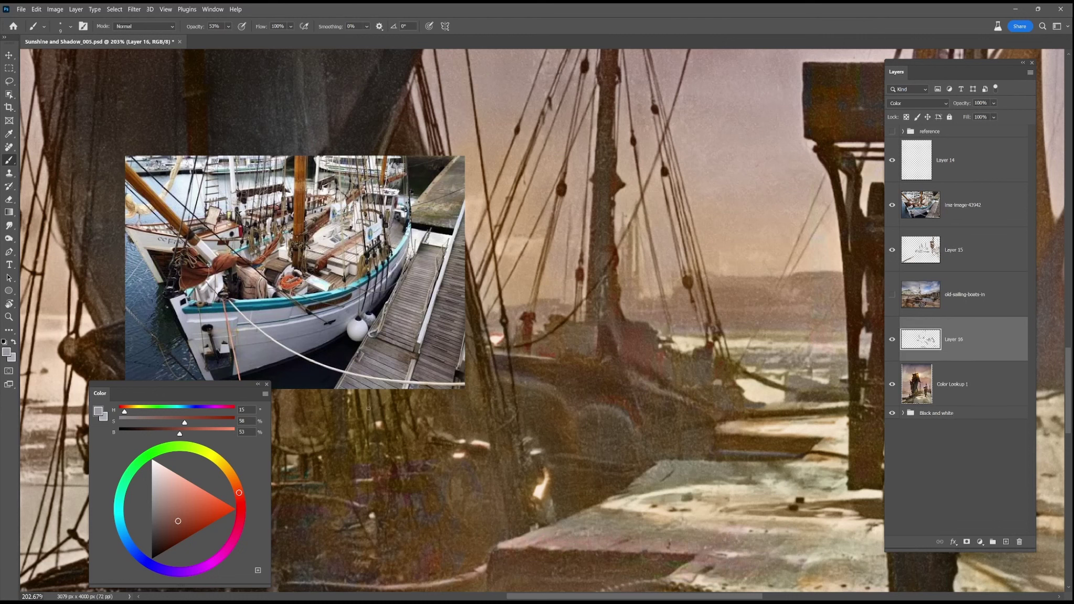
pyautogui.moveTo(660, 442); pyautogui.dragTo(676, 473)
pyautogui.keyDown('alt'); pyautogui.click(677, 473); pyautogui.keyUp('alt')
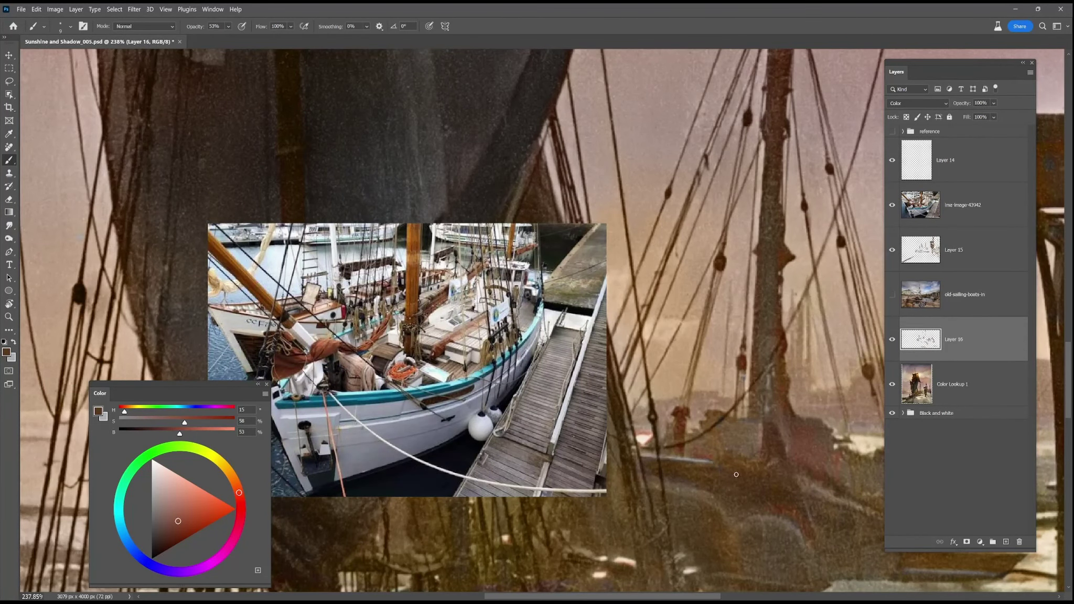
# Step: Sample the teal of the reference boat's hull trim and tint the distant boat's cabin and deck details
pyautogui.moveTo(772, 481); pyautogui.dragTo(616, 508)
pyautogui.keyDown('alt'); pyautogui.click(367, 379); pyautogui.keyUp('alt')
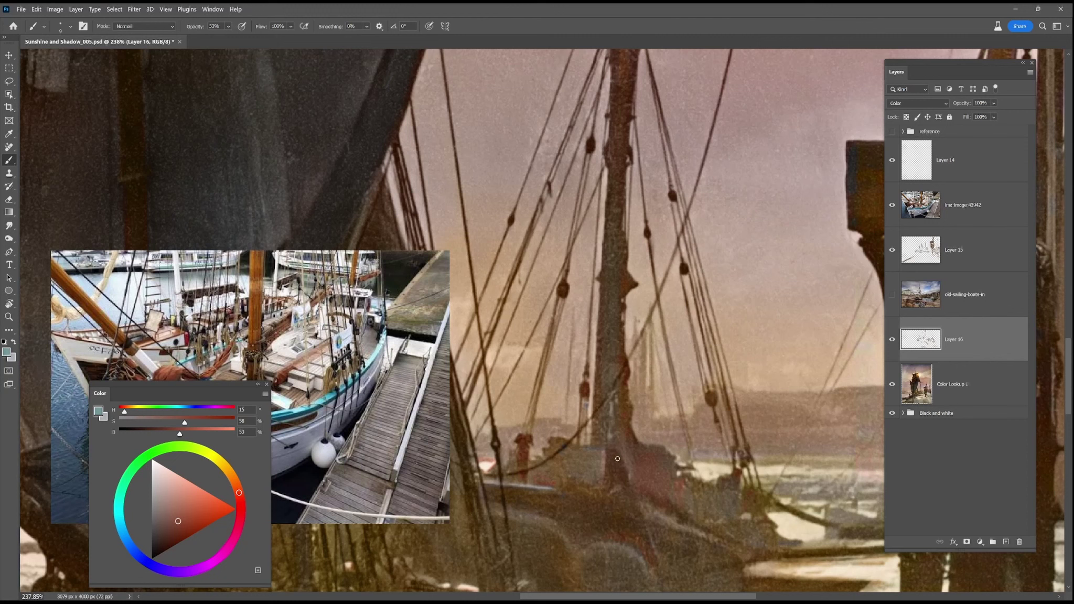
pyautogui.keyDown('alt'); pyautogui.click(648, 471); pyautogui.keyUp('alt')
pyautogui.keyDown('alt'); pyautogui.click(366, 274); pyautogui.keyUp('alt')
pyautogui.moveTo(875, 537); pyautogui.dragTo(722, 471)
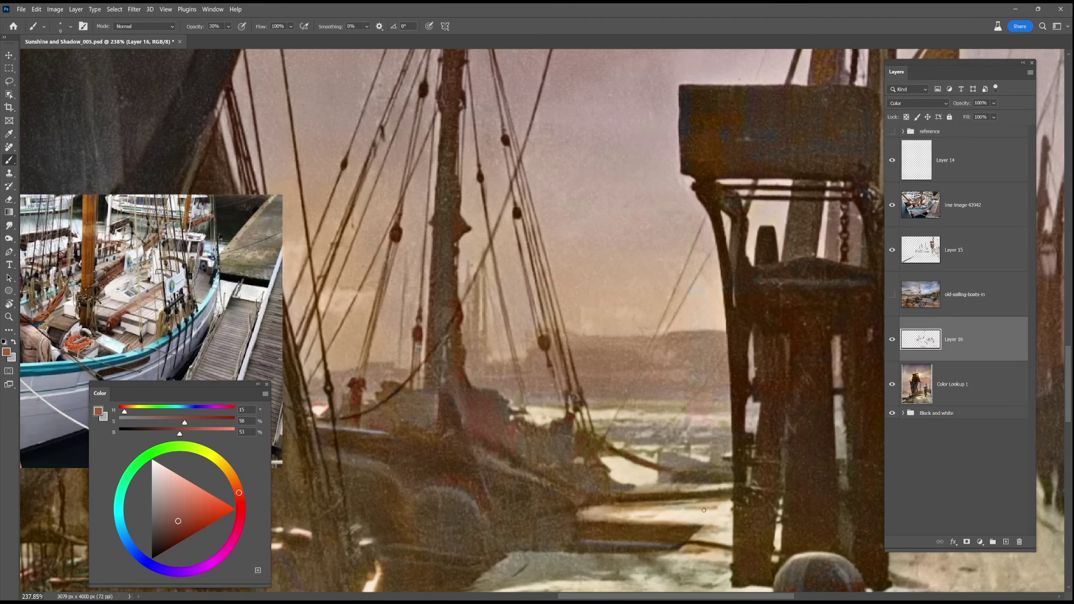
# Step: Sample the reference boat's wood color and glaze the distant boat's mast at 50% opacity, then restore 90% opacity
pyautogui.keyDown('alt'); pyautogui.click(497, 422); pyautogui.keyUp('alt')
pyautogui.keyDown('alt'); pyautogui.click(106, 299); pyautogui.keyUp('alt')
pyautogui.press('5')
pyautogui.moveTo(435, 364); pyautogui.dragTo(448, 184)
pyautogui.press('9')
# Step: Switch to Layer 15 and touch up the distant boat and mast with brown tones sampled from the photo
pyautogui.hotkey('alt', ']')
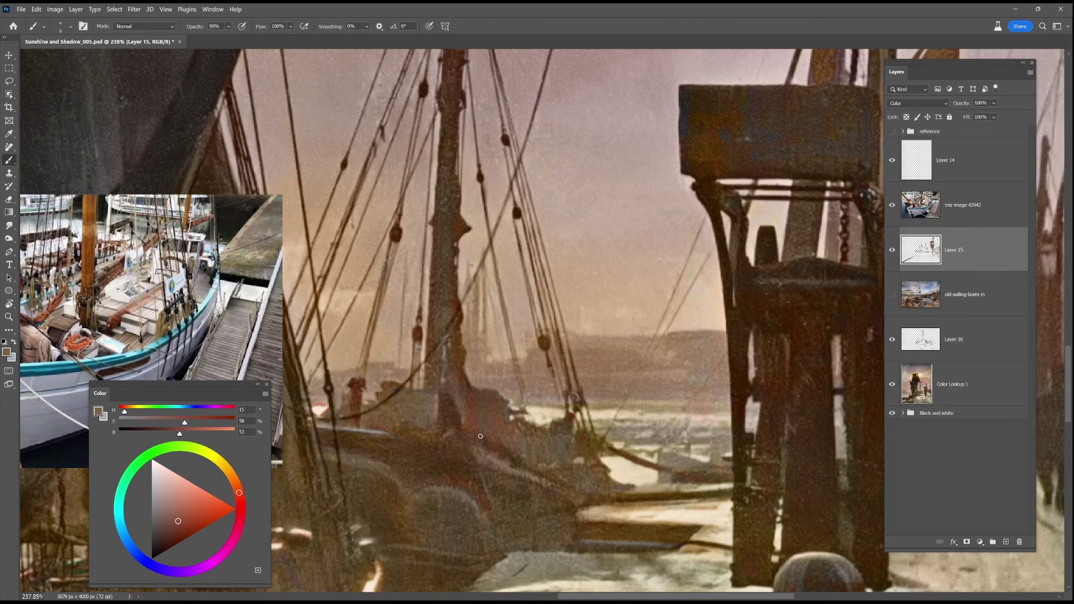
pyautogui.keyDown('alt'); pyautogui.click(461, 350); pyautogui.keyUp('alt')
pyautogui.scroll(-8, 647, 440)
pyautogui.scroll(7, 562, 441)
pyautogui.keyDown('alt'); pyautogui.click(555, 504); pyautogui.keyUp('alt')
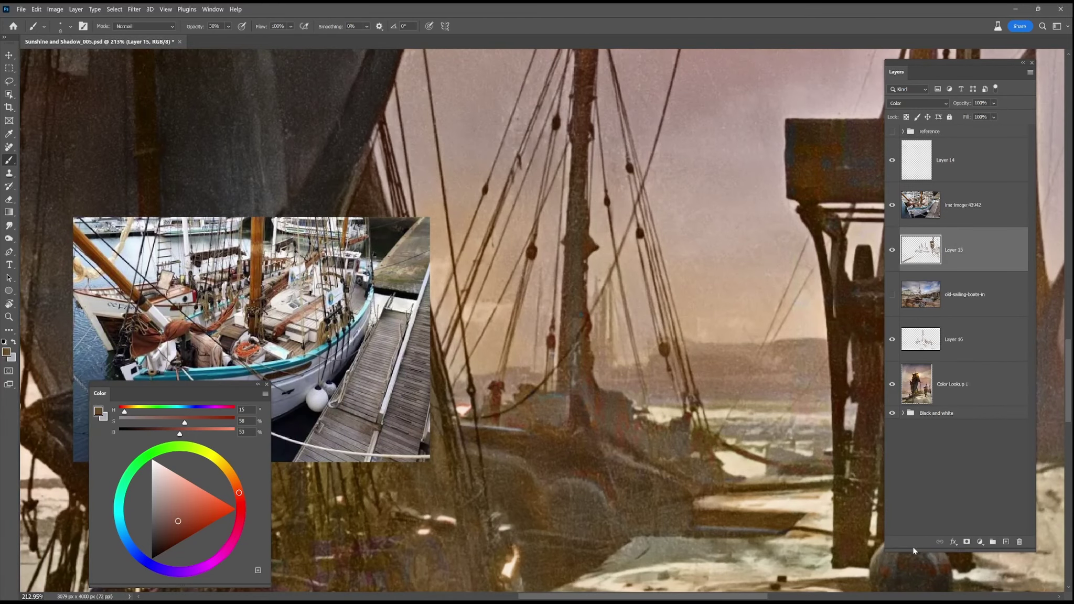
# Step: On a new Color-mode layer, glaze the distant boat and ship's deck brown with a much larger brush, toggling the layer to compare
pyautogui.hotkey('ctrl', 'shift', 'alt', 'n')
pyautogui.press(']')
pyautogui.press(']')
pyautogui.press(']')
pyautogui.press(']')
pyautogui.press(']')
pyautogui.press(']')
pyautogui.press(']')
pyautogui.press(']')
pyautogui.press(']')
pyautogui.press(']')
pyautogui.press(']')
pyautogui.press(']')
pyautogui.press(']')
pyautogui.press(']')
pyautogui.press(']')
pyautogui.moveTo(590, 441)
pyautogui.mouseDown()
pyautogui.moveTo(581, 327)
pyautogui.moveTo(679, 480)
pyautogui.mouseUp()
pyautogui.click(892, 251)
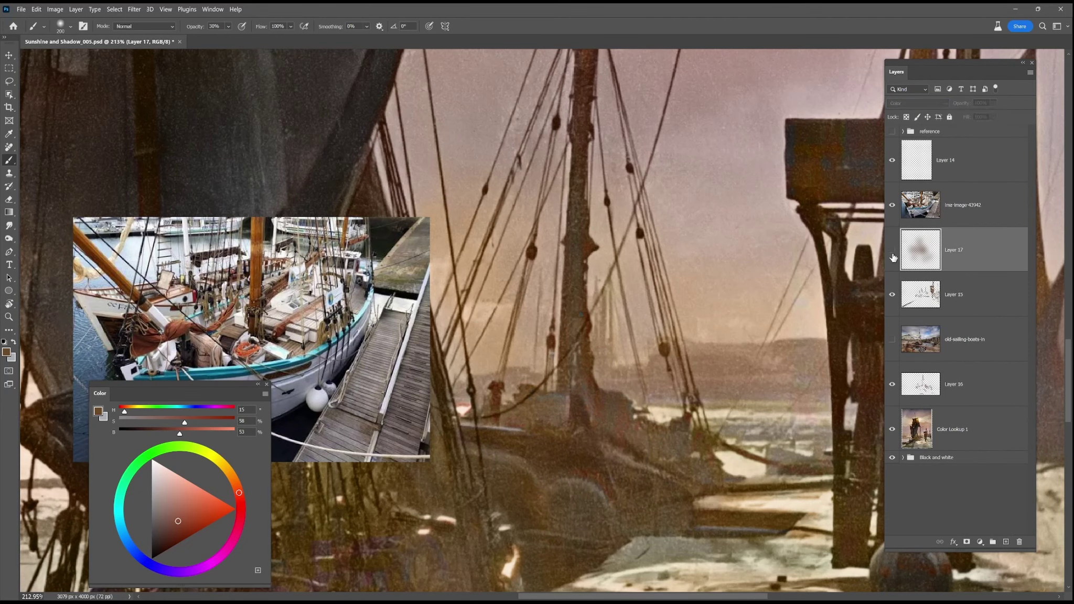
pyautogui.click(892, 250)
pyautogui.scroll(-5, 676, 301)
pyautogui.moveTo(477, 485)
pyautogui.mouseDown()
pyautogui.moveTo(511, 515)
pyautogui.moveTo(435, 472)
pyautogui.mouseUp()
pyautogui.moveTo(619, 439)
pyautogui.mouseDown()
pyautogui.moveTo(675, 467)
pyautogui.moveTo(569, 474)
pyautogui.moveTo(676, 447)
pyautogui.mouseUp()
pyautogui.scroll(-5, 649, 389)
# Step: Delete the ime-image-43942 reference photo, place 2_Sutton-Harbour-classic-boats-1 instead and return to Layer 17
pyautogui.click(965, 205)
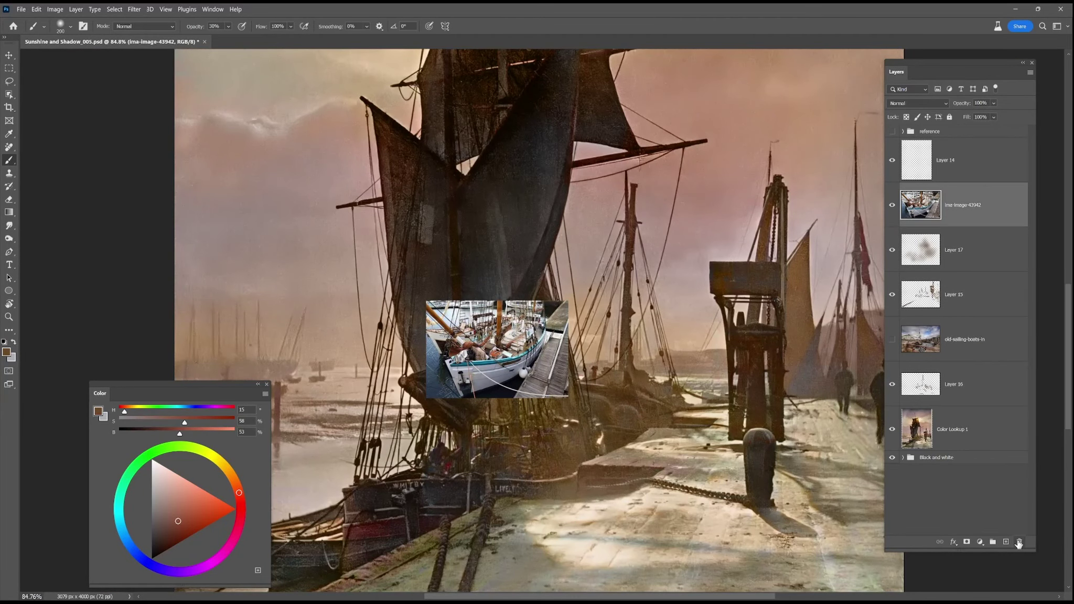
pyautogui.click(1019, 542)
pyautogui.click(534, 234)
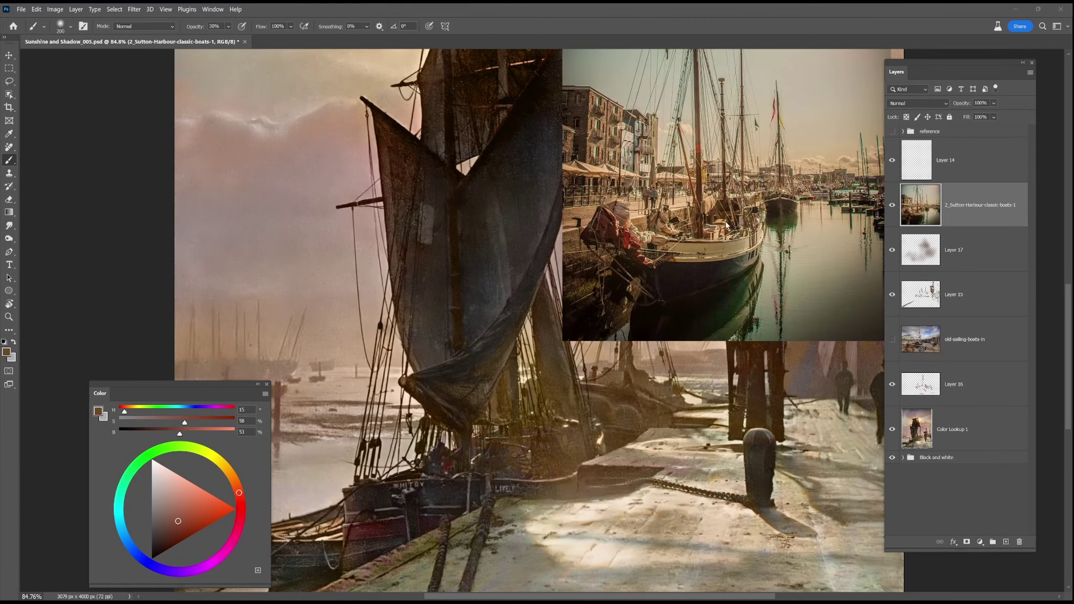
pyautogui.hotkey('alt', '[')
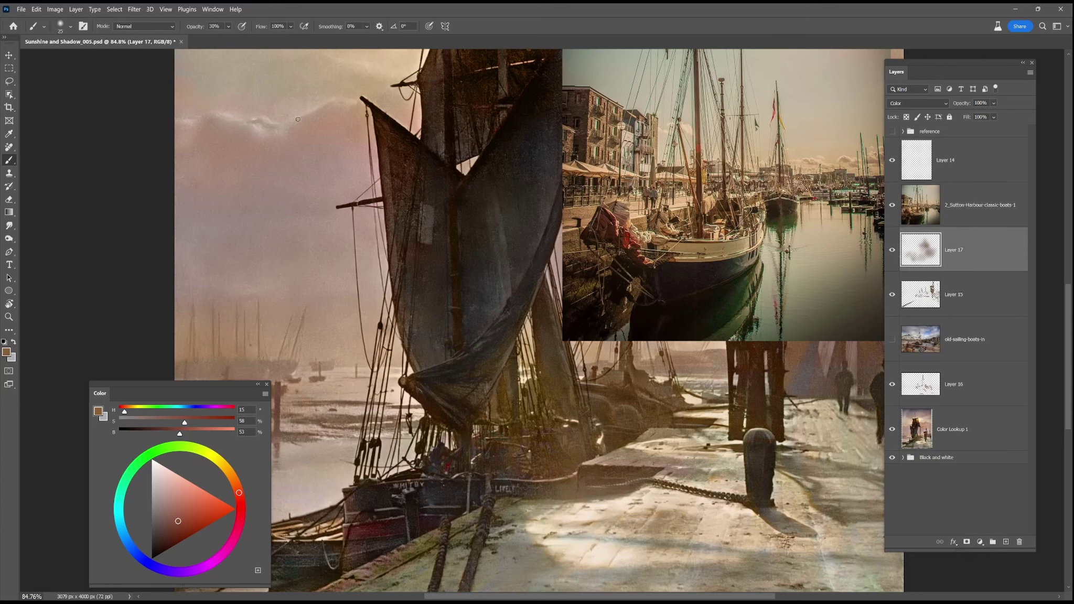
# Step: Sample warm tones from the harbour photo's boat and glaze the ship's deck and the edge of its large sail
pyautogui.keyDown('alt'); pyautogui.click(720, 233); pyautogui.keyUp('alt')
pyautogui.keyDown('alt'); pyautogui.click(726, 216); pyautogui.keyUp('alt')
pyautogui.keyDown('alt'); pyautogui.click(579, 442); pyautogui.keyUp('alt')
pyautogui.keyDown('alt'); pyautogui.click(671, 233); pyautogui.keyUp('alt')
pyautogui.keyDown('alt'); pyautogui.click(686, 246); pyautogui.keyUp('alt')
pyautogui.moveTo(561, 425)
pyautogui.mouseDown()
pyautogui.moveTo(546, 388)
pyautogui.moveTo(519, 375)
pyautogui.moveTo(475, 393)
pyautogui.moveTo(441, 380)
pyautogui.moveTo(516, 311)
pyautogui.moveTo(514, 322)
pyautogui.mouseUp()
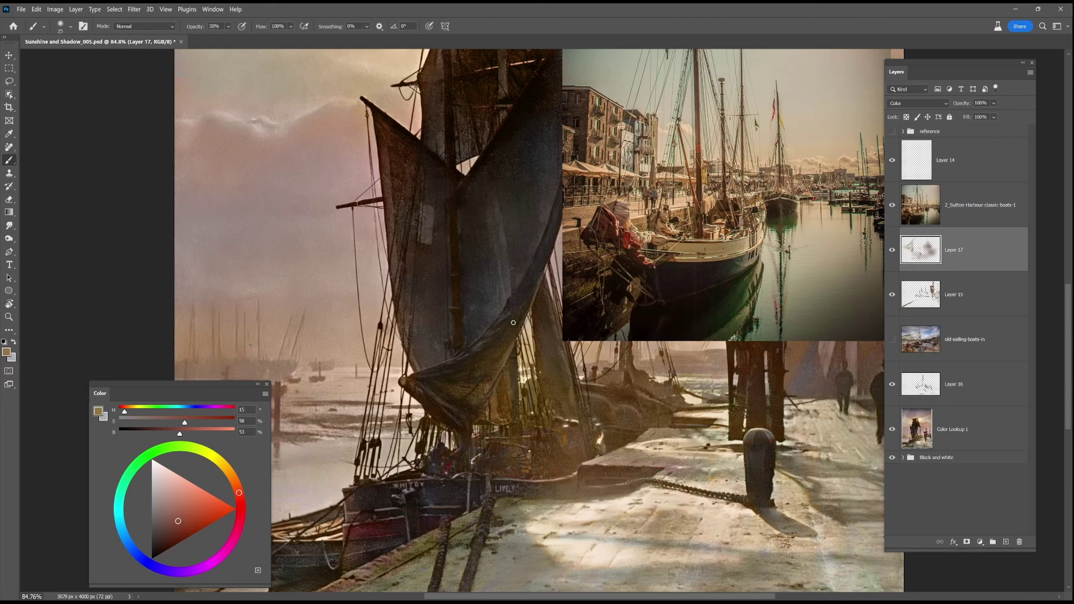
pyautogui.keyDown('alt'); pyautogui.click(347, 121); pyautogui.keyUp('alt')
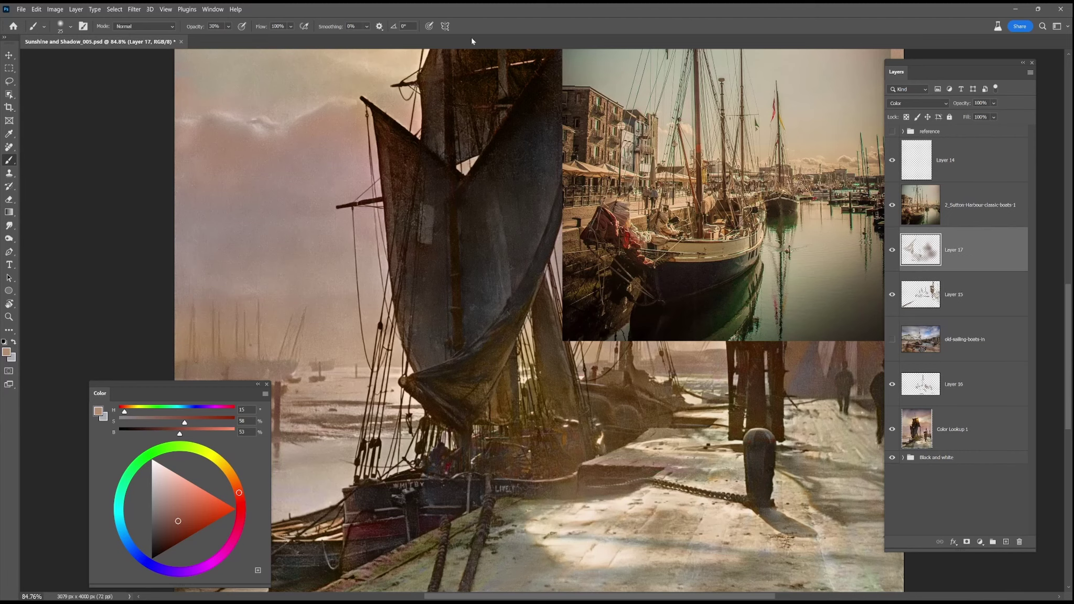
# Step: Sample a reference tone, enlarge the brush strongly and glaze the folds of the ship's large hanging sail
pyautogui.scroll(-5, 514, 351)
pyautogui.scroll(7, 563, 413)
pyautogui.keyDown('alt'); pyautogui.click(550, 388); pyautogui.keyUp('alt')
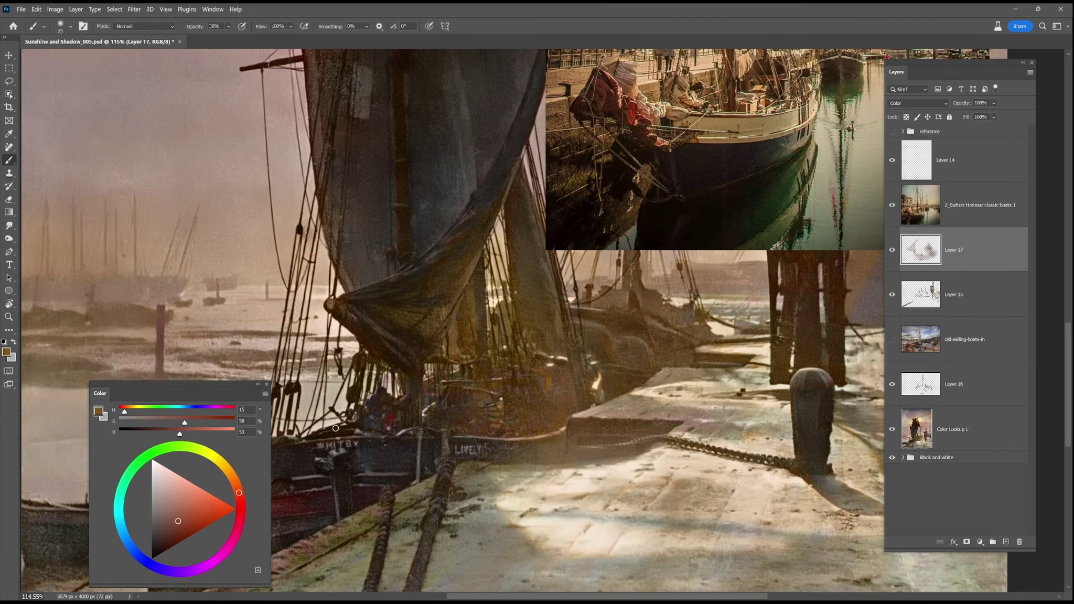
pyautogui.moveTo(348, 430); pyautogui.dragTo(445, 434)
pyautogui.keyDown('alt'); pyautogui.click(566, 230); pyautogui.keyUp('alt')
pyautogui.press(']')
pyautogui.press(']')
pyautogui.press(']')
pyautogui.press(']')
pyautogui.press(']')
pyautogui.press(']')
pyautogui.press(']')
pyautogui.press(']')
pyautogui.press(']')
pyautogui.press(']')
pyautogui.press(']')
pyautogui.moveTo(517, 303); pyautogui.dragTo(572, 232)
# Step: Sample a dark tone from the ship's deck, reduce the brush and tint the large sail's curled edge
pyautogui.keyDown('alt'); pyautogui.click(591, 354); pyautogui.keyUp('alt')
pyautogui.press('[')
pyautogui.press('[')
pyautogui.press('[')
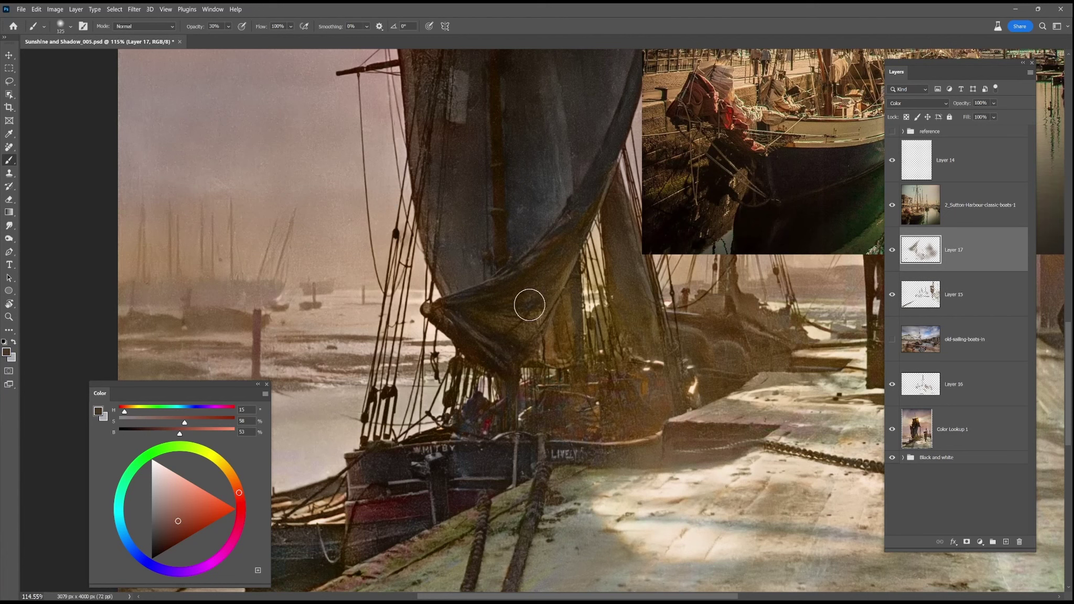
pyautogui.moveTo(577, 216); pyautogui.dragTo(537, 274)
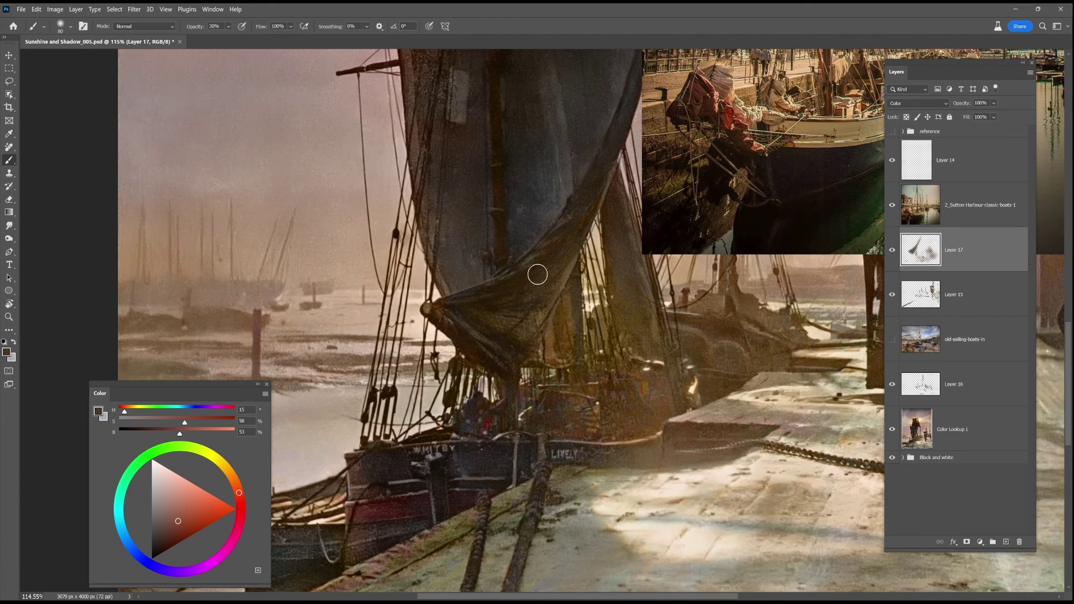
# Step: Sample an orange-brown from the ship's deck, shrink the brush and touch up the quay's ropes and bollard
pyautogui.keyDown('alt'); pyautogui.click(645, 389); pyautogui.keyUp('alt')
pyautogui.press('[')
pyautogui.press('[')
pyautogui.press('[')
pyautogui.press('[')
pyautogui.press('[')
pyautogui.press('[')
pyautogui.press('[')
pyautogui.press('[')
pyautogui.click(448, 546)
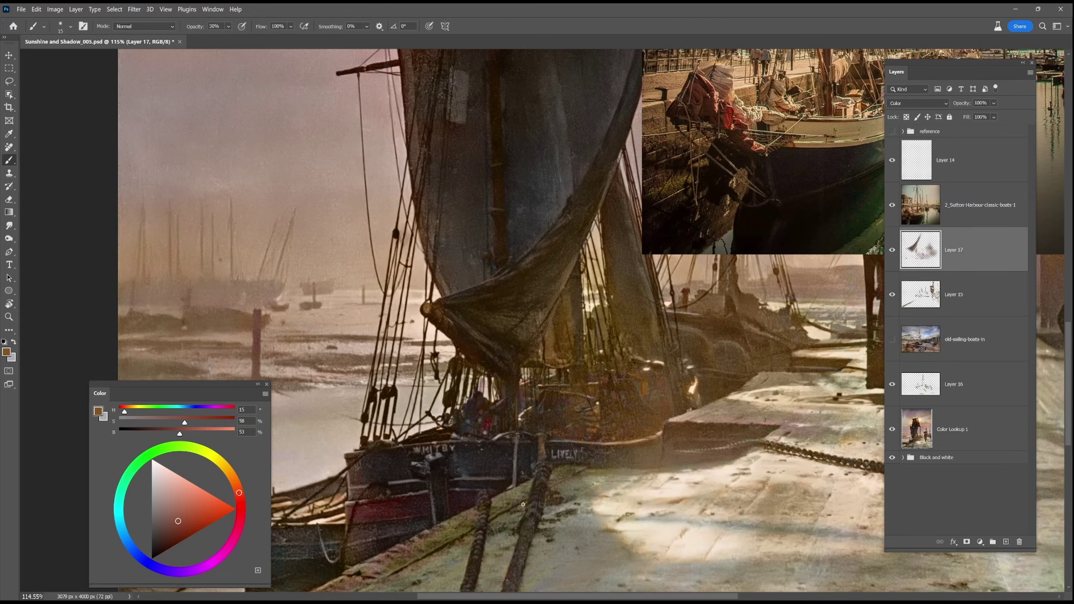
pyautogui.moveTo(692, 480); pyautogui.dragTo(494, 460)
pyautogui.click(693, 359)
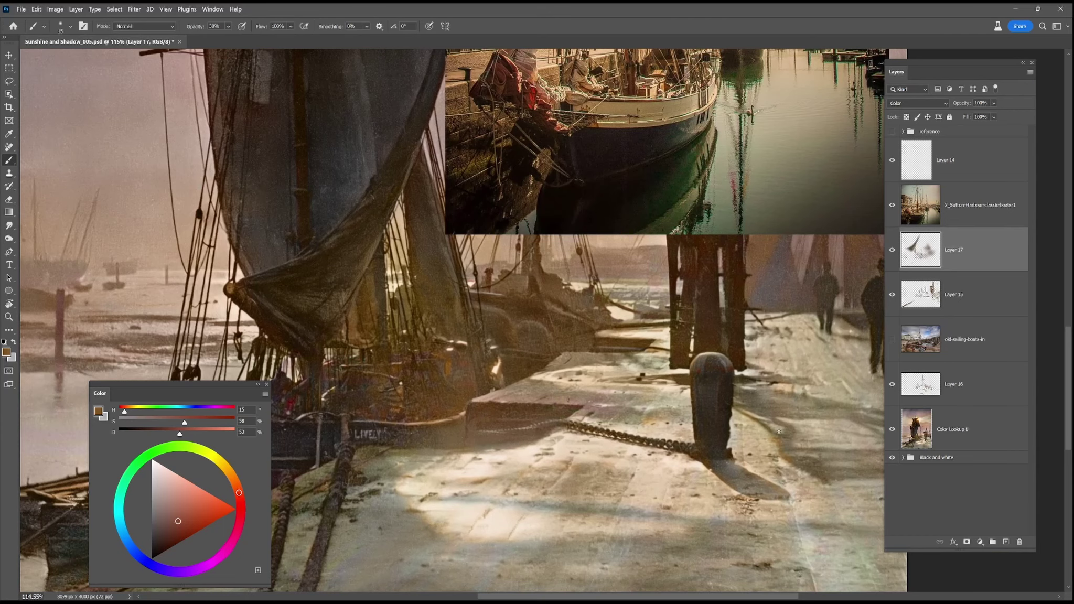
# Step: Move the harbour reference photo clear of the masts behind the walking men and return to the Brush on Layer 17
pyautogui.moveTo(779, 431); pyautogui.dragTo(730, 517)
pyautogui.hotkey('alt', ']')
pyautogui.press('v')
pyautogui.moveTo(579, 151)
pyautogui.mouseDown()
pyautogui.moveTo(251, 199)
pyautogui.moveTo(489, 140)
pyautogui.mouseUp()
pyautogui.hotkey('alt', '[')
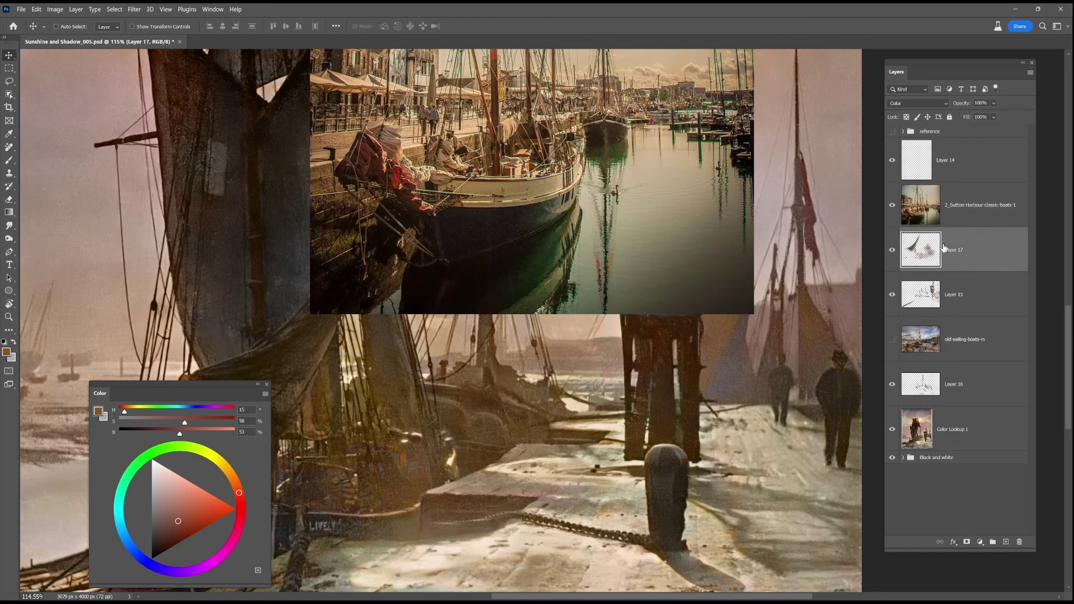
pyautogui.press('b')
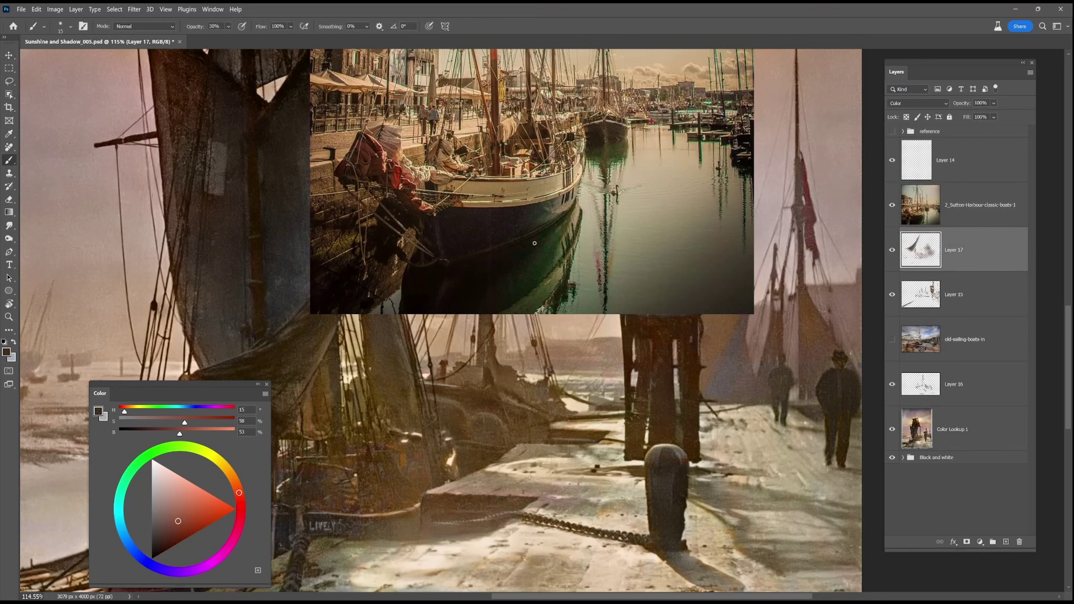
# Step: Sample tones from the harbour photo's boats and color the distant boat's hull and deck
pyautogui.keyDown('alt'); pyautogui.click(540, 140); pyautogui.keyUp('alt')
pyautogui.keyDown('alt'); pyautogui.click(444, 173); pyautogui.keyUp('alt')
pyautogui.keyDown('alt'); pyautogui.click(448, 378); pyautogui.keyUp('alt')
pyautogui.keyDown('alt'); pyautogui.click(454, 381); pyautogui.keyUp('alt')
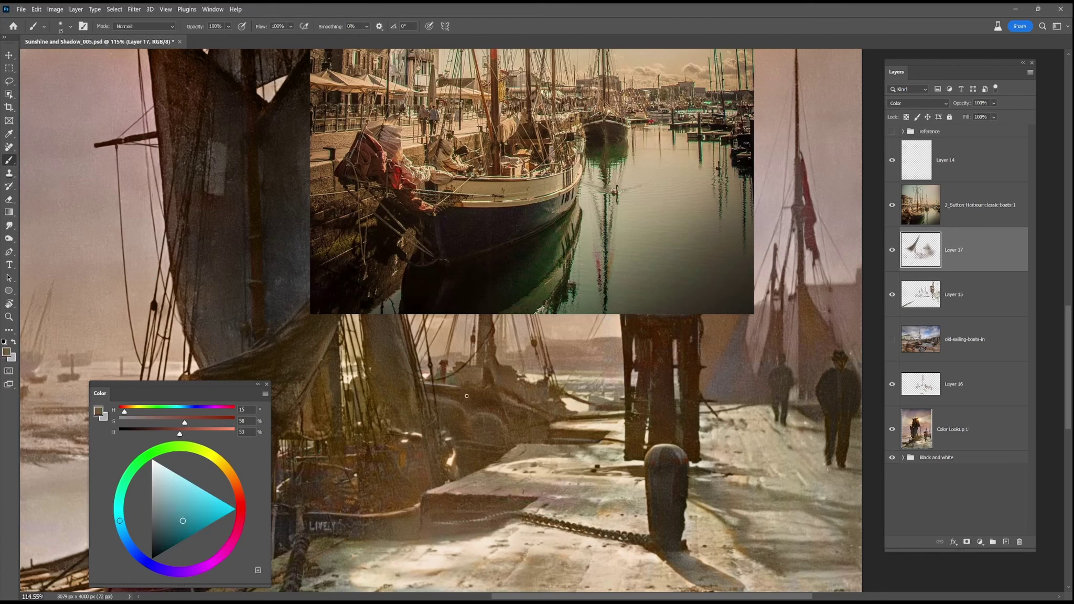
# Step: Choose a muted teal hue and tint the distant boat's details, blending with tones sampled from its deck
pyautogui.moveTo(174, 522); pyautogui.dragTo(156, 503)
pyautogui.keyDown('alt'); pyautogui.click(462, 378); pyautogui.keyUp('alt')
pyautogui.click(119, 500)
pyautogui.keyDown('alt'); pyautogui.click(435, 376); pyautogui.keyUp('alt')
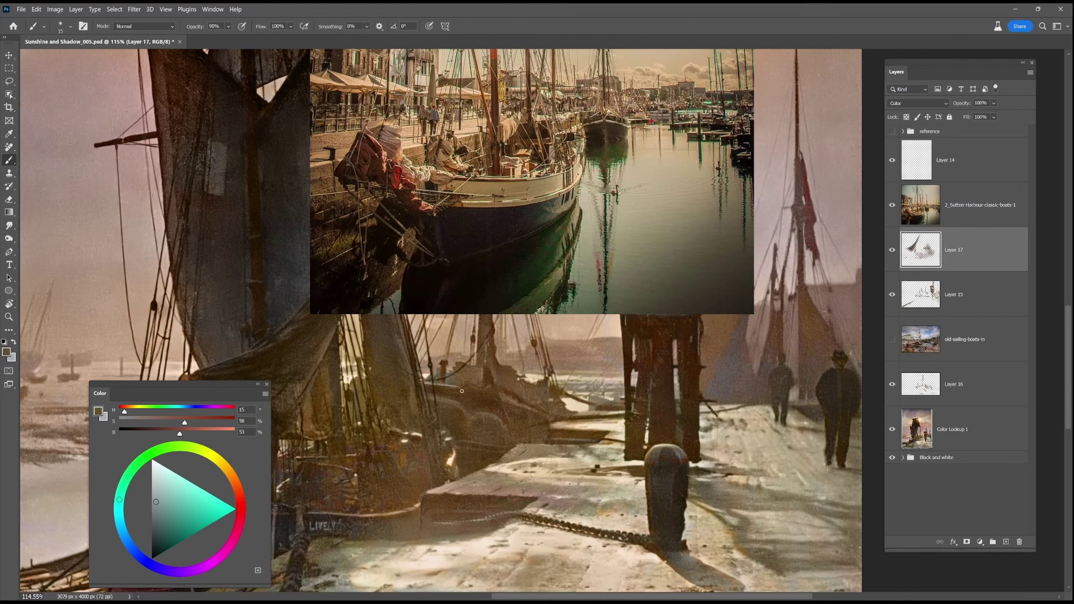
# Step: Sample browns from the moored ship's deck and tint its rigging area and hull at 90% opacity
pyautogui.keyDown('alt'); pyautogui.click(403, 459); pyautogui.keyUp('alt')
pyautogui.moveTo(651, 422); pyautogui.dragTo(603, 422)
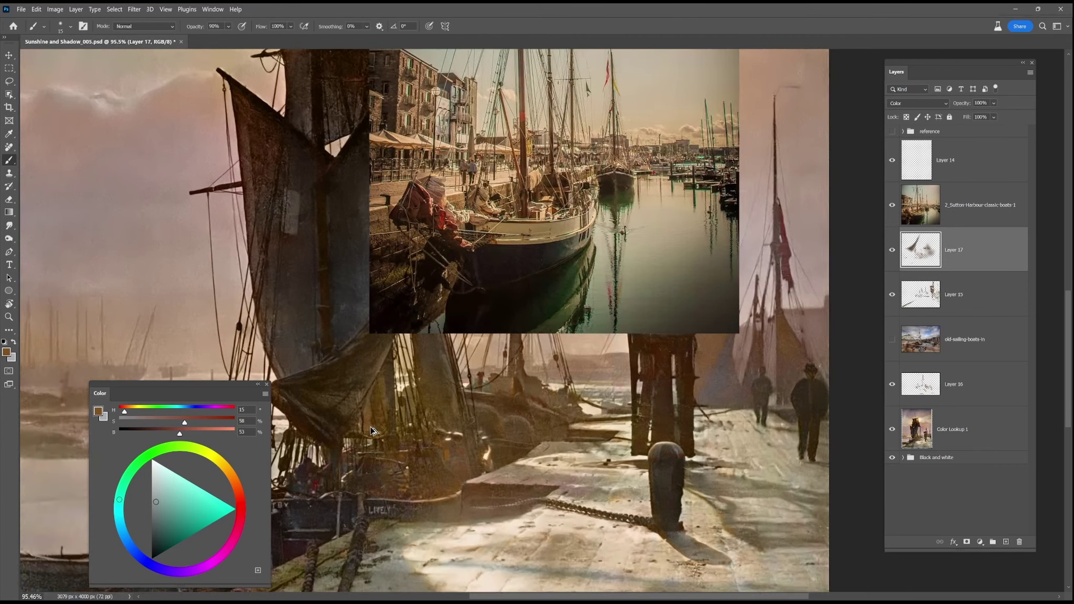
pyautogui.moveTo(374, 429); pyautogui.dragTo(414, 429)
pyautogui.keyDown('alt'); pyautogui.click(381, 495); pyautogui.keyUp('alt')
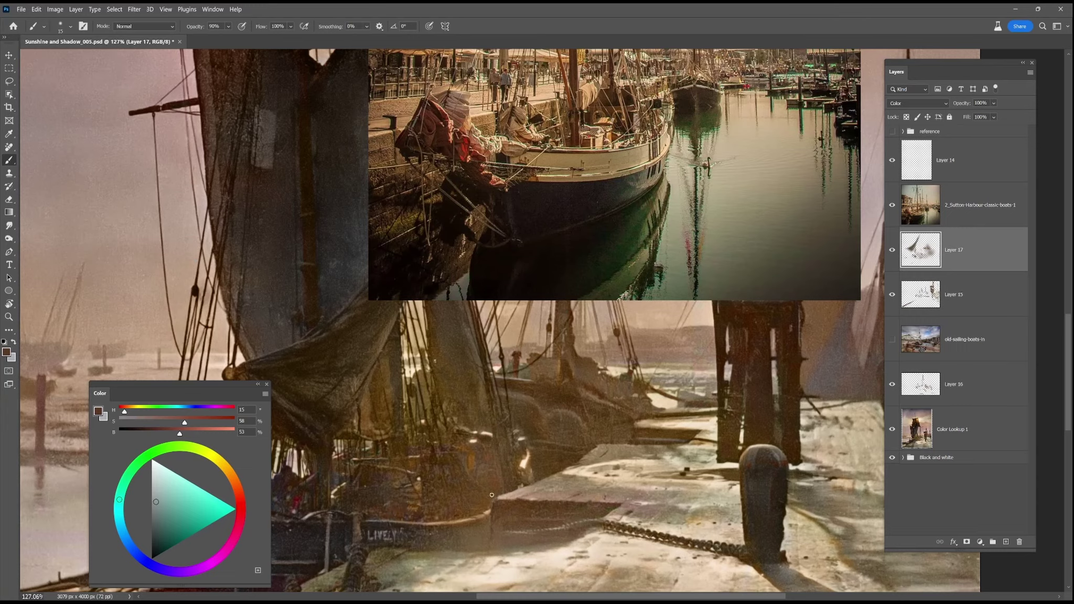
pyautogui.scroll(-5, 491, 495)
pyautogui.scroll(4, 634, 502)
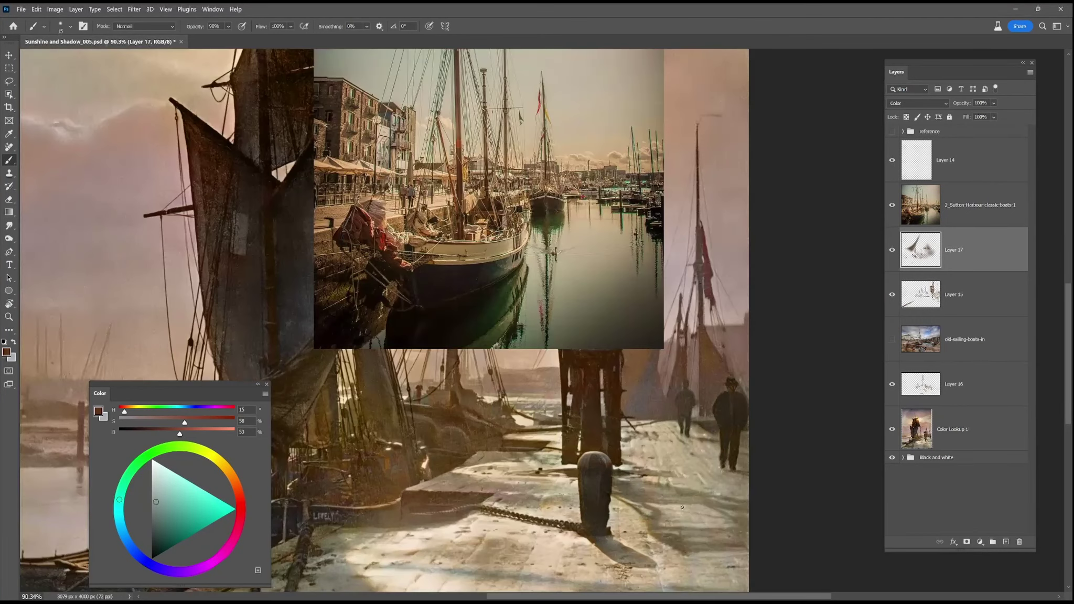
# Step: Sample a tone from the quay and glaze the area around the two walking men
pyautogui.keyDown('alt'); pyautogui.click(513, 439); pyautogui.keyUp('alt')
pyautogui.moveTo(688, 410); pyautogui.dragTo(747, 436)
pyautogui.keyDown('alt'); pyautogui.click(711, 406); pyautogui.keyUp('alt')
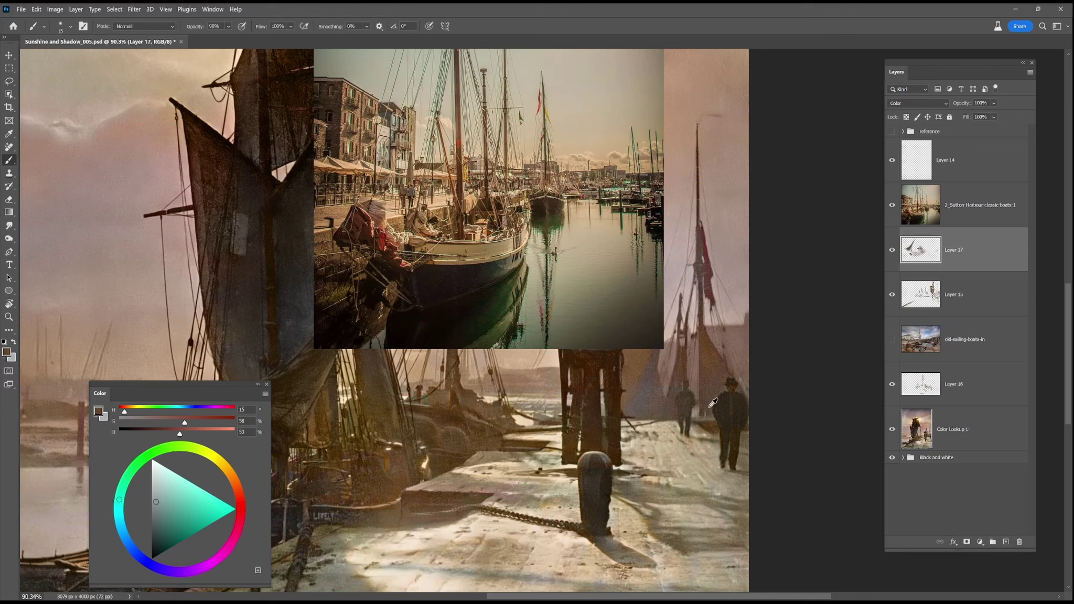
pyautogui.keyDown('alt'); pyautogui.click(620, 436); pyautogui.keyUp('alt')
# Step: Enlarge the brush to 50 px and hide the harbour reference photo to review the whole picture
pyautogui.scroll(-1, 760, 508)
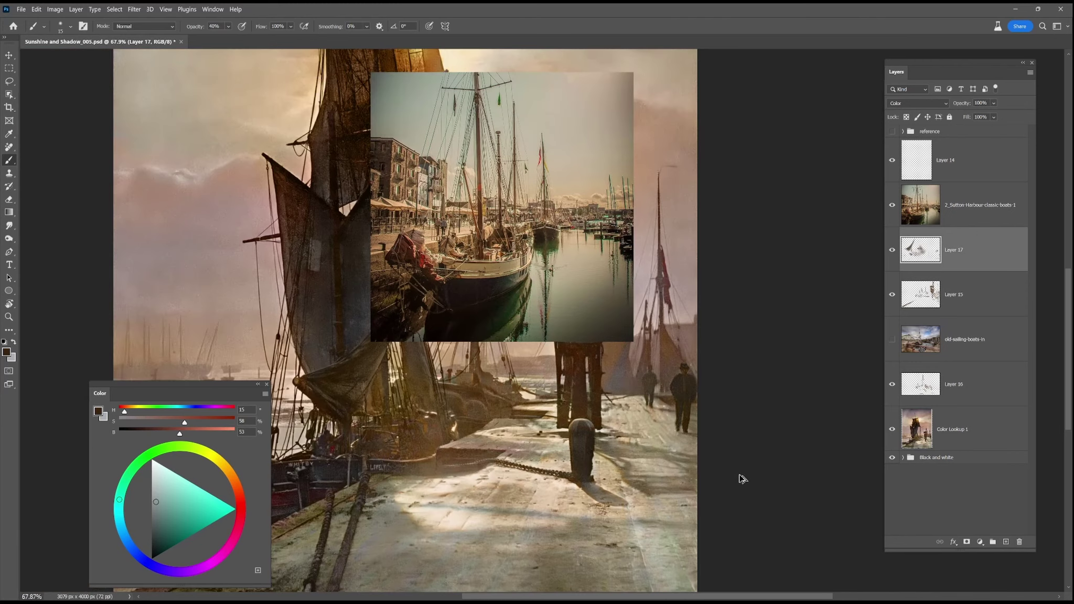
pyautogui.press(']')
pyautogui.press(']')
pyautogui.click(895, 213)
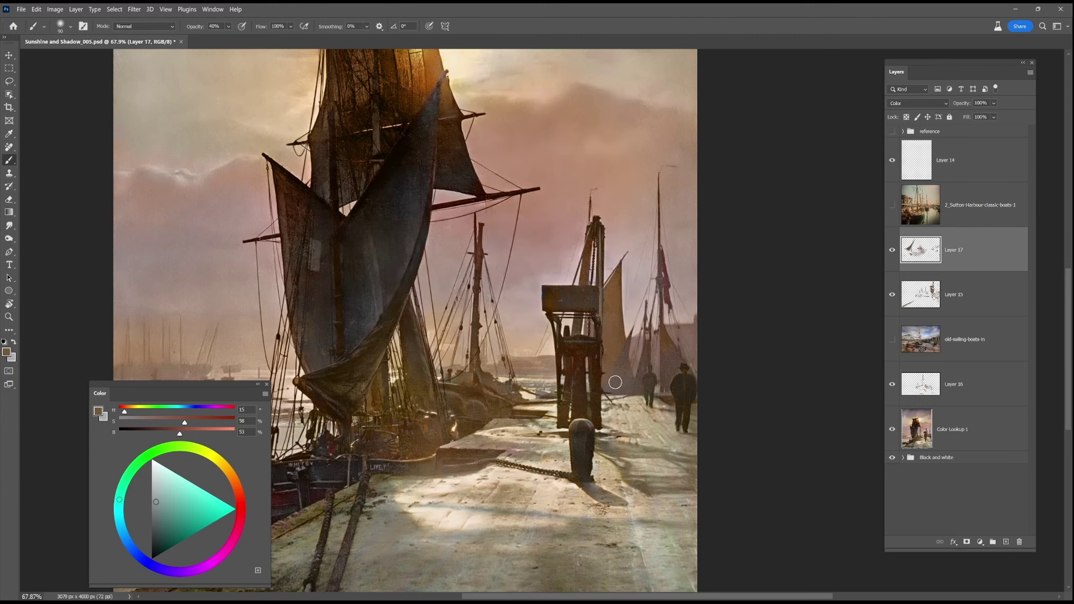
pyautogui.scroll(-2, 665, 365)
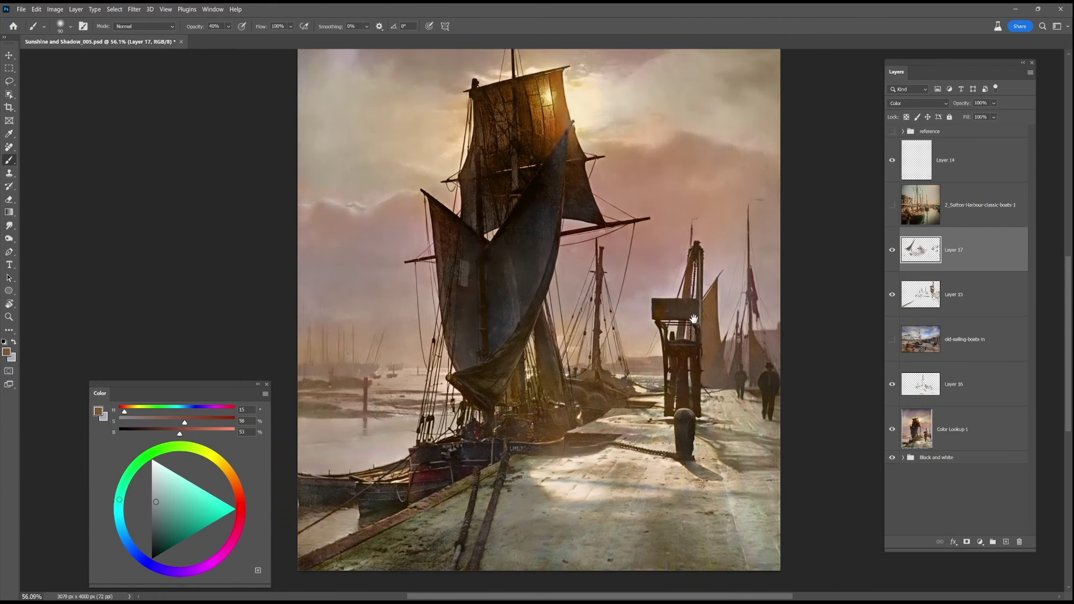
# Step: Add a new Color-mode layer above Layer 17 and glaze the foreground quay with a brown sampled from the sail
pyautogui.click(1006, 541)
pyautogui.keyDown('alt'); pyautogui.click(555, 98); pyautogui.keyUp('alt')
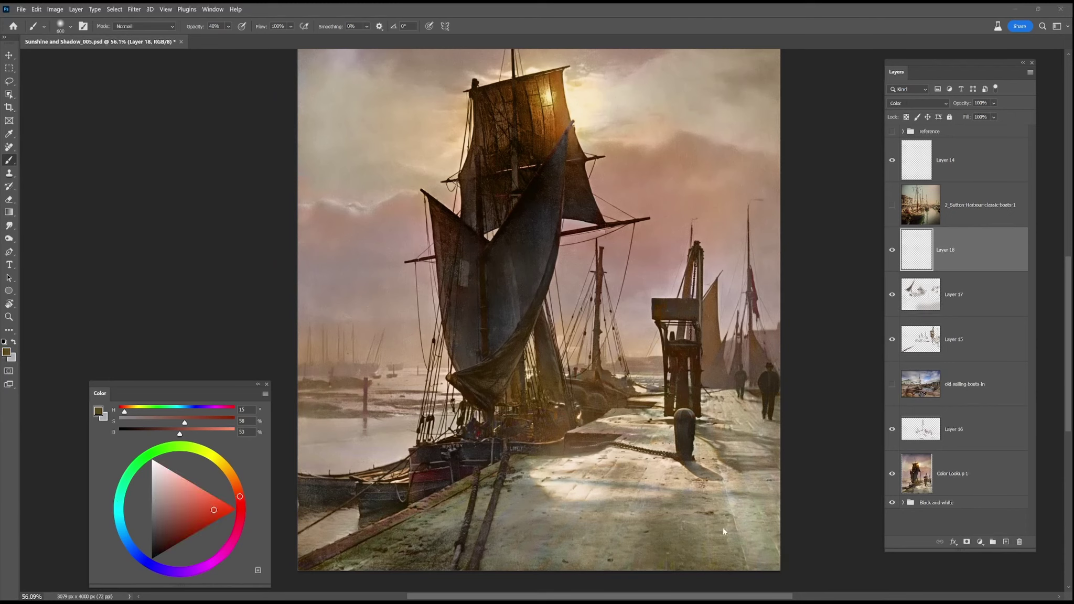
pyautogui.click(716, 540)
pyautogui.moveTo(716, 540)
pyautogui.mouseDown()
pyautogui.moveTo(462, 513)
pyautogui.moveTo(413, 565)
pyautogui.mouseUp()
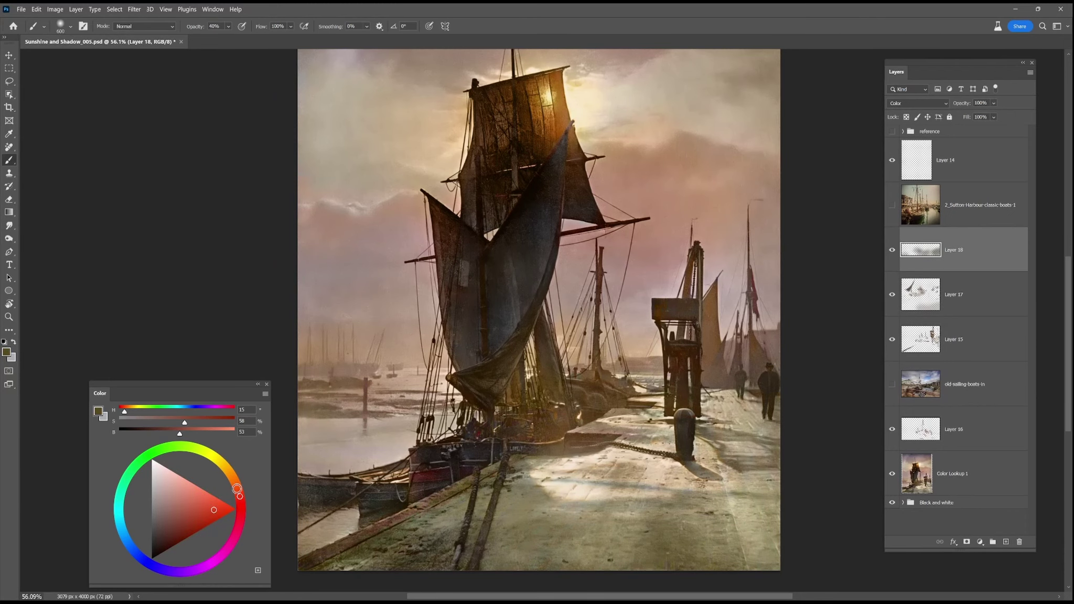
# Step: Choose a muted reddish-brown for the foreground quay glaze, with 30% brush opacity and a smaller brush
pyautogui.click(238, 491)
pyautogui.click(598, 567)
pyautogui.hotkey('ctrl', 'z')
pyautogui.click(185, 519)
pyautogui.press('3')
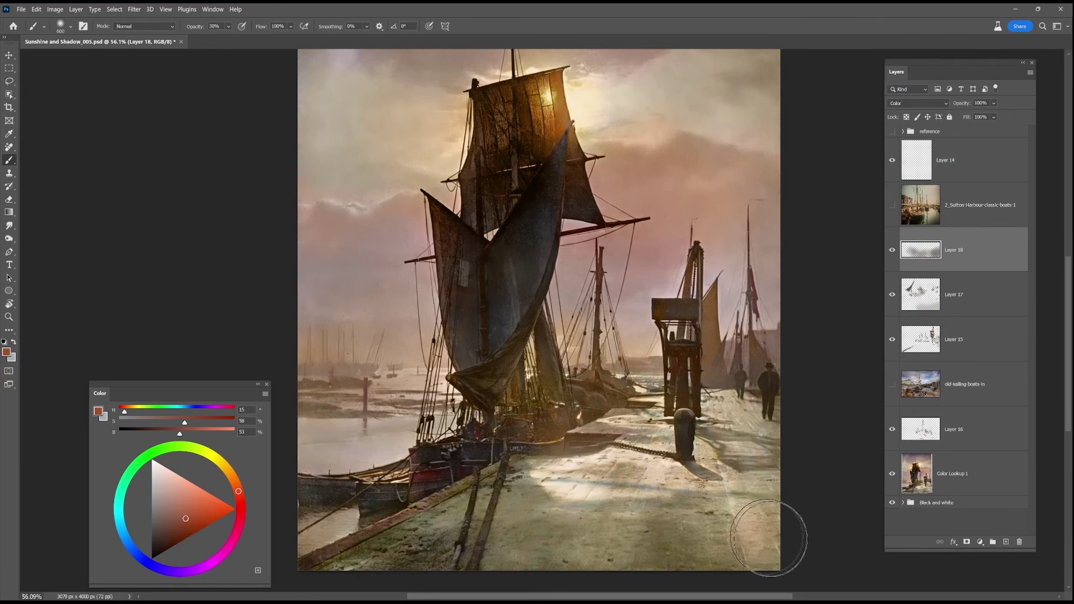
pyautogui.press('[')
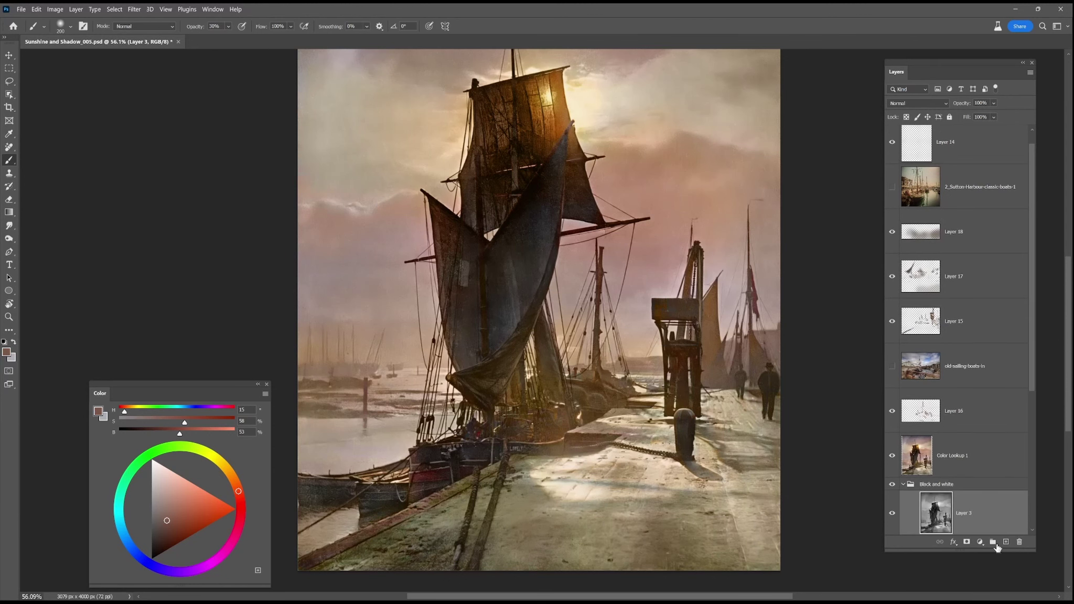
# Step: Add a Levels adjustment above Layer 3 in the Black and white group and set its midtones to 0.63
pyautogui.click(980, 542)
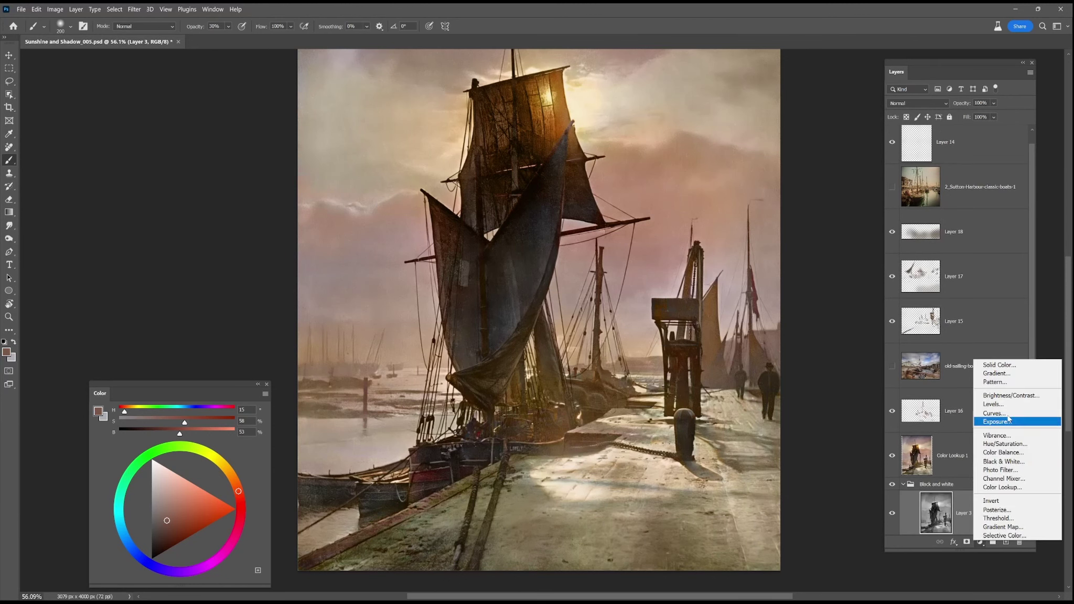
pyautogui.click(1005, 405)
pyautogui.moveTo(274, 281); pyautogui.dragTo(226, 283)
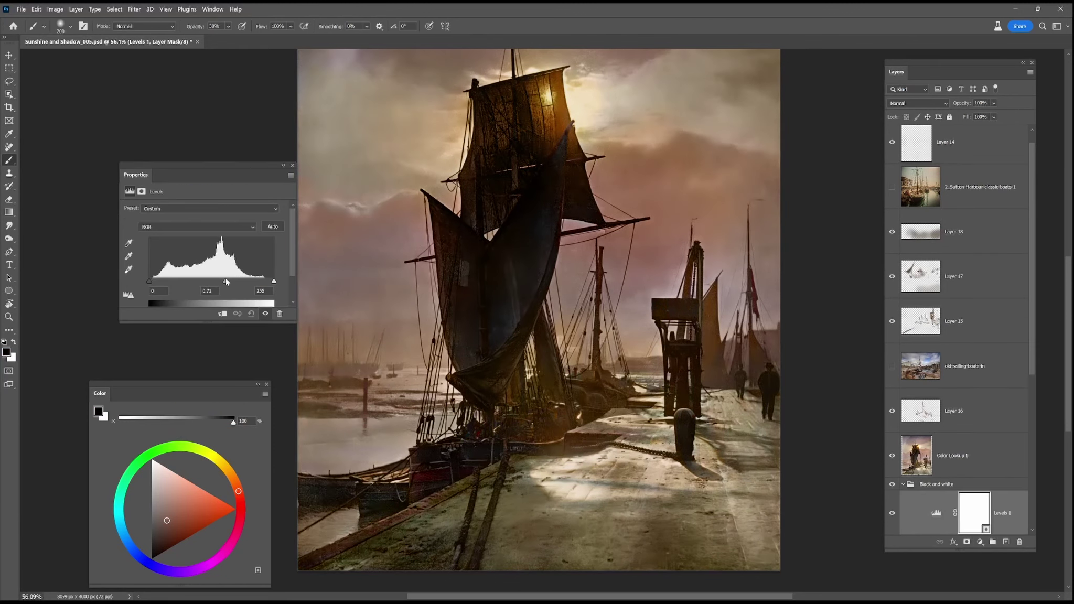
# Step: Draw a black-to-white linear gradient on the Levels mask to confine the darkening to the foreground quay, and compare before and after
pyautogui.click(970, 511)
pyautogui.click(9, 212)
pyautogui.moveTo(600, 383)
pyautogui.mouseDown()
pyautogui.moveTo(690, 547)
pyautogui.moveTo(653, 370)
pyautogui.moveTo(604, 313)
pyautogui.moveTo(590, 314)
pyautogui.mouseUp()
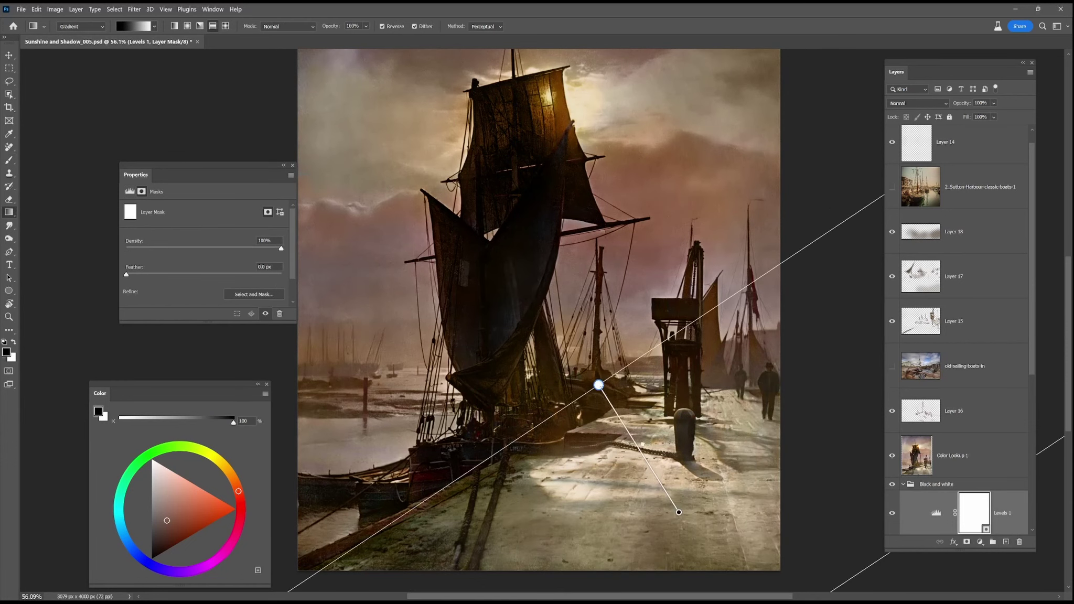
pyautogui.click(892, 513)
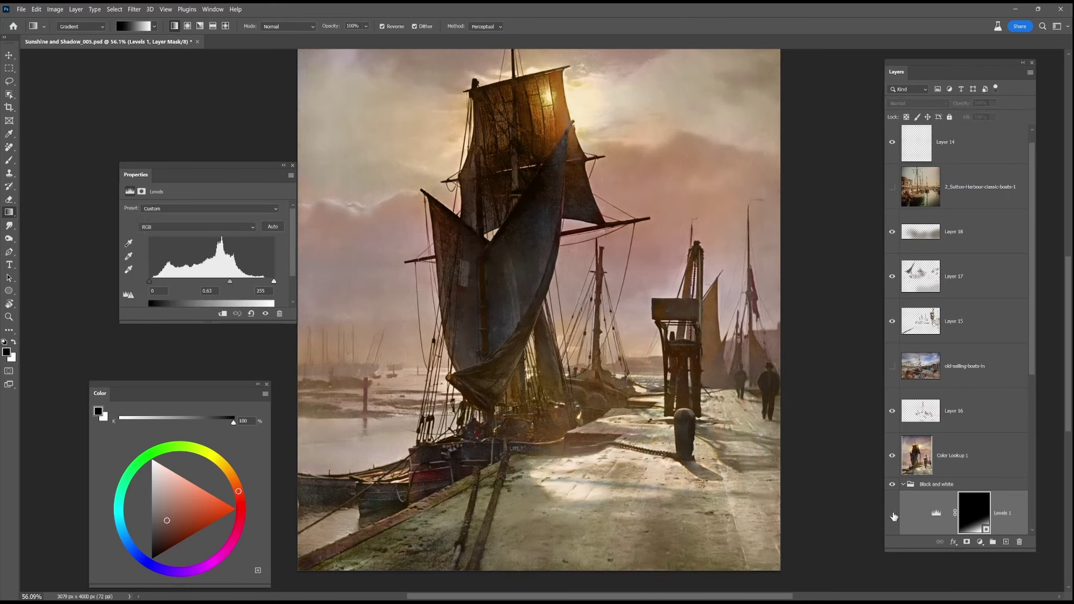
pyautogui.click(892, 514)
# Step: Lower the Levels adjustment's opacity to about 55%
pyautogui.hotkey('ctrl', '-')
pyautogui.click(994, 103)
pyautogui.click(998, 115)
pyautogui.moveTo(999, 115); pyautogui.dragTo(994, 115)
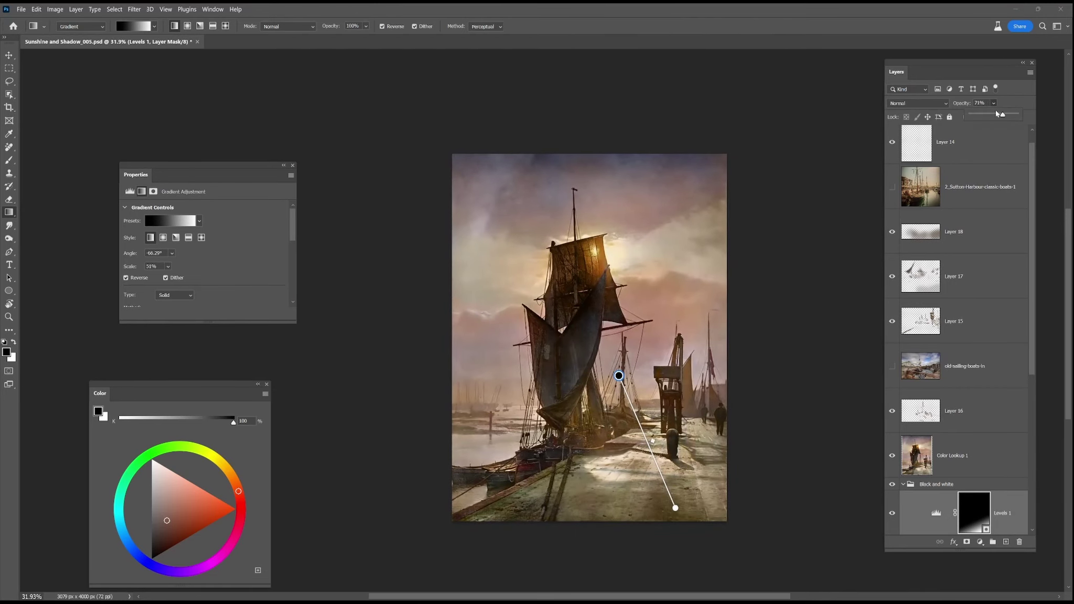
pyautogui.click(950, 484)
pyautogui.click(936, 512)
# Step: Add a Curves adjustment above the Levels layer, pull its white point in to input 244, and close the adjustment and color settings
pyautogui.click(980, 542)
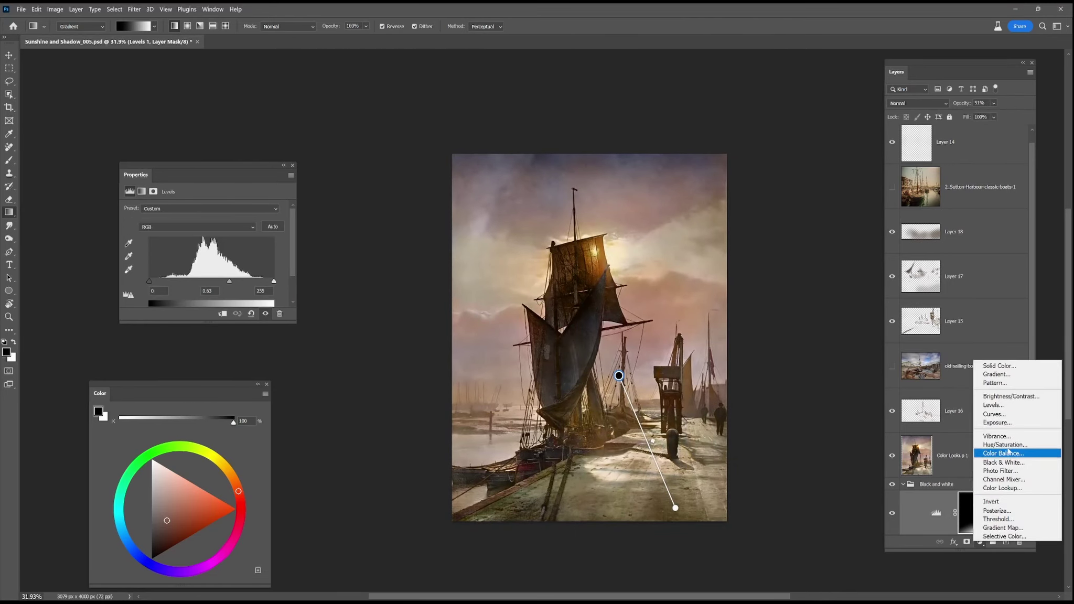
pyautogui.click(994, 414)
pyautogui.moveTo(291, 323); pyautogui.dragTo(396, 443)
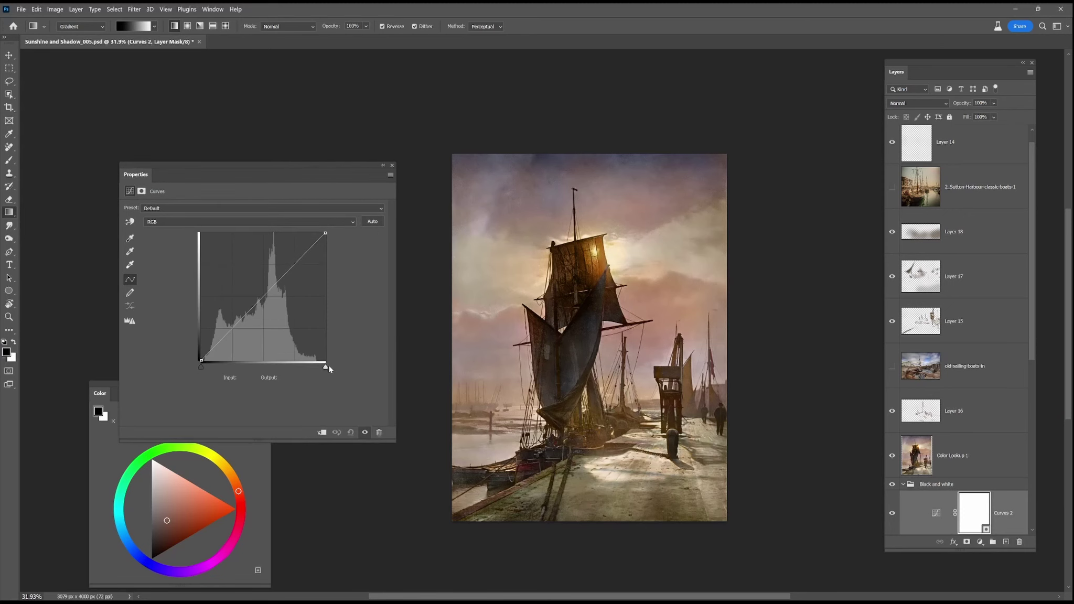
pyautogui.scroll(3, 451, 370)
pyautogui.moveTo(325, 367); pyautogui.dragTo(320, 365)
pyautogui.moveTo(201, 366); pyautogui.dragTo(203, 366)
pyautogui.moveTo(320, 367); pyautogui.dragTo(320, 366)
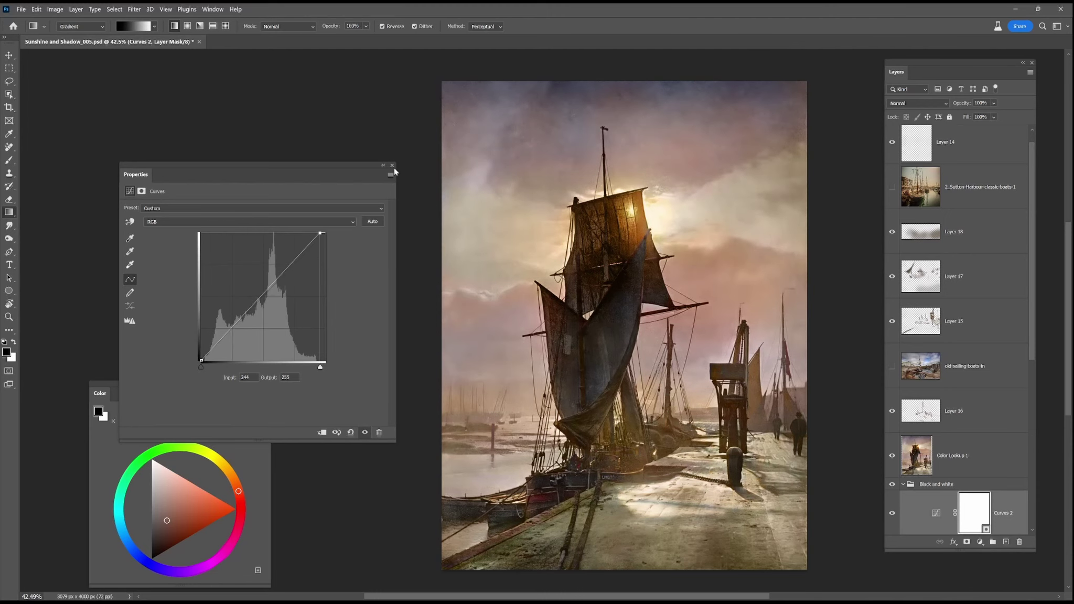
pyautogui.click(392, 165)
pyautogui.scroll(1, 574, 402)
pyautogui.click(266, 384)
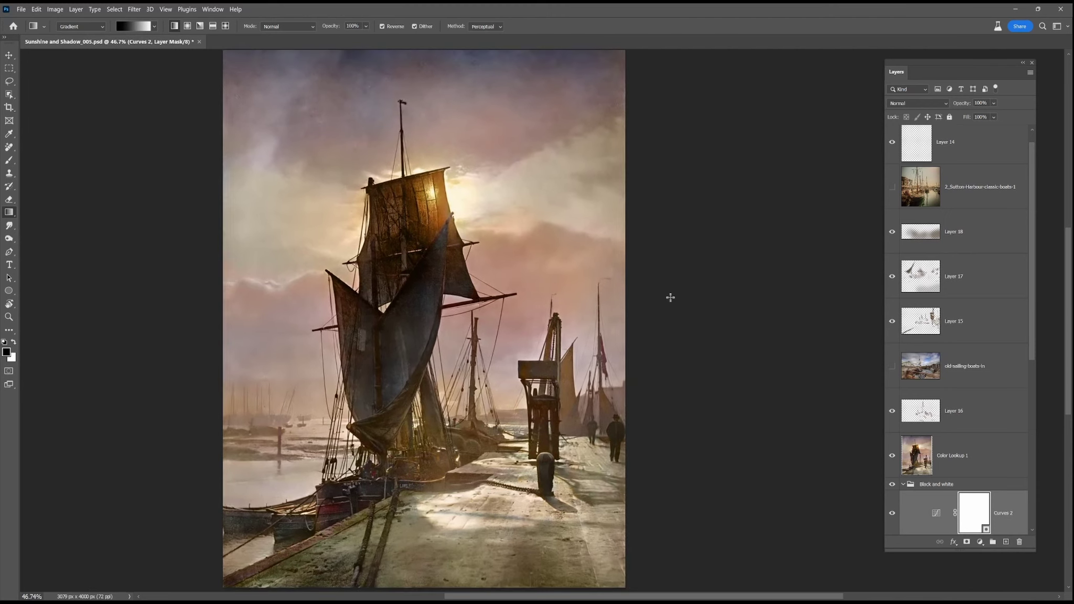
# Step: Flip the whole canvas horizontally
pyautogui.click(55, 9)
pyautogui.moveTo(95, 98)
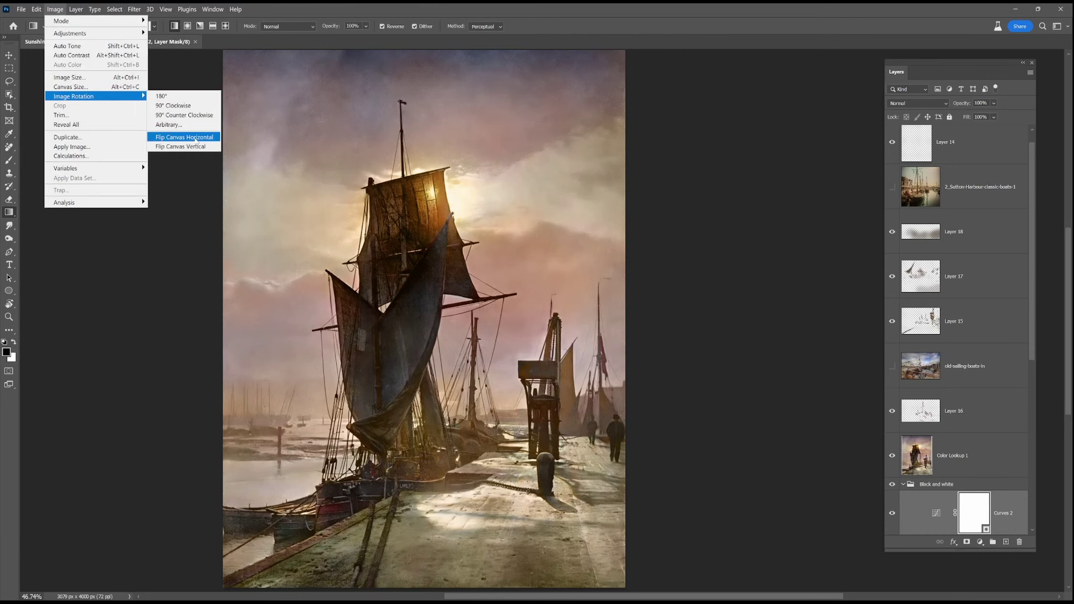
pyautogui.click(178, 139)
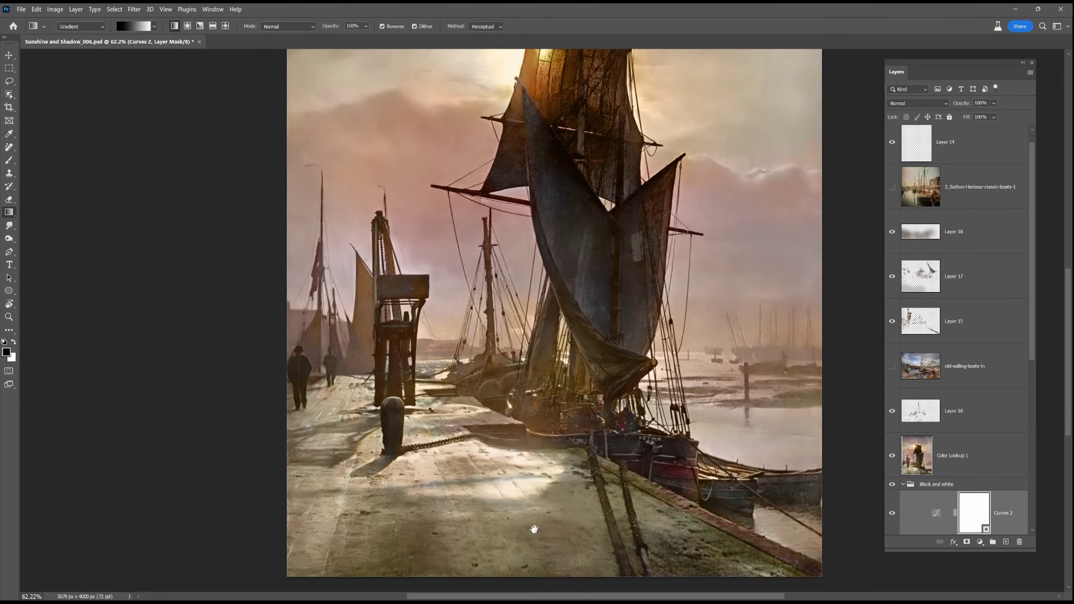
# Step: Add a new layer above Layer 18, set it to Color mode, and glaze the foreground quay with a tone sampled from its sunlit patch
pyautogui.click(1006, 541)
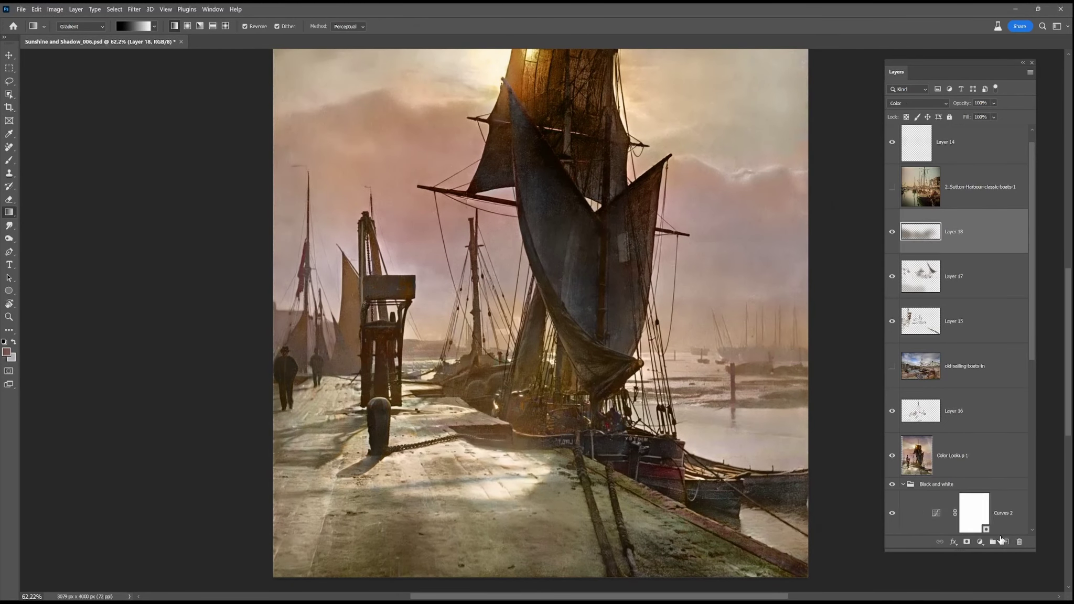
pyautogui.press(']')
pyautogui.press(']')
pyautogui.press(']')
pyautogui.press(']')
pyautogui.press('b')
pyautogui.keyDown('alt'); pyautogui.click(500, 478); pyautogui.keyUp('alt')
pyautogui.click(553, 504)
pyautogui.click(918, 103)
pyautogui.click(907, 370)
# Step: Sample a tone from the quay with a smaller brush and glaze it across the foreground paving
pyautogui.press('[')
pyautogui.press('[')
pyautogui.press('[')
pyautogui.press('[')
pyautogui.keyDown('alt'); pyautogui.click(504, 516); pyautogui.keyUp('alt')
pyautogui.click(472, 520)
pyautogui.click(404, 518)
pyautogui.click(341, 515)
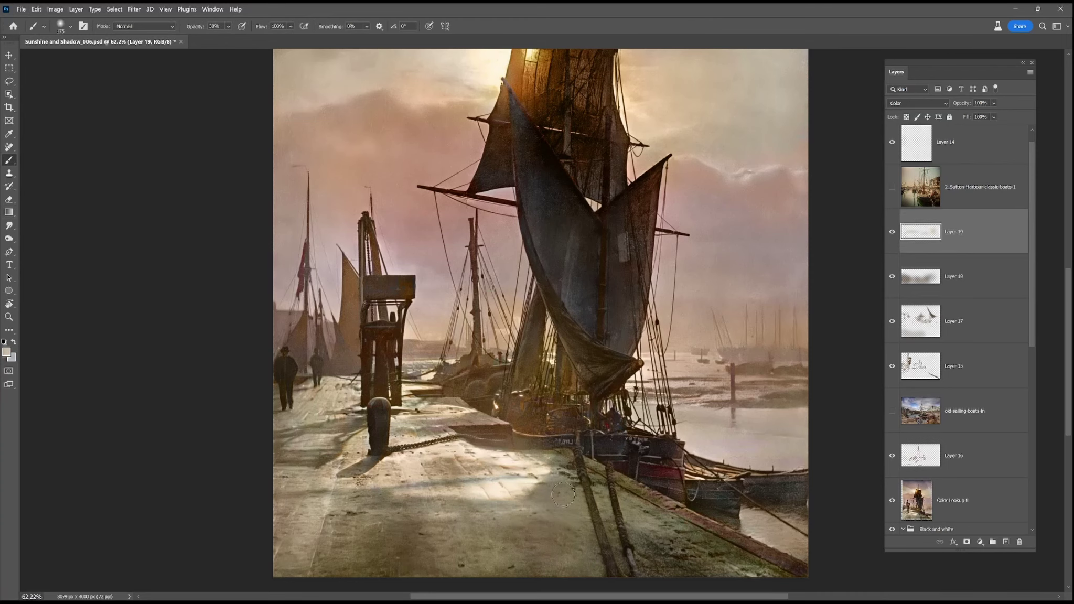
# Step: Shrink the brush and tint the walking man, quay steps, mooring rope and far mudflats, sampling tones from the background
pyautogui.press('[')
pyautogui.press('[')
pyautogui.press('[')
pyautogui.press('[')
pyautogui.press('[')
pyautogui.press('[')
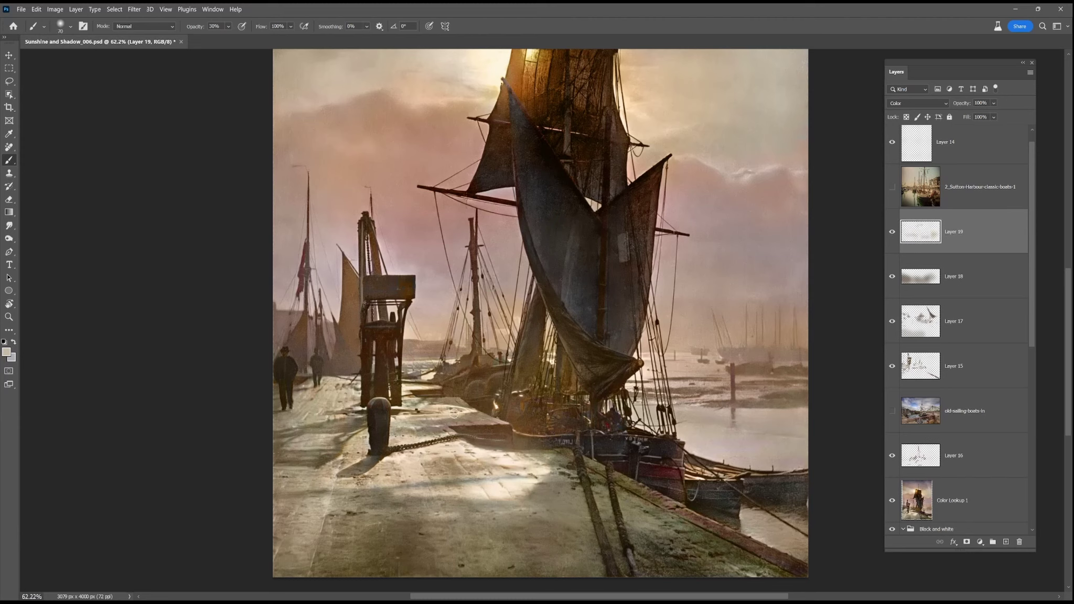
pyautogui.click(281, 402)
pyautogui.keyDown('alt'); pyautogui.click(429, 350); pyautogui.keyUp('alt')
pyautogui.click(420, 382)
pyautogui.keyDown('alt'); pyautogui.click(451, 366); pyautogui.keyUp('alt')
pyautogui.moveTo(576, 474); pyautogui.dragTo(584, 471)
pyautogui.moveTo(741, 399); pyautogui.dragTo(804, 397)
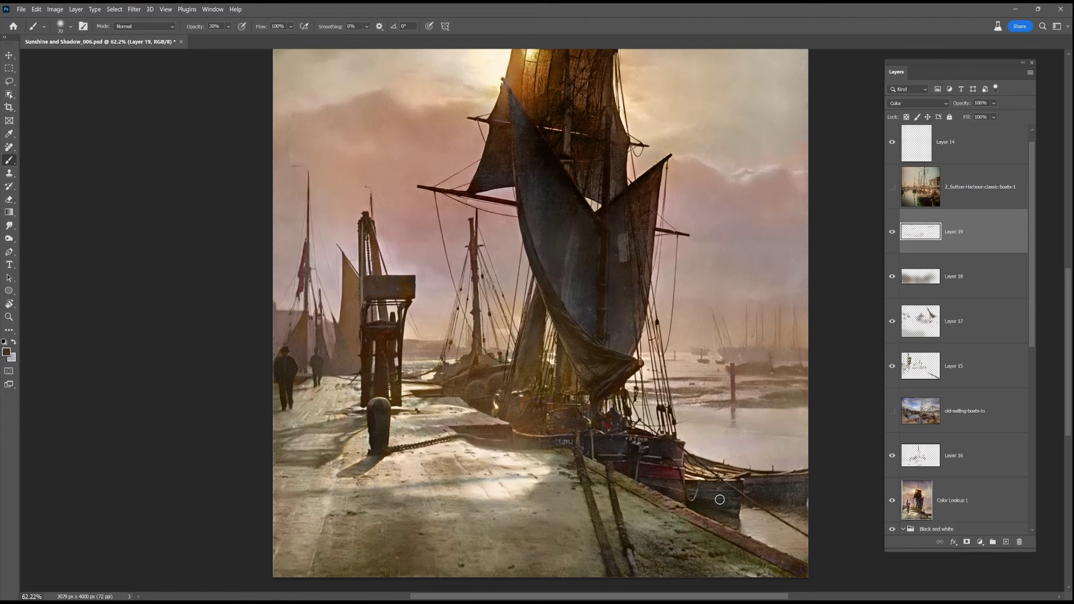
# Step: Show the color wheel and tint the ship's hull and the moored rowing boats with tones sampled from them
pyautogui.press('F6')
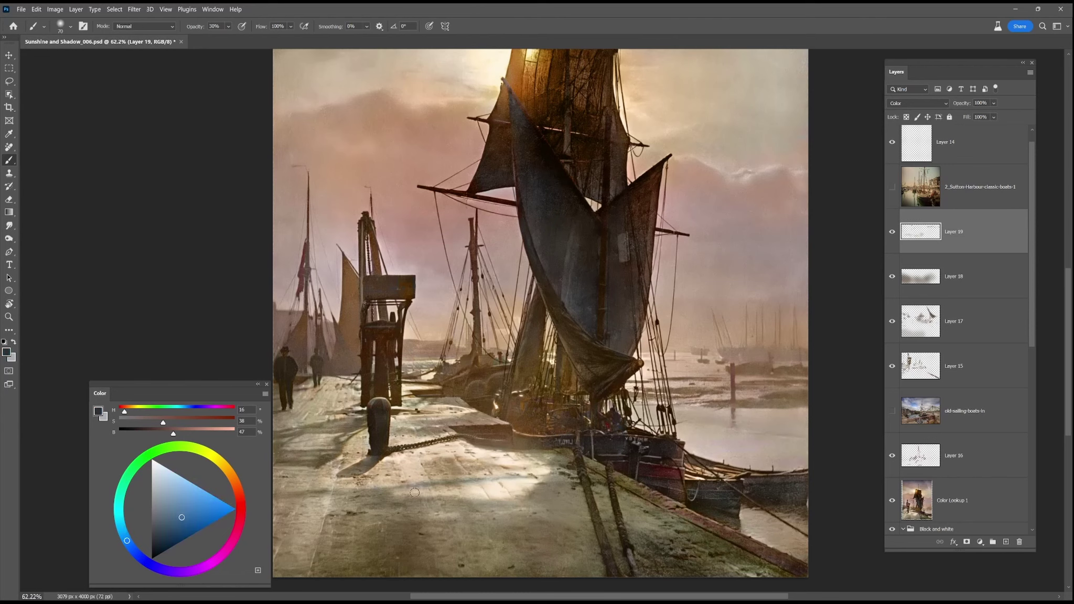
pyautogui.keyDown('alt'); pyautogui.click(646, 461); pyautogui.keyUp('alt')
pyautogui.keyDown('alt'); pyautogui.click(660, 468); pyautogui.keyUp('alt')
pyautogui.keyDown('alt'); pyautogui.click(673, 482); pyautogui.keyUp('alt')
pyautogui.keyDown('alt'); pyautogui.click(639, 484); pyautogui.keyUp('alt')
pyautogui.keyDown('alt'); pyautogui.click(722, 493); pyautogui.keyUp('alt')
pyautogui.keyDown('alt'); pyautogui.click(779, 492); pyautogui.keyUp('alt')
pyautogui.keyDown('alt'); pyautogui.click(699, 470); pyautogui.keyUp('alt')
# Step: Resize the brush, sample a tone near the quay's edge, and glaze the paving behind the bollard
pyautogui.press('[')
pyautogui.press('[')
pyautogui.keyDown('alt'); pyautogui.click(692, 522); pyautogui.keyUp('alt')
pyautogui.press(']')
pyautogui.press(']')
pyautogui.press(']')
pyautogui.moveTo(388, 413); pyautogui.dragTo(444, 413)
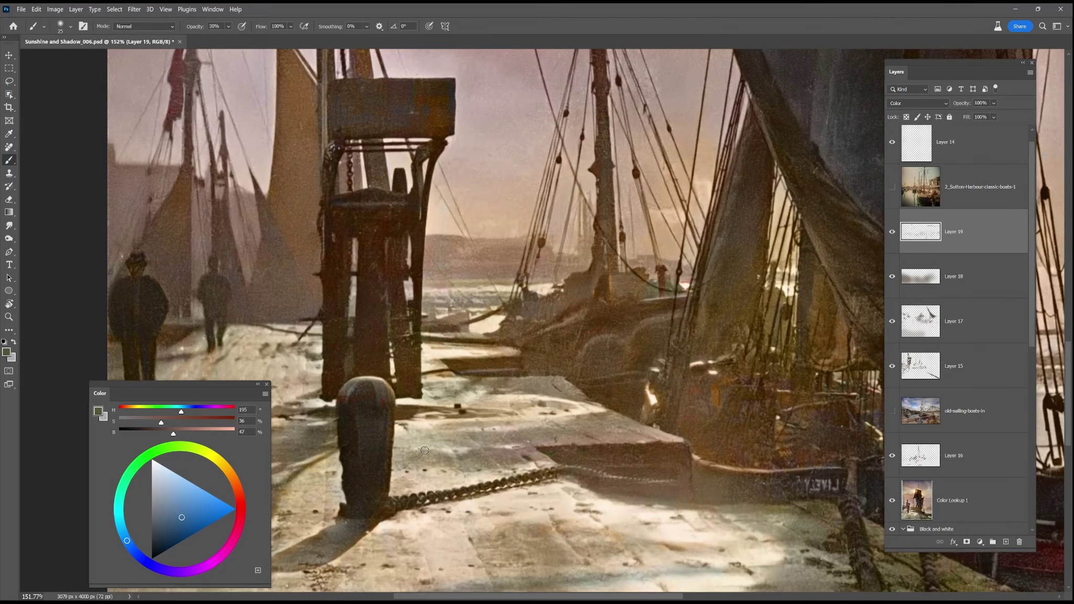
# Step: Sample gray, red and orange-brown tones around the bollard and tint its post and base
pyautogui.keyDown('alt'); pyautogui.click(371, 417); pyautogui.keyUp('alt')
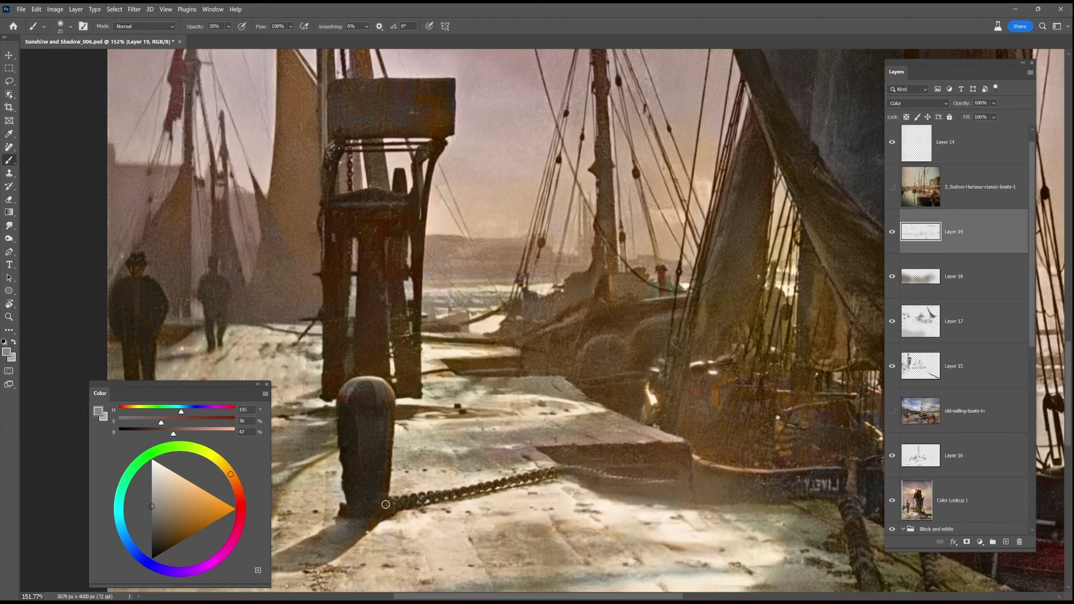
pyautogui.keyDown('alt'); pyautogui.click(350, 518); pyautogui.keyUp('alt')
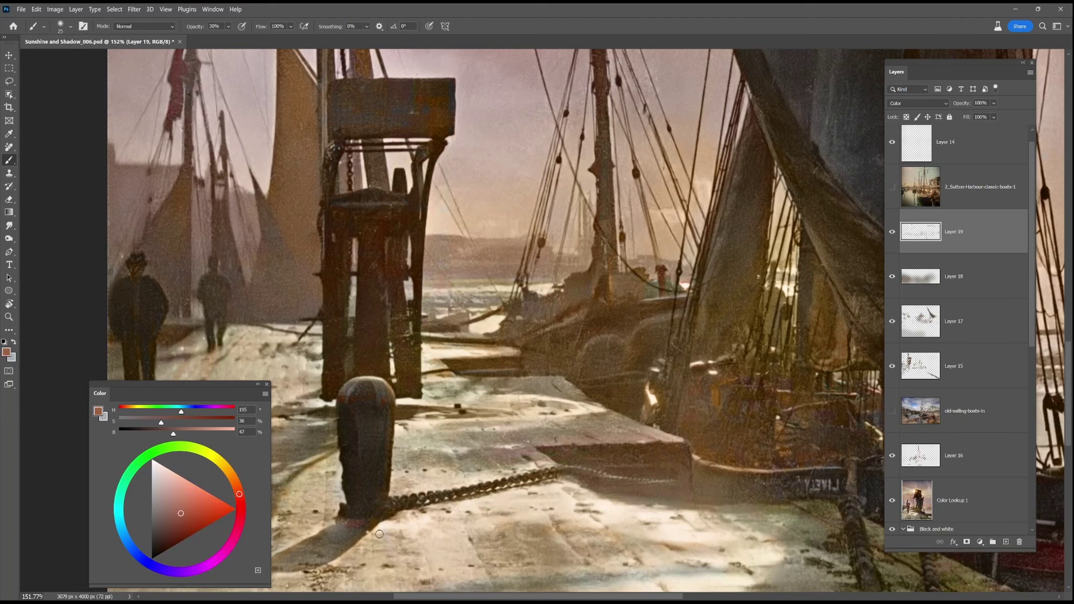
pyautogui.keyDown('alt'); pyautogui.click(368, 517); pyautogui.keyUp('alt')
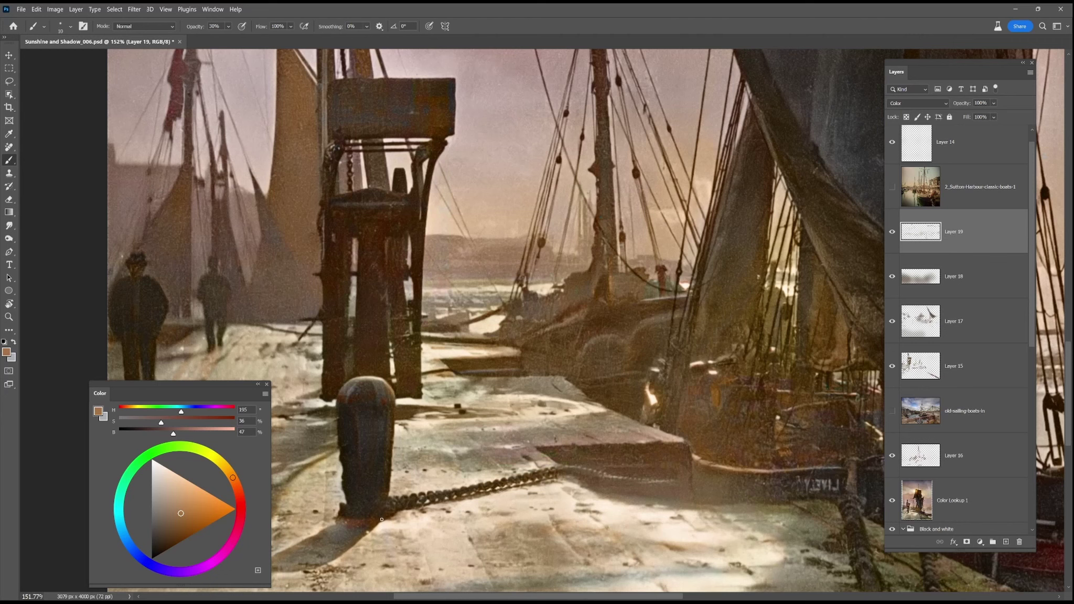
pyautogui.keyDown('alt'); pyautogui.click(342, 527); pyautogui.keyUp('alt')
pyautogui.keyDown('alt'); pyautogui.click(339, 526); pyautogui.keyUp('alt')
# Step: Sample a dark brown from the quay crane and tint its timbers at 90% brush opacity with a larger brush
pyautogui.keyDown('alt'); pyautogui.click(384, 405); pyautogui.keyUp('alt')
pyautogui.keyDown('alt'); pyautogui.click(340, 336); pyautogui.keyUp('alt')
pyautogui.press('9')
pyautogui.press(']')
pyautogui.press(']')
pyautogui.moveTo(335, 351)
pyautogui.mouseDown()
pyautogui.moveTo(336, 366)
pyautogui.moveTo(334, 247)
pyautogui.moveTo(371, 229)
pyautogui.mouseUp()
pyautogui.moveTo(377, 319); pyautogui.dragTo(401, 216)
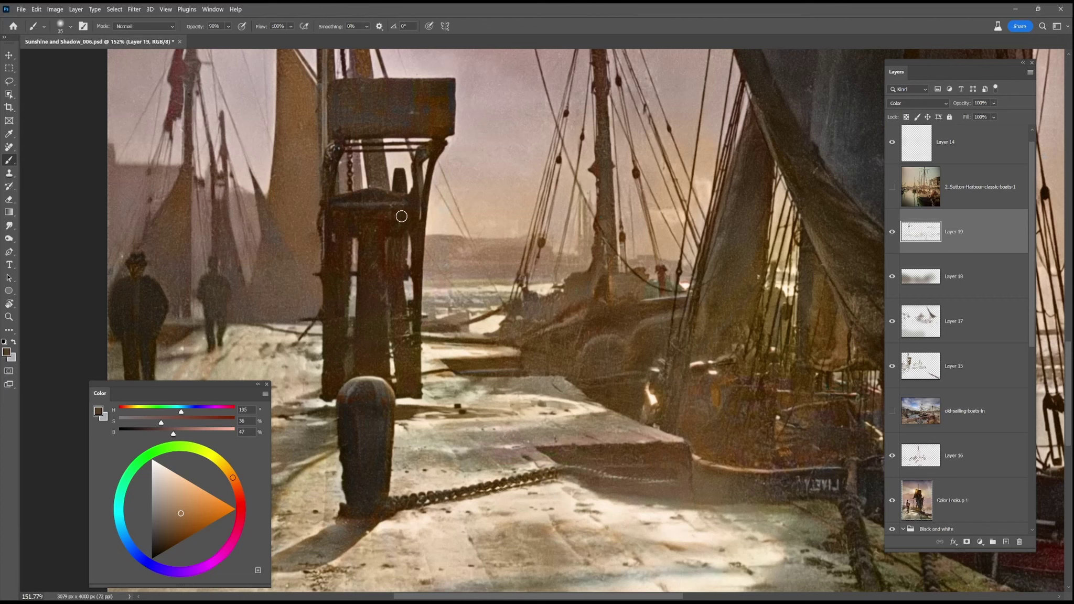
pyautogui.press(']')
# Step: Sample pale tan tones from the distant shore and glaze the background around the quay crane at 20% opacity
pyautogui.scroll(-2, 370, 297)
pyautogui.scroll(2, 404, 268)
pyautogui.keyDown('alt'); pyautogui.click(456, 272); pyautogui.keyUp('alt')
pyautogui.keyDown('alt'); pyautogui.click(461, 286); pyautogui.keyUp('alt')
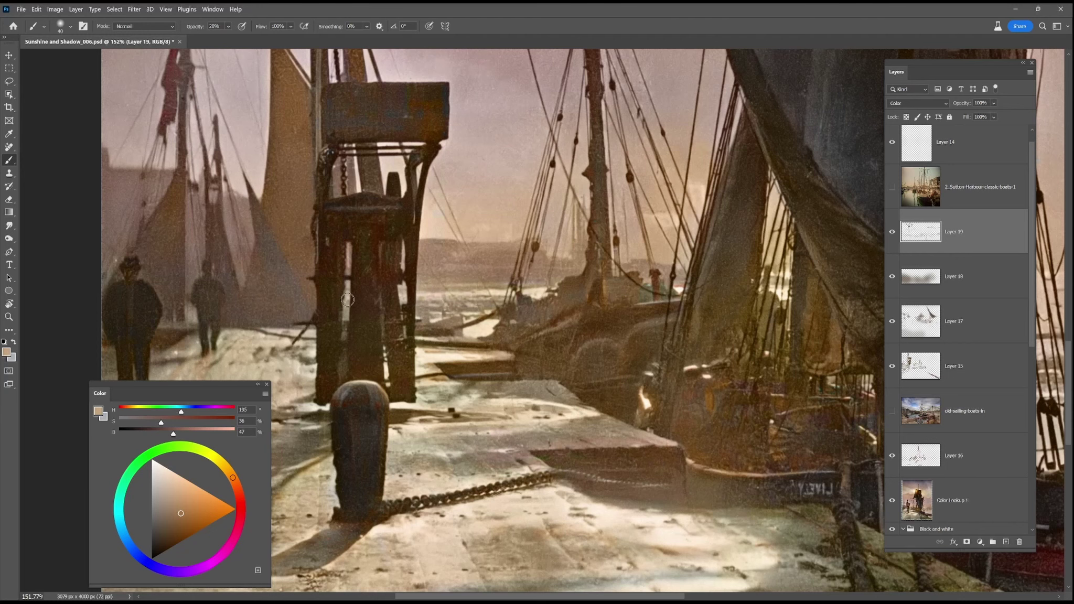
pyautogui.scroll(-5, 476, 230)
pyautogui.scroll(10, 482, 226)
# Step: Delete the Sutton Harbour reference photo layer
pyautogui.click(971, 185)
pyautogui.click(1019, 542)
pyautogui.click(546, 236)
pyautogui.scroll(-2, 908, 358)
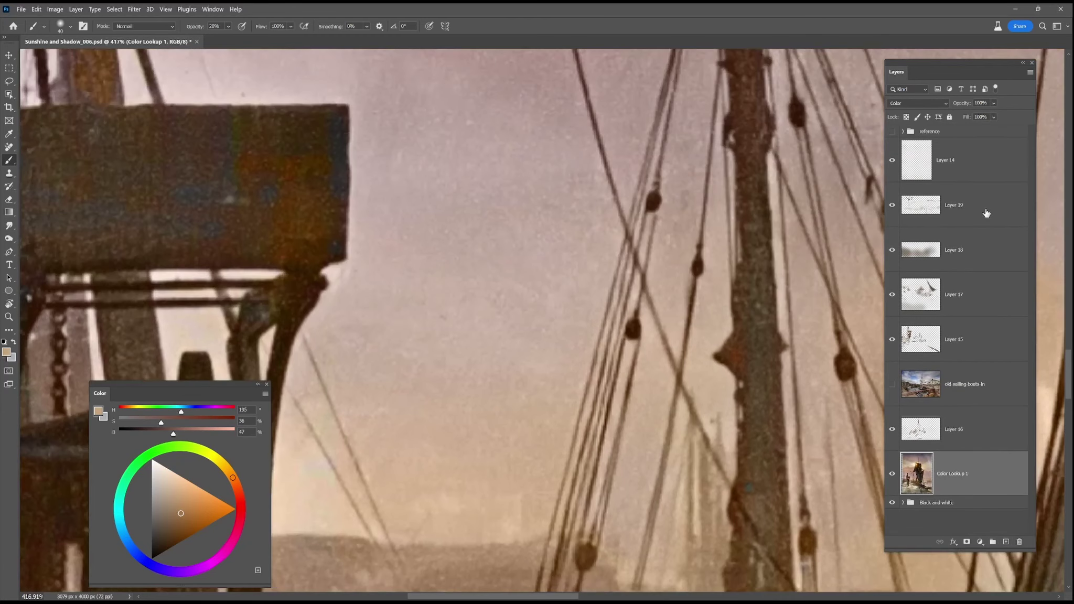
pyautogui.click(1031, 72)
pyautogui.click(1003, 209)
pyautogui.write('c')
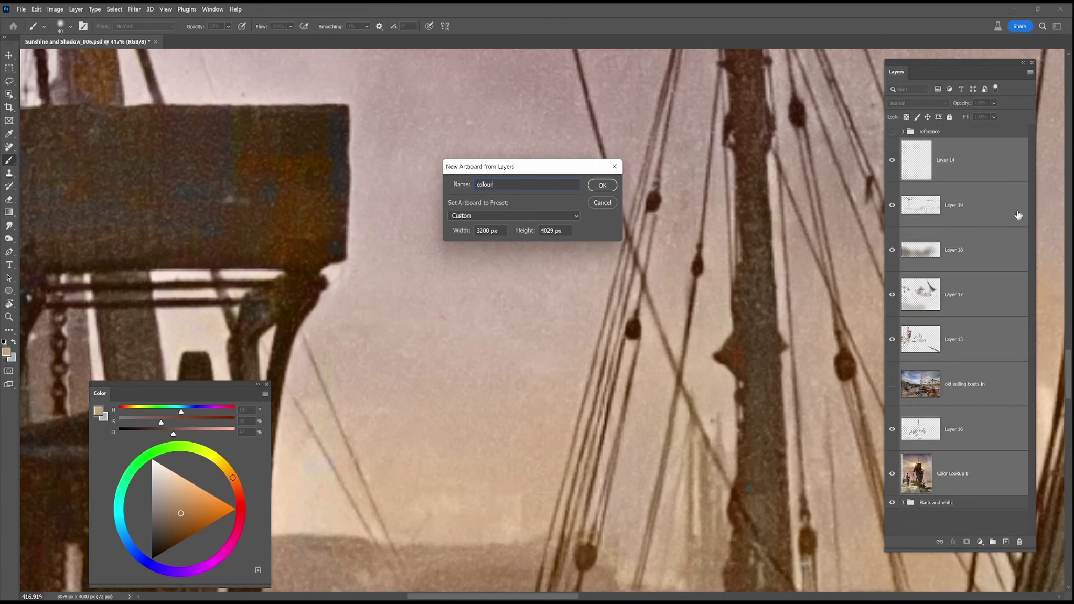
pyautogui.write('olour')
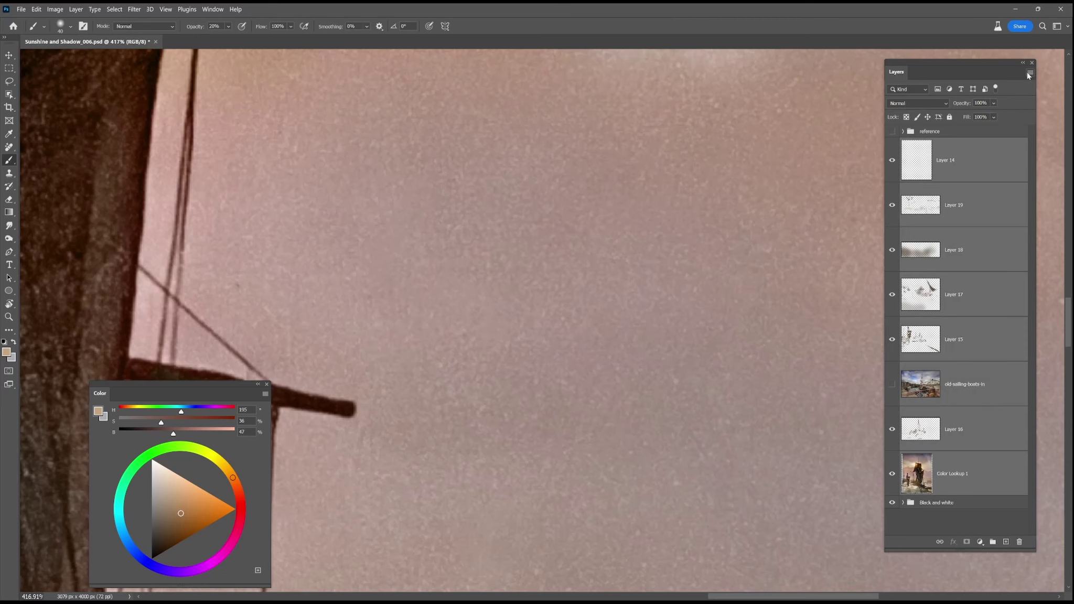
# Step: Group the layers from Layer 14 down to Color Lookup 1 as "colour"
pyautogui.click(1029, 73)
pyautogui.click(996, 183)
pyautogui.write('colour')
pyautogui.press('Return')
# Step: Hide the colour group, add a layer above Curves 2 in the Black and white group, and erase sky blemishes with the Remove tool
pyautogui.click(903, 156)
pyautogui.click(1000, 185)
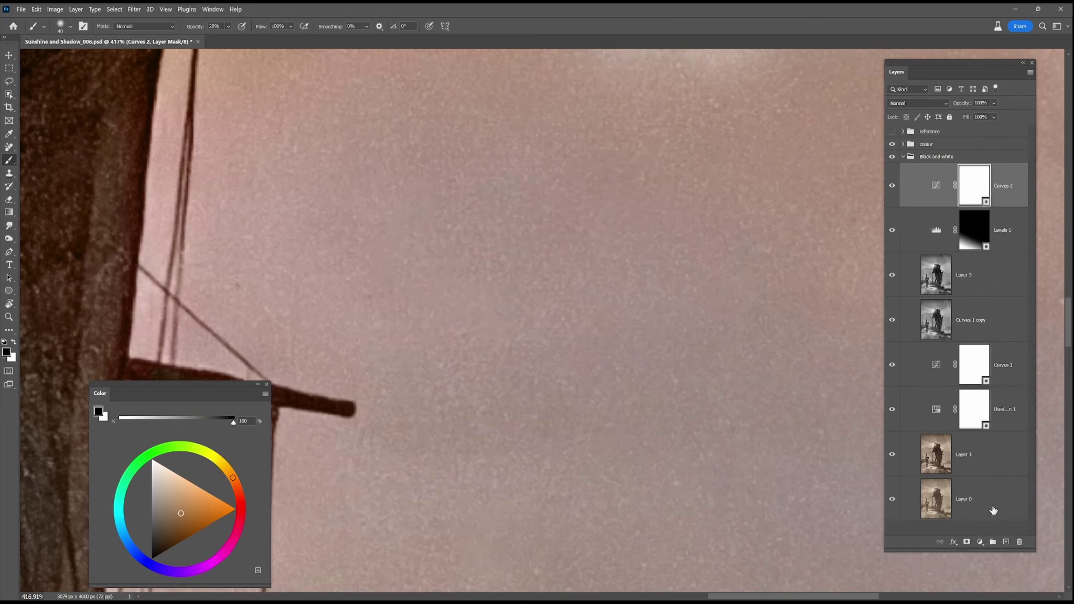
pyautogui.click(1006, 542)
pyautogui.click(893, 144)
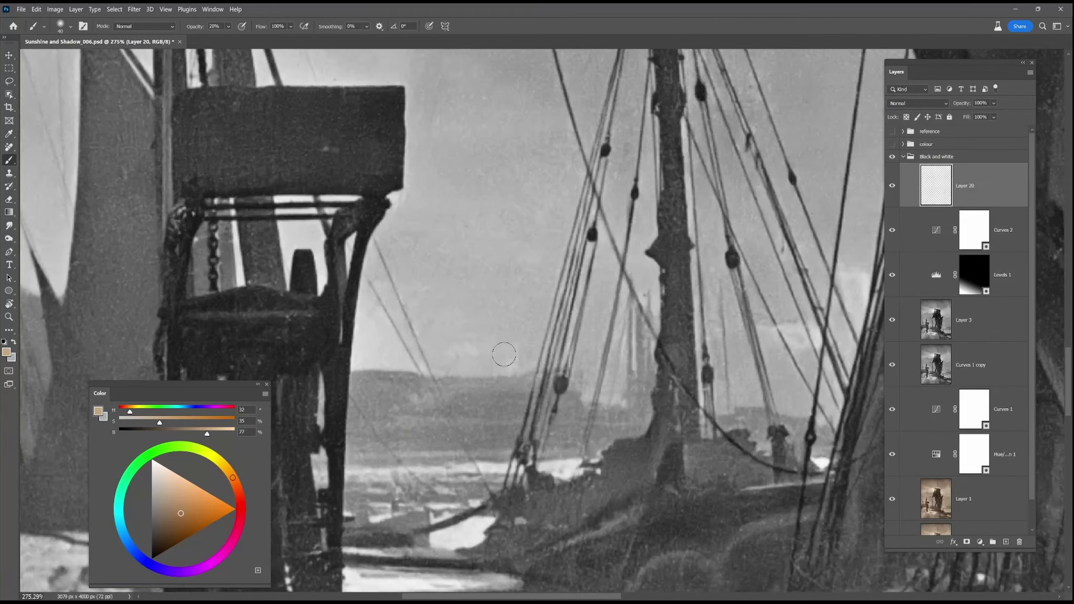
pyautogui.press('j')
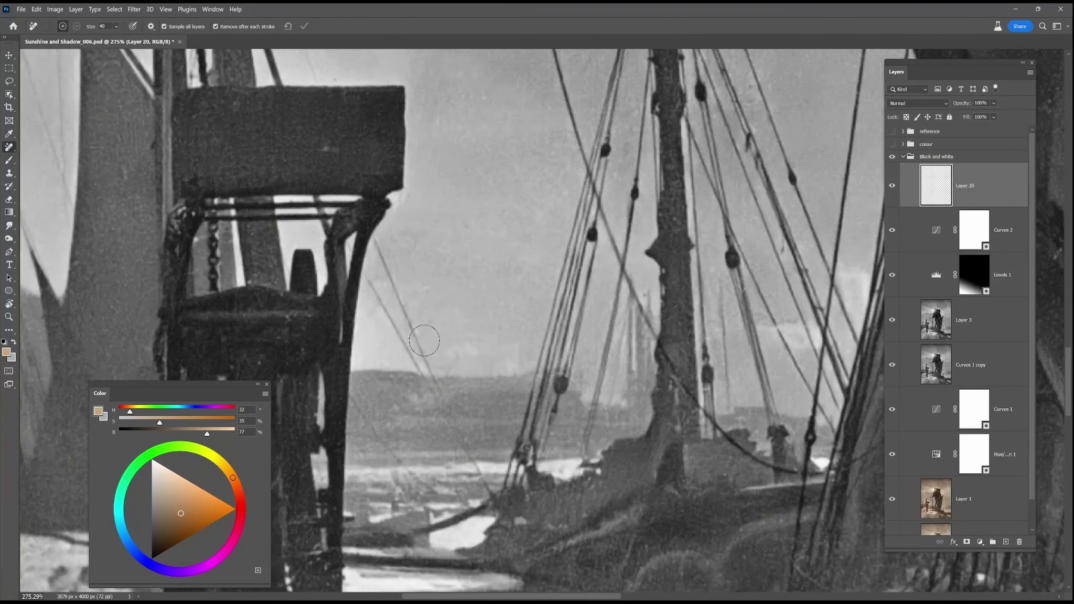
pyautogui.click(455, 359)
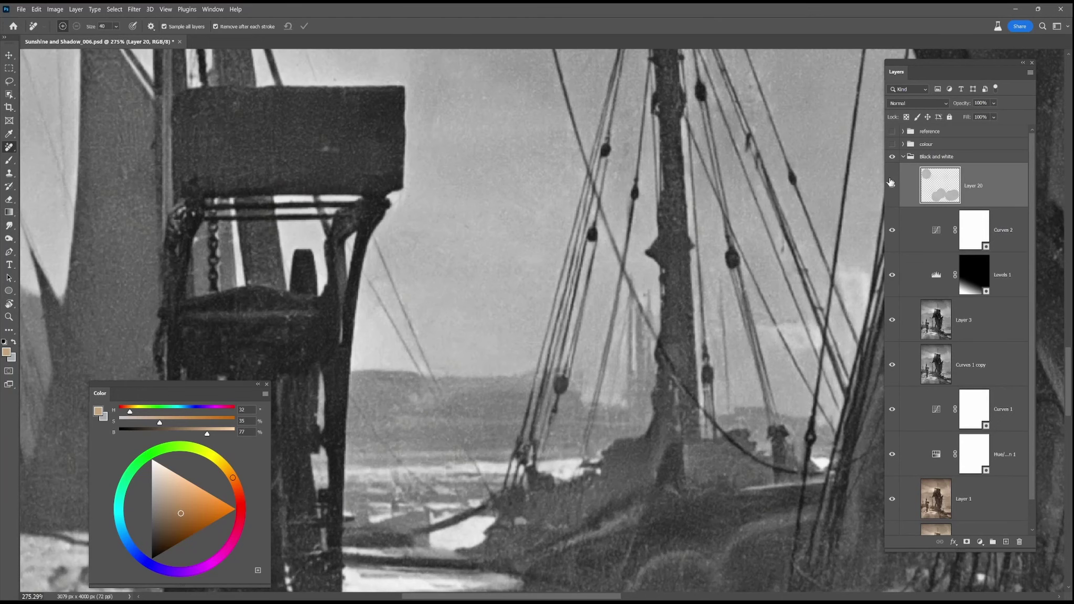
# Step: Compare the cleanup in colour, shrink the Remove tool to size 9, and clean small blemishes around the distant boat's mast and rigging
pyautogui.click(903, 156)
pyautogui.click(892, 144)
pyautogui.scroll(-8, 483, 334)
pyautogui.scroll(8, 583, 330)
pyautogui.click(894, 143)
pyautogui.click(903, 157)
pyautogui.click(945, 185)
pyautogui.press('[')
pyautogui.press('[')
pyautogui.press('[')
pyautogui.press('[')
pyautogui.press('[')
pyautogui.moveTo(524, 335); pyautogui.dragTo(558, 336)
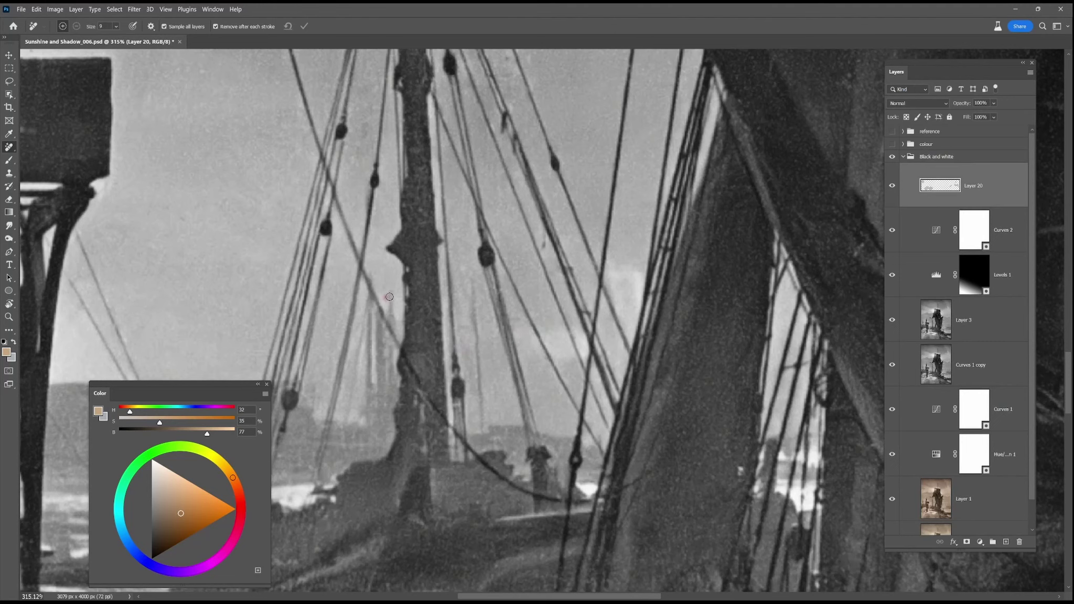
# Step: Collapse the Black and white group and show the colour group to view the whole picture
pyautogui.click(903, 156)
pyautogui.click(892, 144)
pyautogui.hotkey('ctrl', '0')
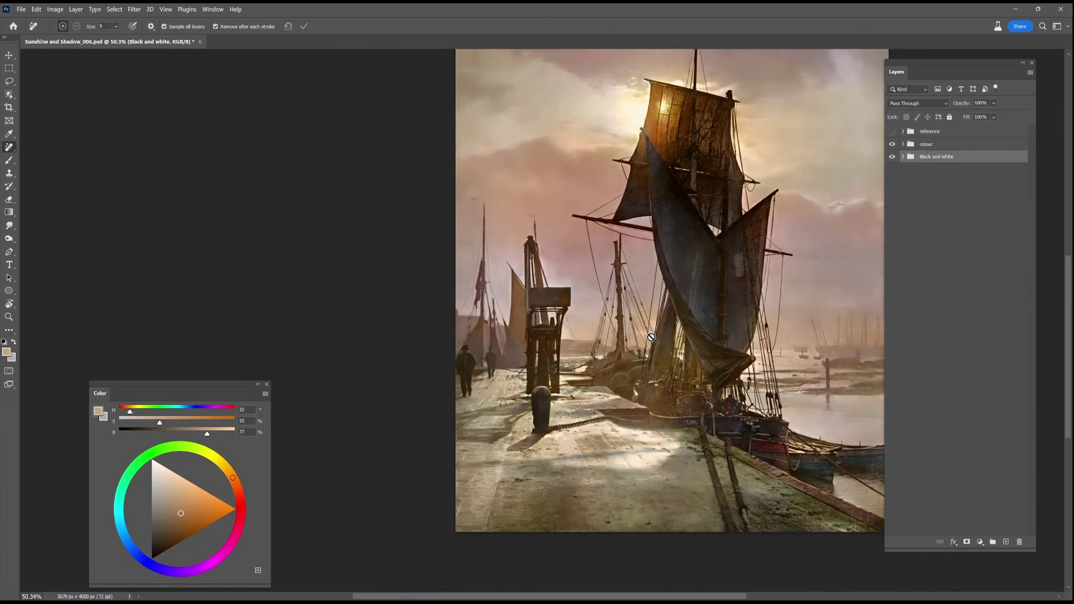
# Step: On Layer 14 in the colour group, dab a pink sampled from the sky with a 20% opacity brush and set Saturation blending
pyautogui.click(903, 144)
pyautogui.click(943, 169)
pyautogui.press(']')
pyautogui.press(']')
pyautogui.press(']')
pyautogui.press(']')
pyautogui.press(']')
pyautogui.press(']')
pyautogui.press(']')
pyautogui.press(']')
pyautogui.press(']')
pyautogui.press(']')
pyautogui.press(']')
pyautogui.press(']')
pyautogui.press(']')
pyautogui.press(']')
pyautogui.press(']')
pyautogui.press(']')
pyautogui.press('b')
pyautogui.keyDown('alt'); pyautogui.click(468, 283); pyautogui.keyUp('alt')
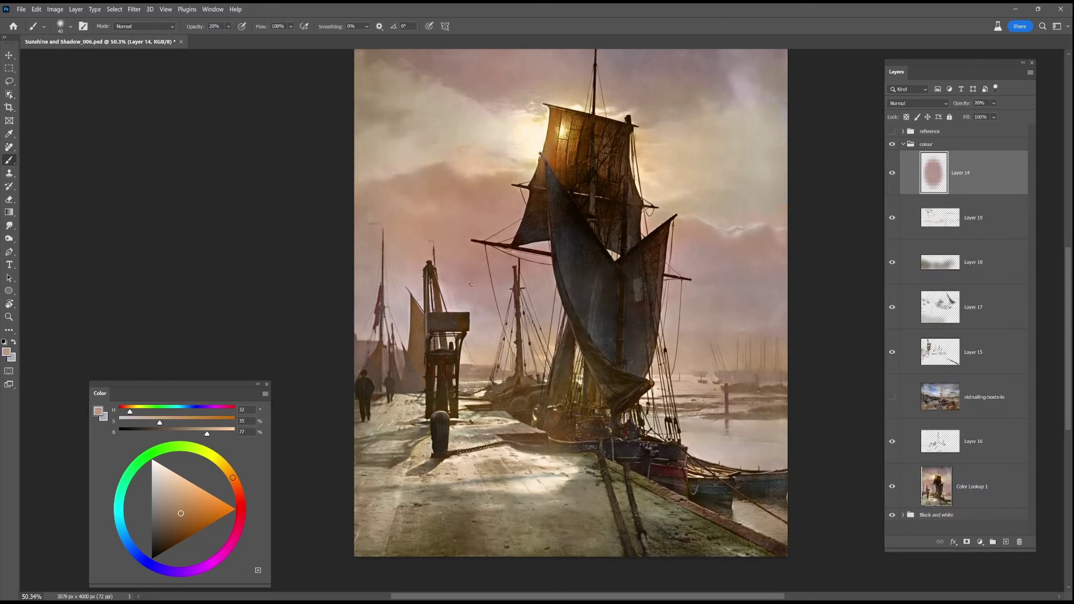
pyautogui.press('[')
pyautogui.press('[')
pyautogui.press('[')
pyautogui.press('[')
pyautogui.press('[')
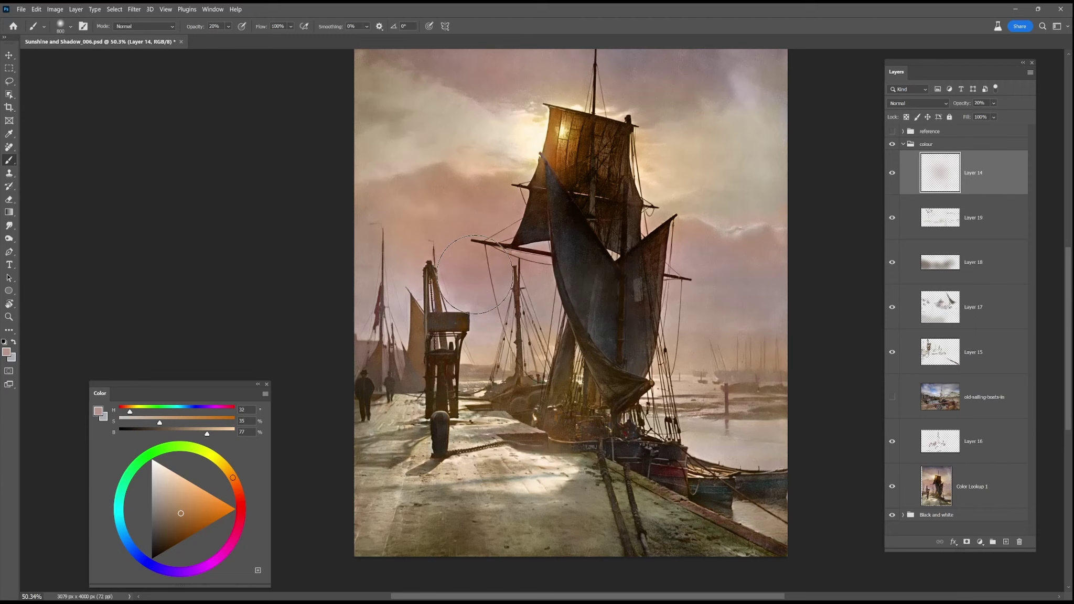
pyautogui.click(918, 102)
pyautogui.click(900, 362)
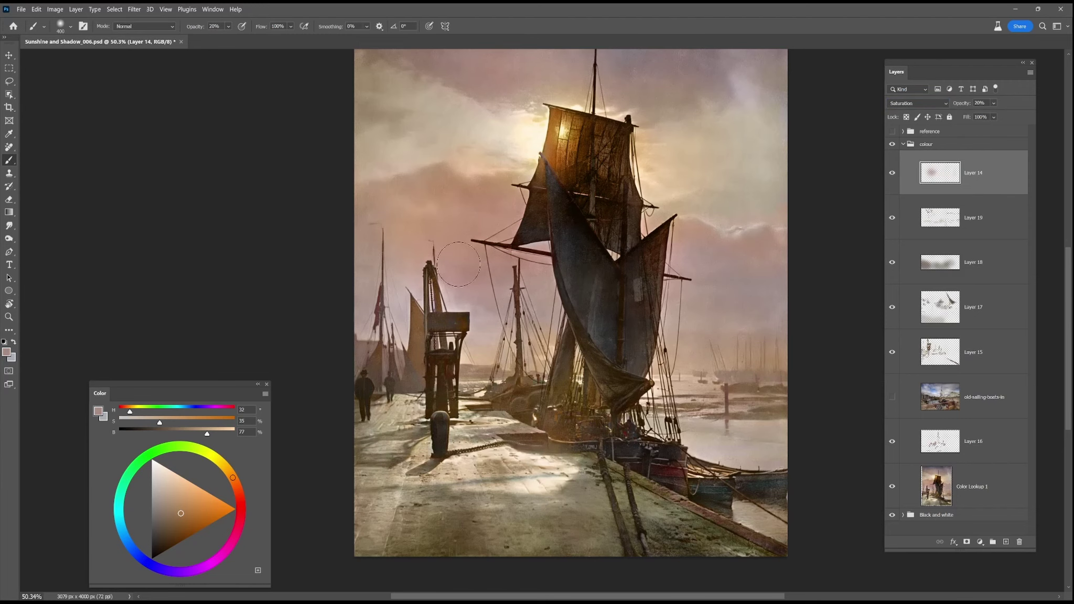
# Step: Flip the whole canvas horizontally
pyautogui.scroll(-2, 467, 231)
pyautogui.click(55, 9)
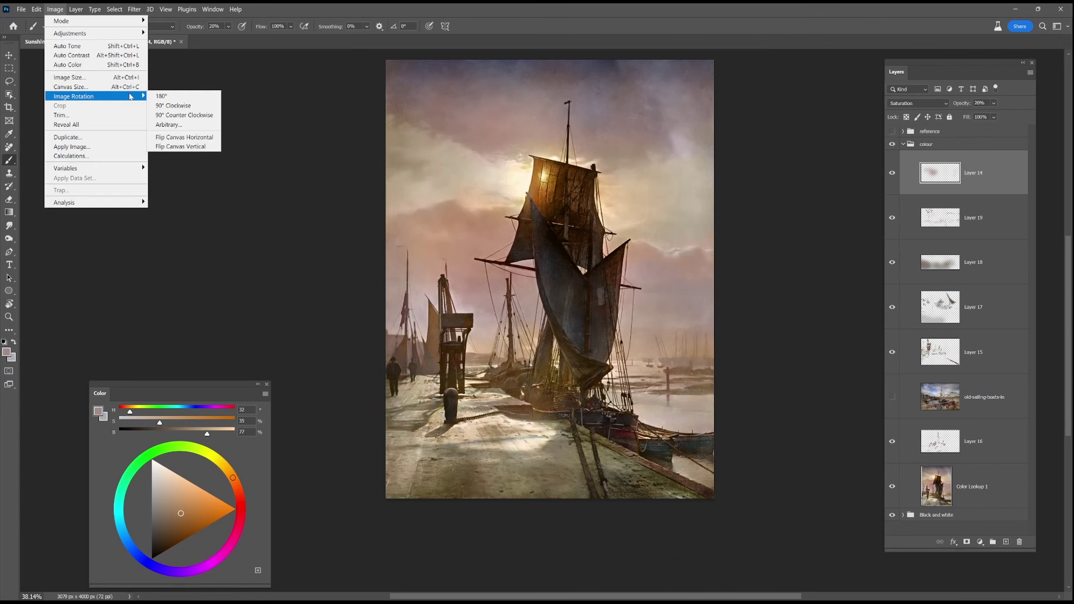
pyautogui.click(187, 137)
pyautogui.scroll(2, 720, 261)
pyautogui.scroll(-3, 721, 262)
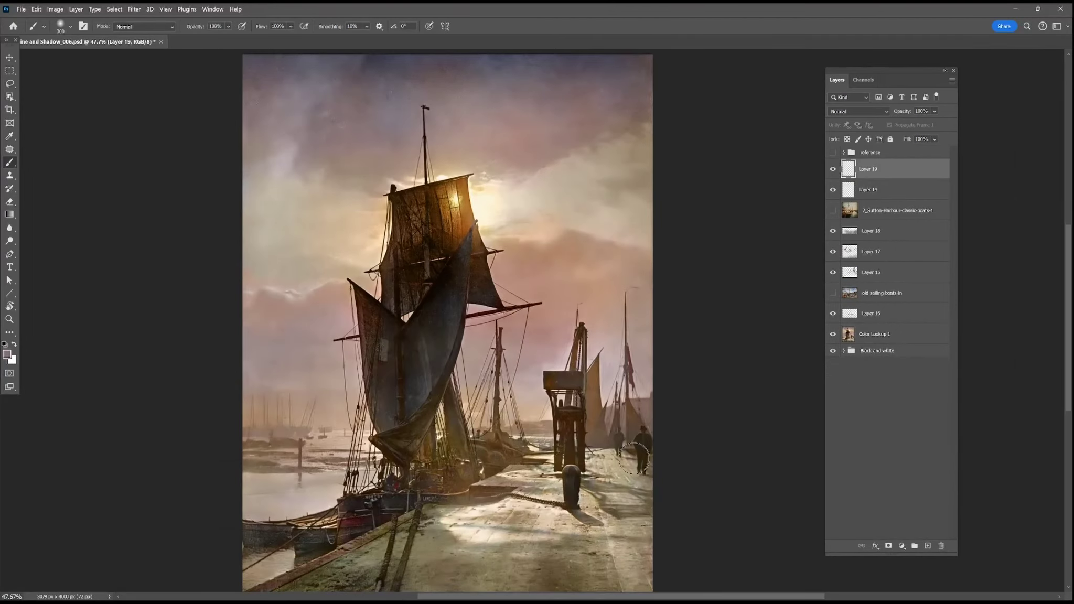
pyautogui.scroll(-2, 618, 398)
pyautogui.moveTo(416, 516); pyautogui.dragTo(588, 512)
pyautogui.click(858, 111)
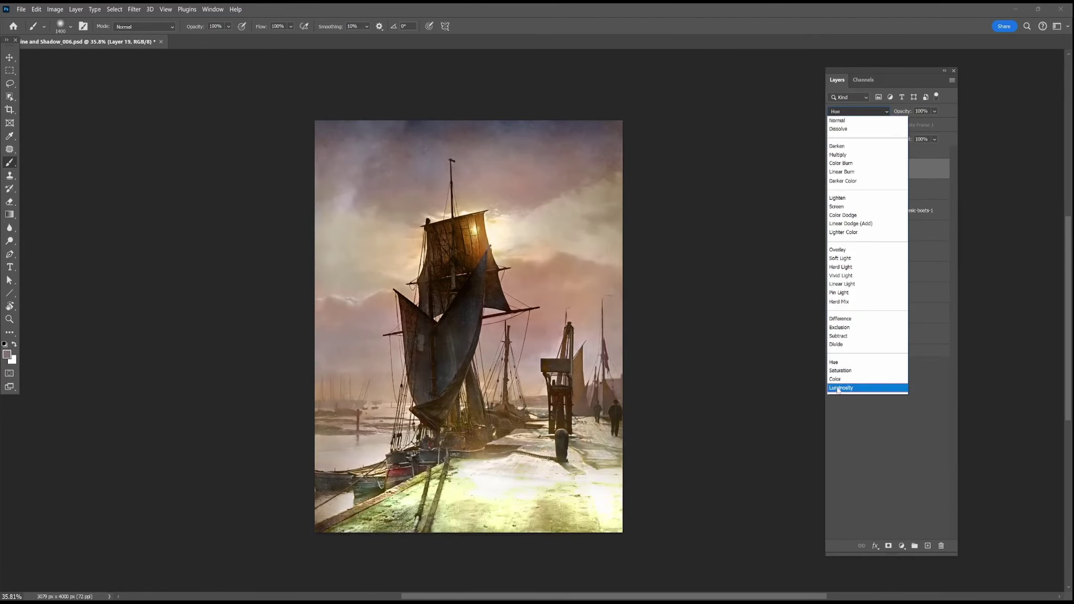
pyautogui.click(839, 378)
pyautogui.hotkey('ctrl', 'z')
pyautogui.hotkey('ctrl', 'BackSpace')
pyautogui.hotkey('ctrl', 'z')
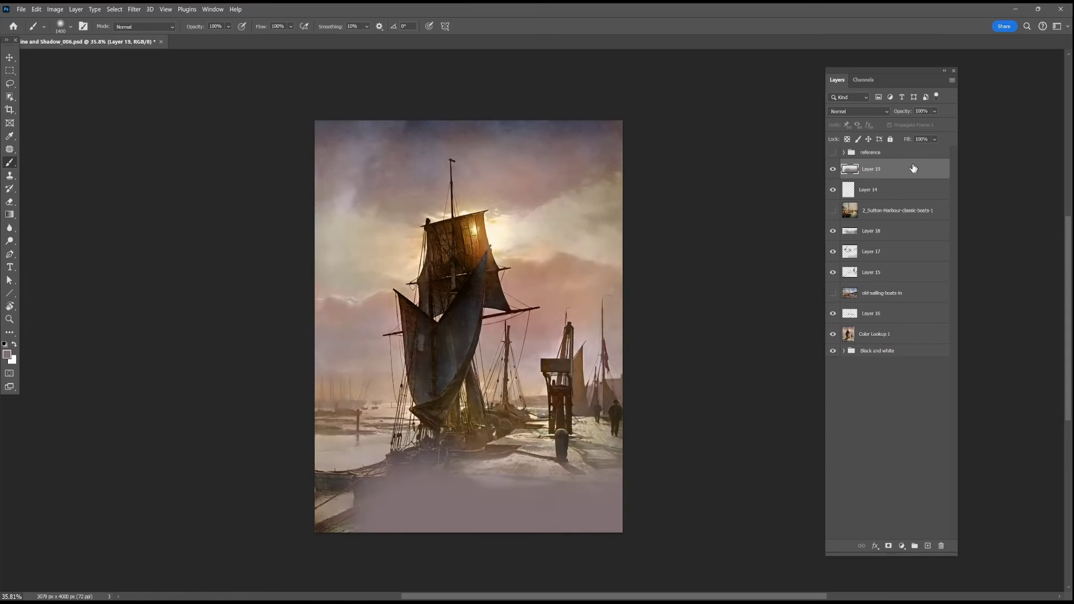
pyautogui.hotkey('ctrl', 'a')
pyautogui.press('Delete')
# Step: Paint the pier on Layer 19 with a muted purple sampled from the upper sky and set the layer's blending to Color
pyautogui.keyDown('alt'); pyautogui.click(548, 161); pyautogui.keyUp('alt')
pyautogui.click(593, 509)
pyautogui.click(858, 111)
pyautogui.click(850, 386)
pyautogui.click(858, 112)
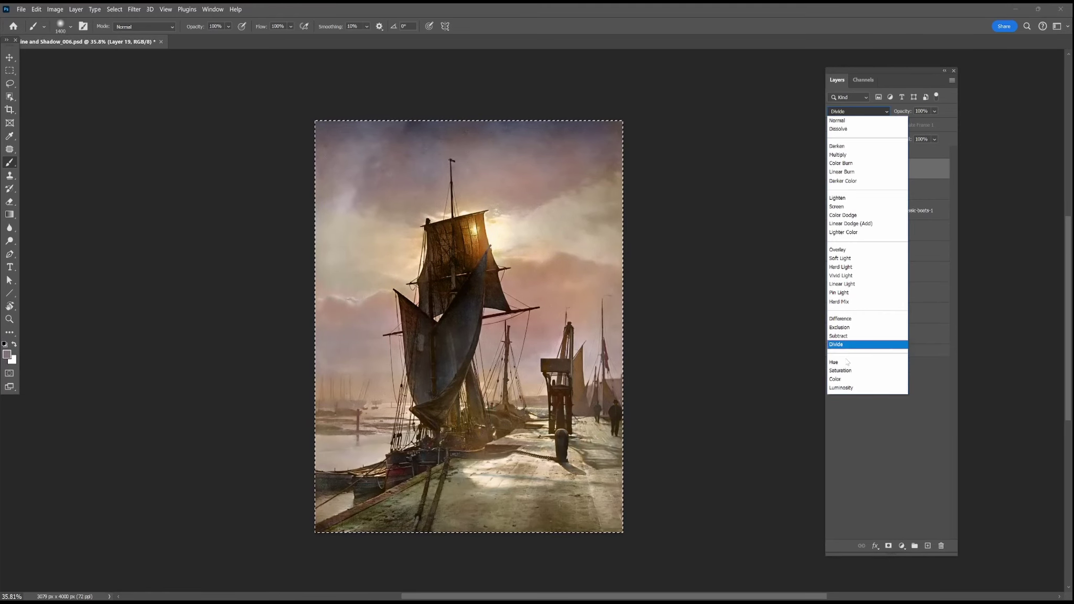
pyautogui.click(839, 378)
# Step: Tint more of the pier's paving on Layer 19 with a size 600 brush at 40% opacity
pyautogui.press('4')
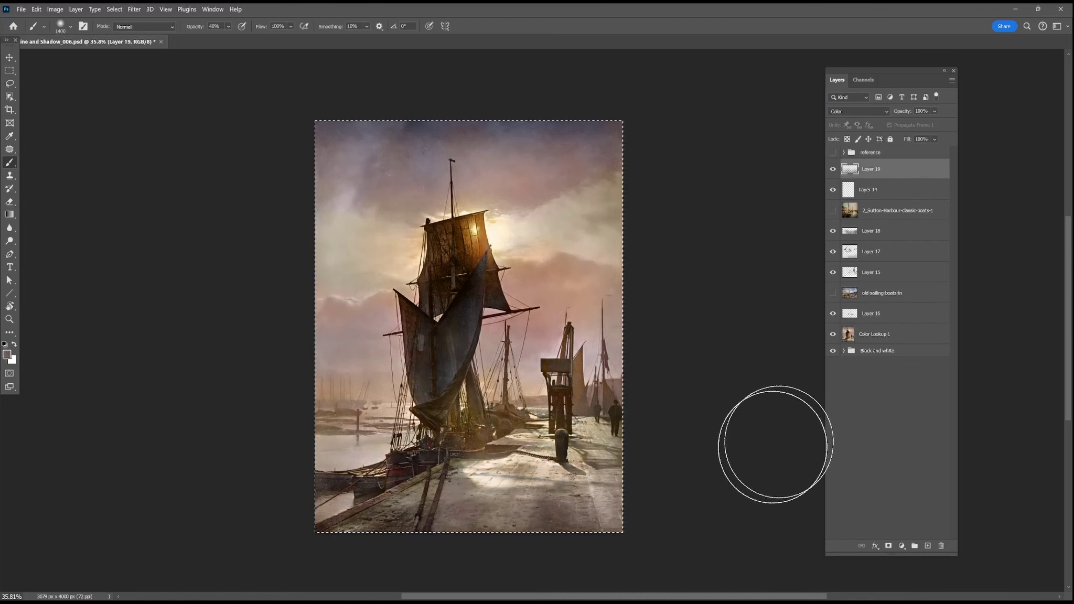
pyautogui.scroll(1, 579, 400)
pyautogui.press('[')
pyautogui.press('[')
pyautogui.press('[')
pyautogui.press('[')
pyautogui.press('[')
pyautogui.press('[')
pyautogui.press('[')
pyautogui.press('[')
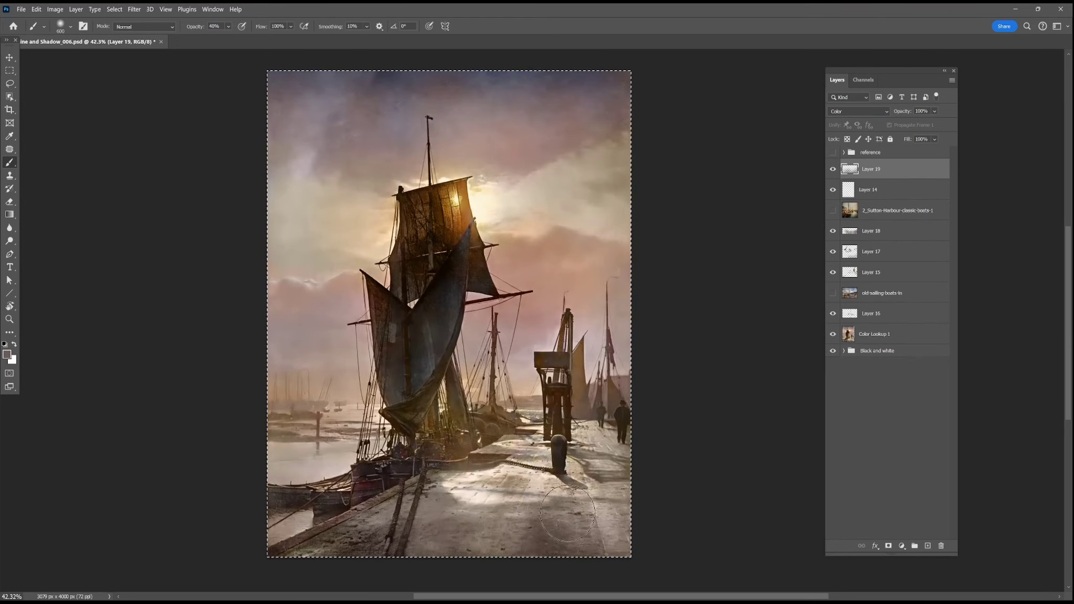
pyautogui.scroll(-1, 542, 463)
pyautogui.scroll(1, 682, 403)
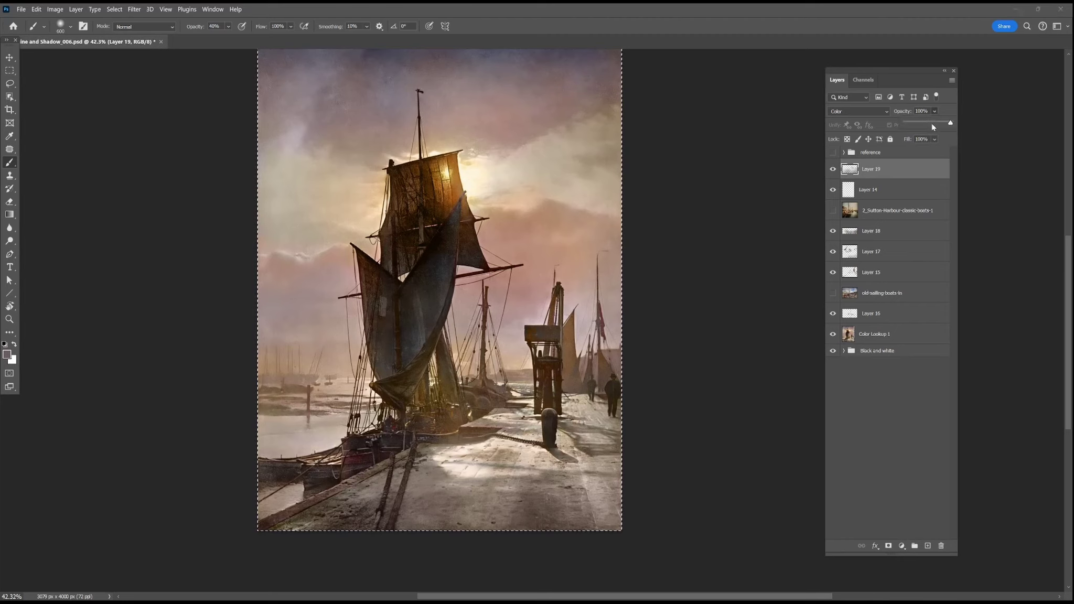
# Step: Deselect the canvas, compare the pier with Layer 19 hidden, and reduce that layer's fill to 50%
pyautogui.scroll(-3, 657, 239)
pyautogui.click(114, 9)
pyautogui.click(123, 31)
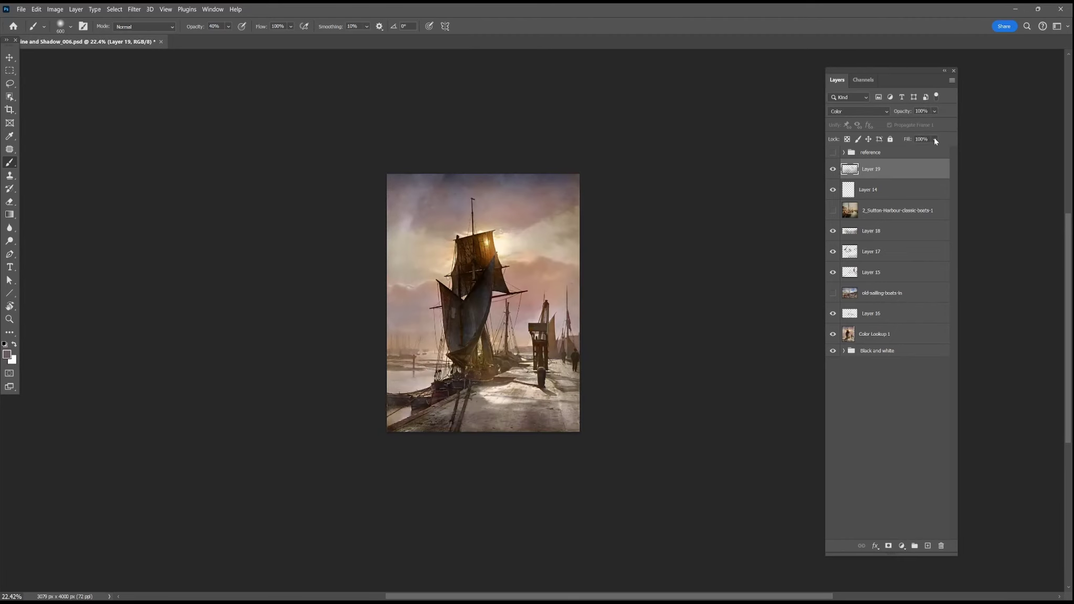
pyautogui.scroll(3, 724, 302)
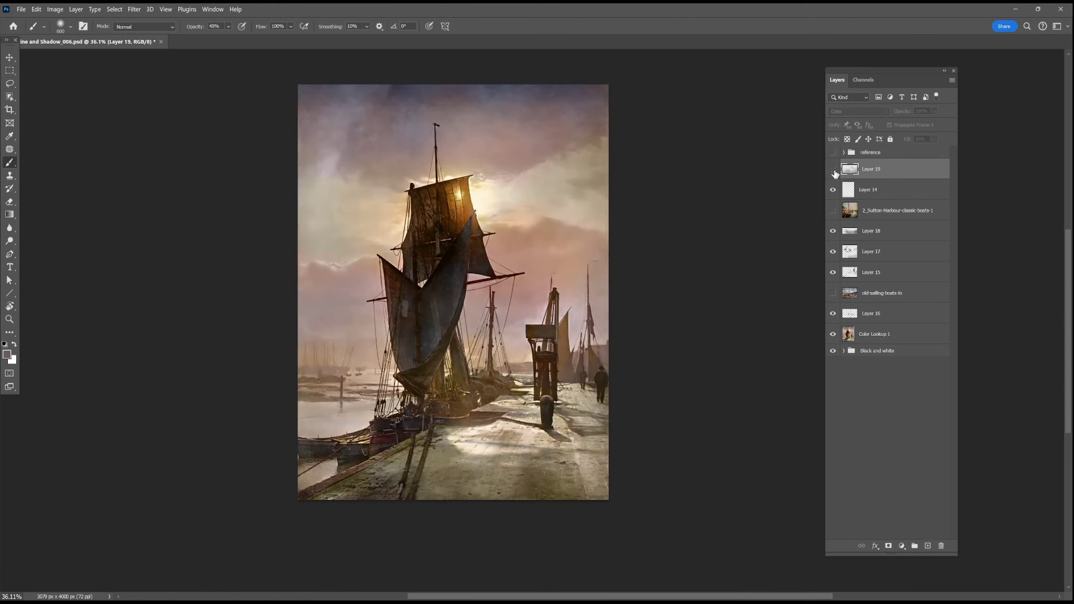
pyautogui.scroll(1, 685, 194)
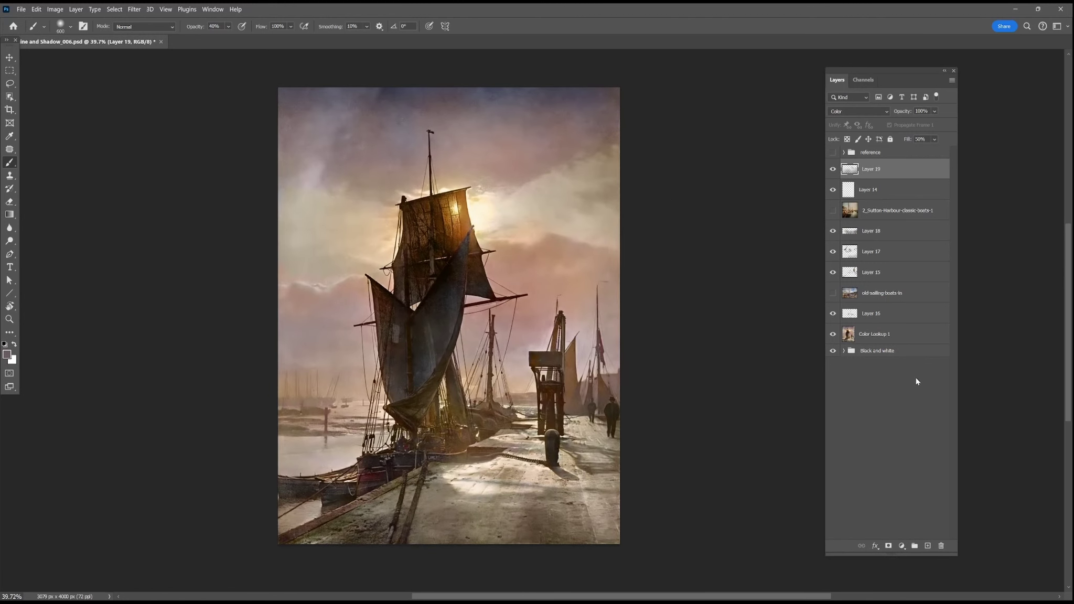
# Step: Add a Levels adjustment above Curves 2 in the Black and white group, lighten its midtones, and gradient-mask it to the sky's top edge
pyautogui.click(843, 350)
pyautogui.click(907, 367)
pyautogui.click(902, 546)
pyautogui.click(921, 409)
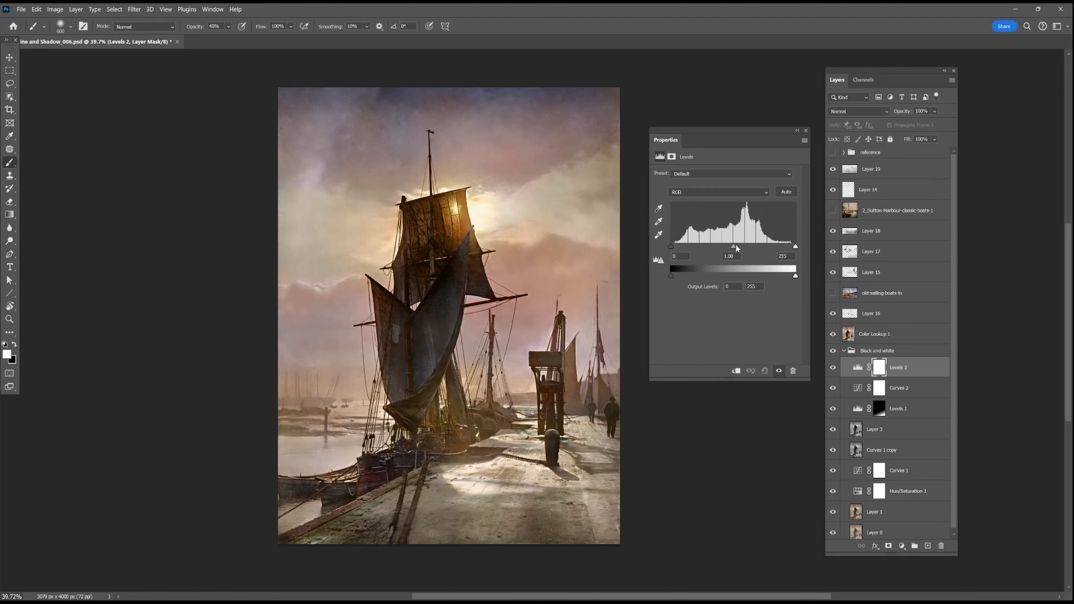
pyautogui.moveTo(734, 245); pyautogui.dragTo(718, 246)
pyautogui.click(807, 131)
pyautogui.press('g')
pyautogui.moveTo(432, 87); pyautogui.dragTo(431, 152)
# Step: Compare the top of the sky with the Levels 2 adjustment hidden and shown, close up and on the whole picture
pyautogui.click(834, 370)
pyautogui.click(833, 370)
pyautogui.click(834, 370)
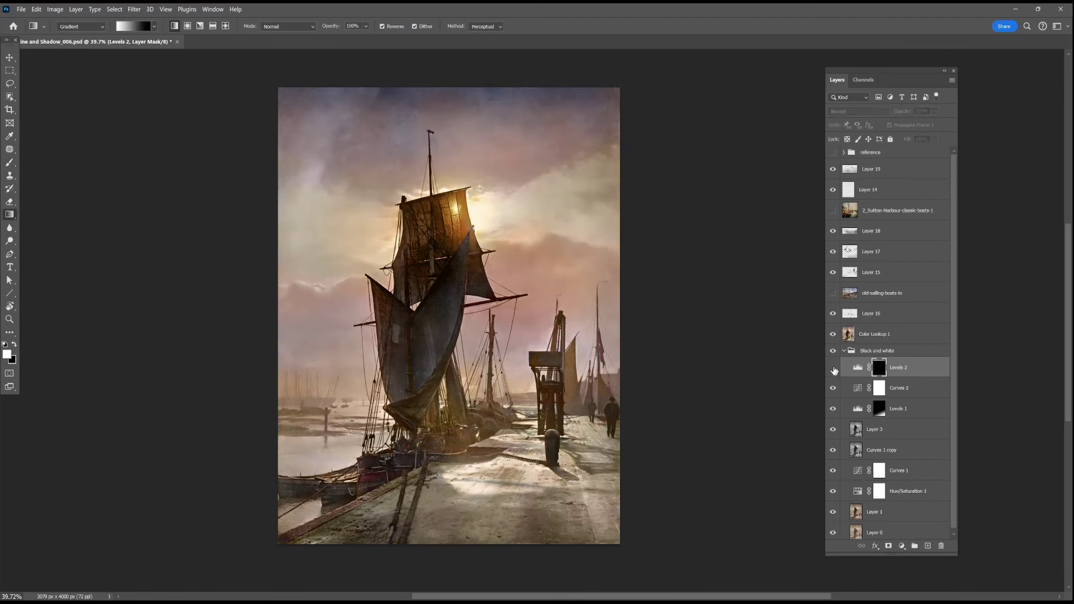
pyautogui.click(833, 370)
pyautogui.scroll(-3, 777, 360)
pyautogui.click(832, 368)
pyautogui.click(833, 367)
pyautogui.scroll(3, 703, 329)
pyautogui.click(9, 58)
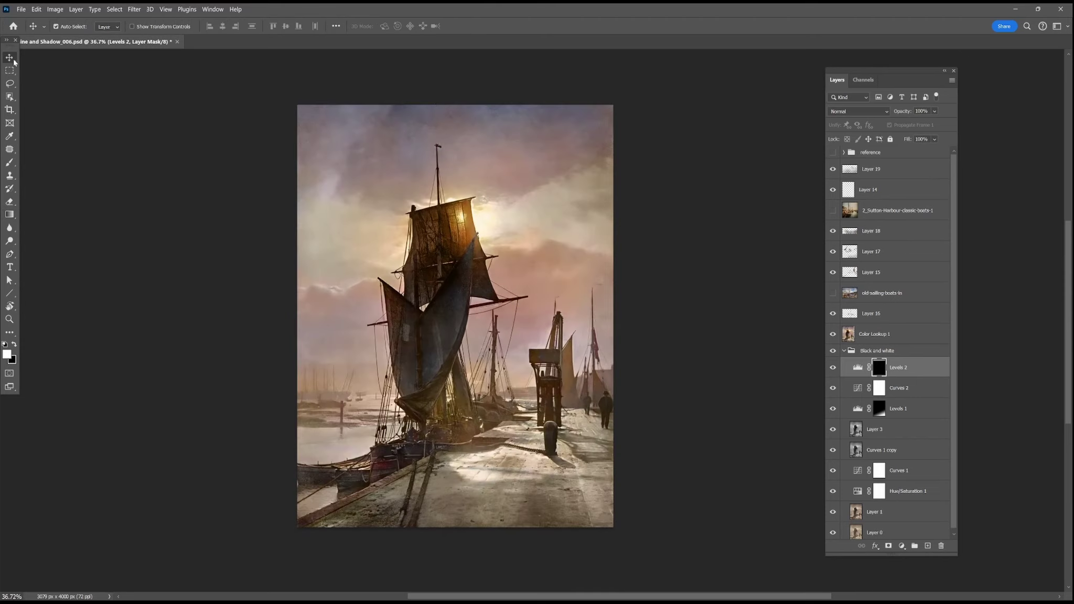
pyautogui.scroll(1, 260, 196)
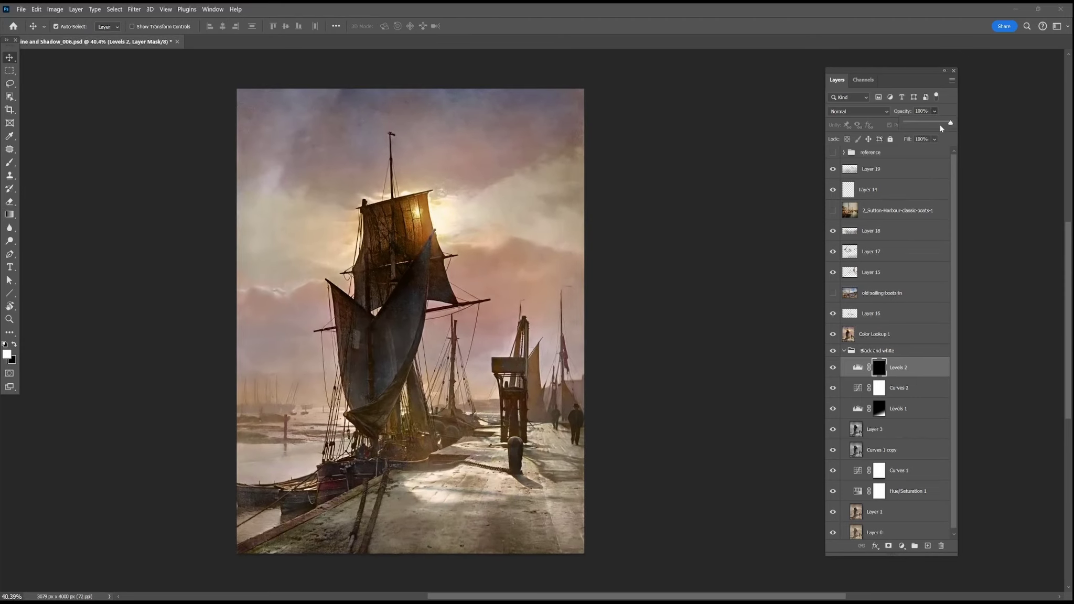